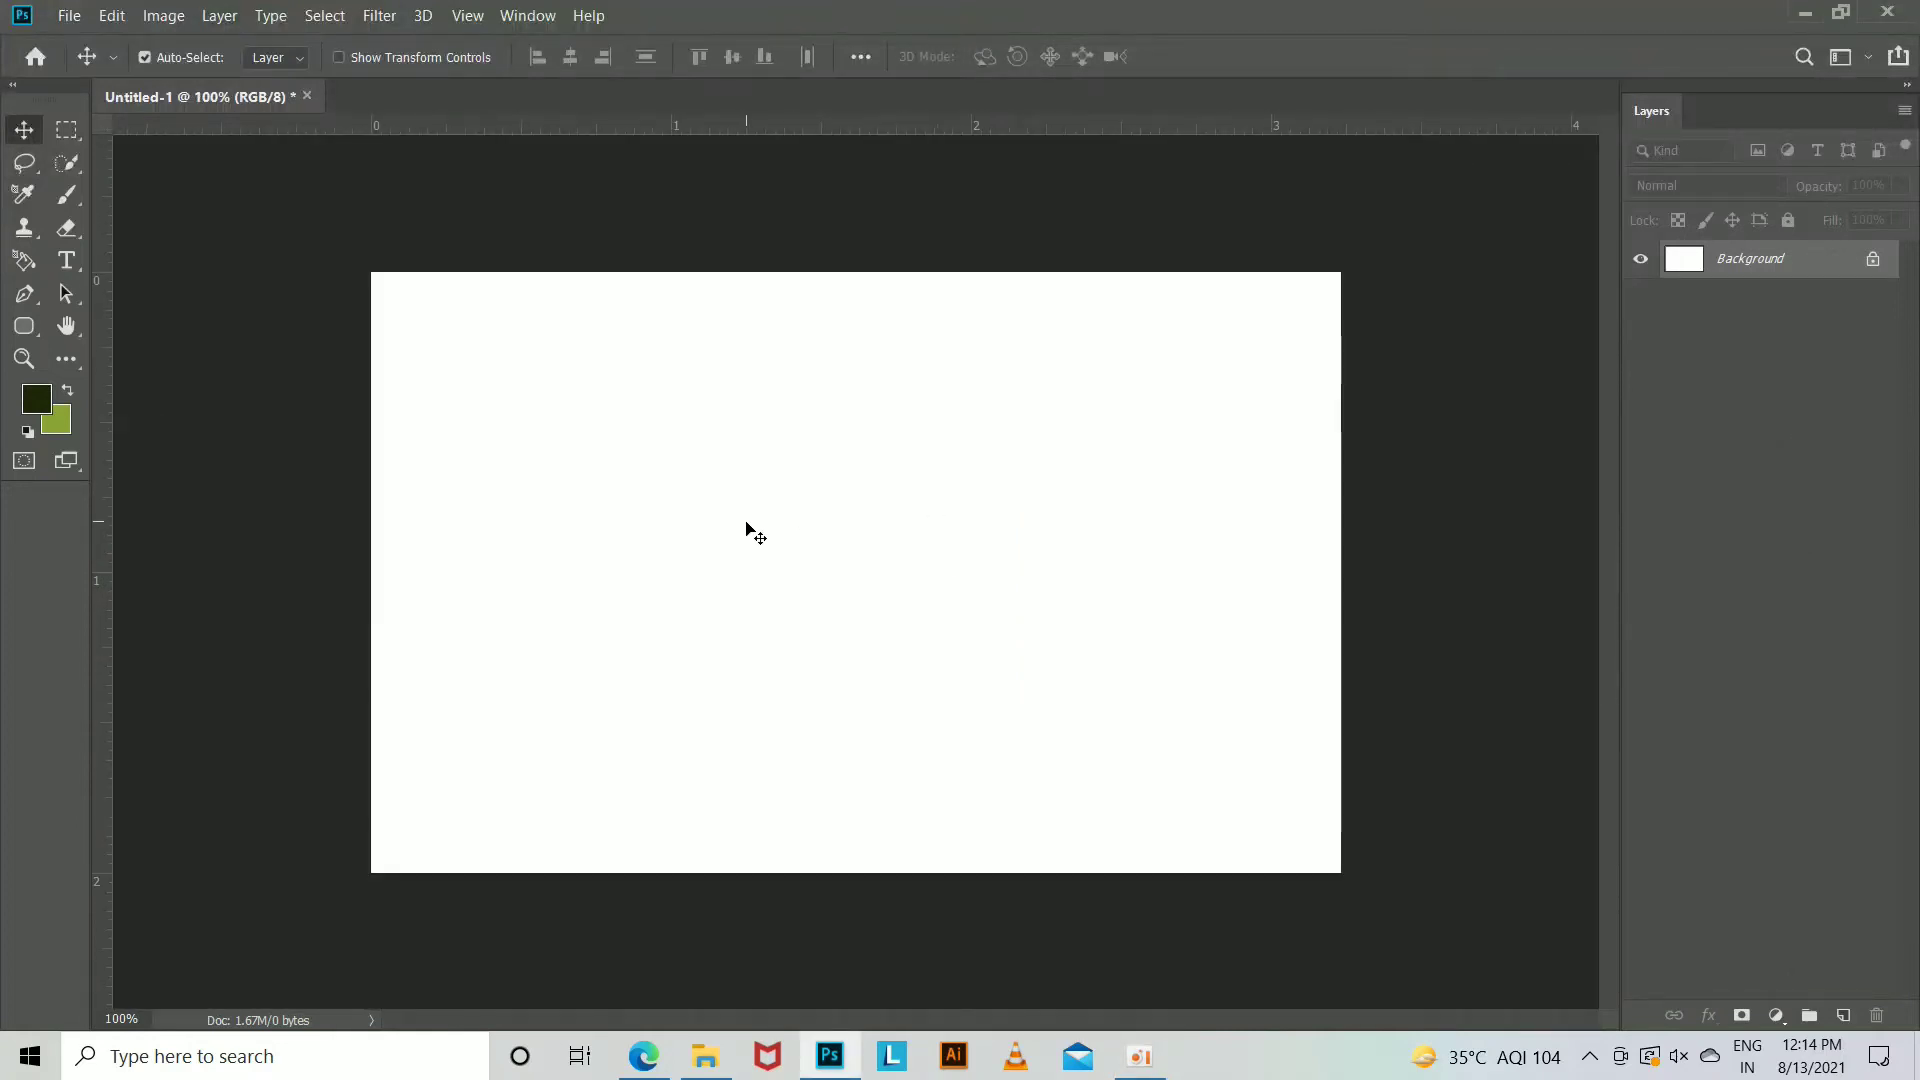
# Fill the canvas with dark green and place the Wood Table photo on its own layer.
pyautogui.hotkey('alt', 'BackSpace')
pyautogui.click(69, 389)
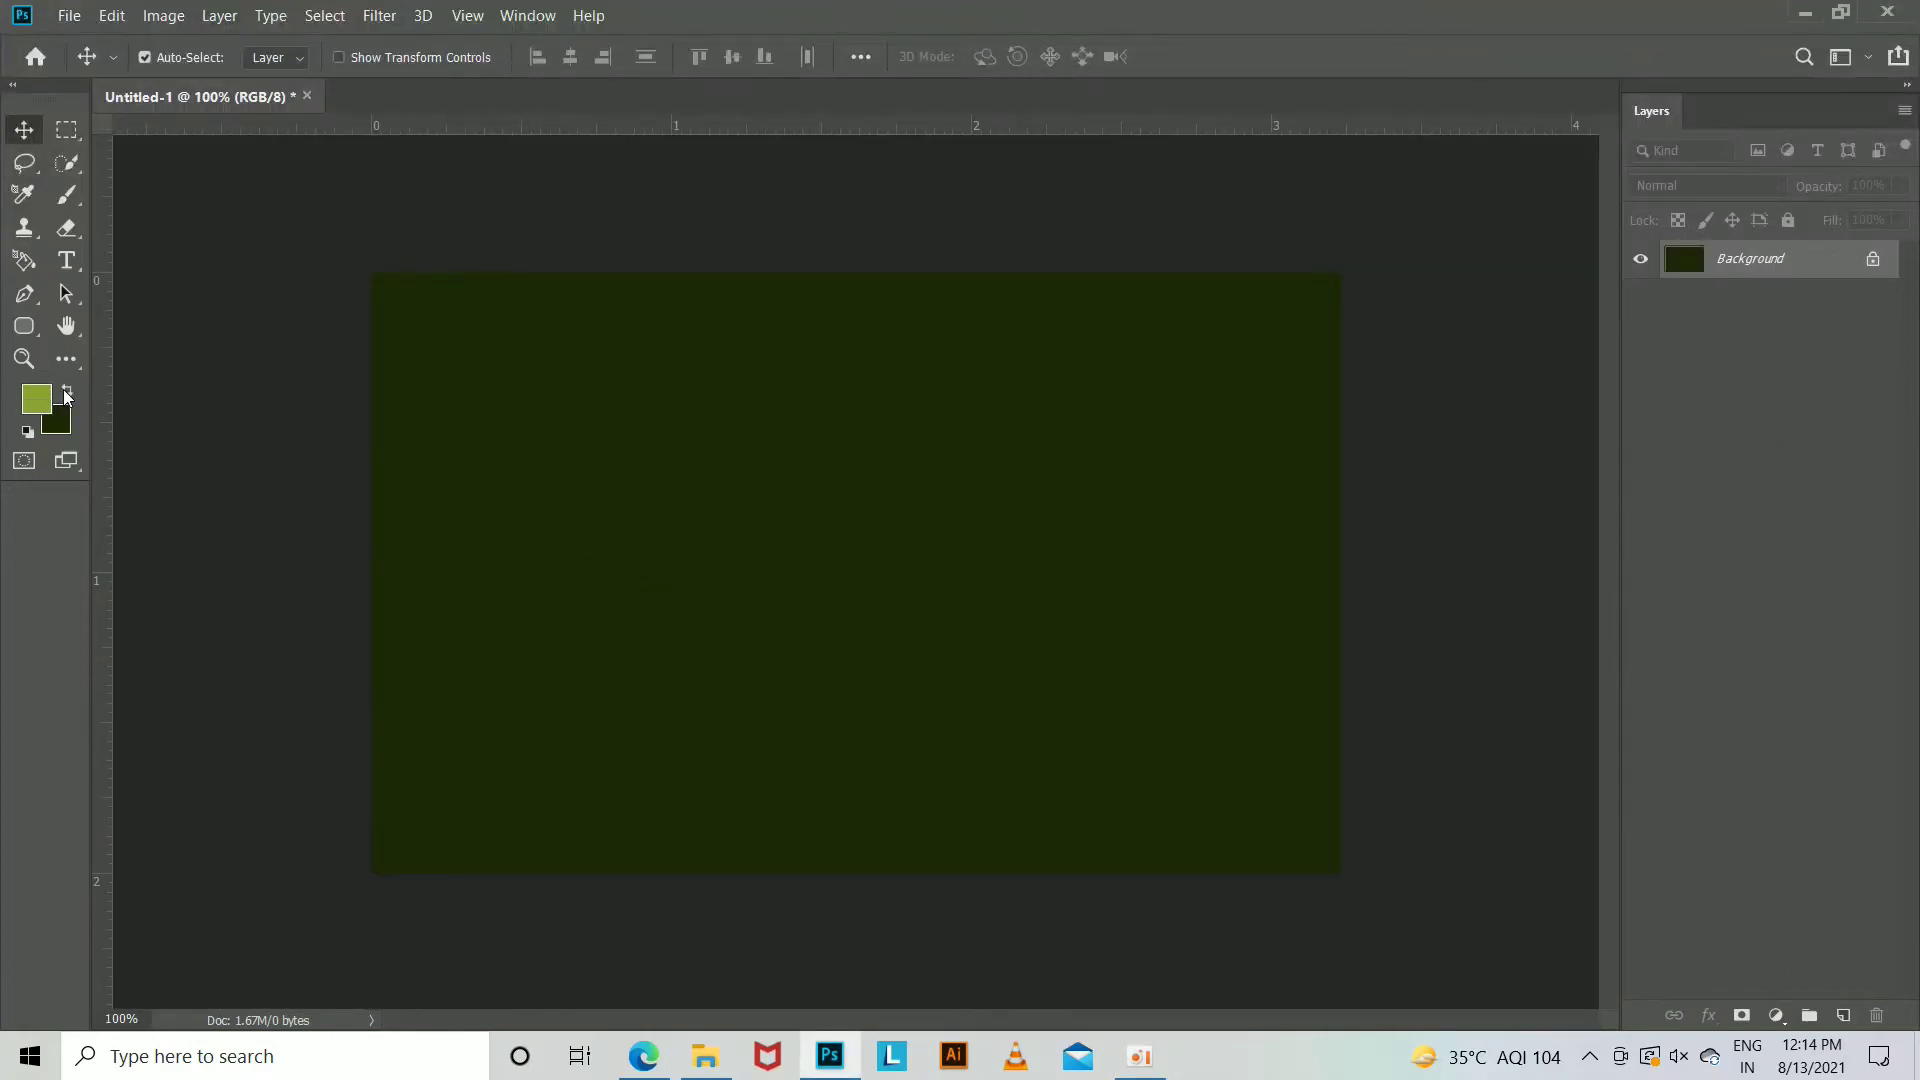
pyautogui.click(705, 1055)
pyautogui.click(1127, 320)
pyautogui.click(940, 832)
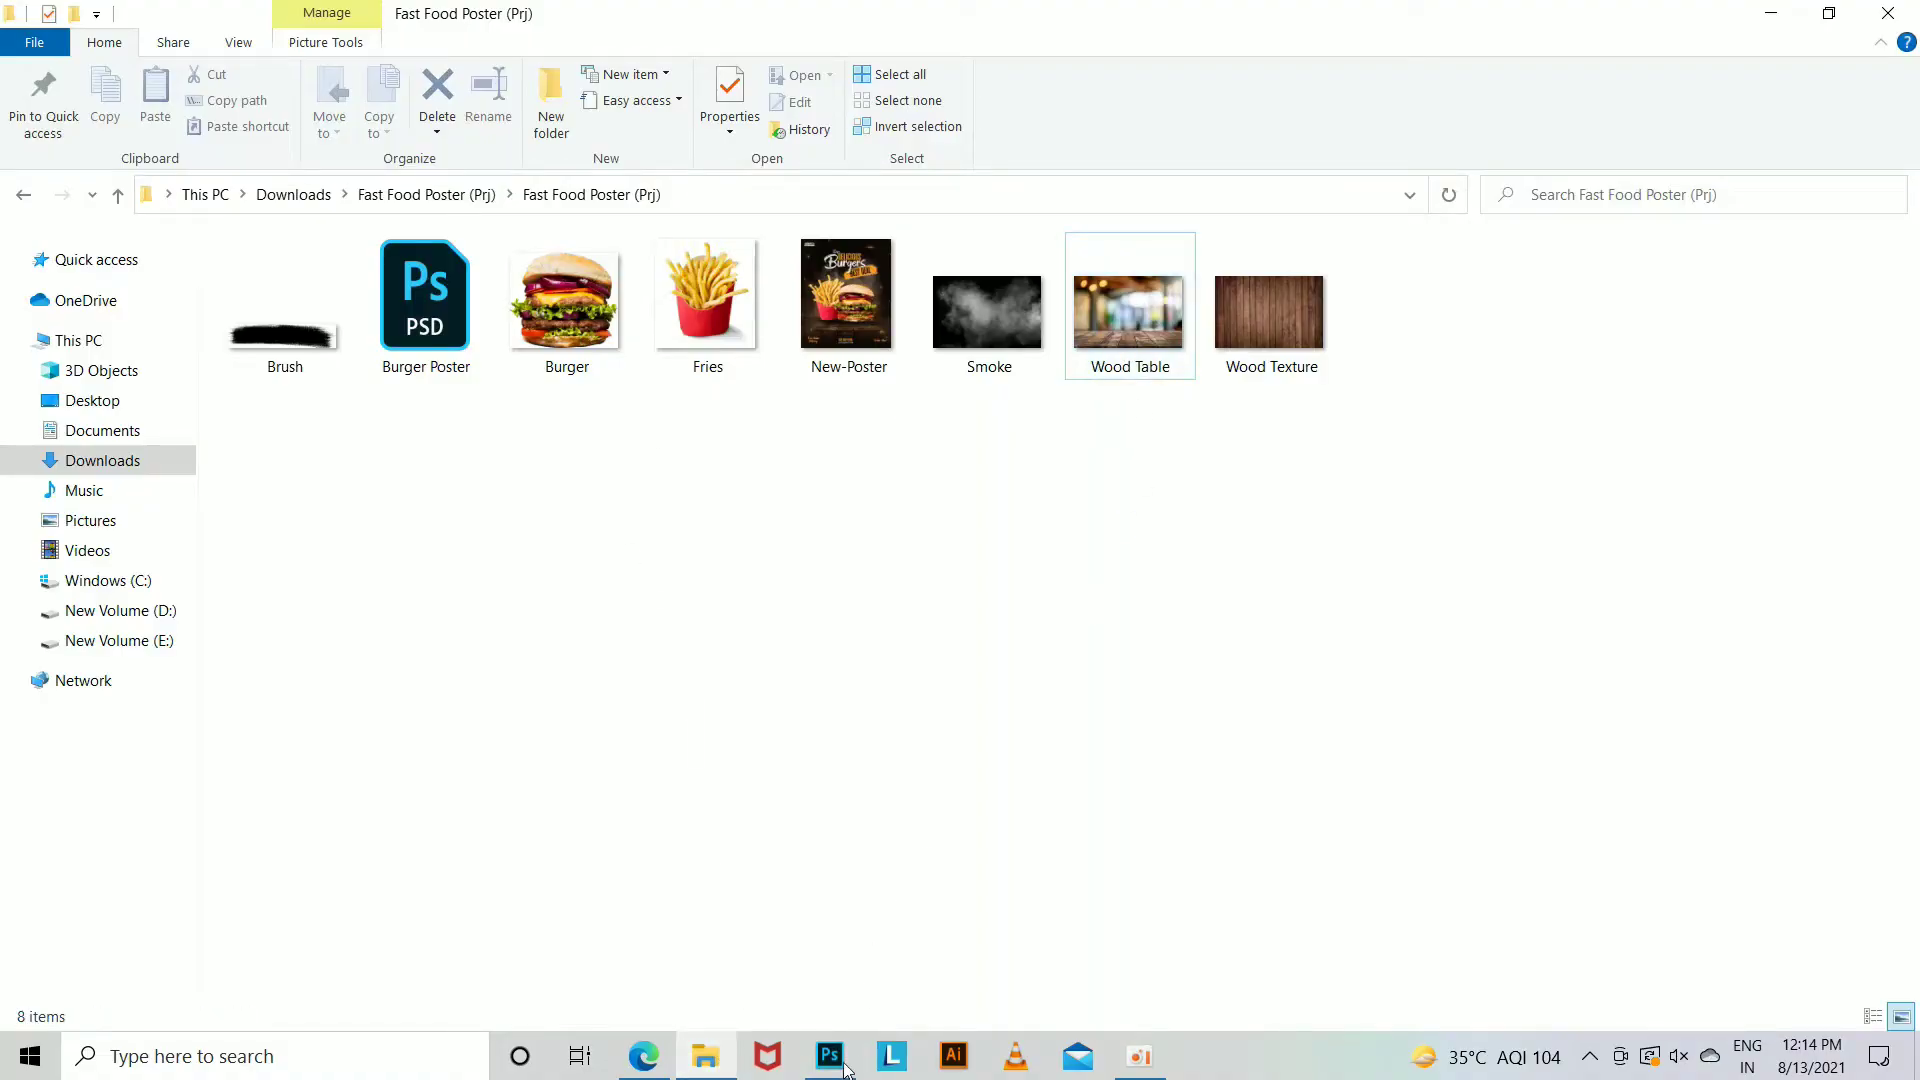
pyautogui.moveTo(1128, 312); pyautogui.dragTo(818, 759)
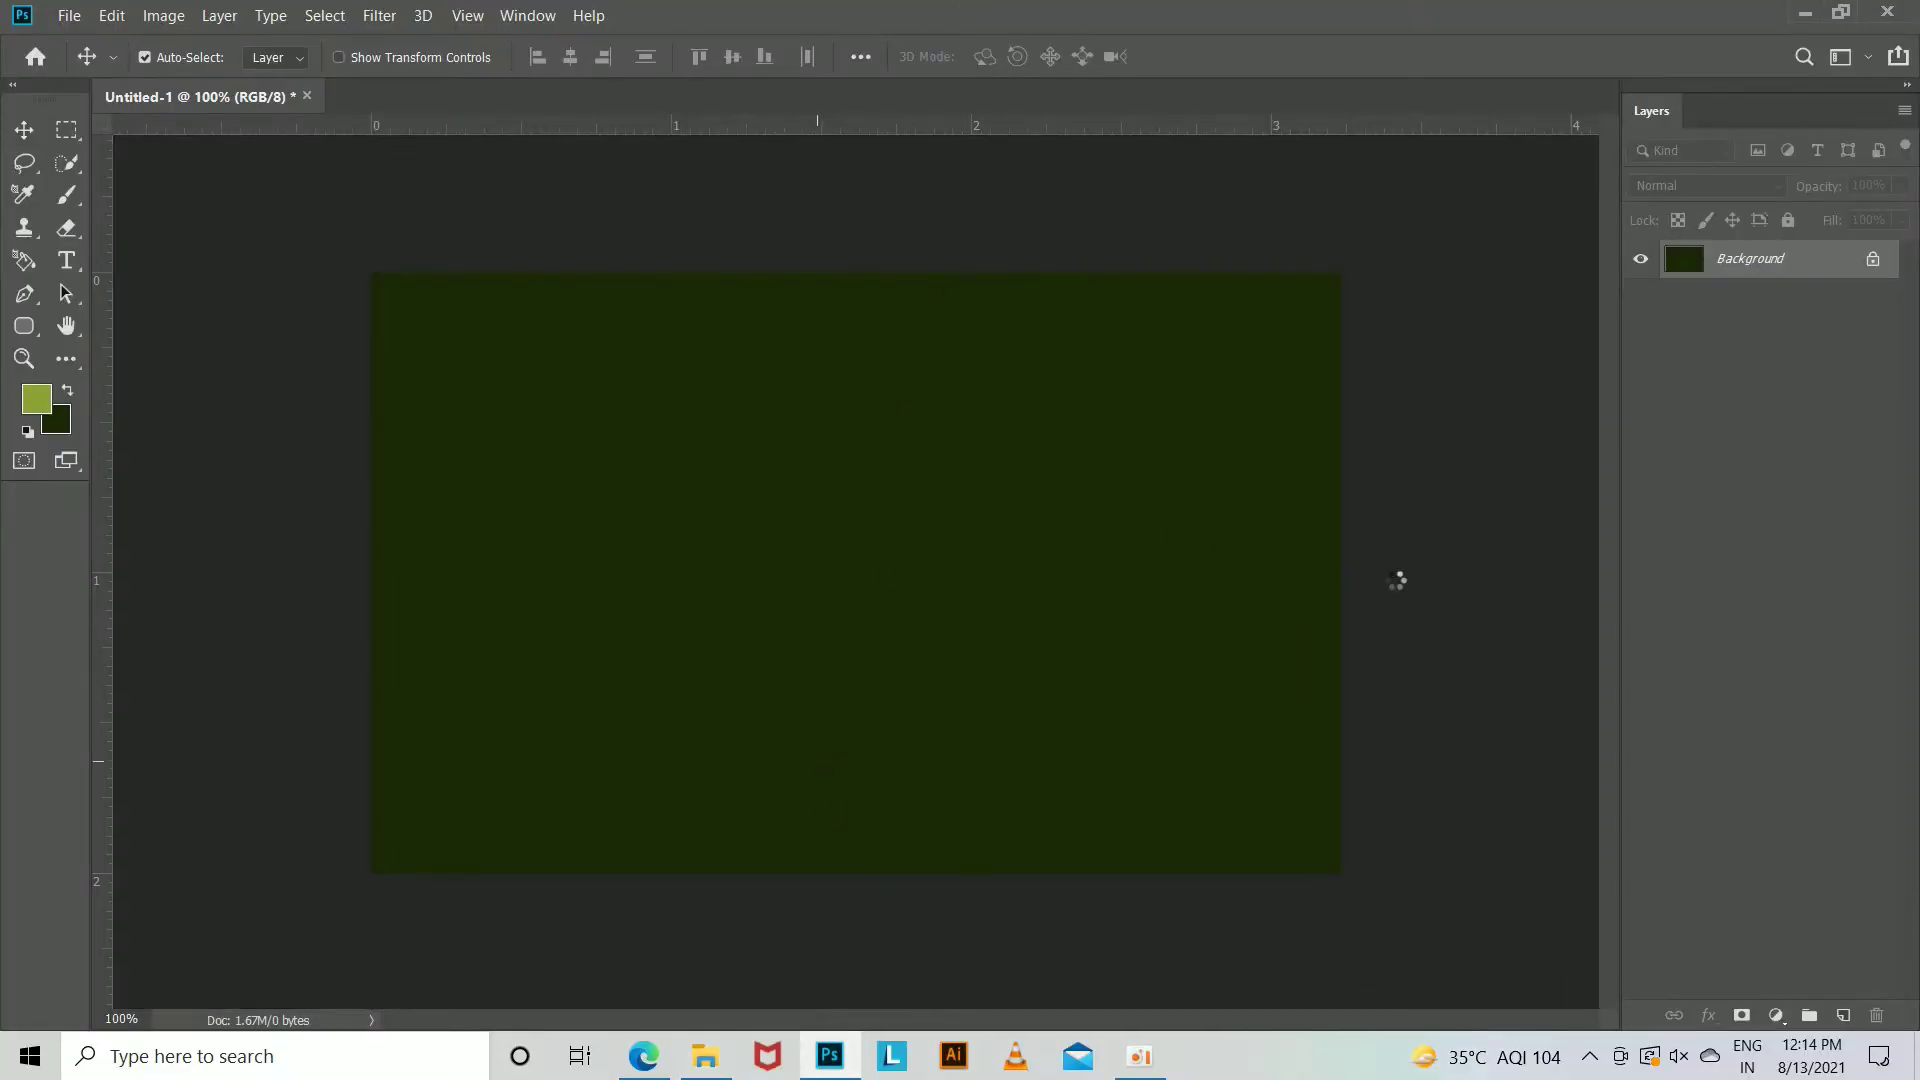
pyautogui.press('Return')
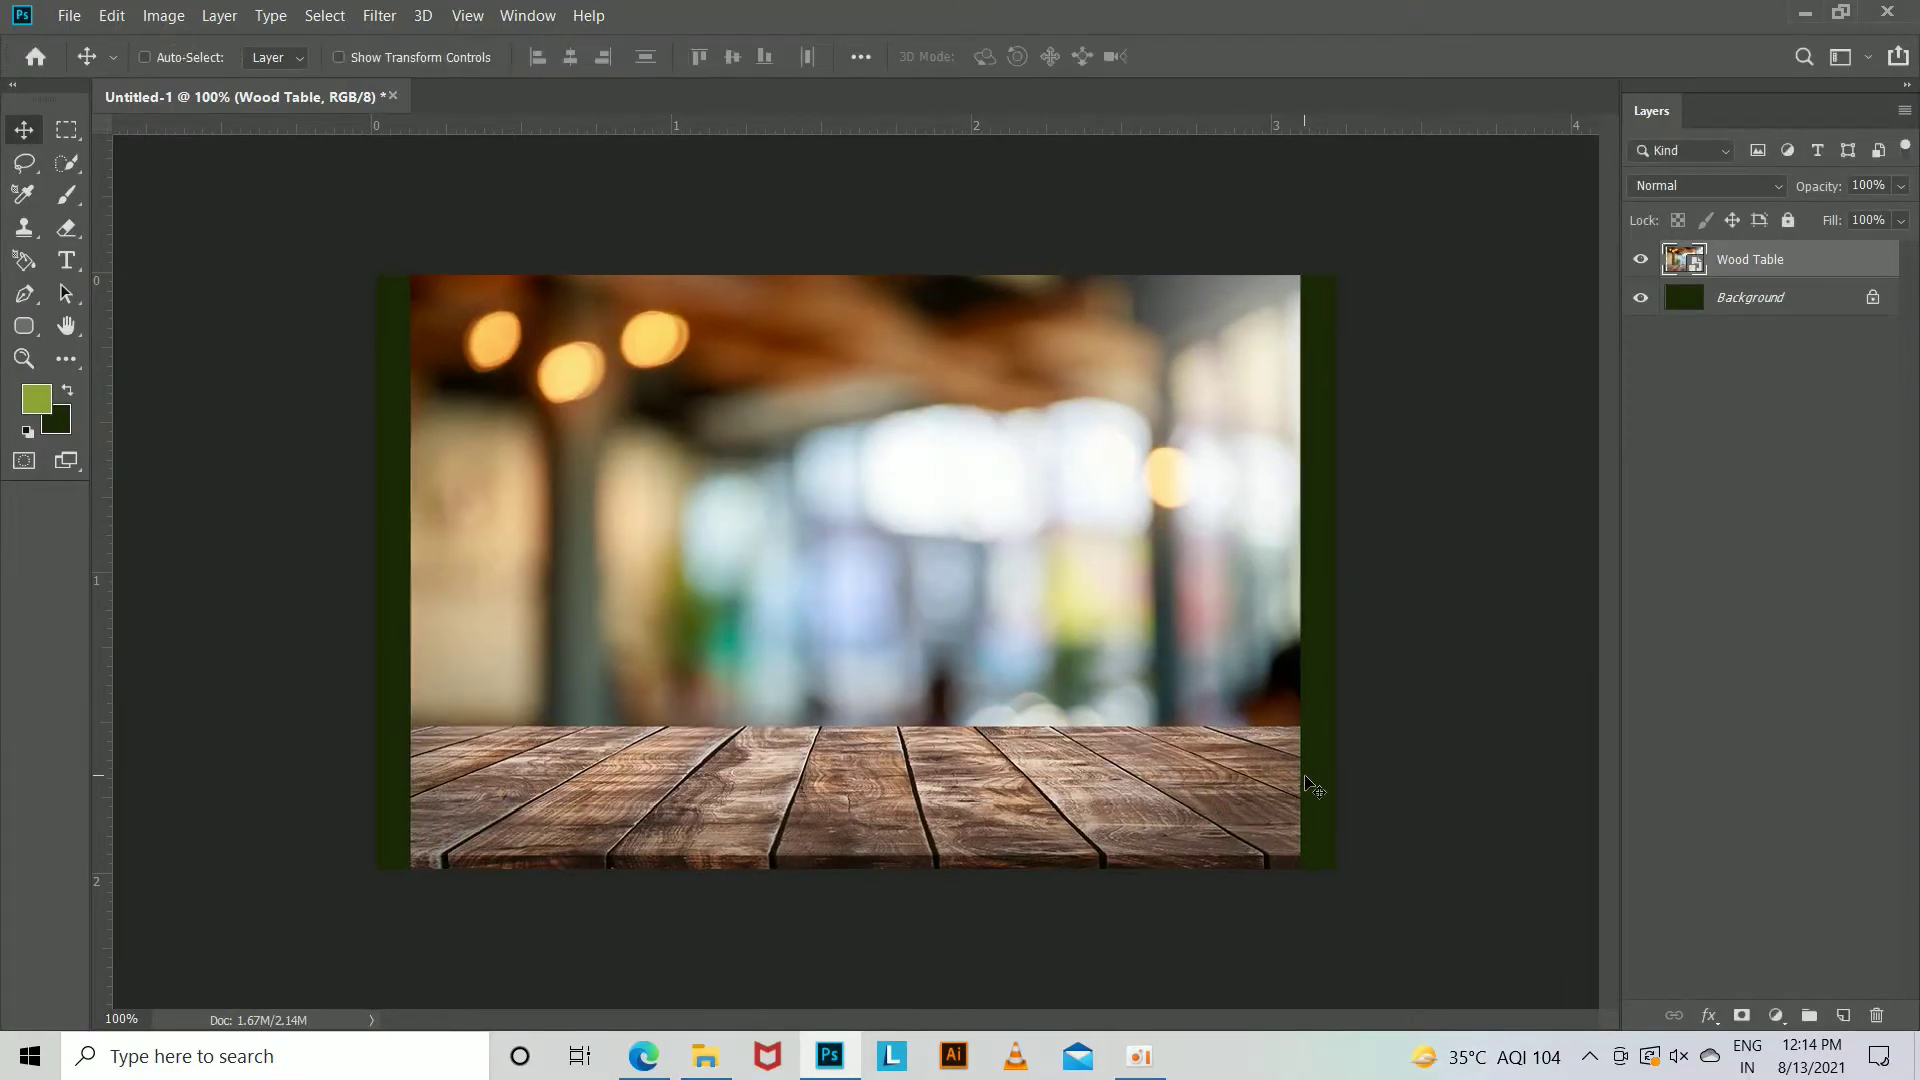
# Scale the Wood Table photo up until it covers the entire canvas.
pyautogui.hotkey('ctrl', '-')
pyautogui.hotkey('ctrl', 't')
pyautogui.moveTo(1179, 787); pyautogui.dragTo(1297, 759)
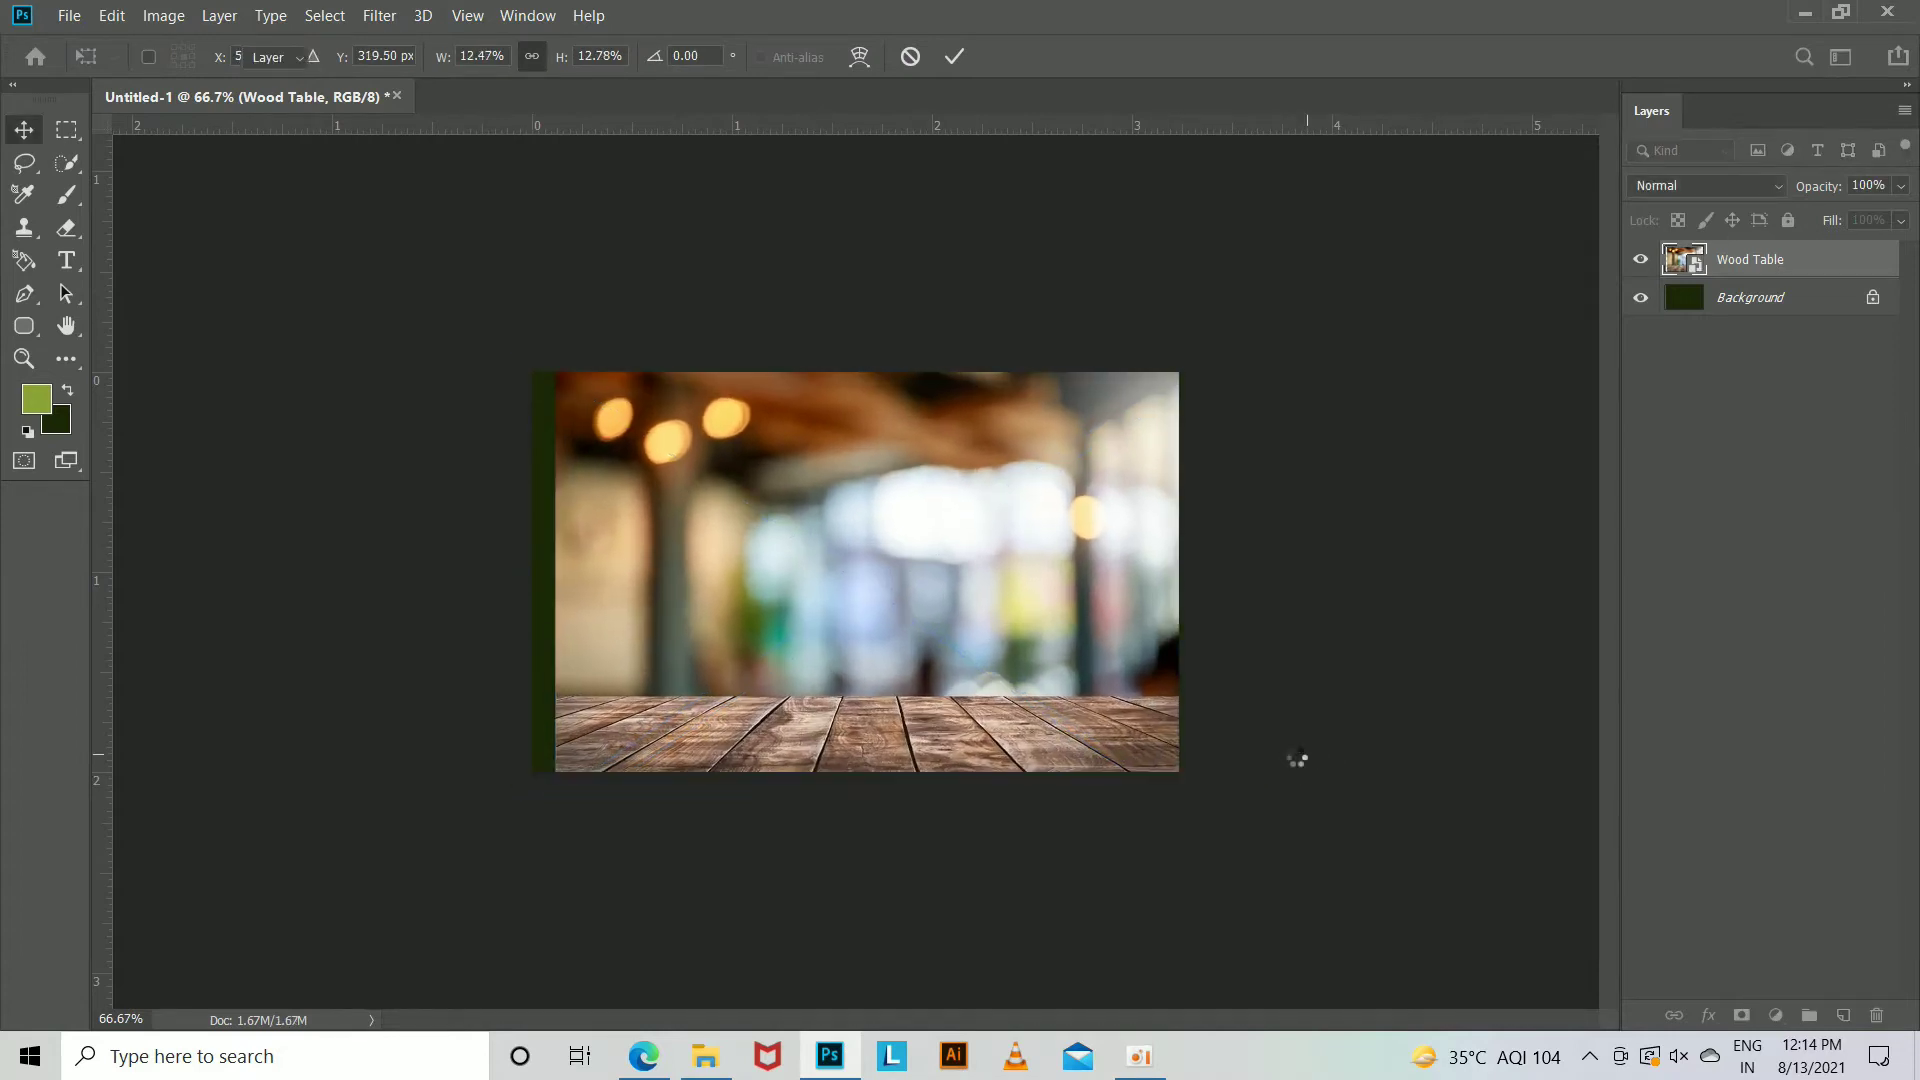
pyautogui.hotkey('ctrl', 't')
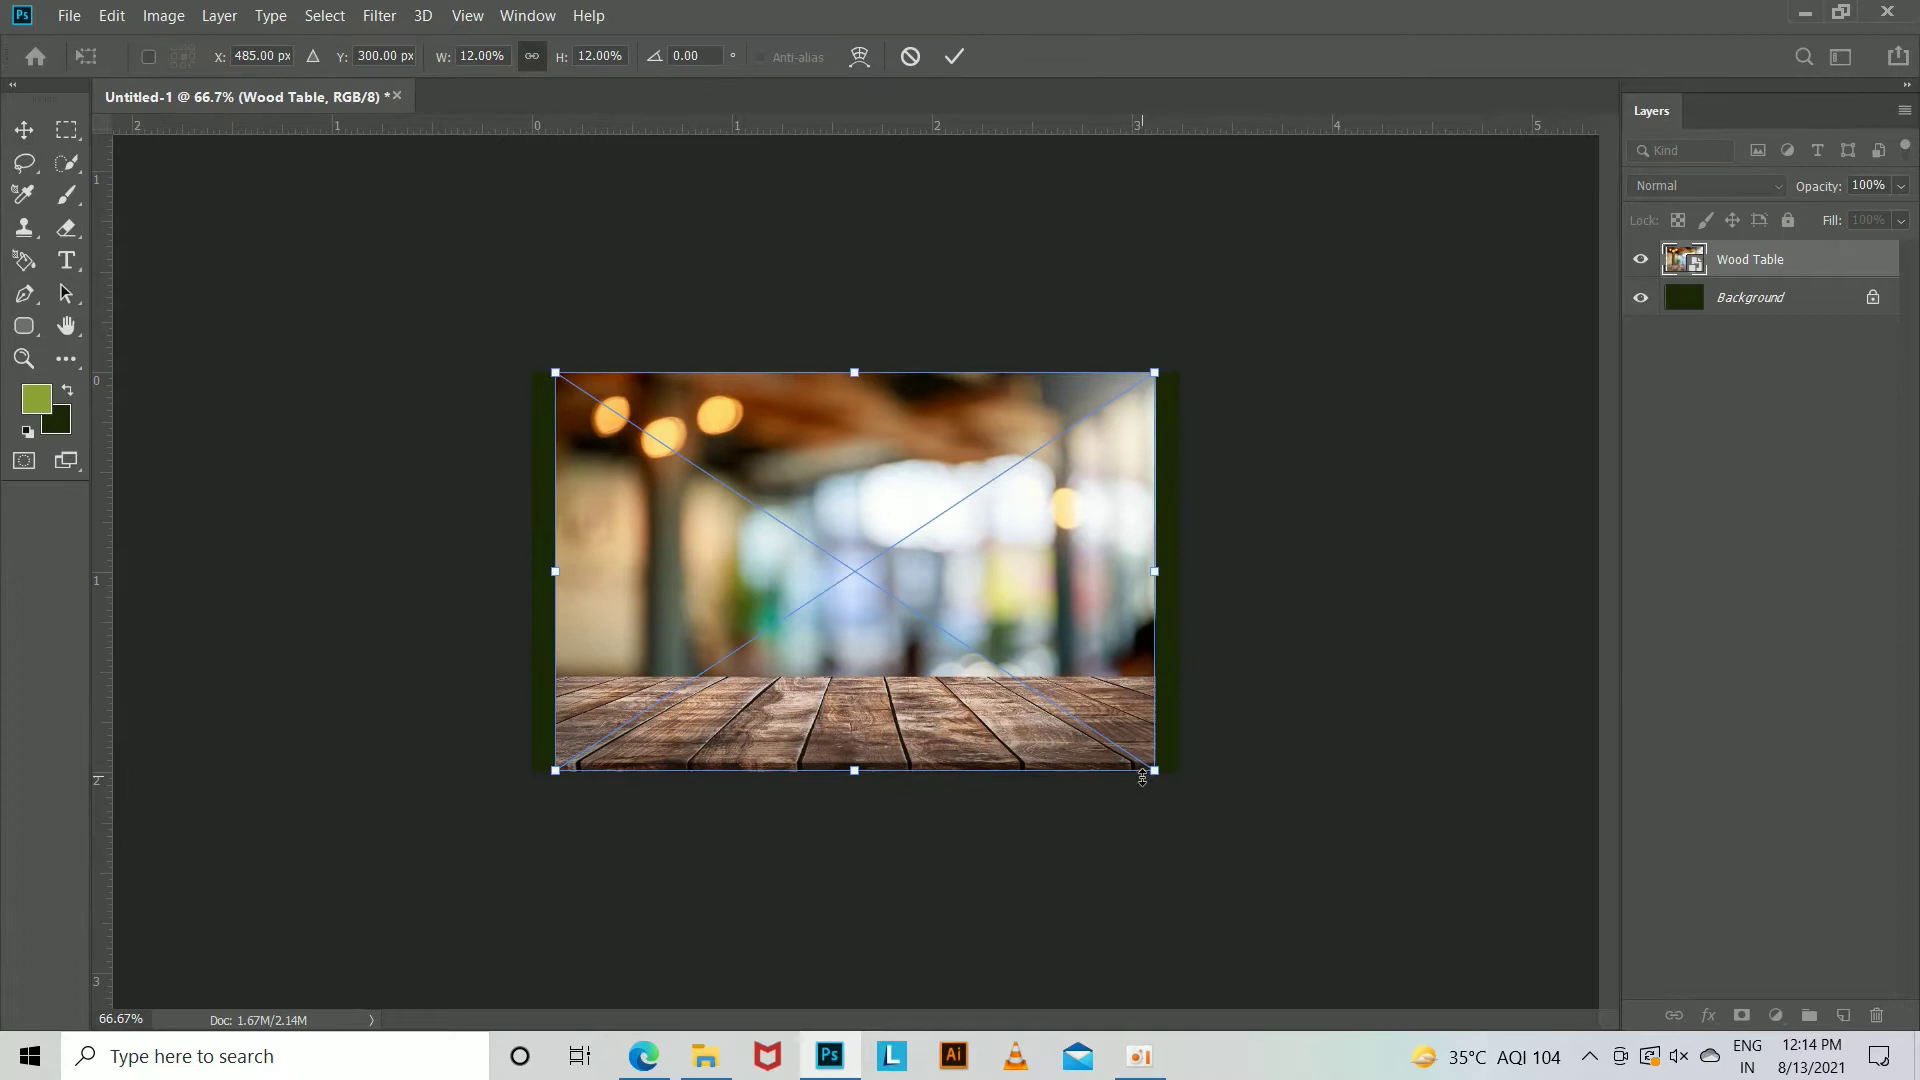
pyautogui.moveTo(1155, 771); pyautogui.dragTo(1181, 788)
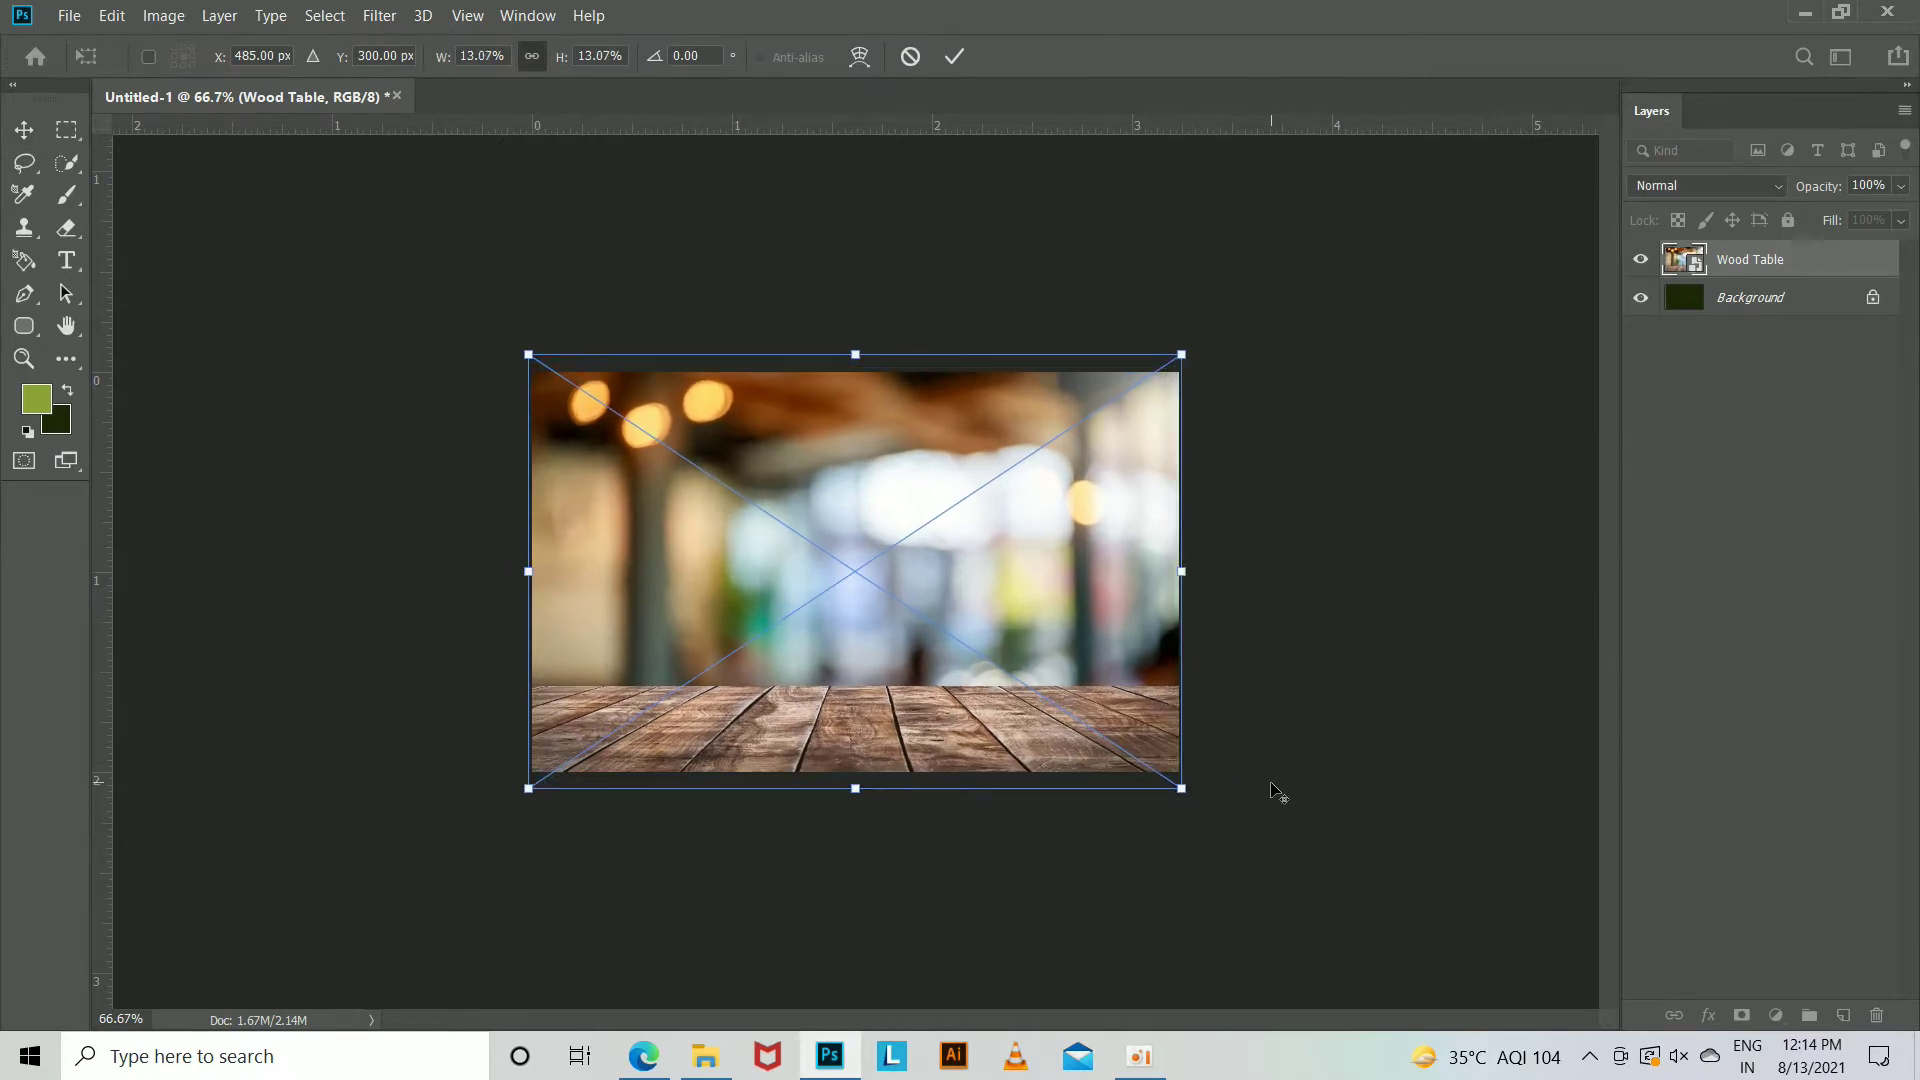
pyautogui.press('Return')
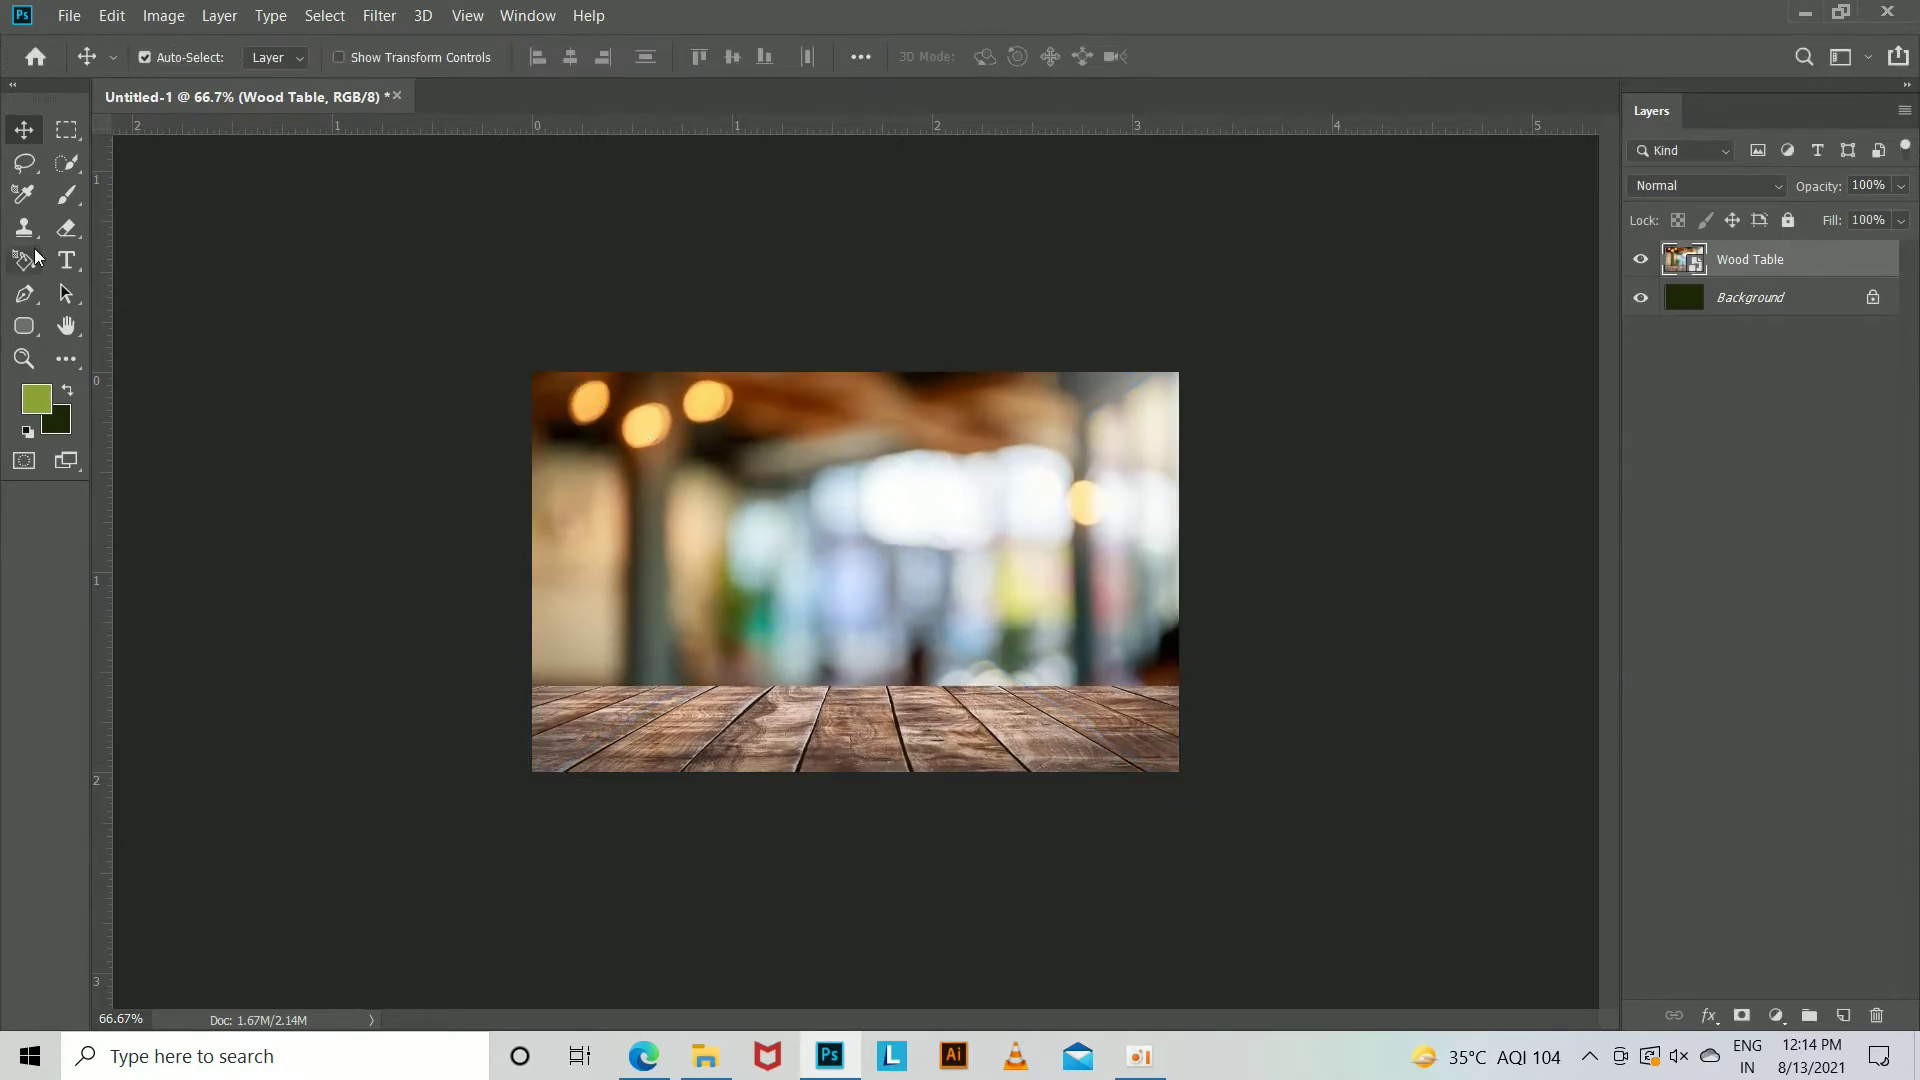
# Rasterize the Wood Table layer and trace a four-point Pen path around the tabletop.
pyautogui.rightClick(1741, 267)
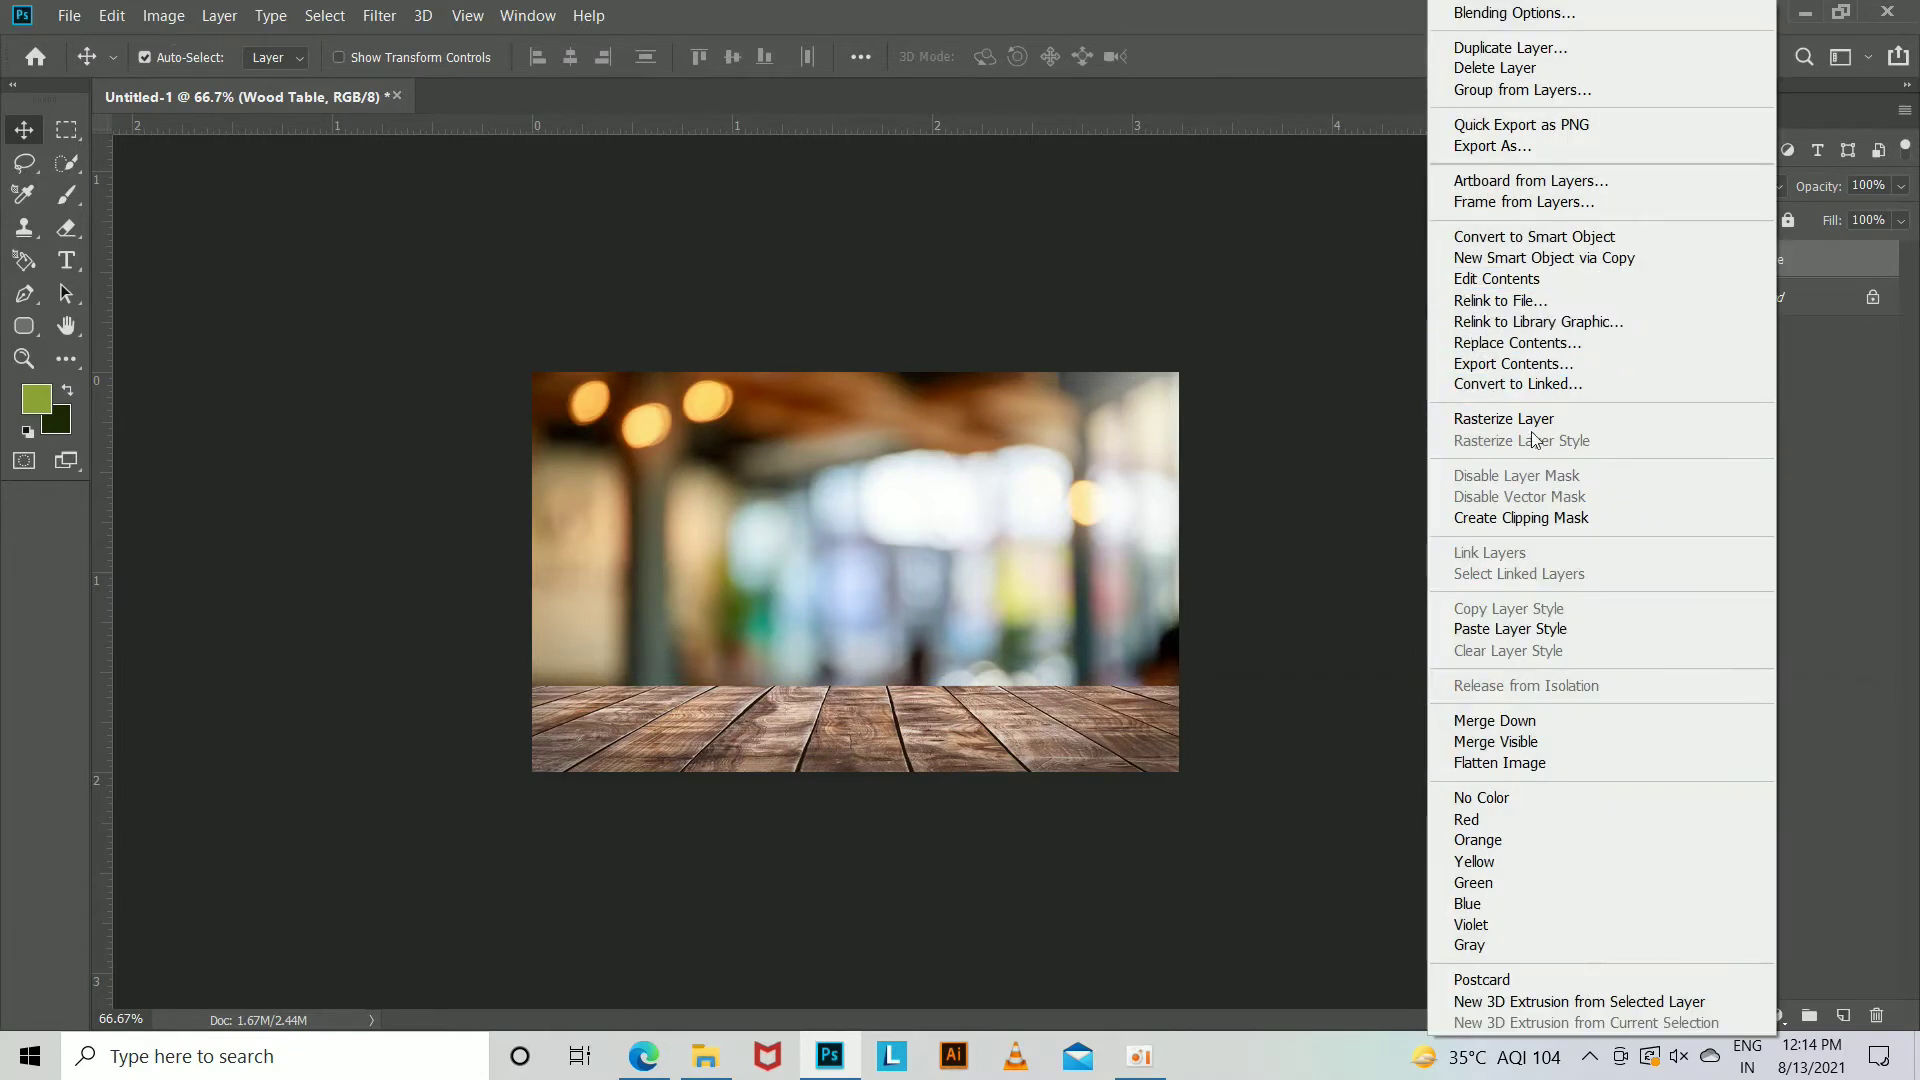
pyautogui.click(343, 374)
pyautogui.click(26, 292)
pyautogui.hotkey('ctrl', '1')
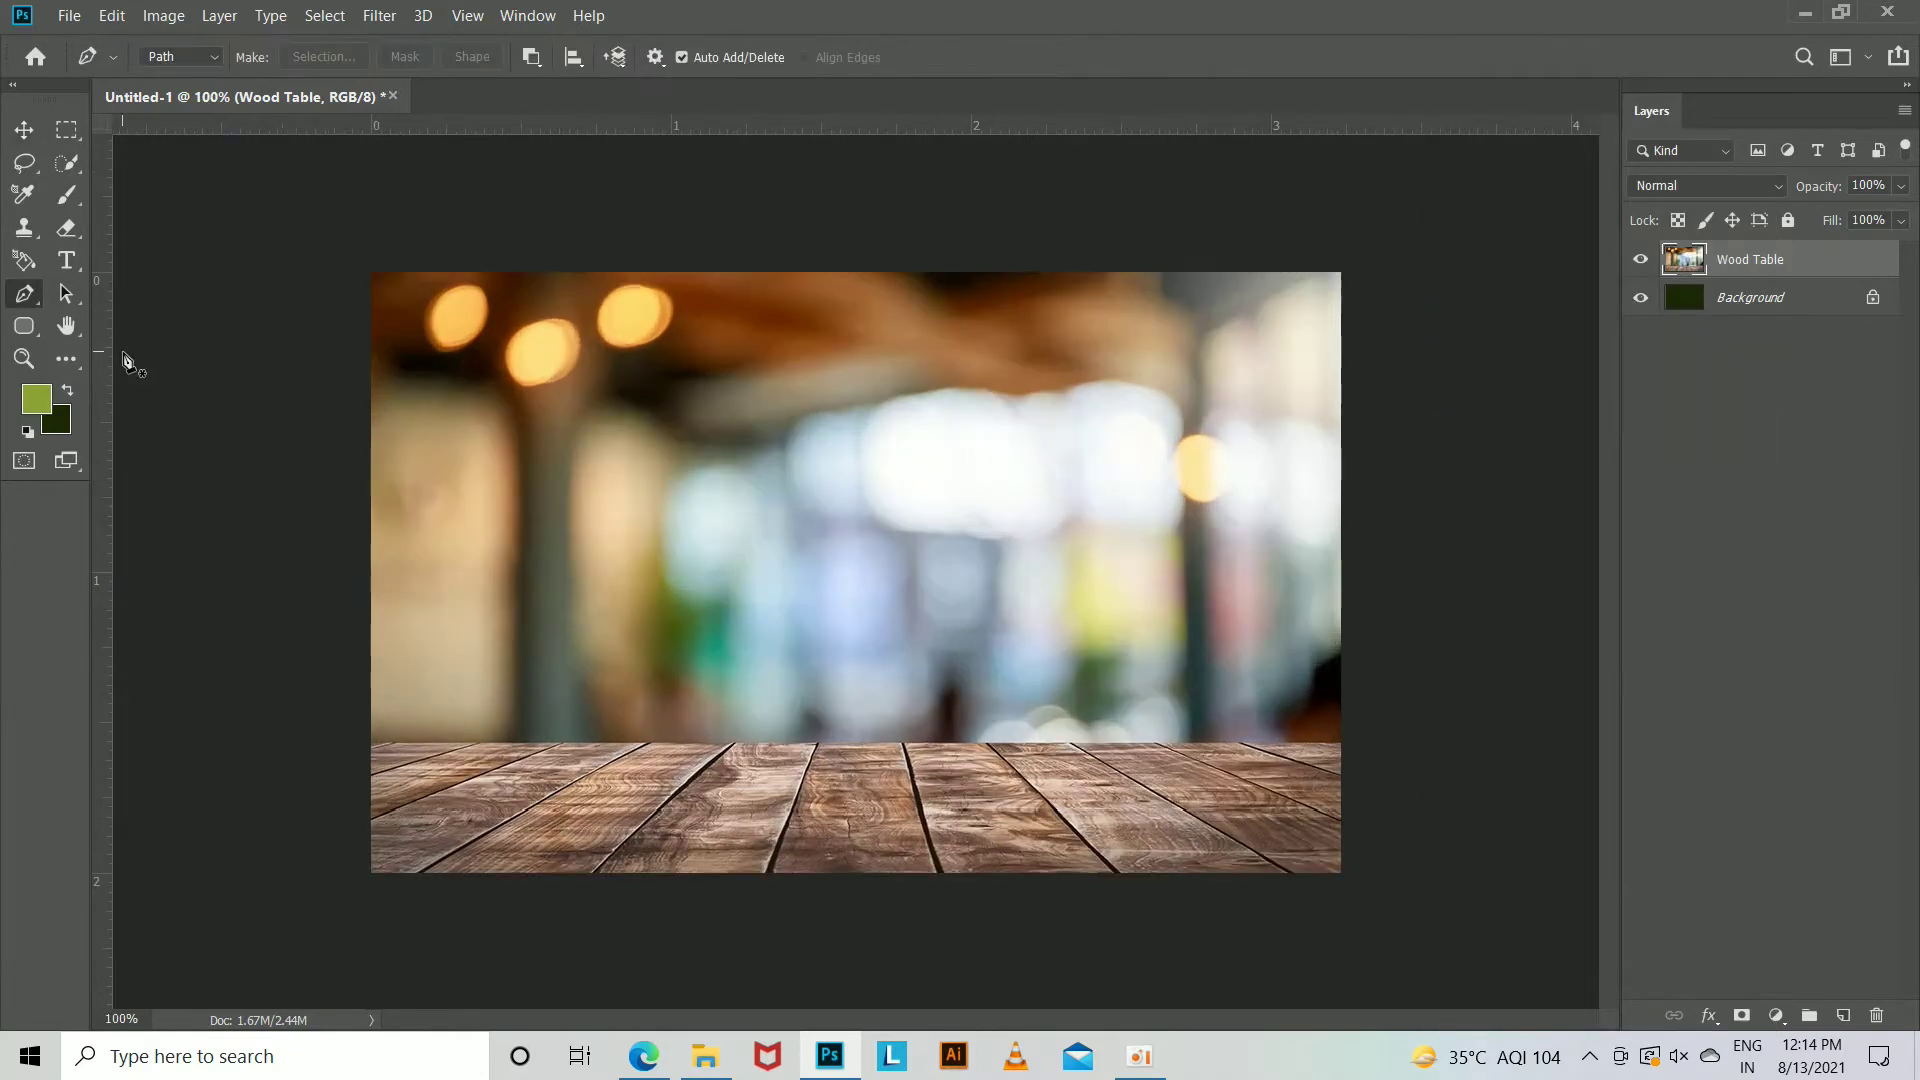
pyautogui.click(347, 740)
pyautogui.click(1352, 741)
pyautogui.click(763, 931)
pyautogui.click(275, 929)
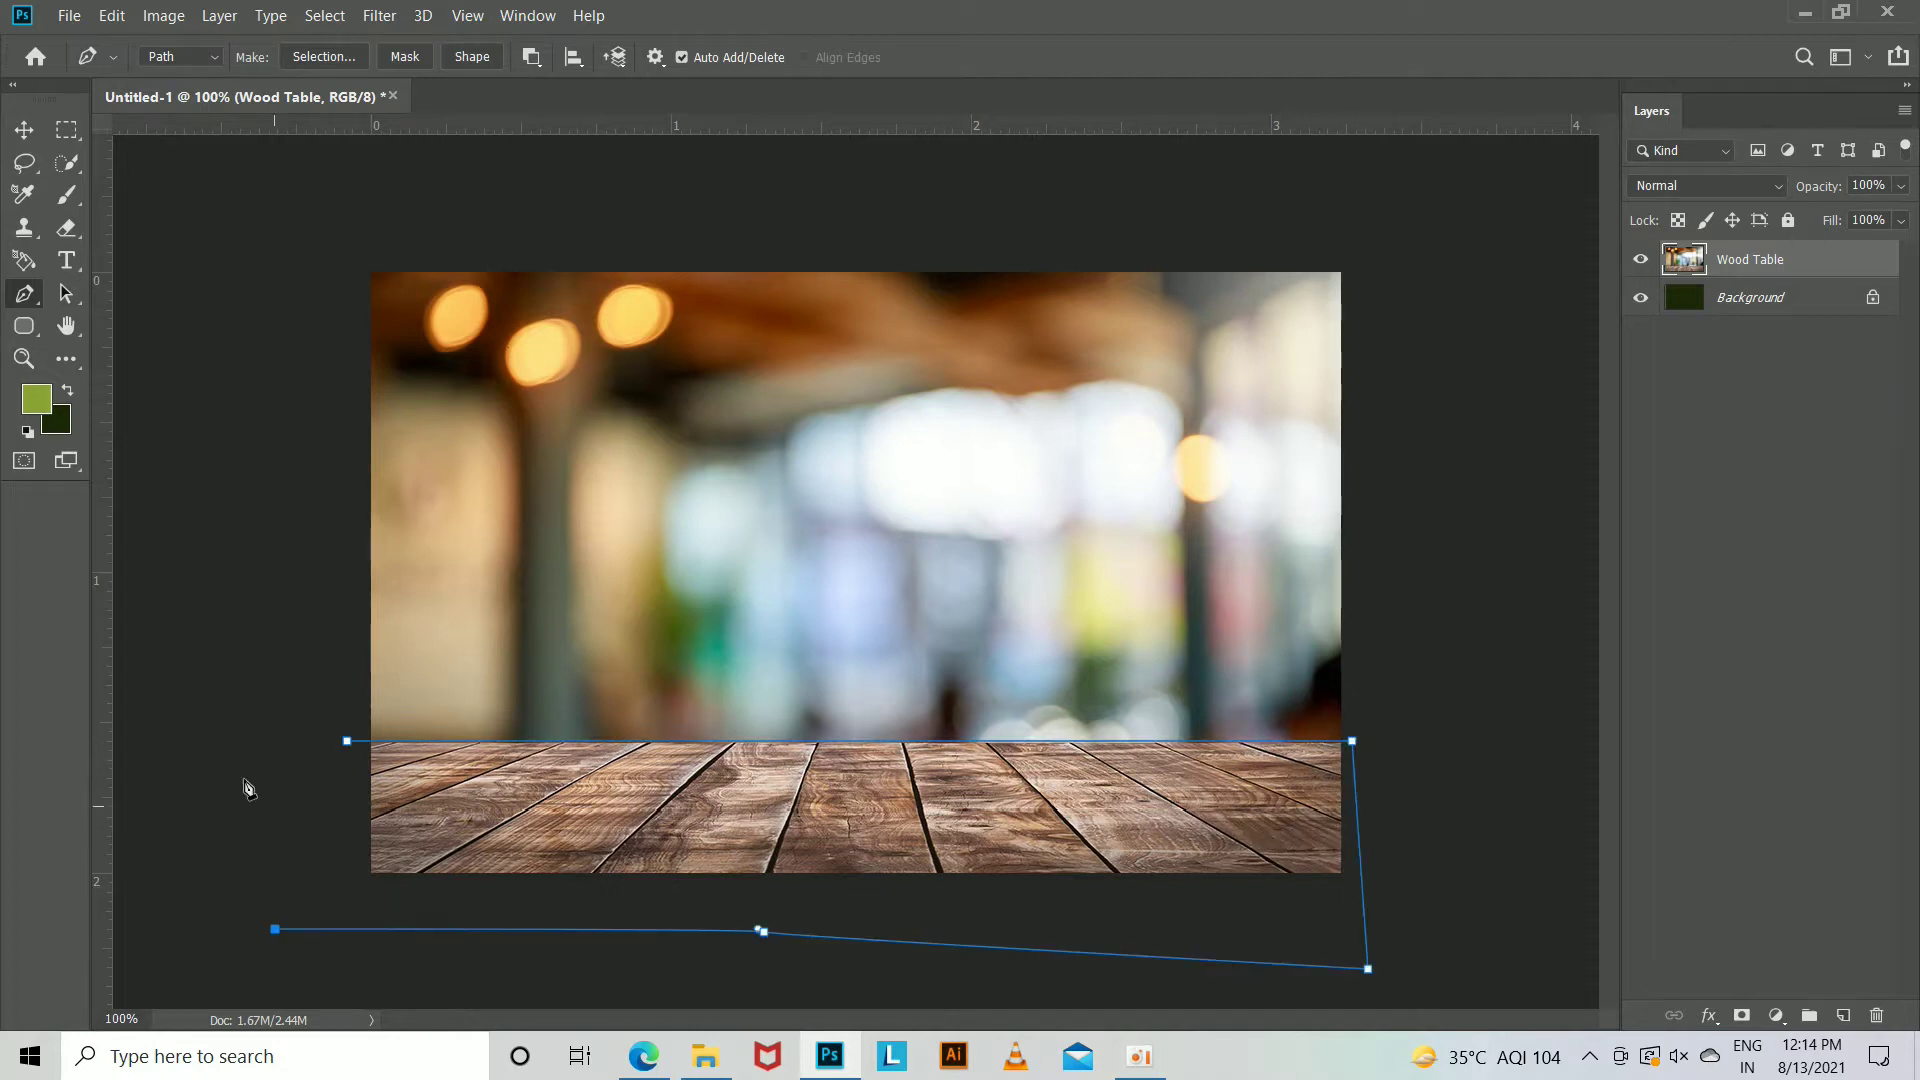
# Copy the inverted tabletop selection to a new layer and delete the original Wood Table layer.
pyautogui.hotkey('ctrl', 'Return')
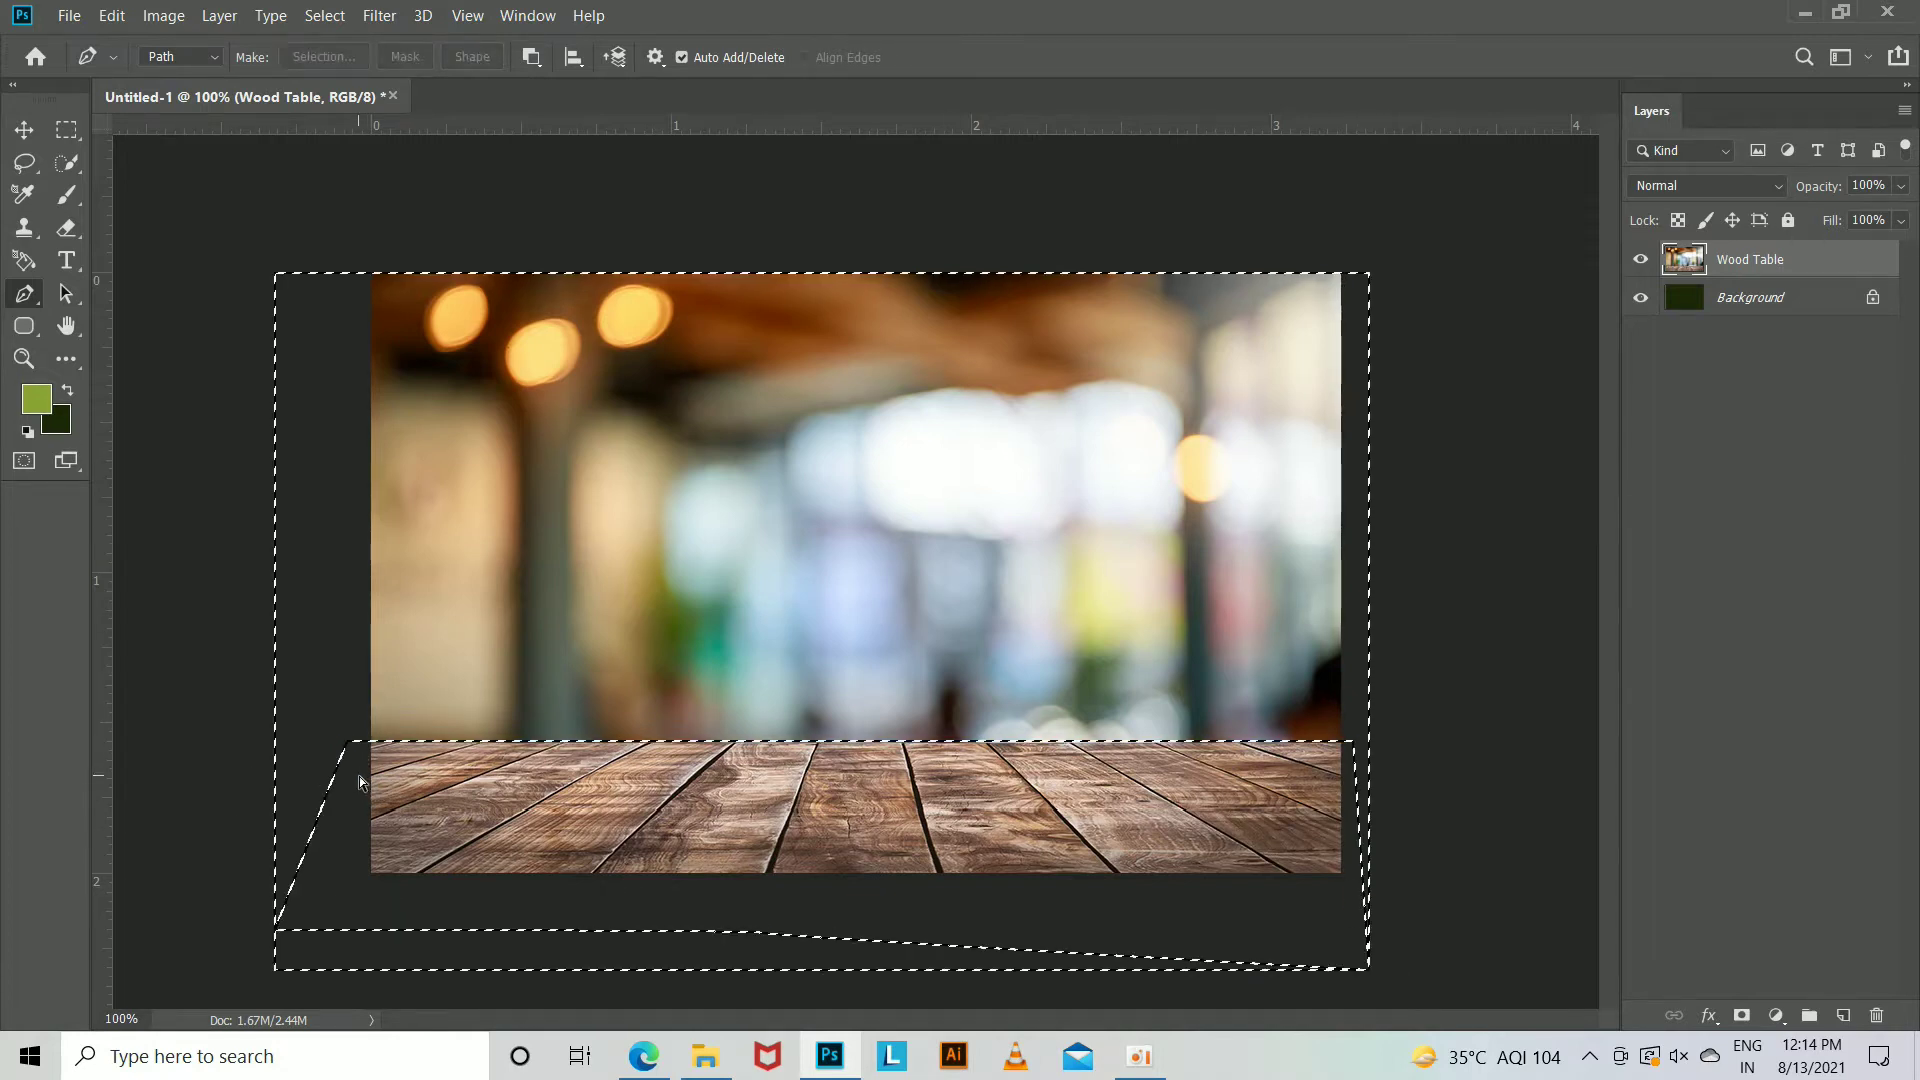
pyautogui.hotkey('ctrl', 'shift', 'i')
pyautogui.hotkey('ctrl', 'j')
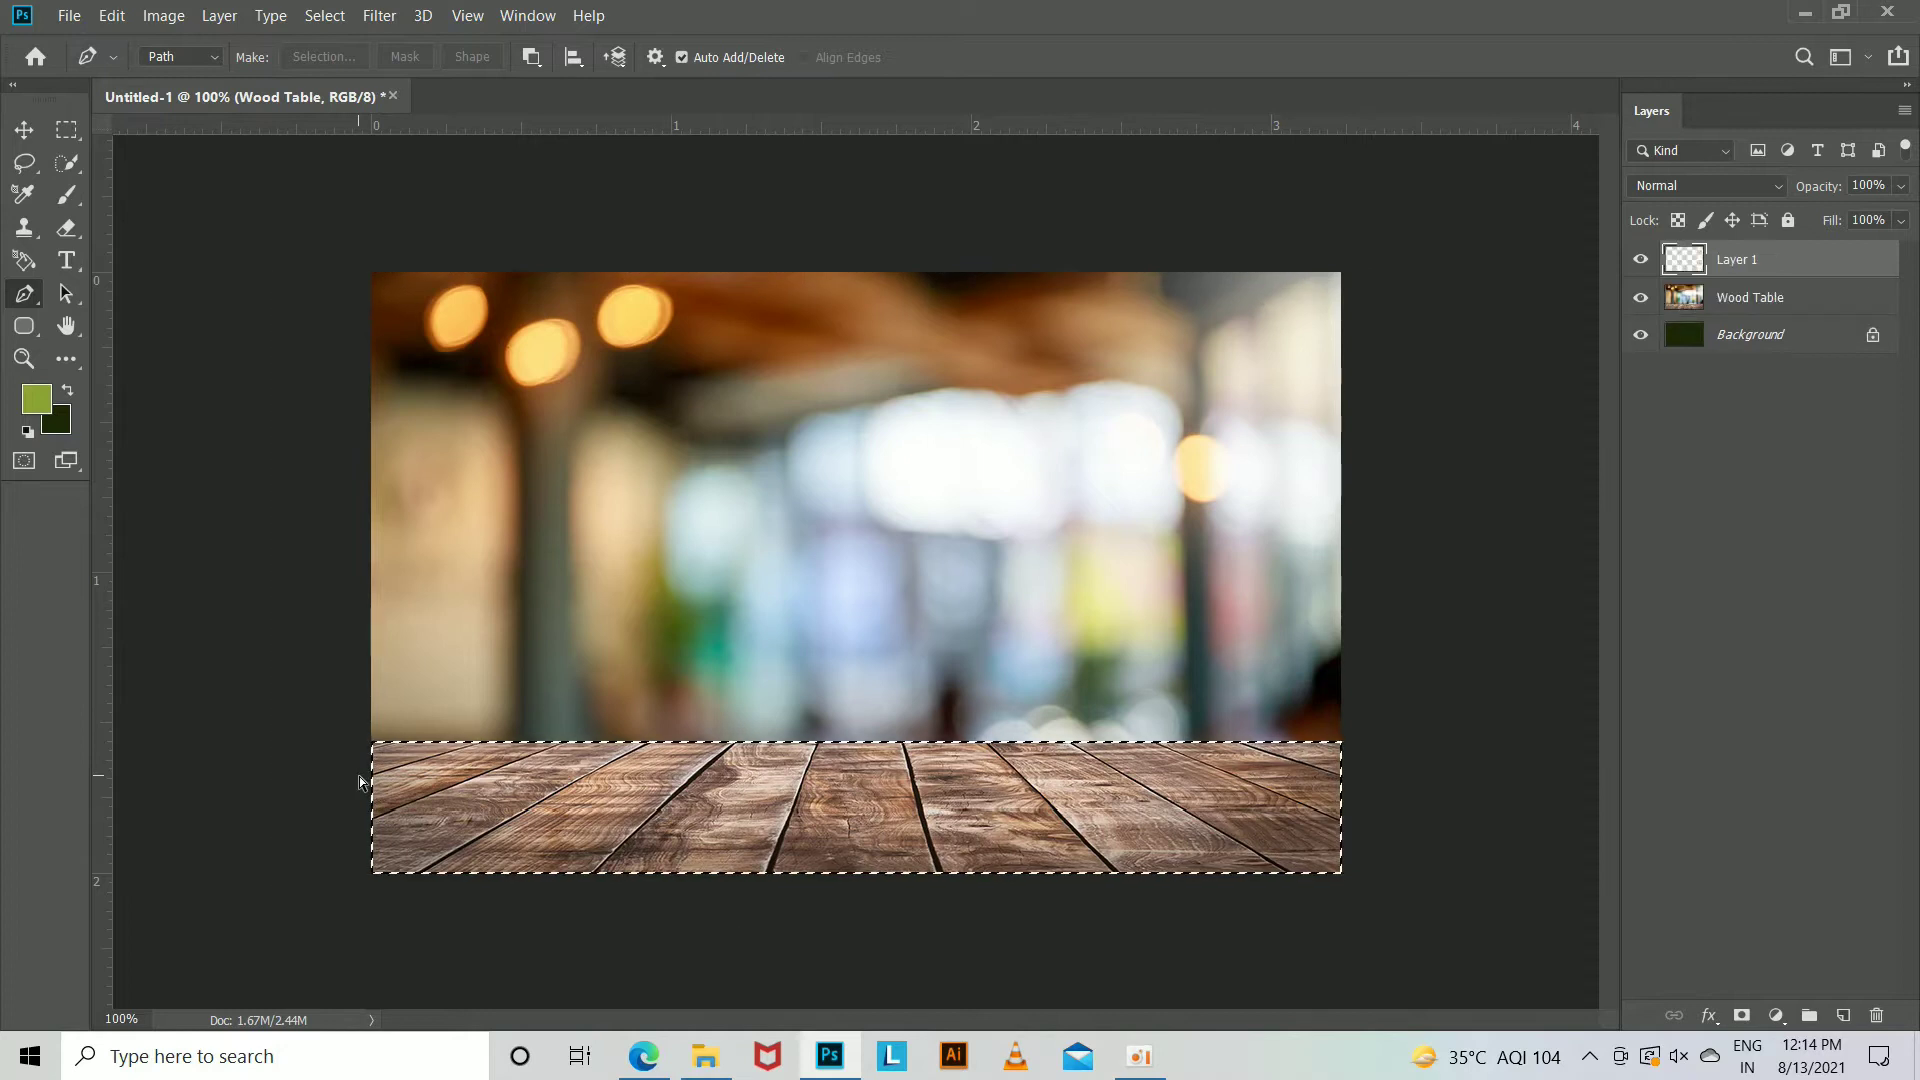
pyautogui.click(1689, 297)
pyautogui.press('Delete')
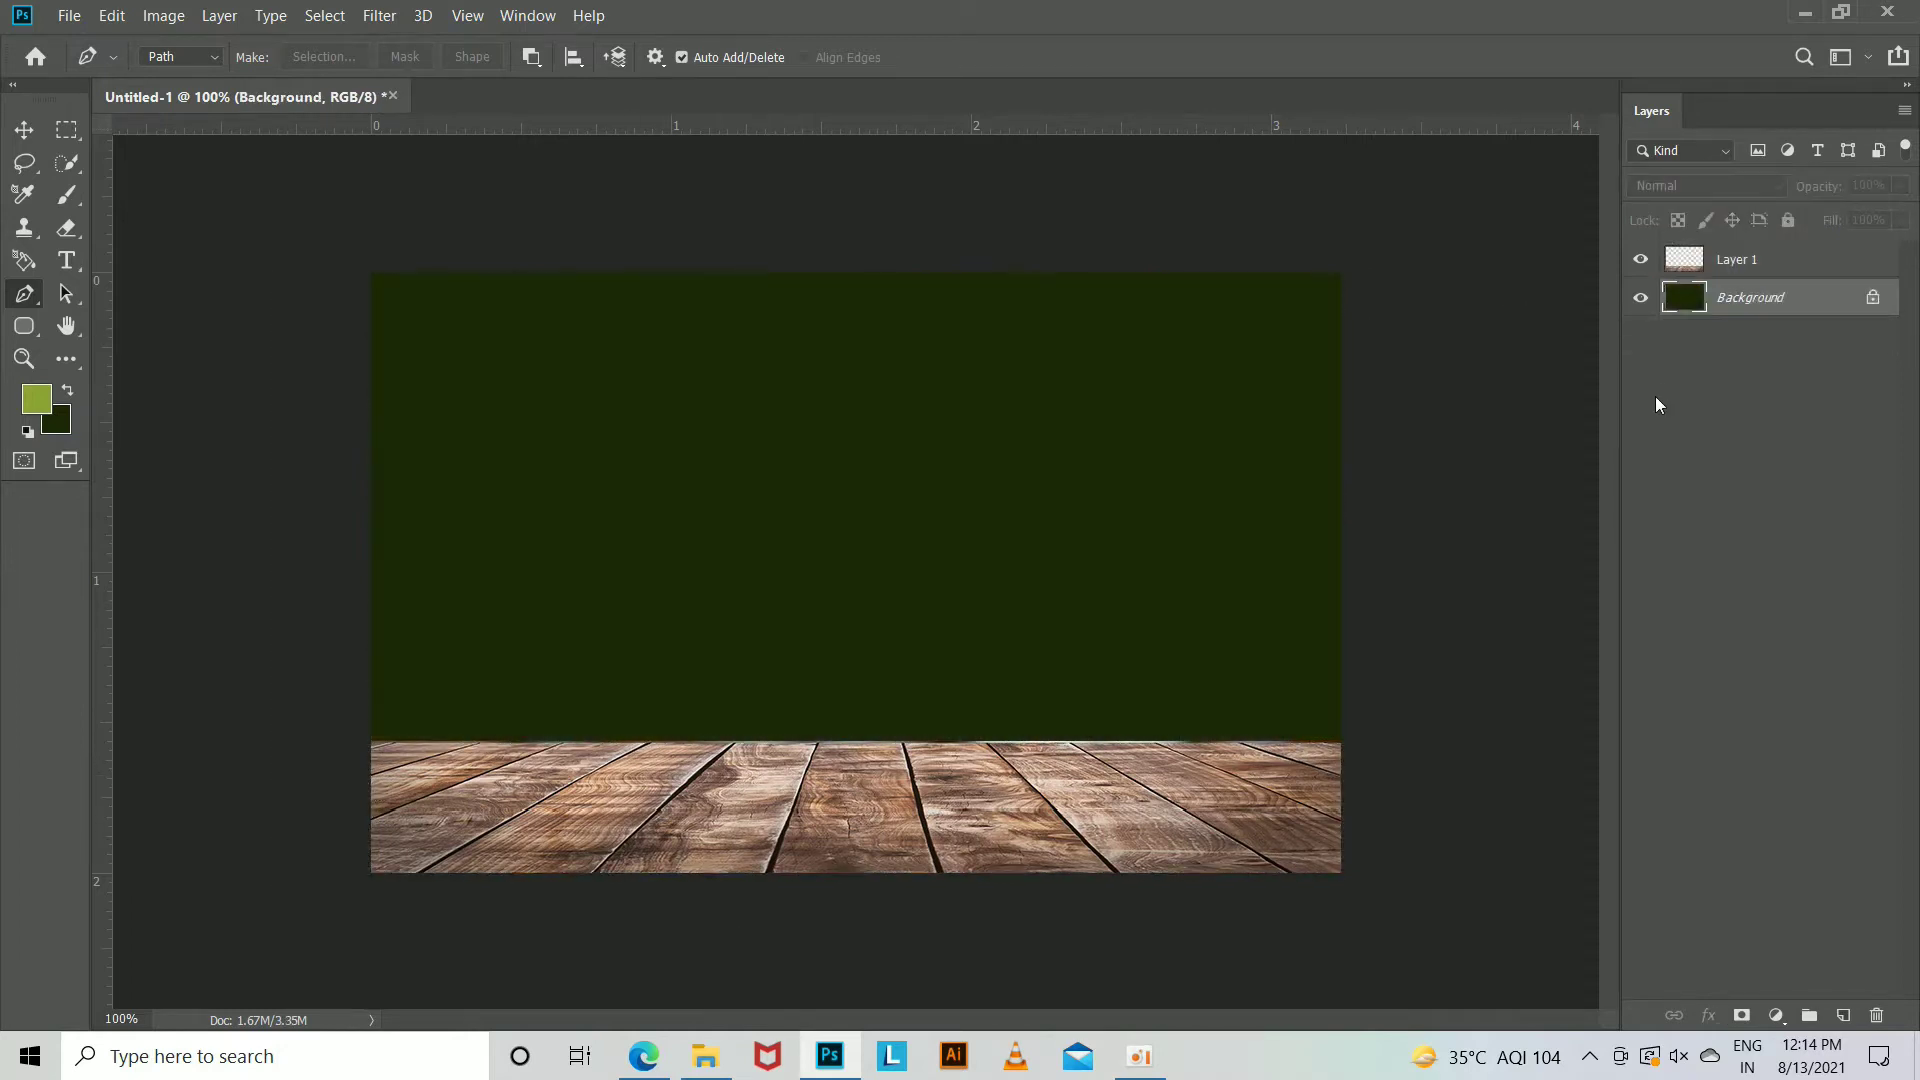
pyautogui.click(67, 262)
pyautogui.rightClick(66, 228)
# Erase along the tabletop strip's top edge on Layer 1 with a small eraser.
pyautogui.click(128, 226)
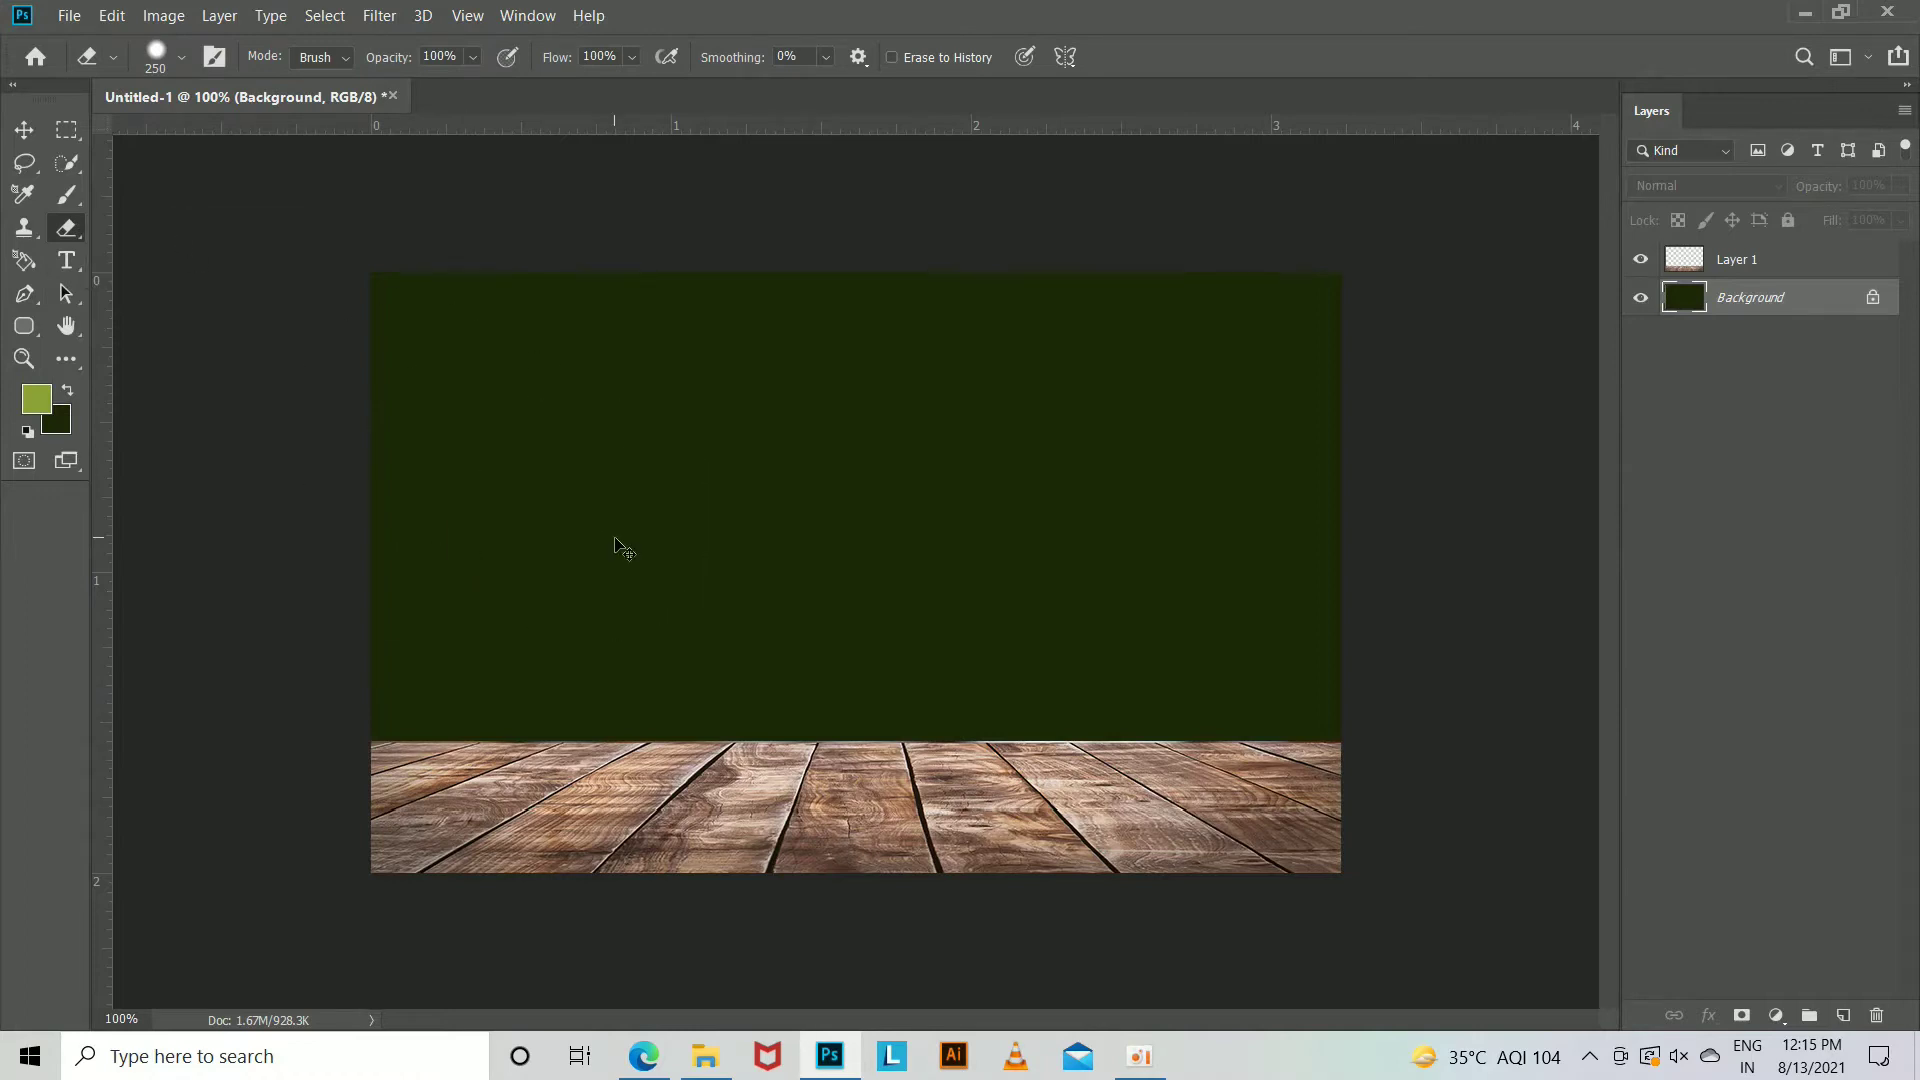
pyautogui.scroll(2, 840, 552)
pyautogui.scroll(-5, 724, 222)
pyautogui.scroll(-2, 904, 480)
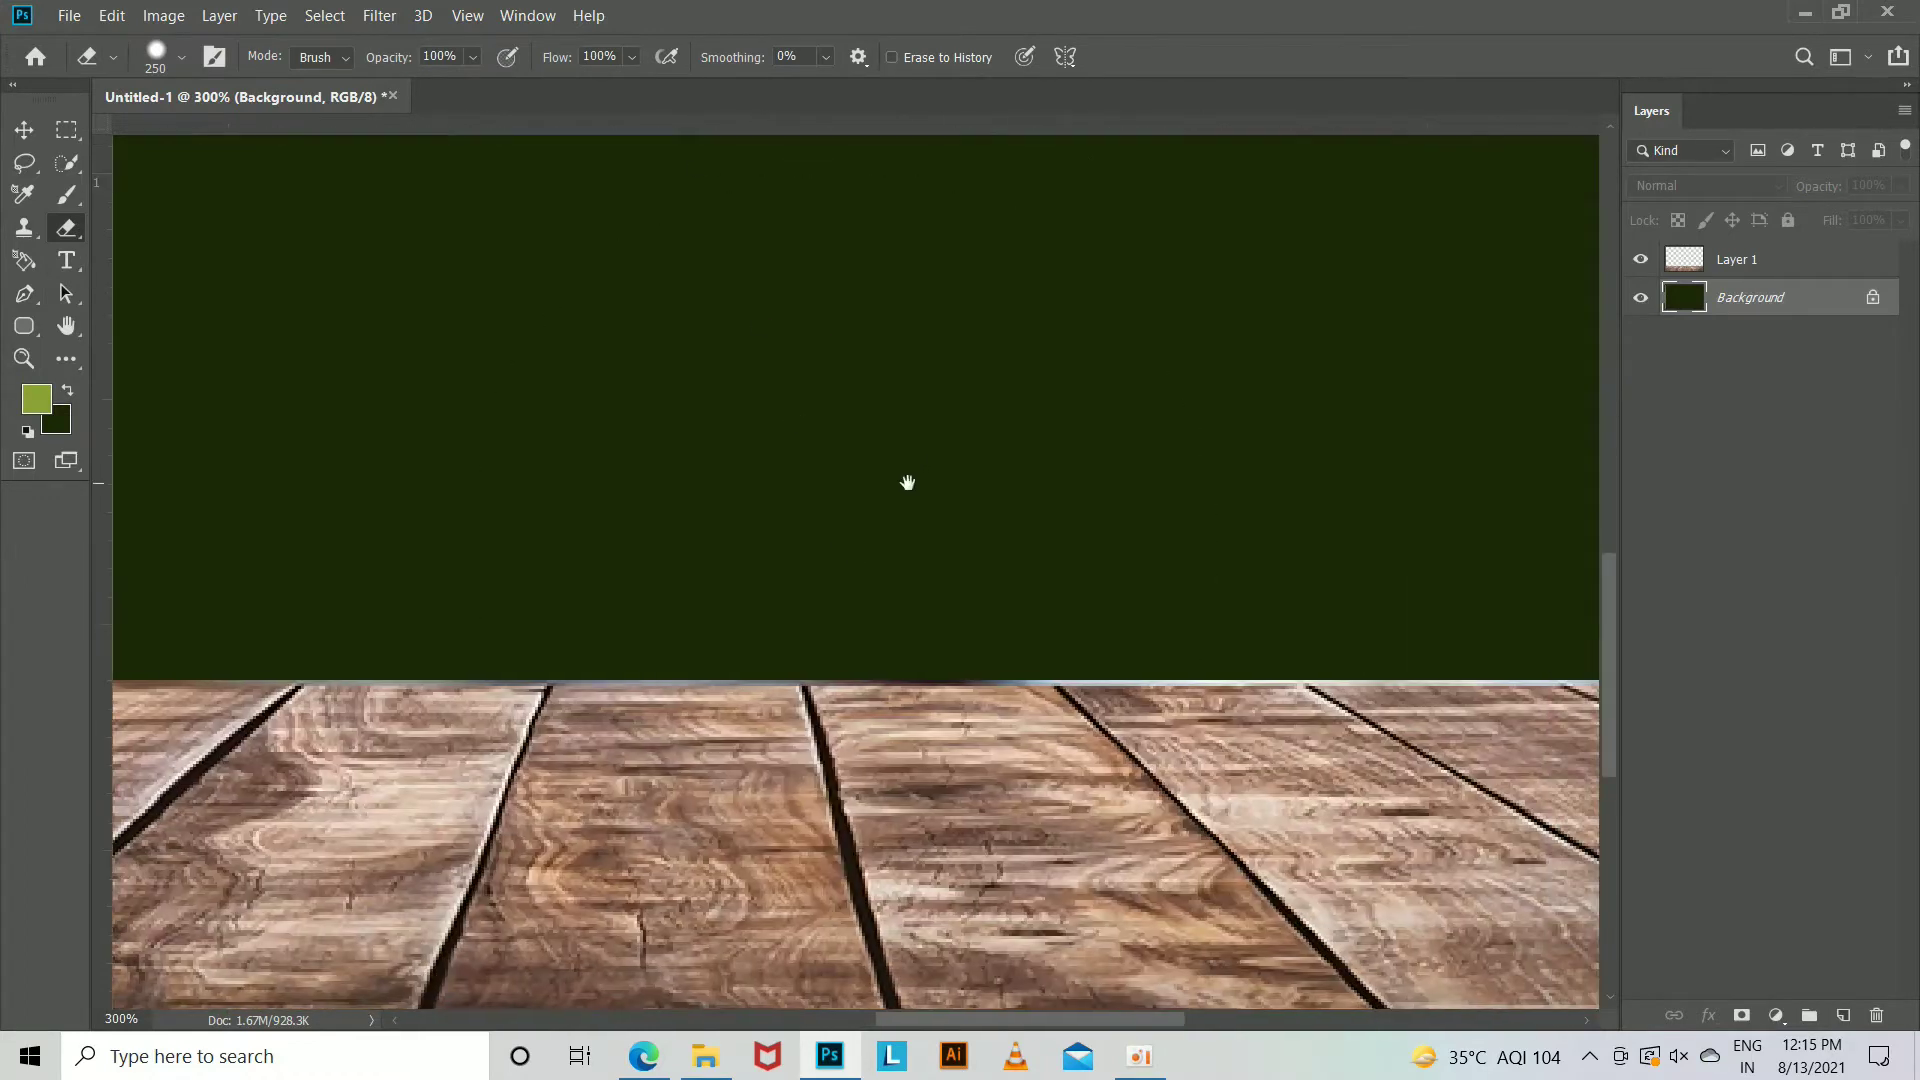
pyautogui.press('[')
pyautogui.press('[')
pyautogui.press('[')
pyautogui.press('[')
pyautogui.press('[')
pyautogui.press('[')
pyautogui.press('[')
pyautogui.press('[')
pyautogui.press('[')
pyautogui.press('[')
pyautogui.press('[')
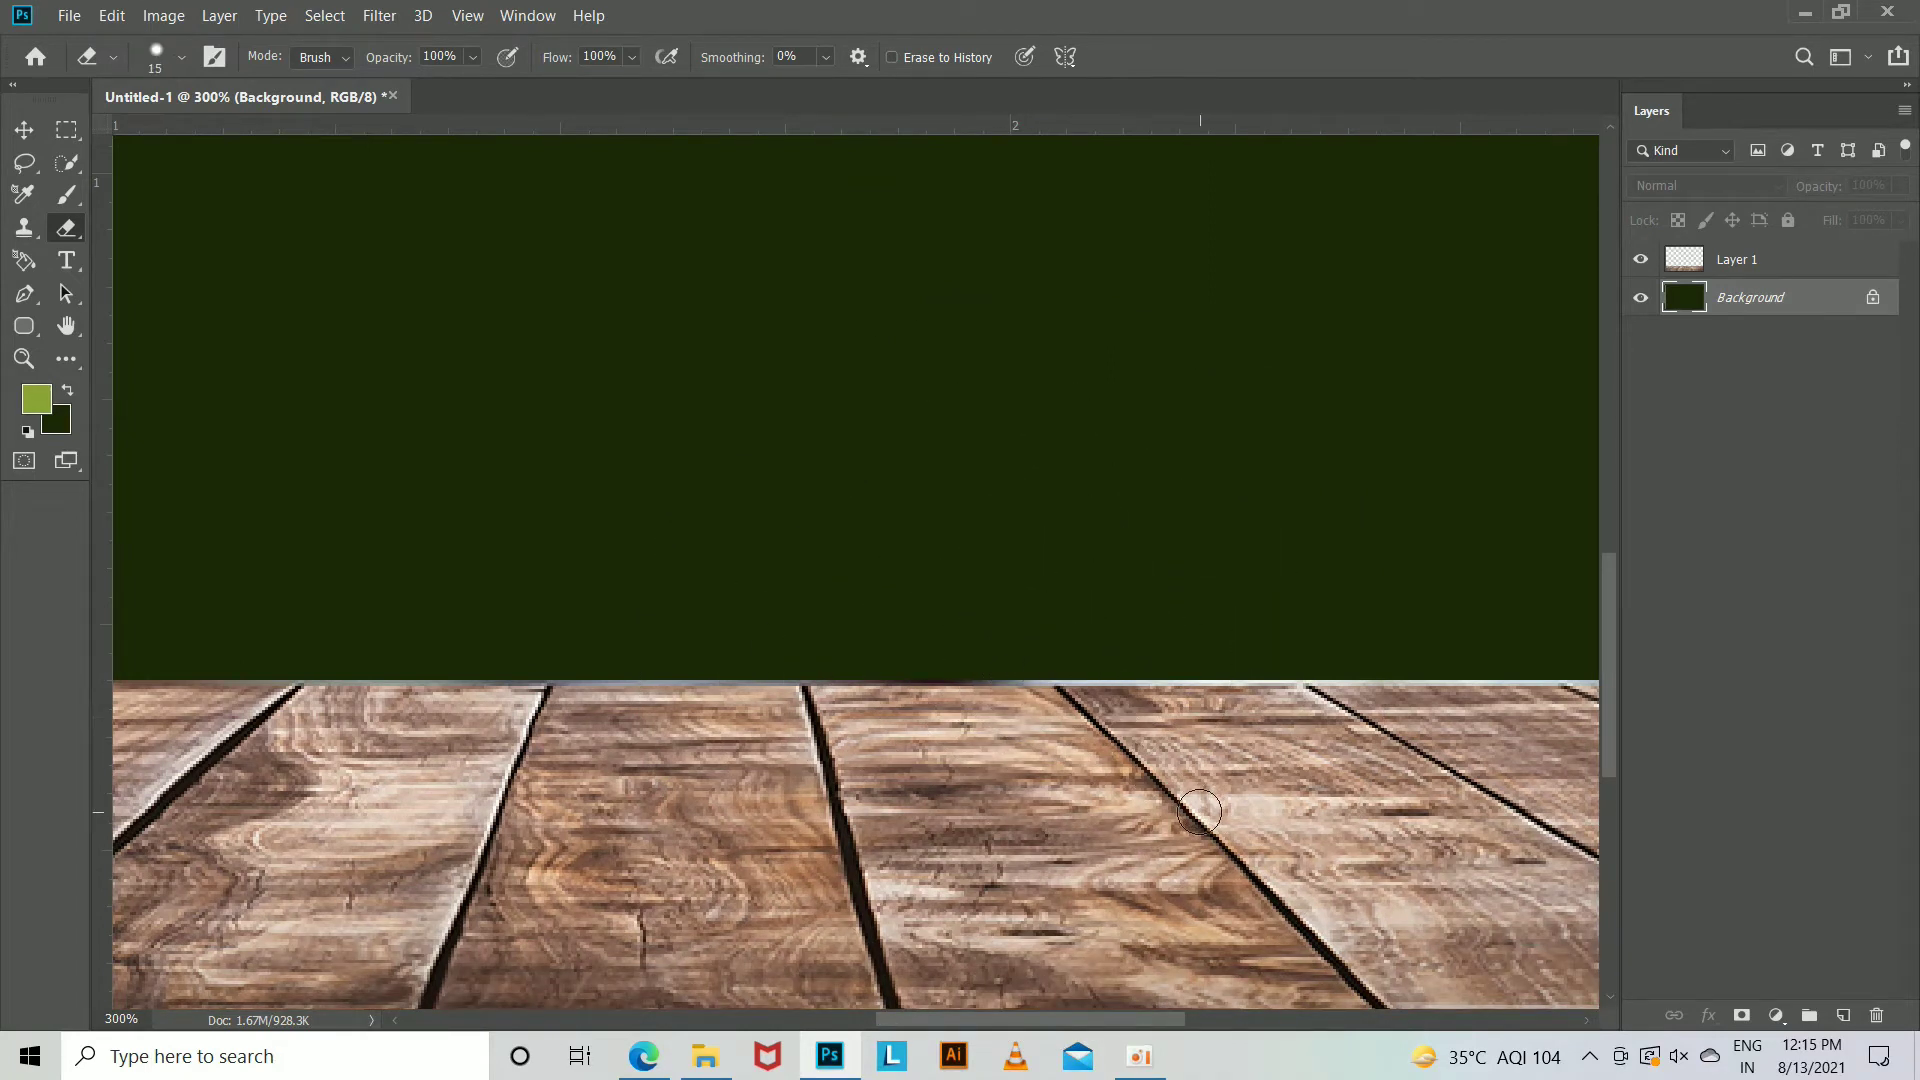
pyautogui.click(1731, 270)
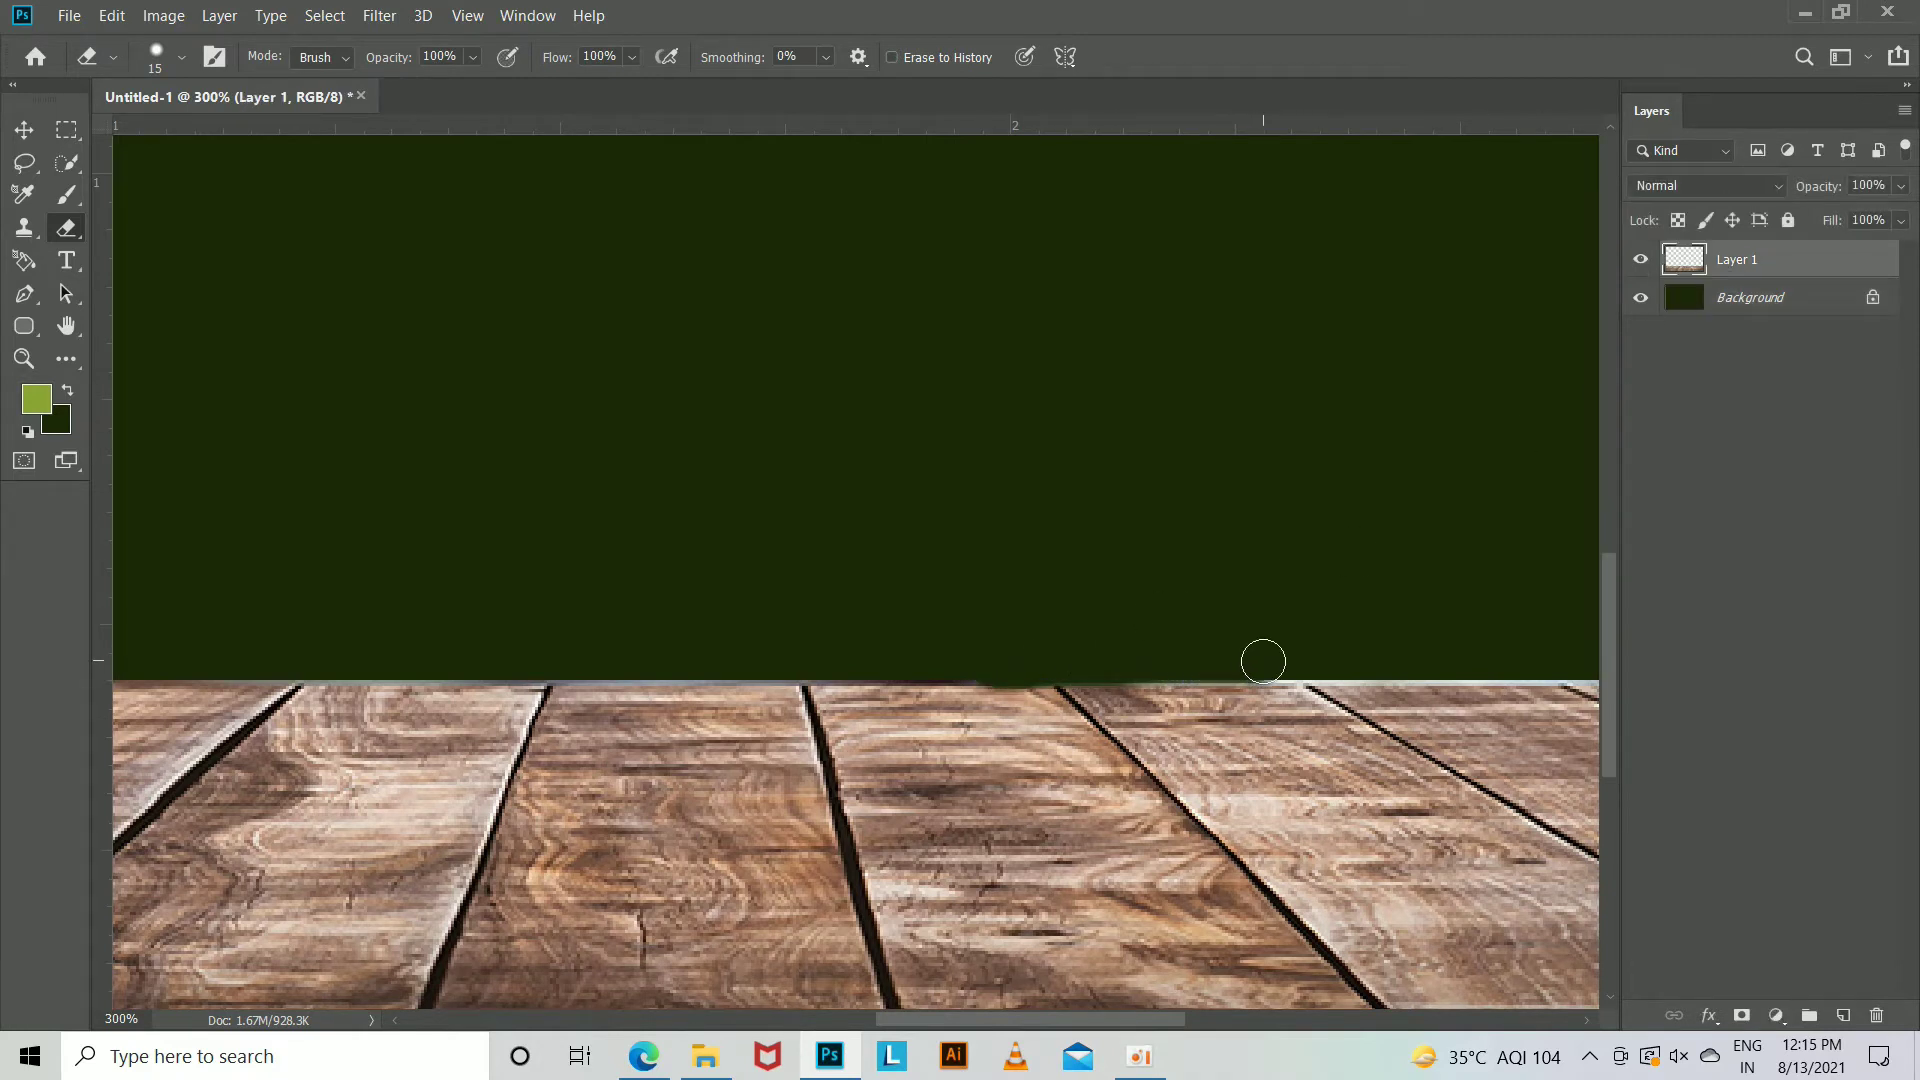
pyautogui.moveTo(1263, 661); pyautogui.dragTo(610, 623)
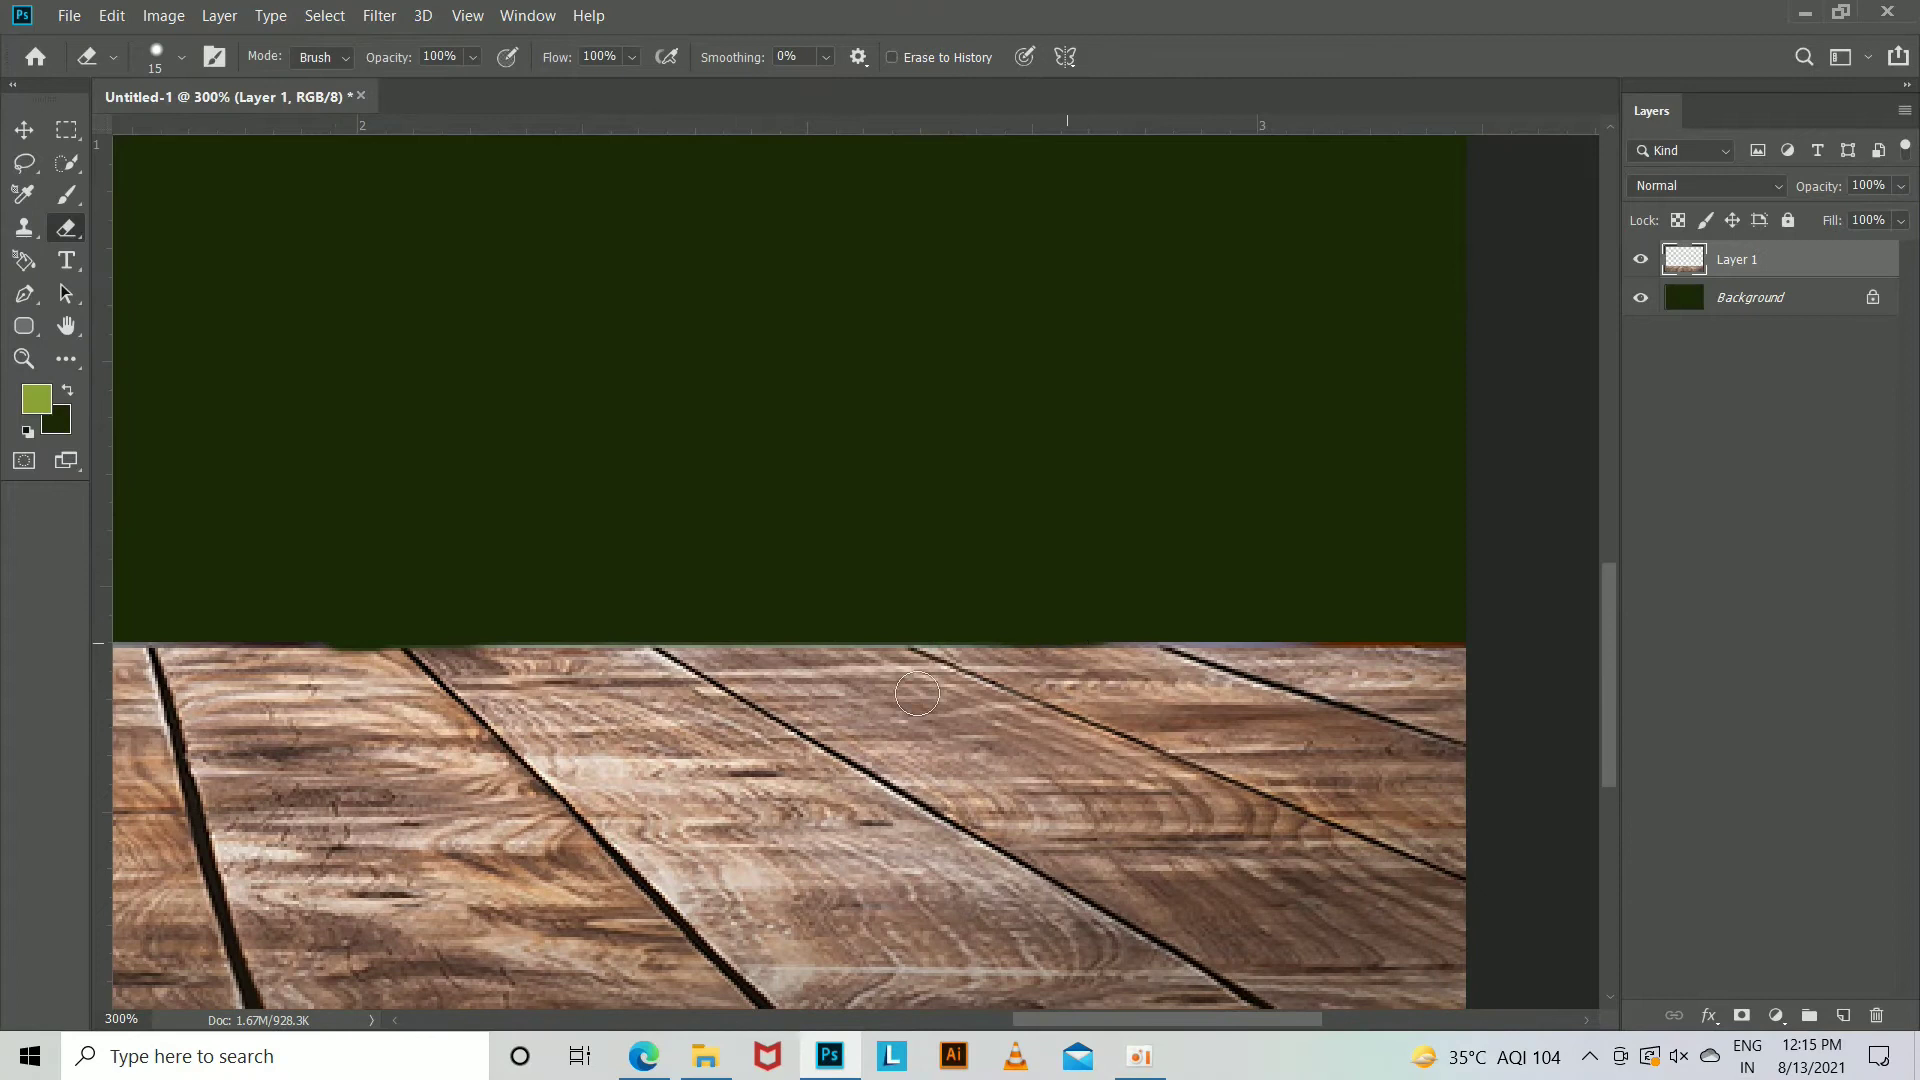
pyautogui.hotkey('ctrl', '-')
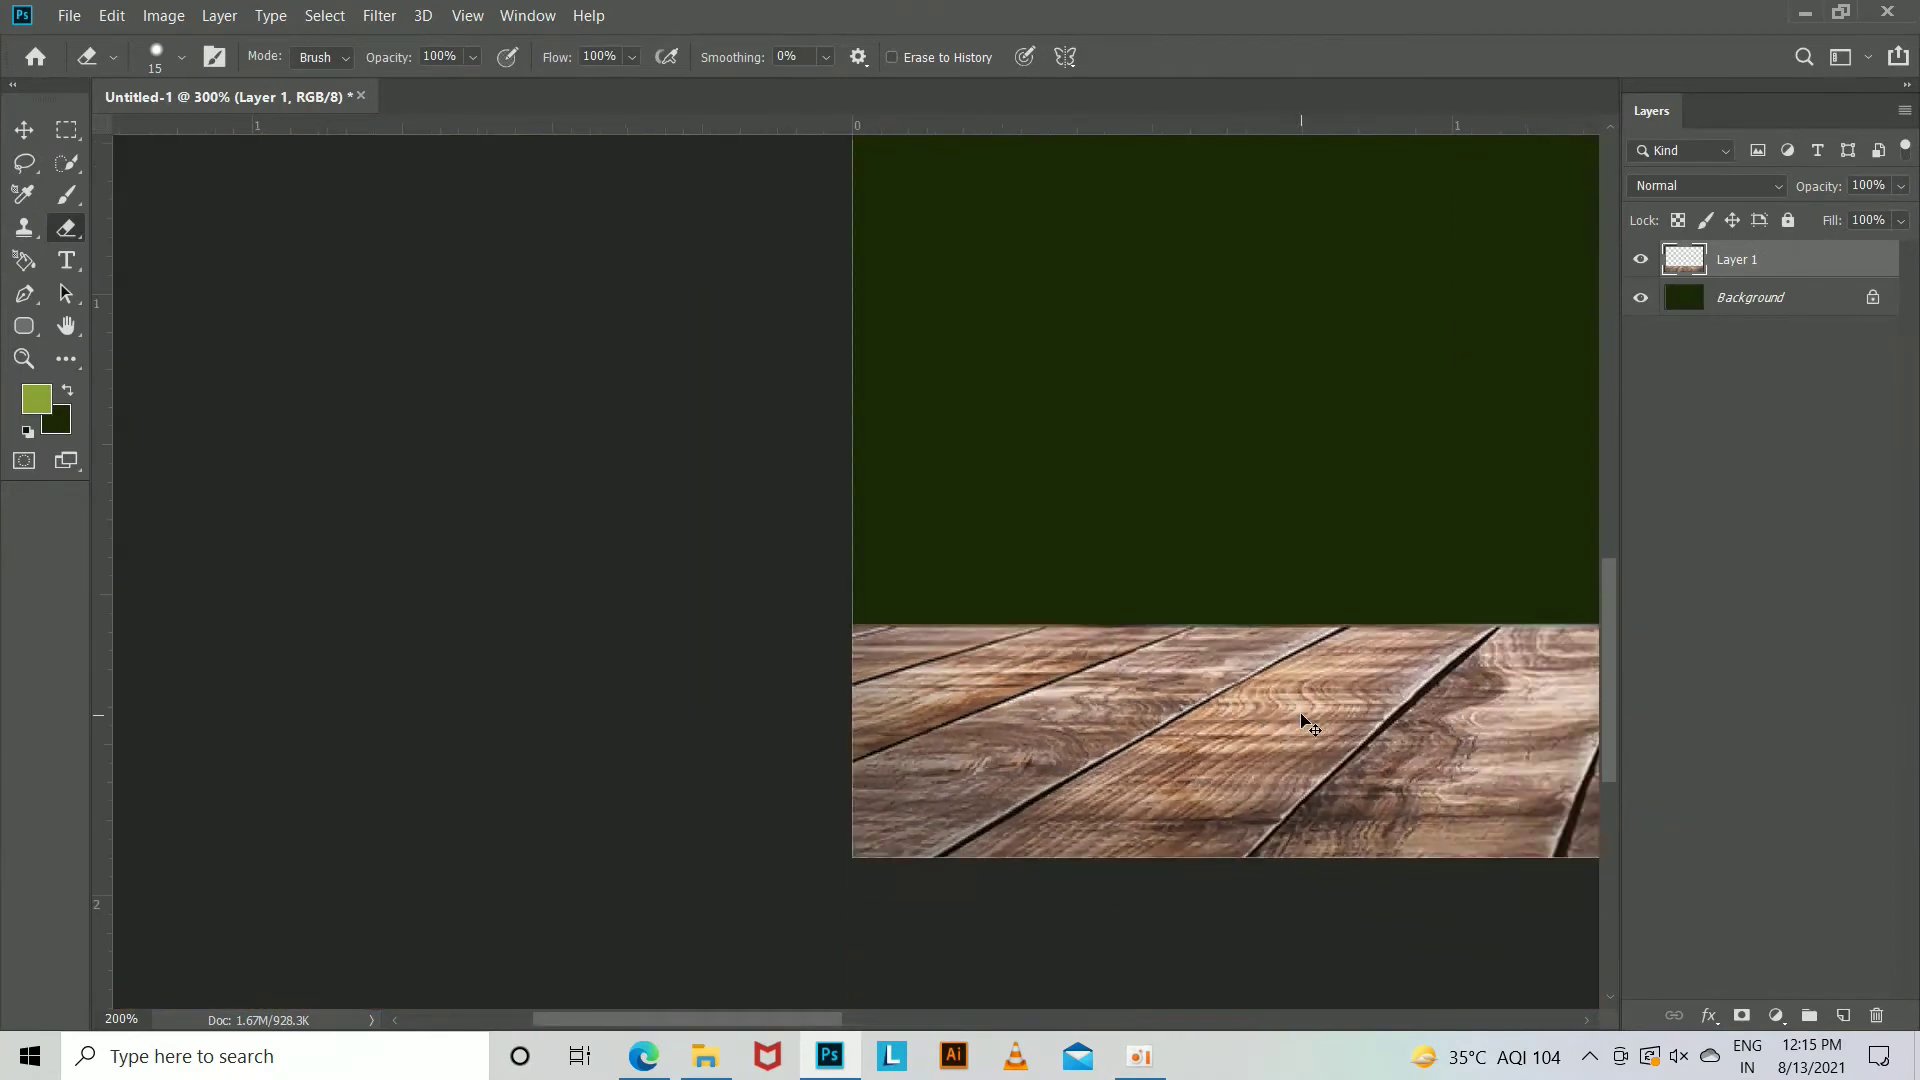
pyautogui.hotkey('ctrl', '-')
pyautogui.hotkey('ctrl', '-')
pyautogui.hotkey('ctrl', '+')
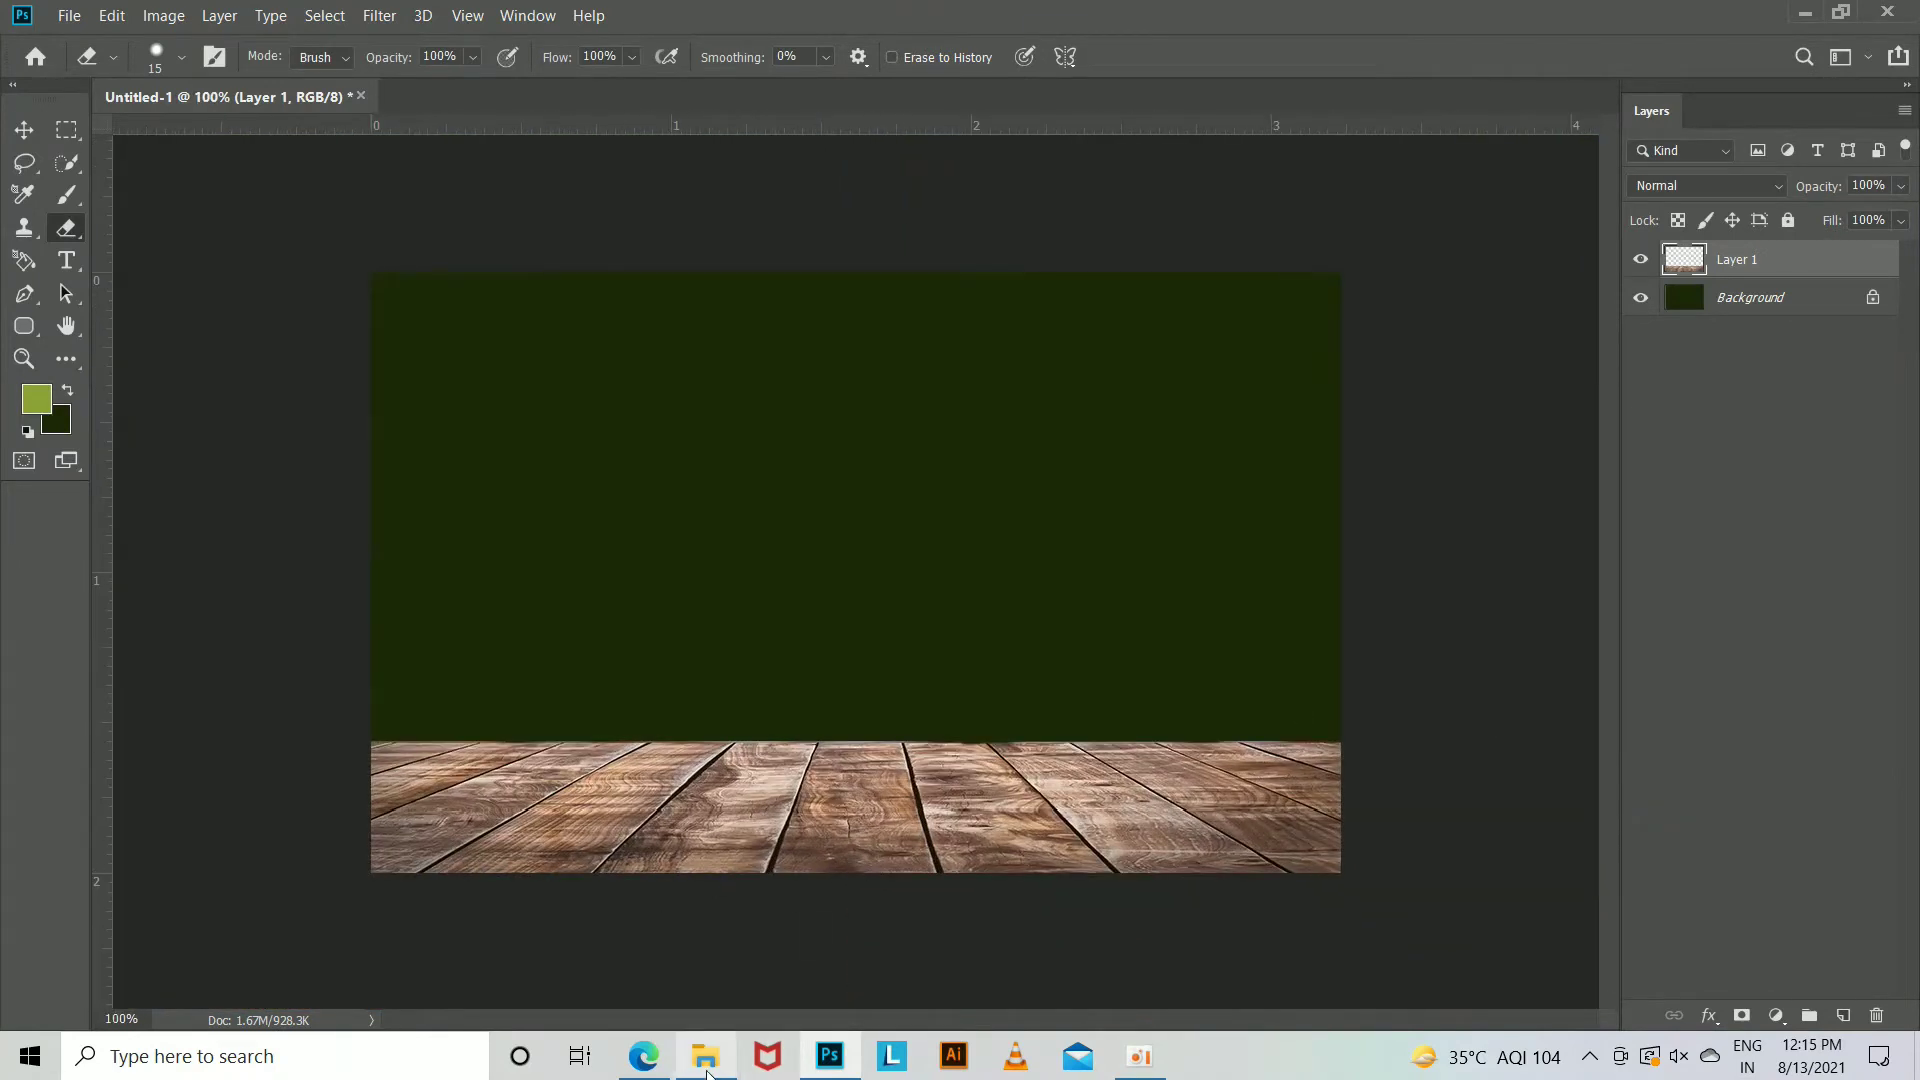
pyautogui.click(1761, 303)
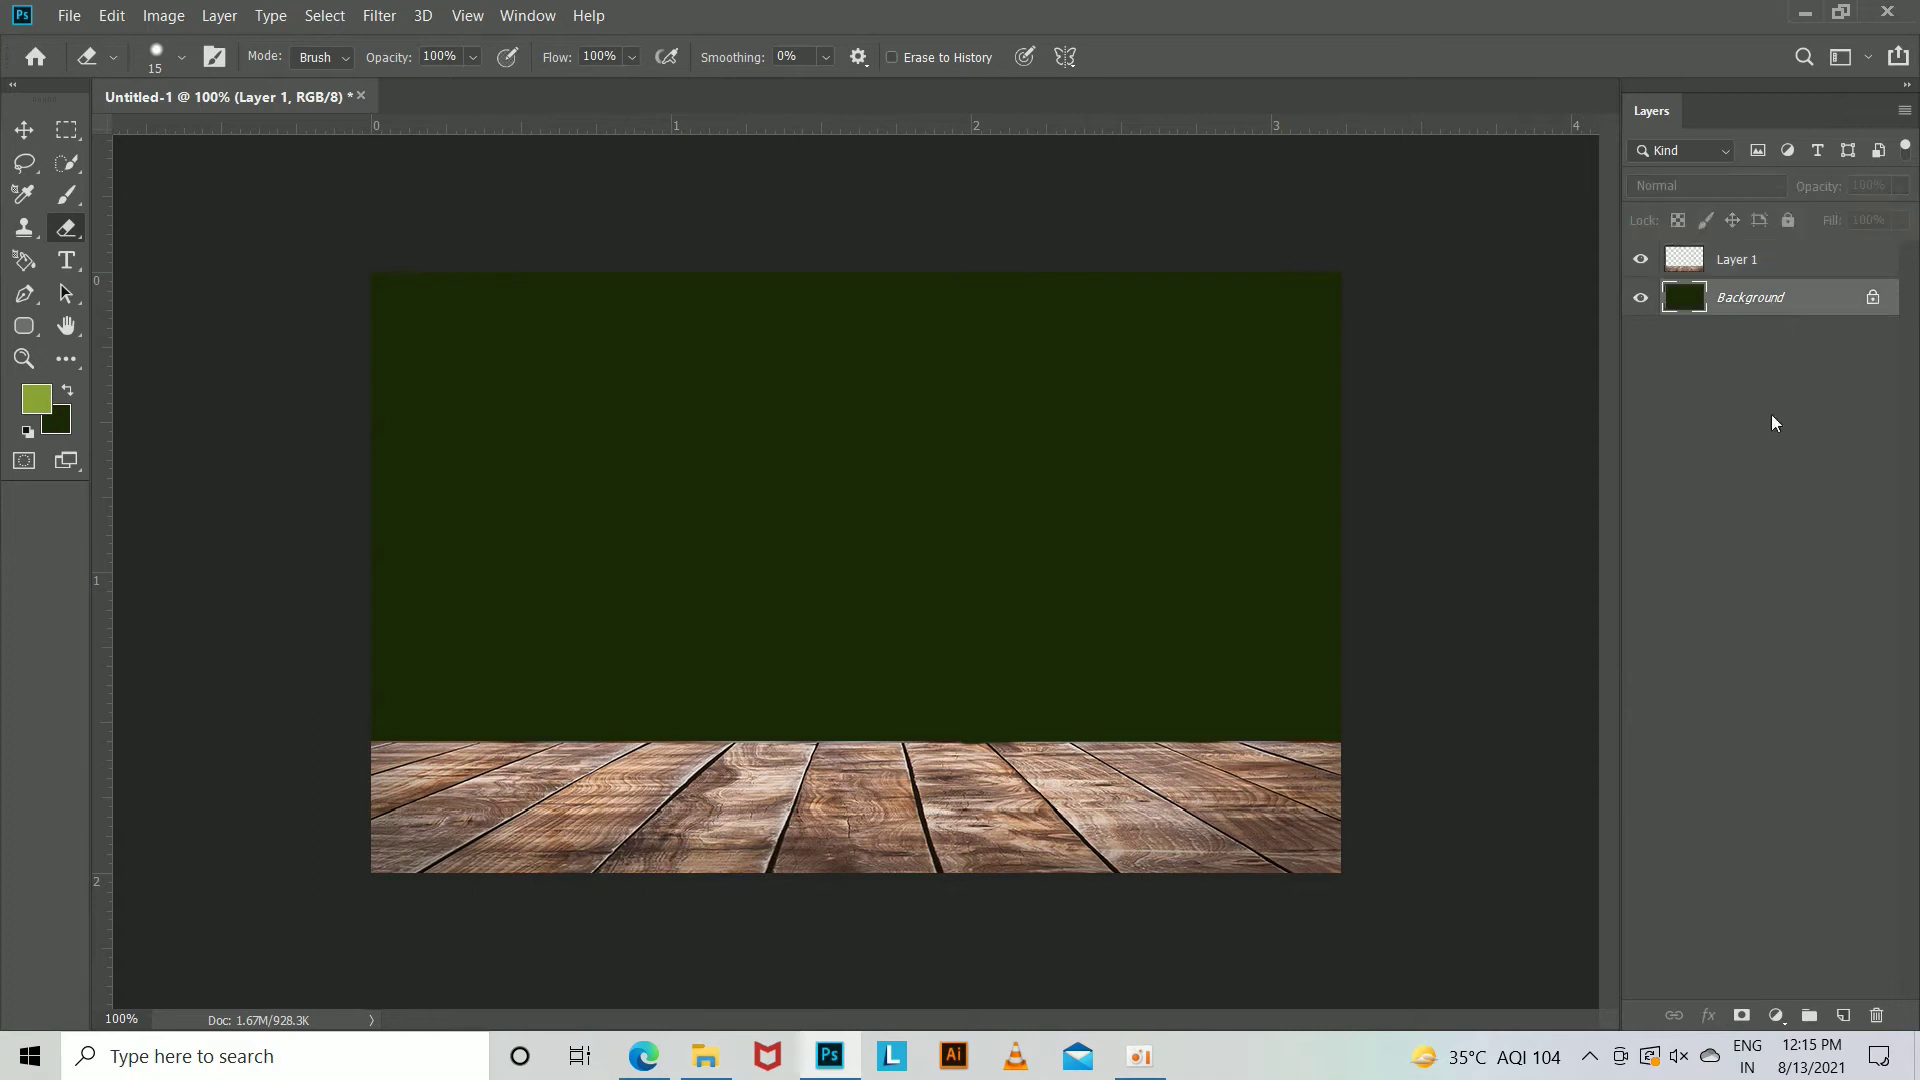
# Paint a soft light-green glow at the centre on a new layer above the unlocked background.
pyautogui.click(1842, 1015)
pyautogui.click(1874, 338)
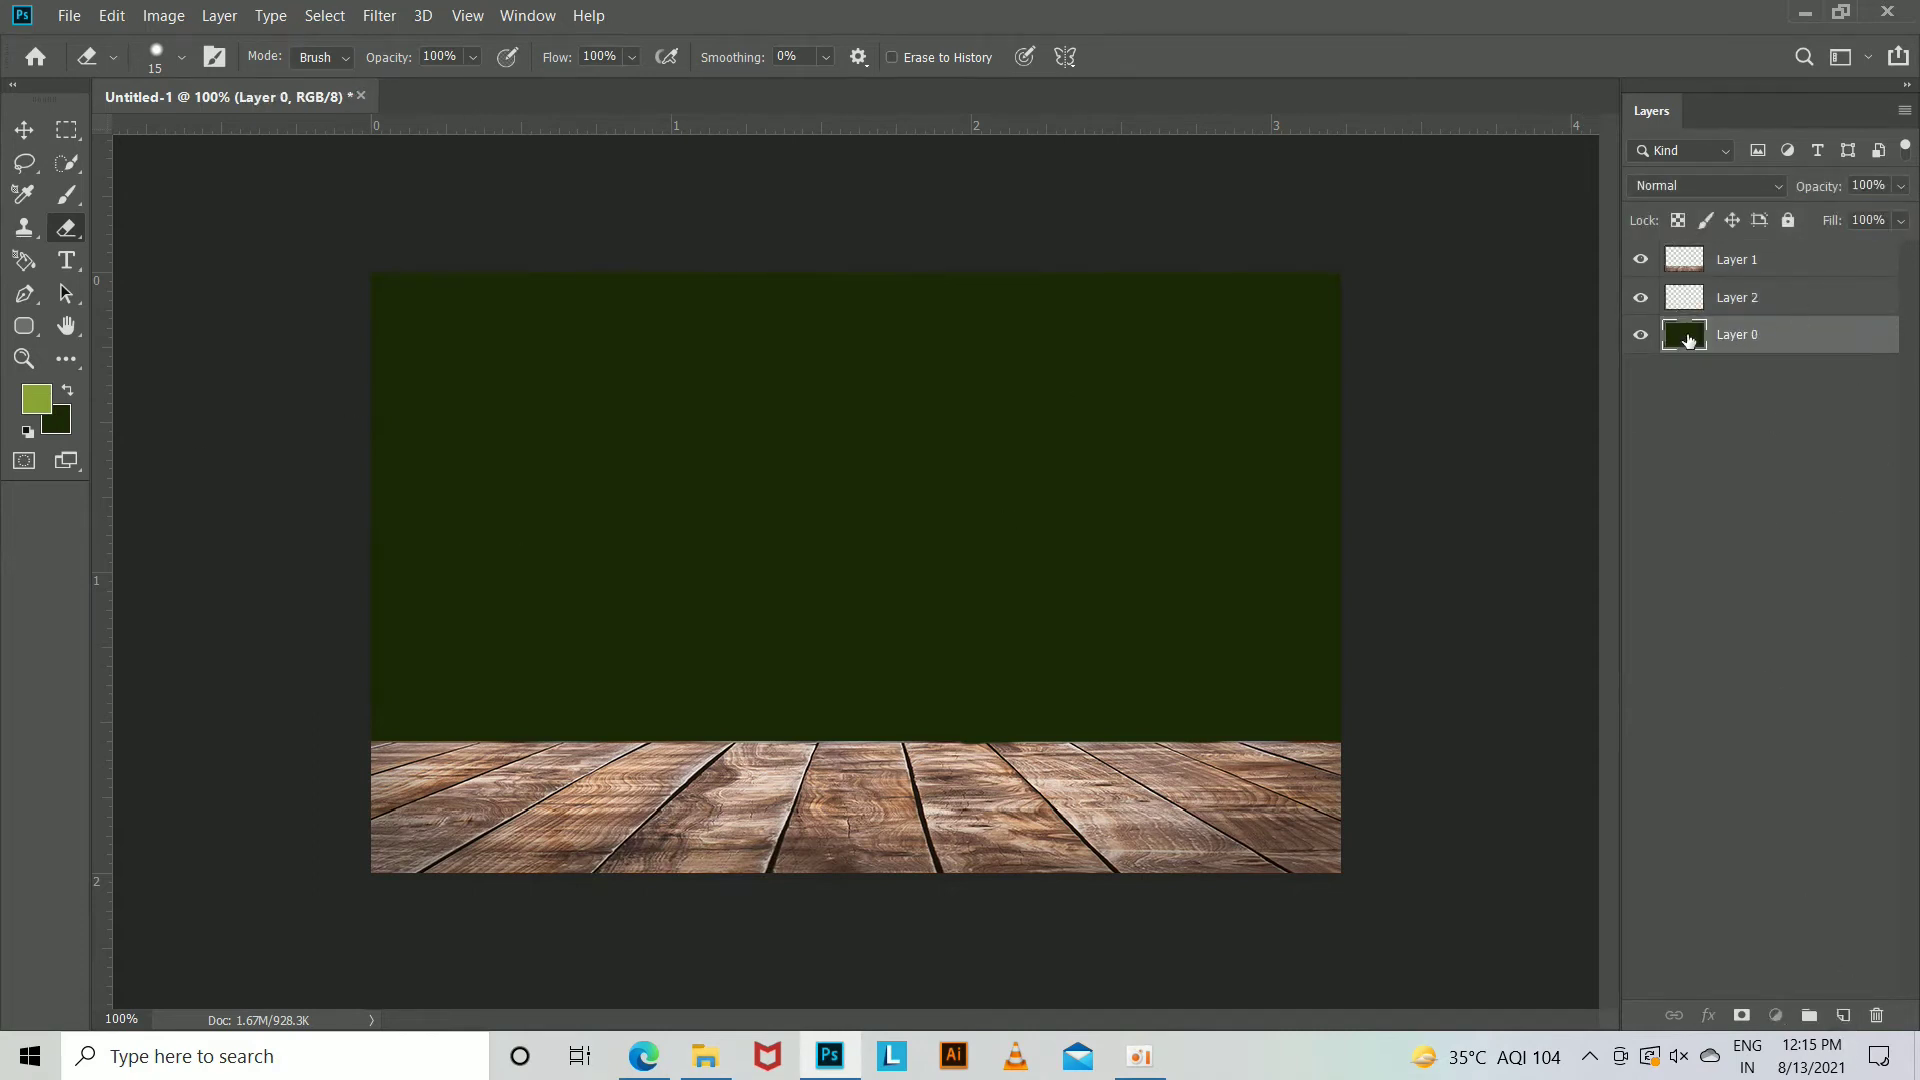
pyautogui.click(1688, 298)
pyautogui.click(67, 196)
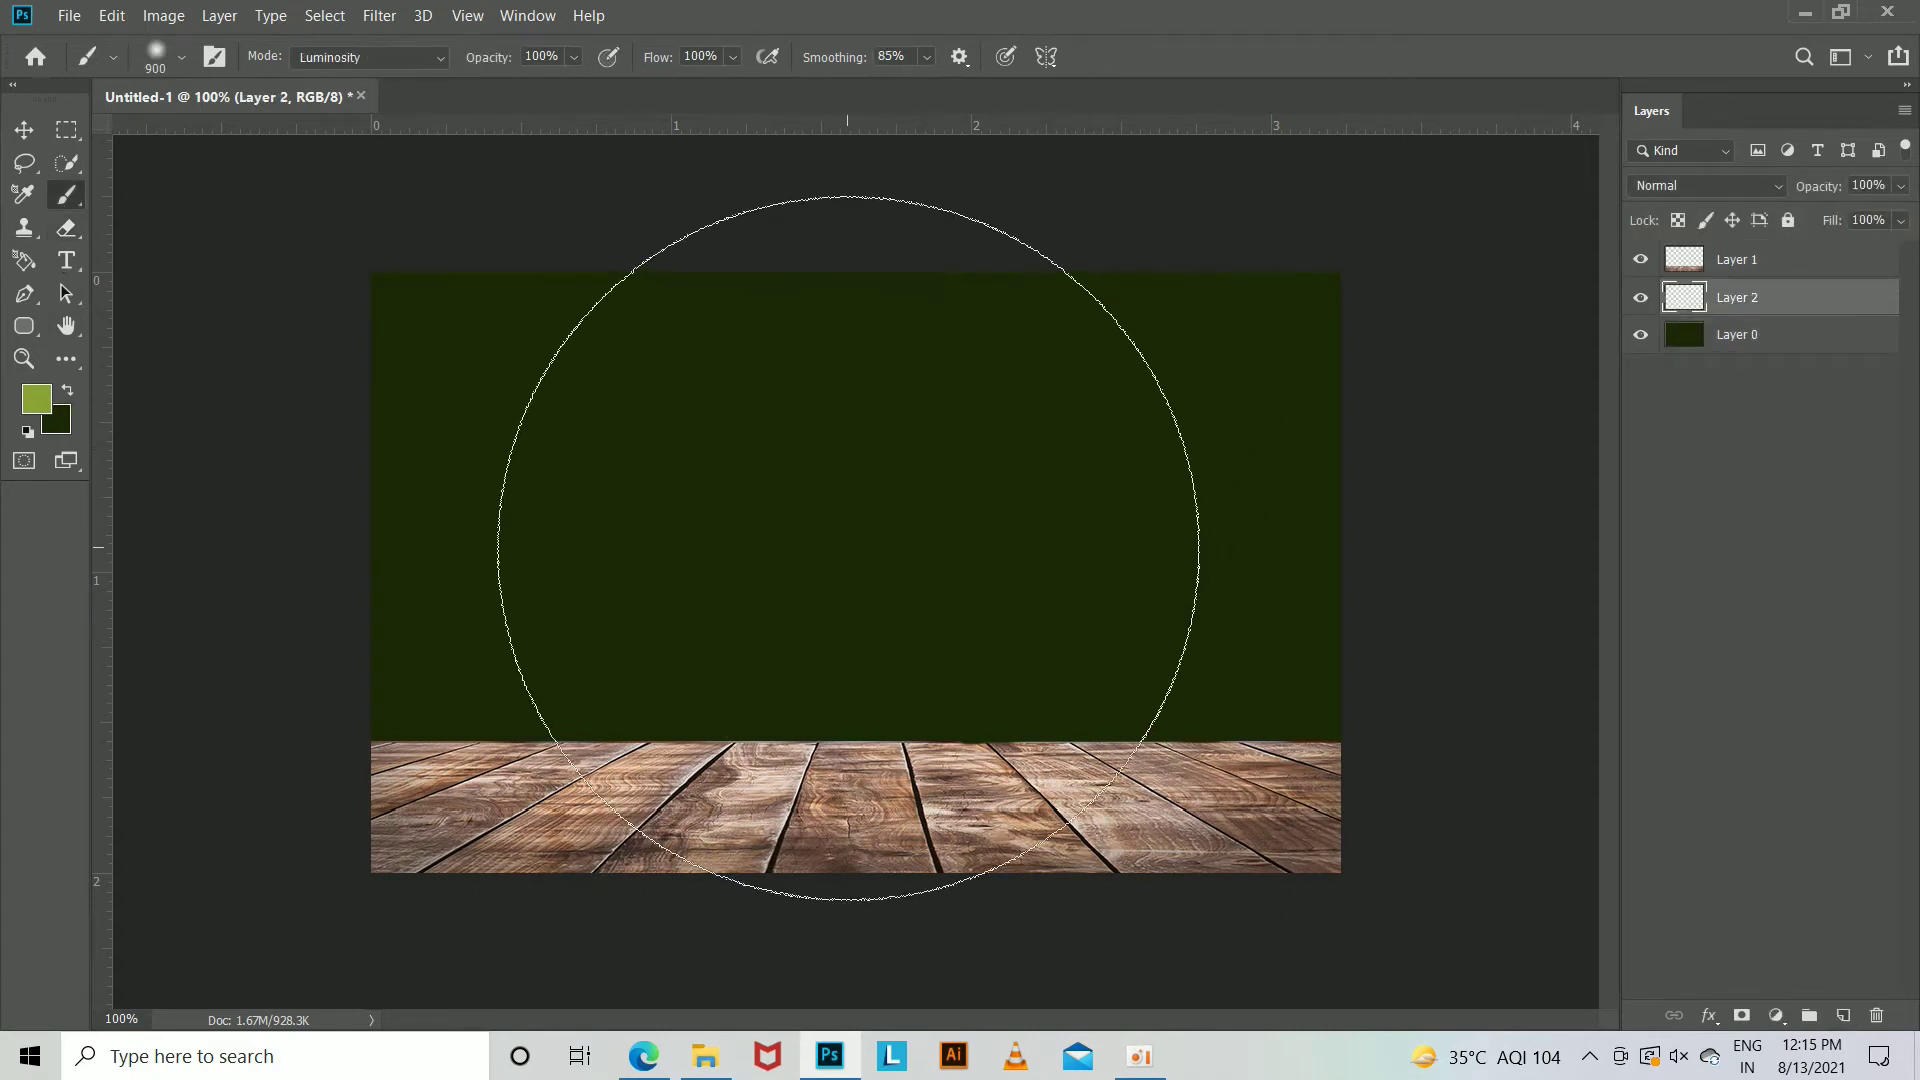
pyautogui.click(855, 530)
# Drag the palm leaf image from Downloads onto the poster.
pyautogui.click(24, 130)
pyautogui.click(705, 1056)
pyautogui.click(165, 462)
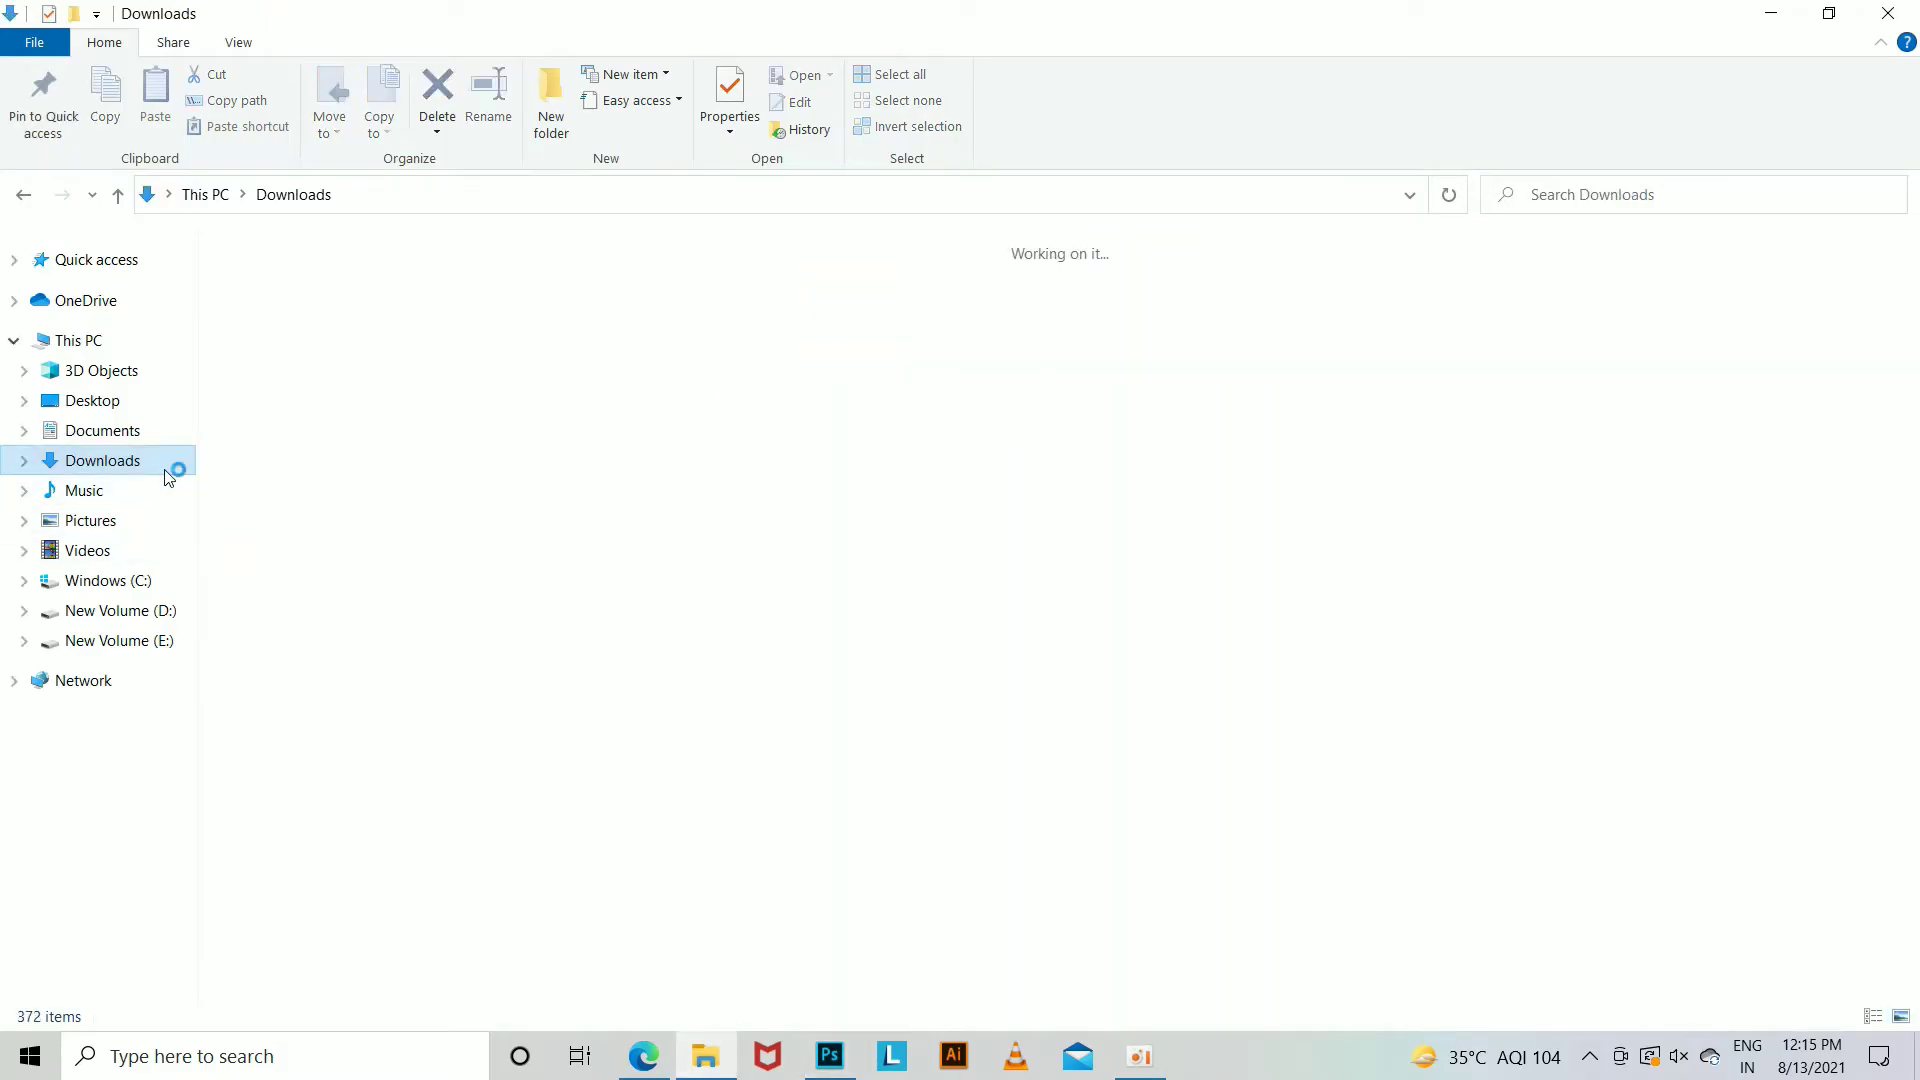
pyautogui.scroll(5, 767, 507)
pyautogui.scroll(5, 767, 507)
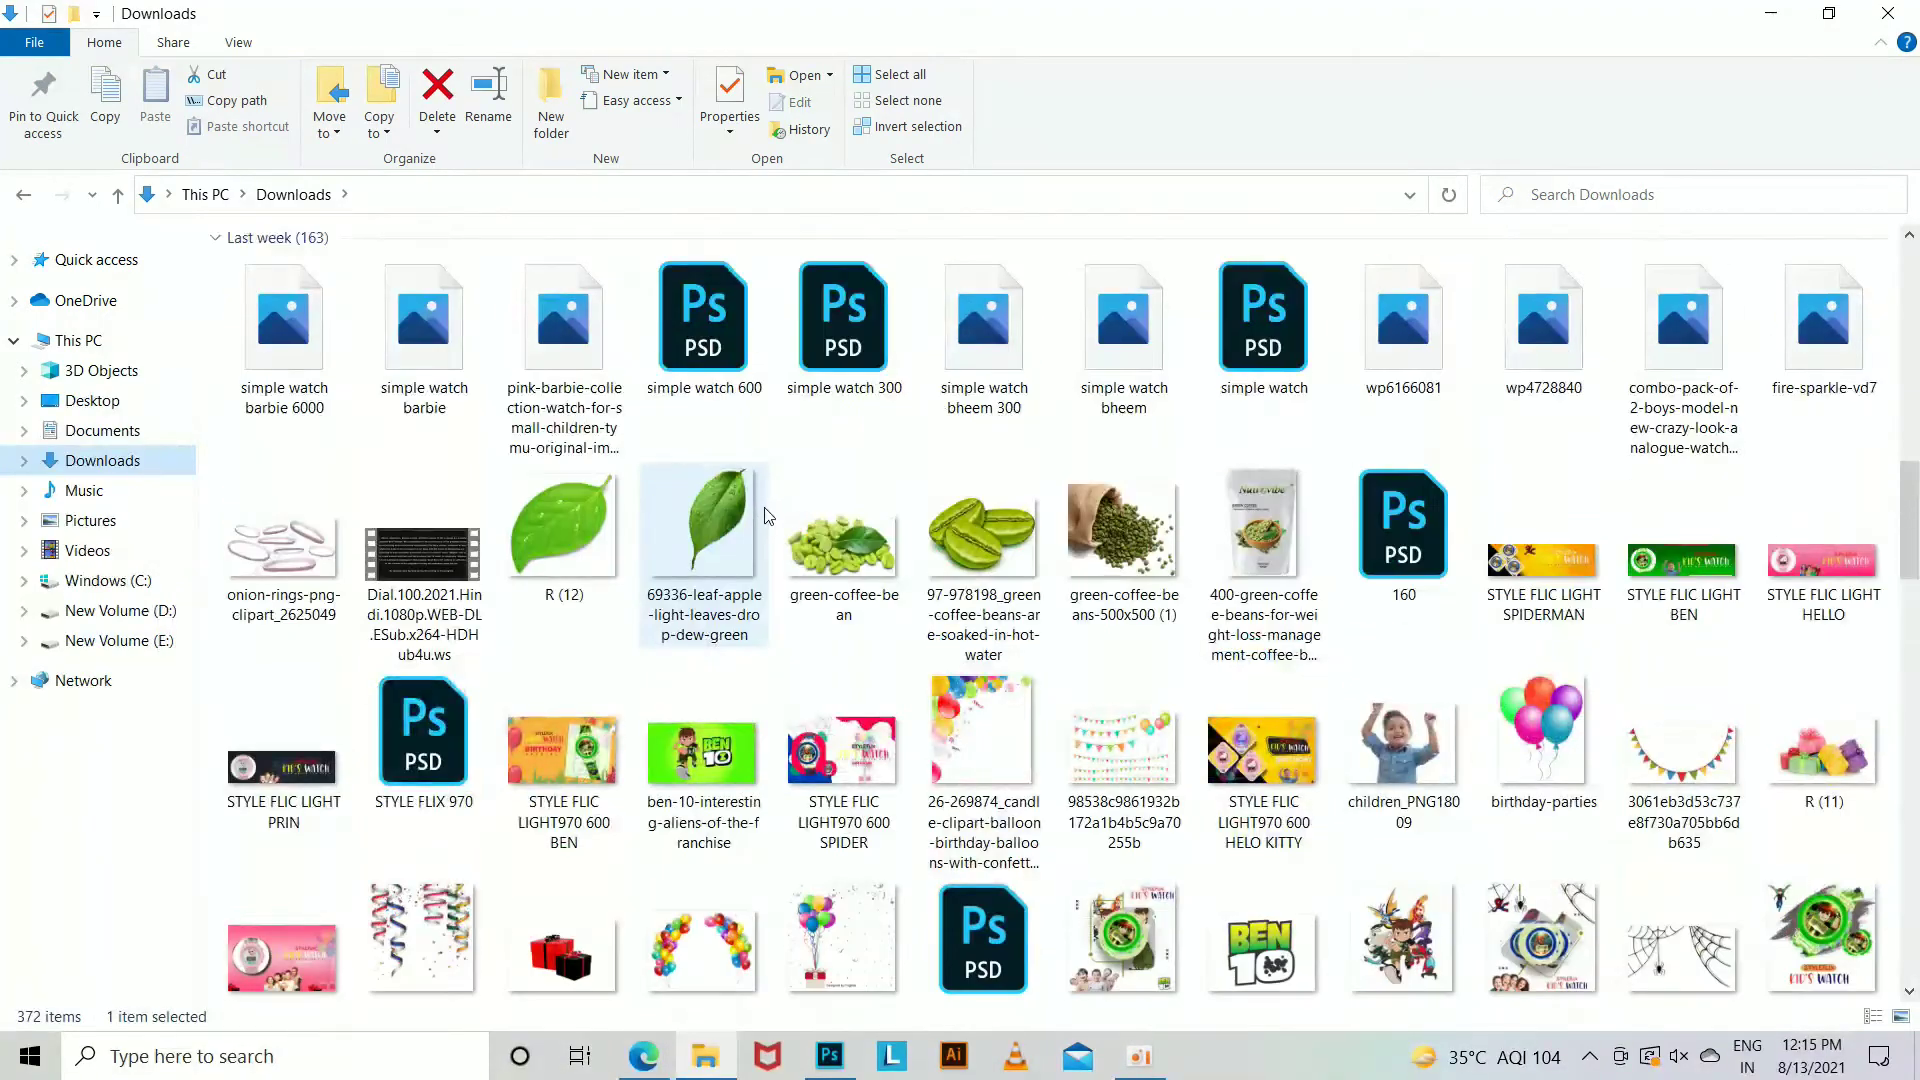
pyautogui.scroll(5, 767, 507)
pyautogui.click(968, 338)
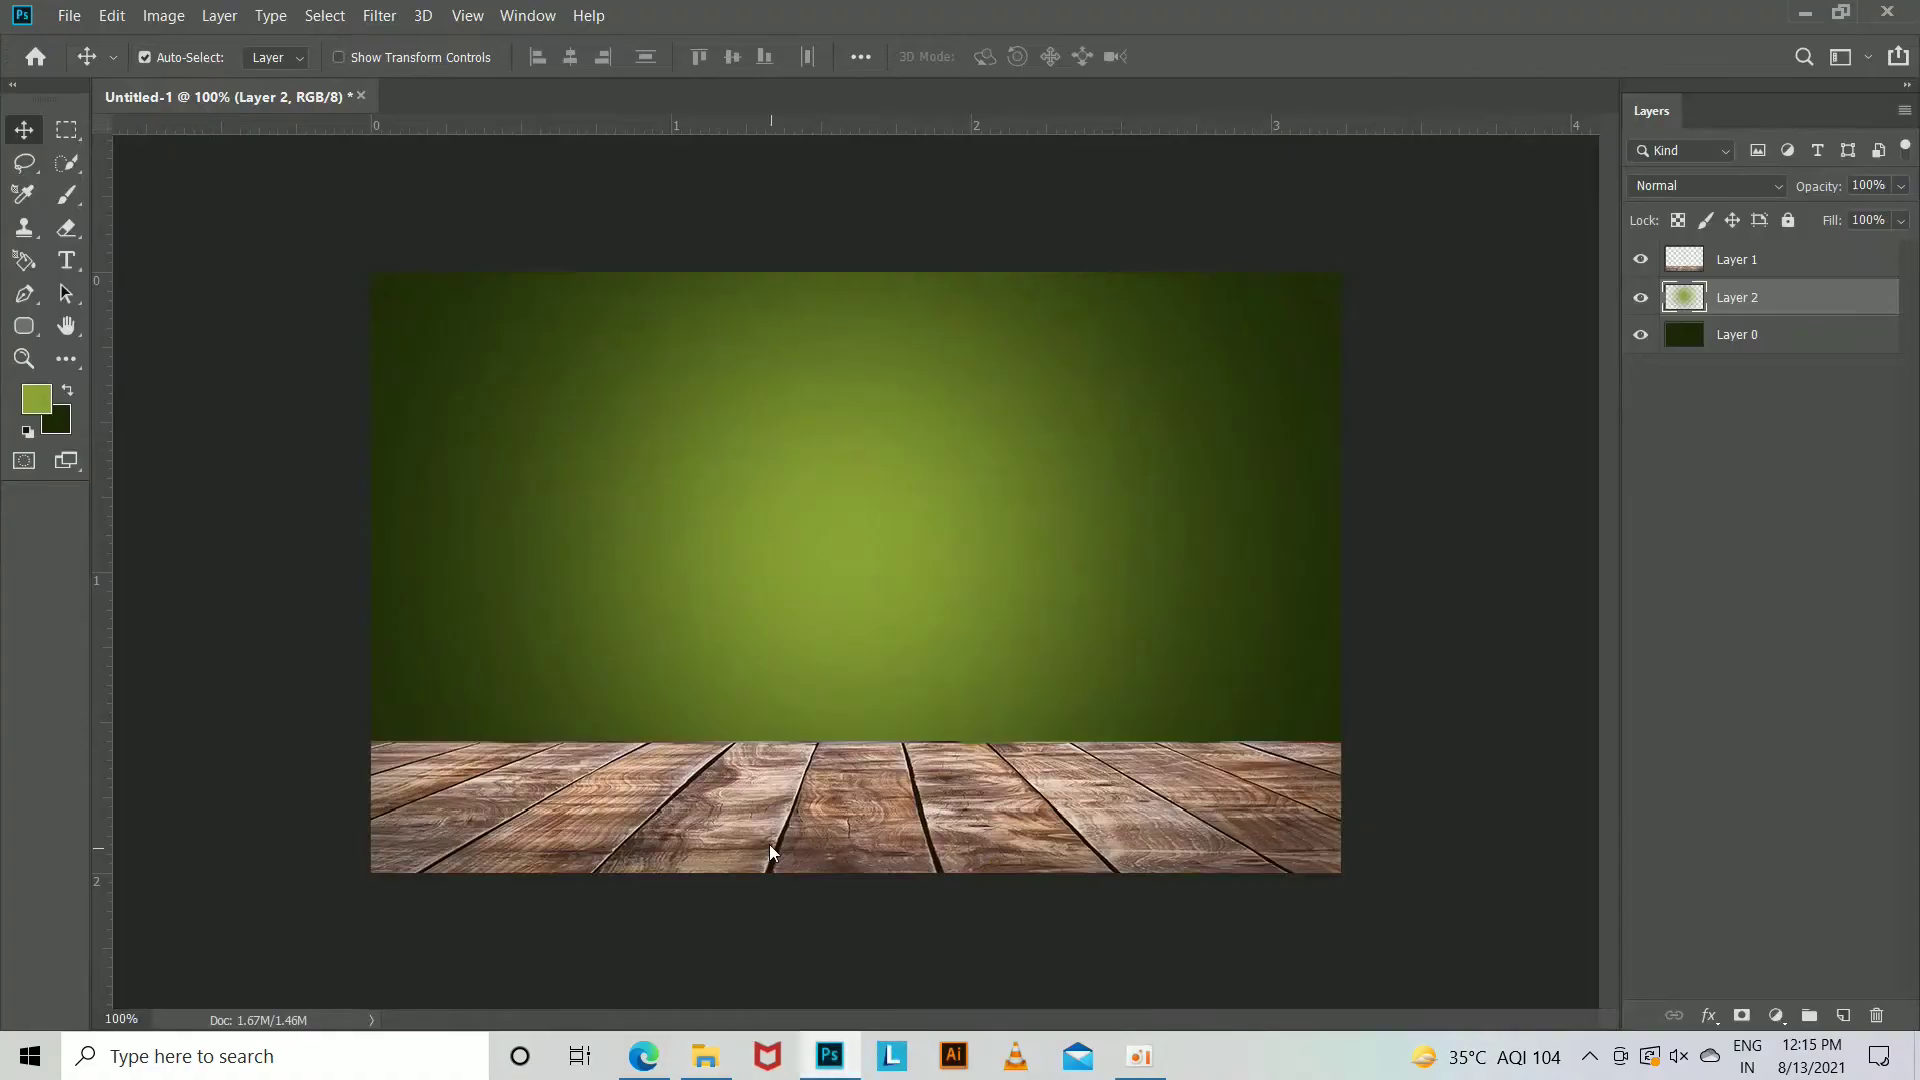
pyautogui.moveTo(963, 330); pyautogui.dragTo(775, 848)
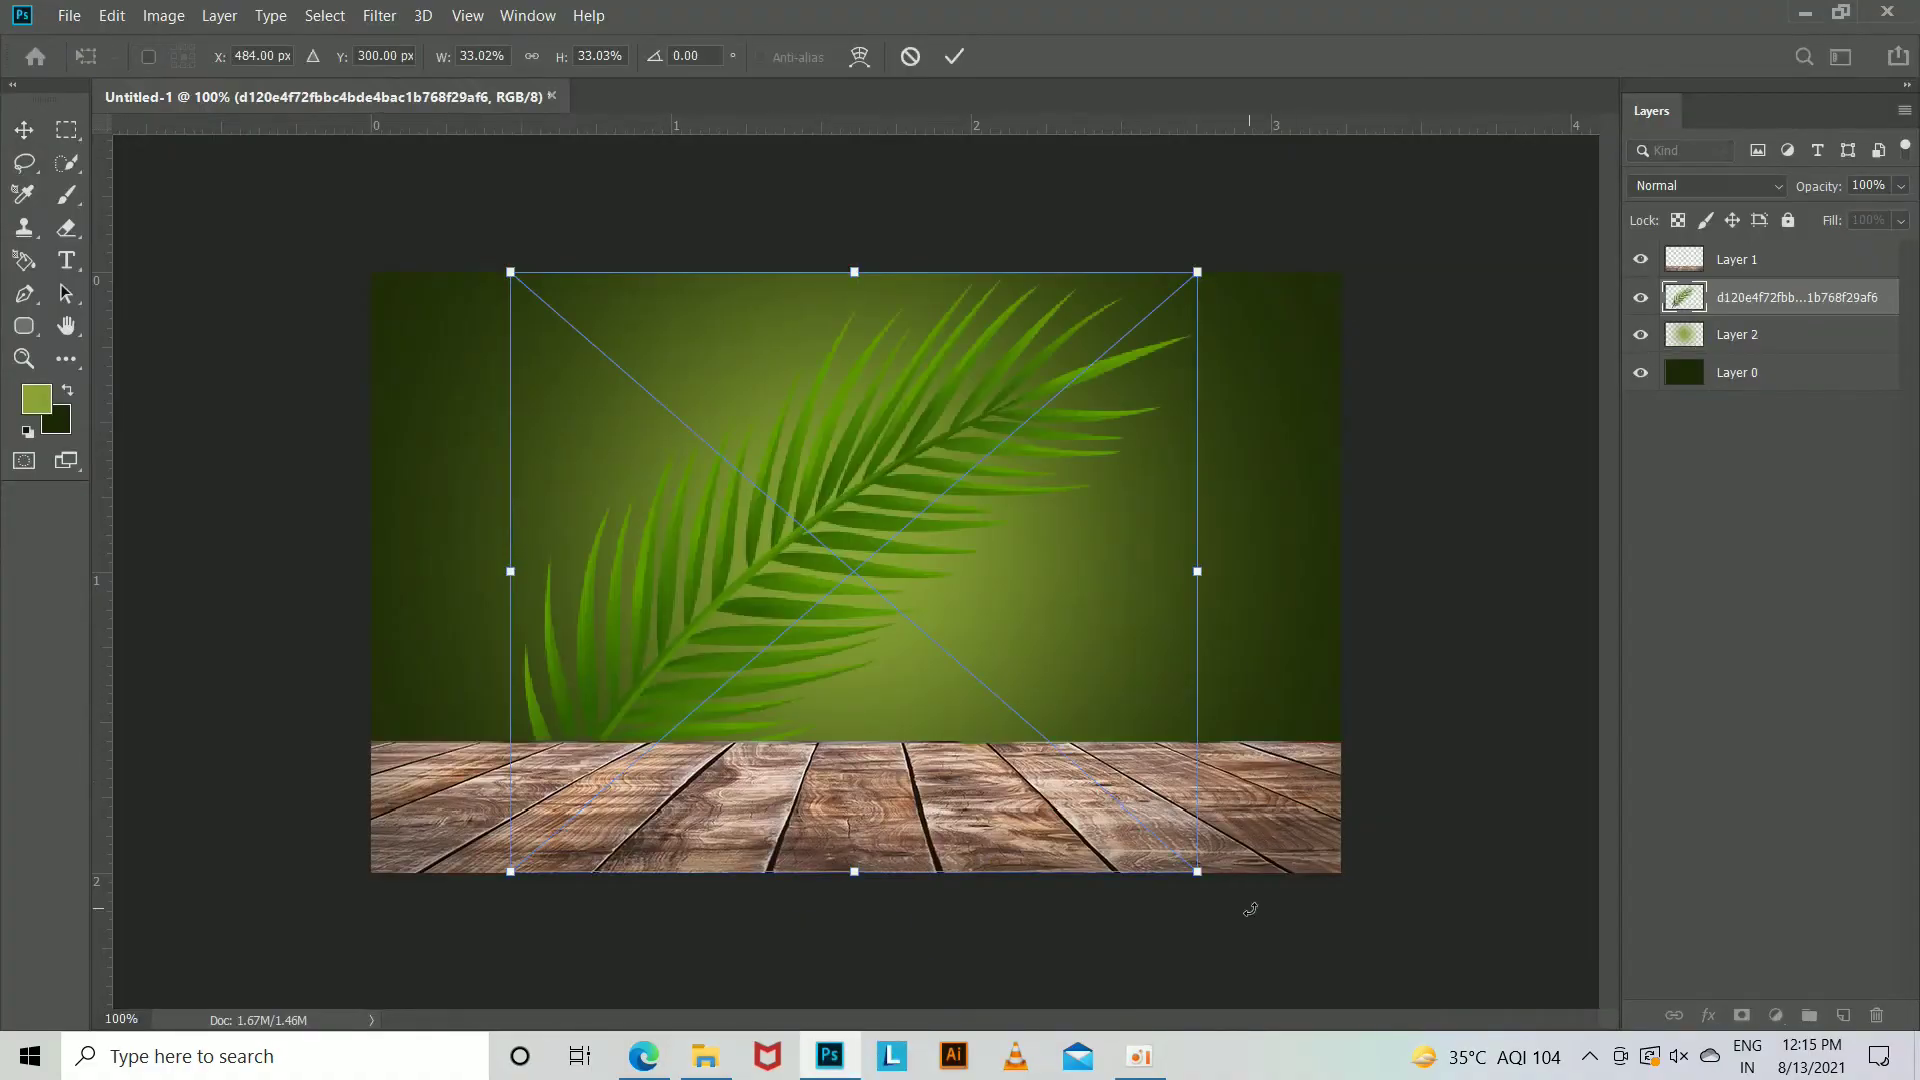
# Shrink, flip horizontally and tilt the palm leaf into the poster's right edge.
pyautogui.moveTo(1250, 909); pyautogui.dragTo(163, 760)
pyautogui.hotkey('ctrl', 'z')
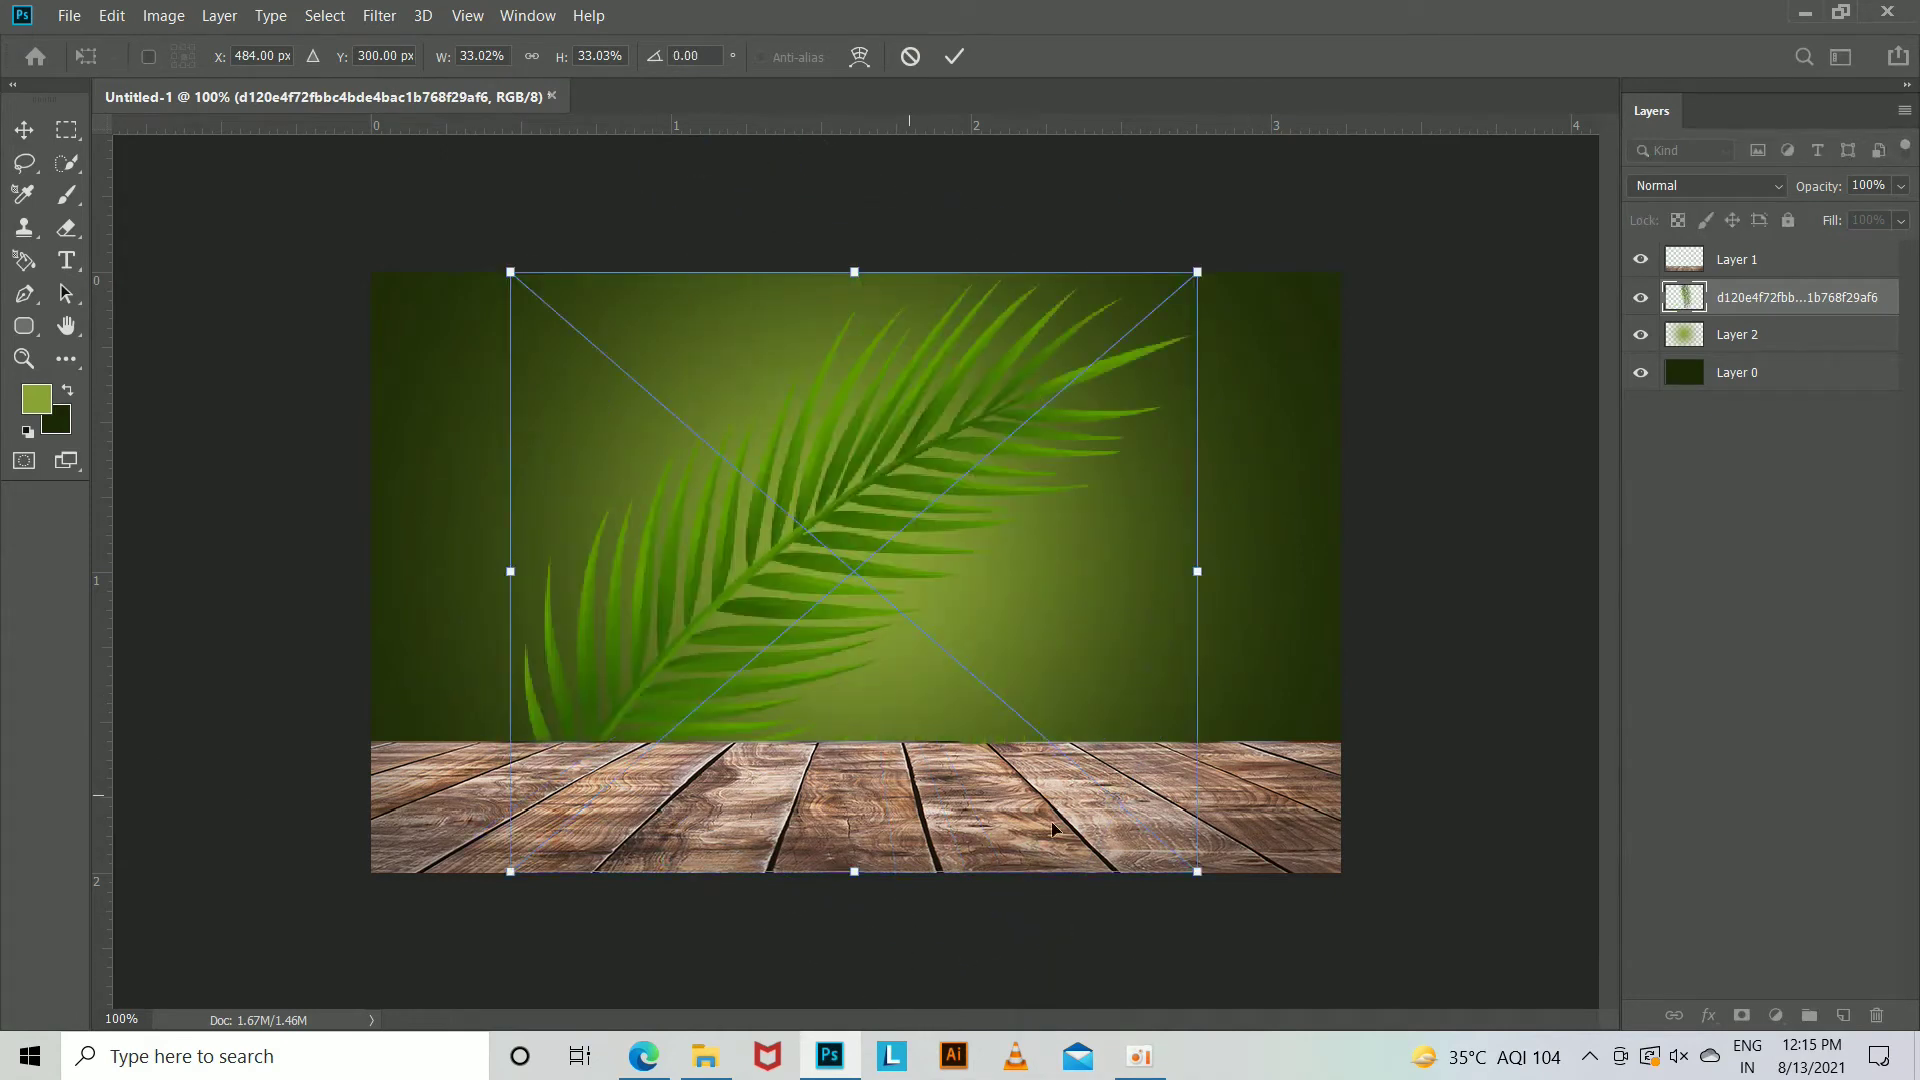
pyautogui.moveTo(1183, 869)
pyautogui.mouseDown()
pyautogui.moveTo(1024, 725)
pyautogui.moveTo(291, 752)
pyautogui.mouseUp()
pyautogui.rightClick(888, 558)
pyautogui.click(959, 843)
pyautogui.rightClick(893, 632)
pyautogui.click(955, 937)
pyautogui.hotkey('ctrl', 'z')
pyautogui.rightClick(922, 632)
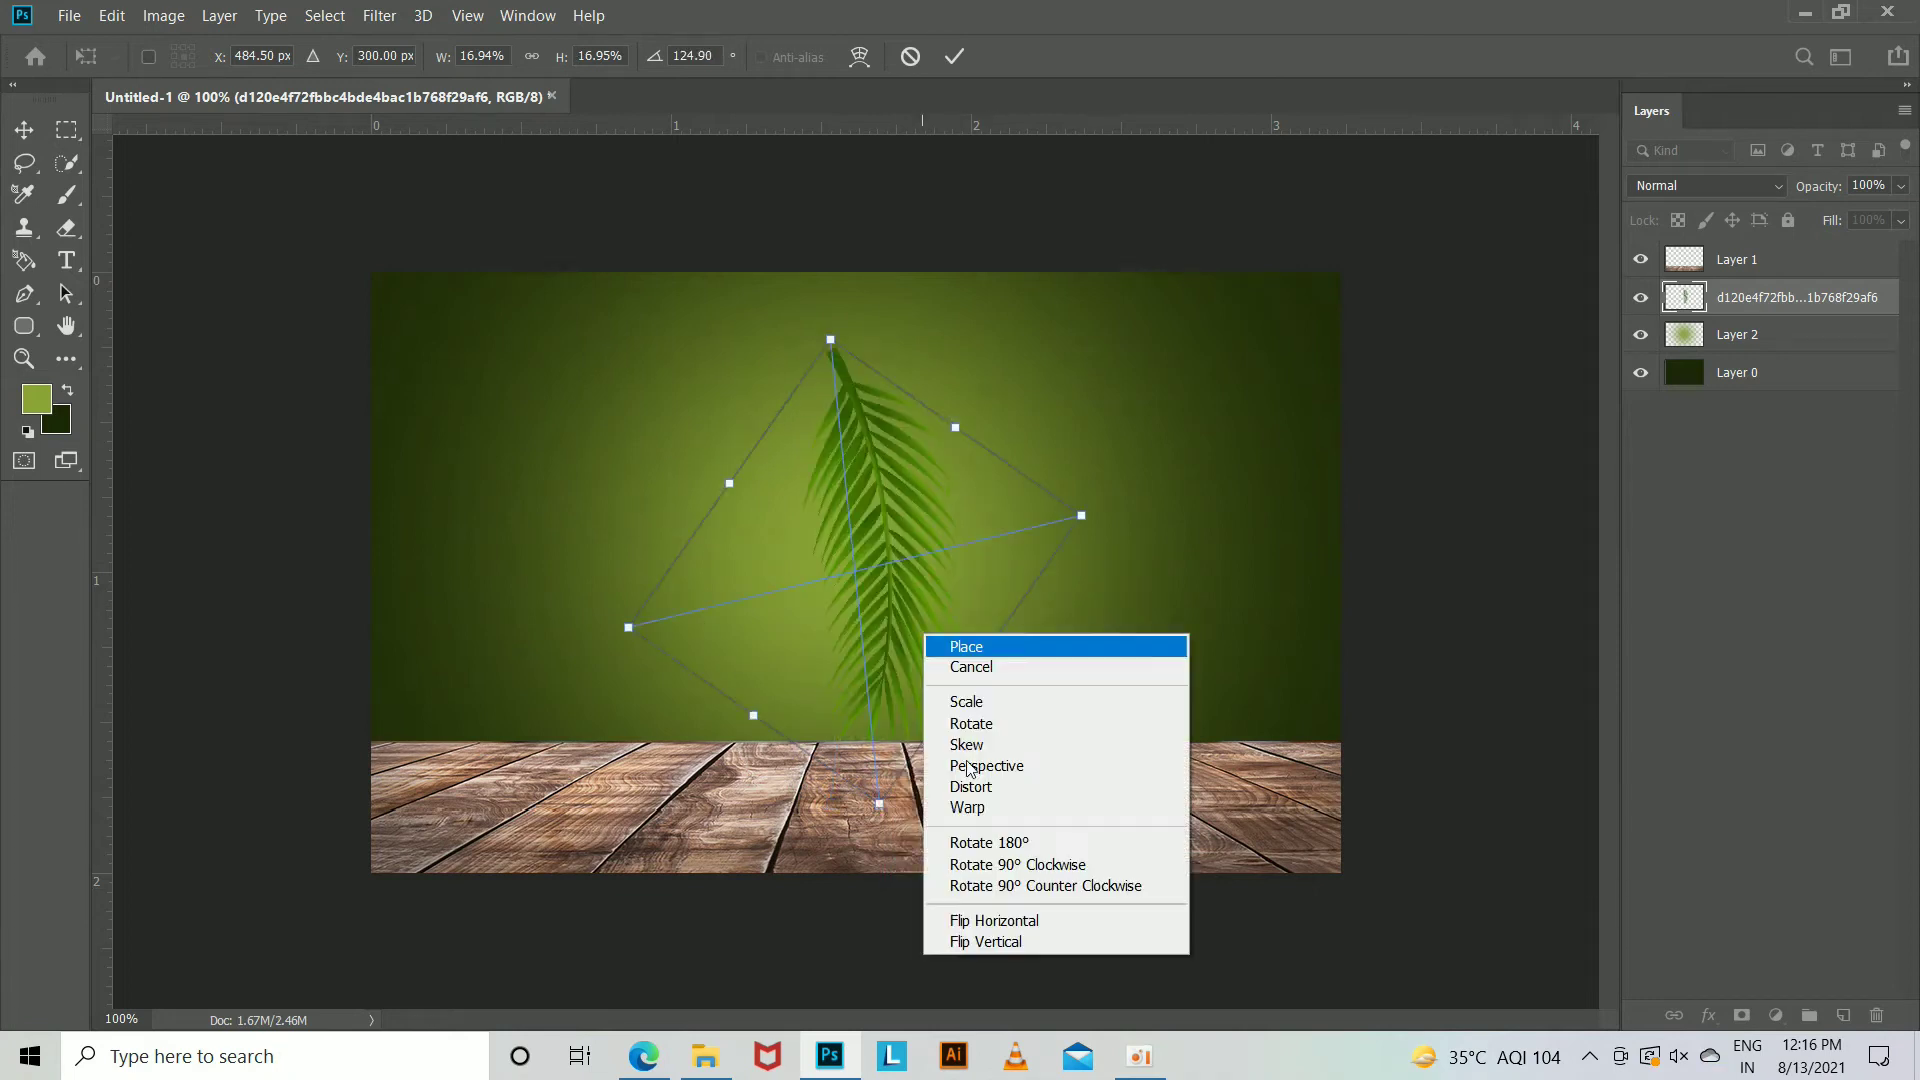
pyautogui.click(1024, 940)
pyautogui.moveTo(914, 615); pyautogui.dragTo(1348, 492)
pyautogui.moveTo(1436, 665)
pyautogui.mouseDown()
pyautogui.moveTo(1050, 803)
pyautogui.moveTo(1439, 690)
pyautogui.mouseUp()
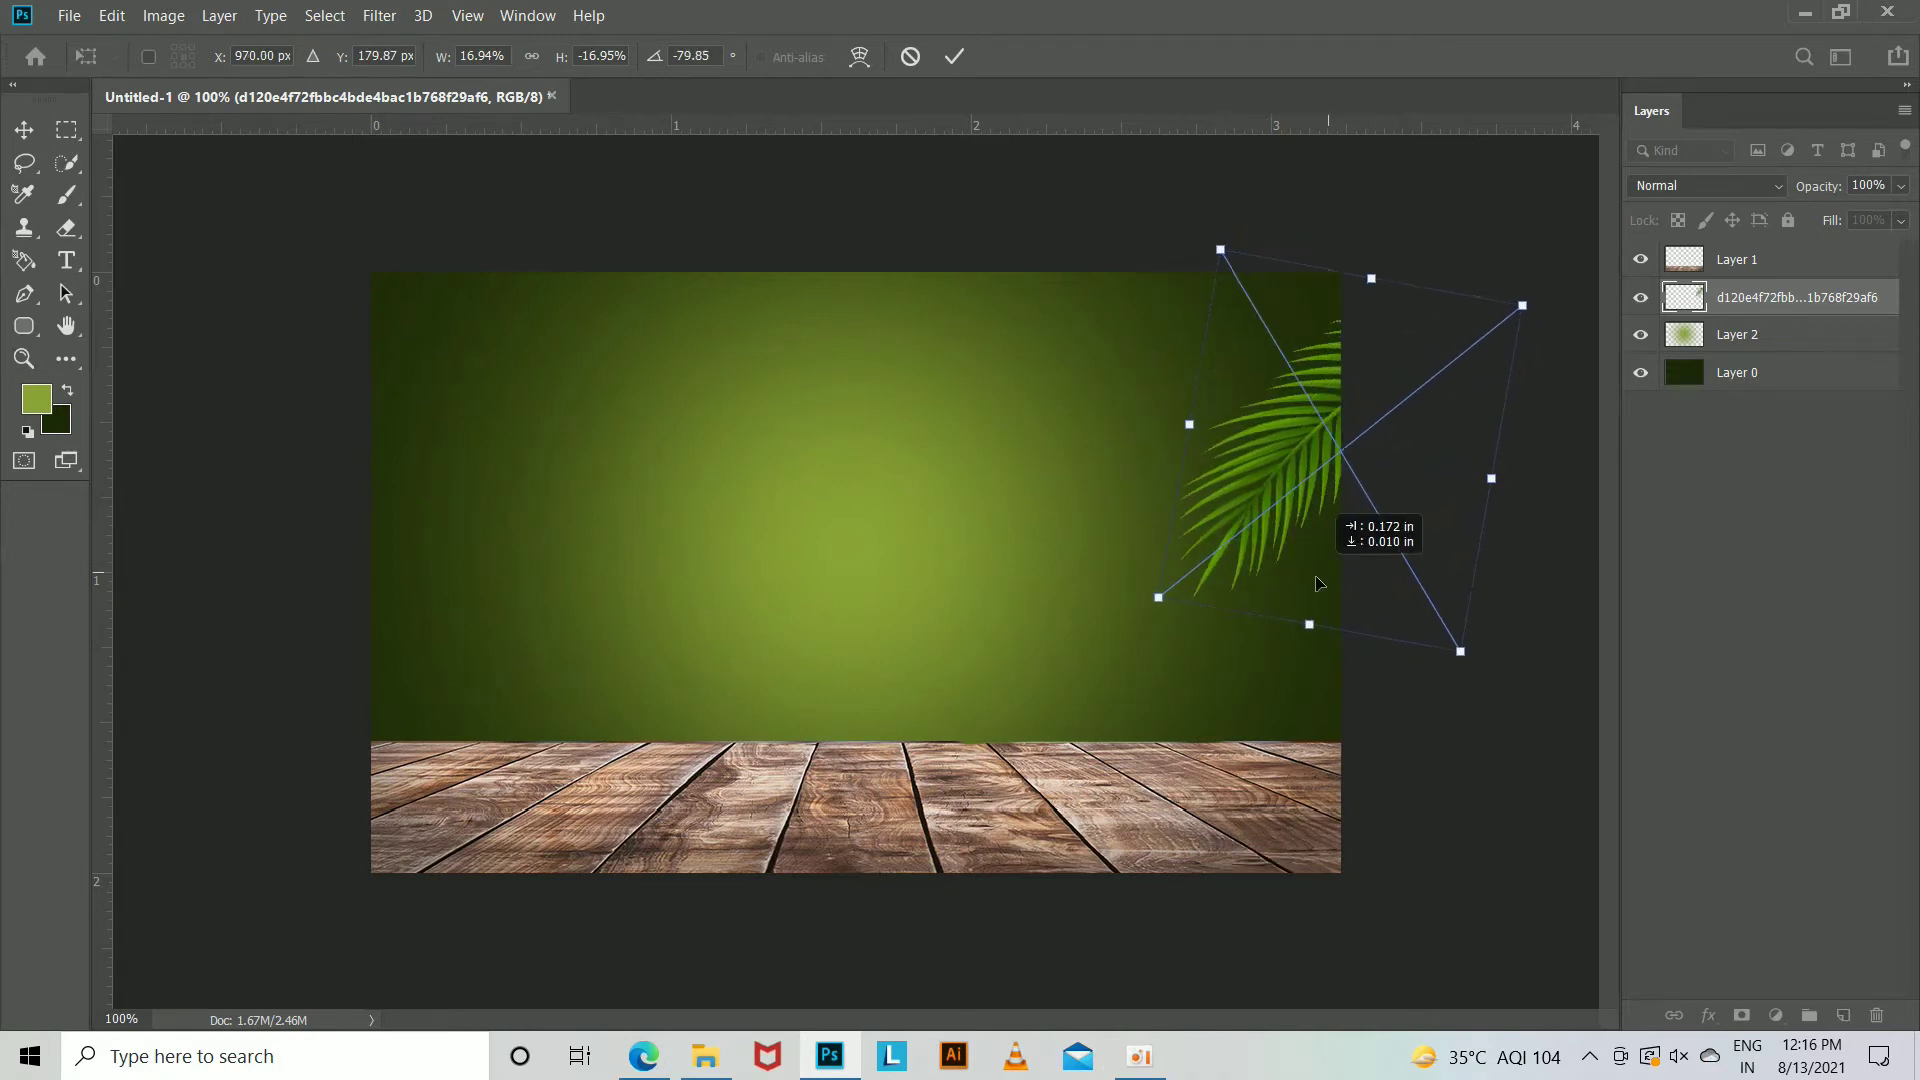
pyautogui.press('Return')
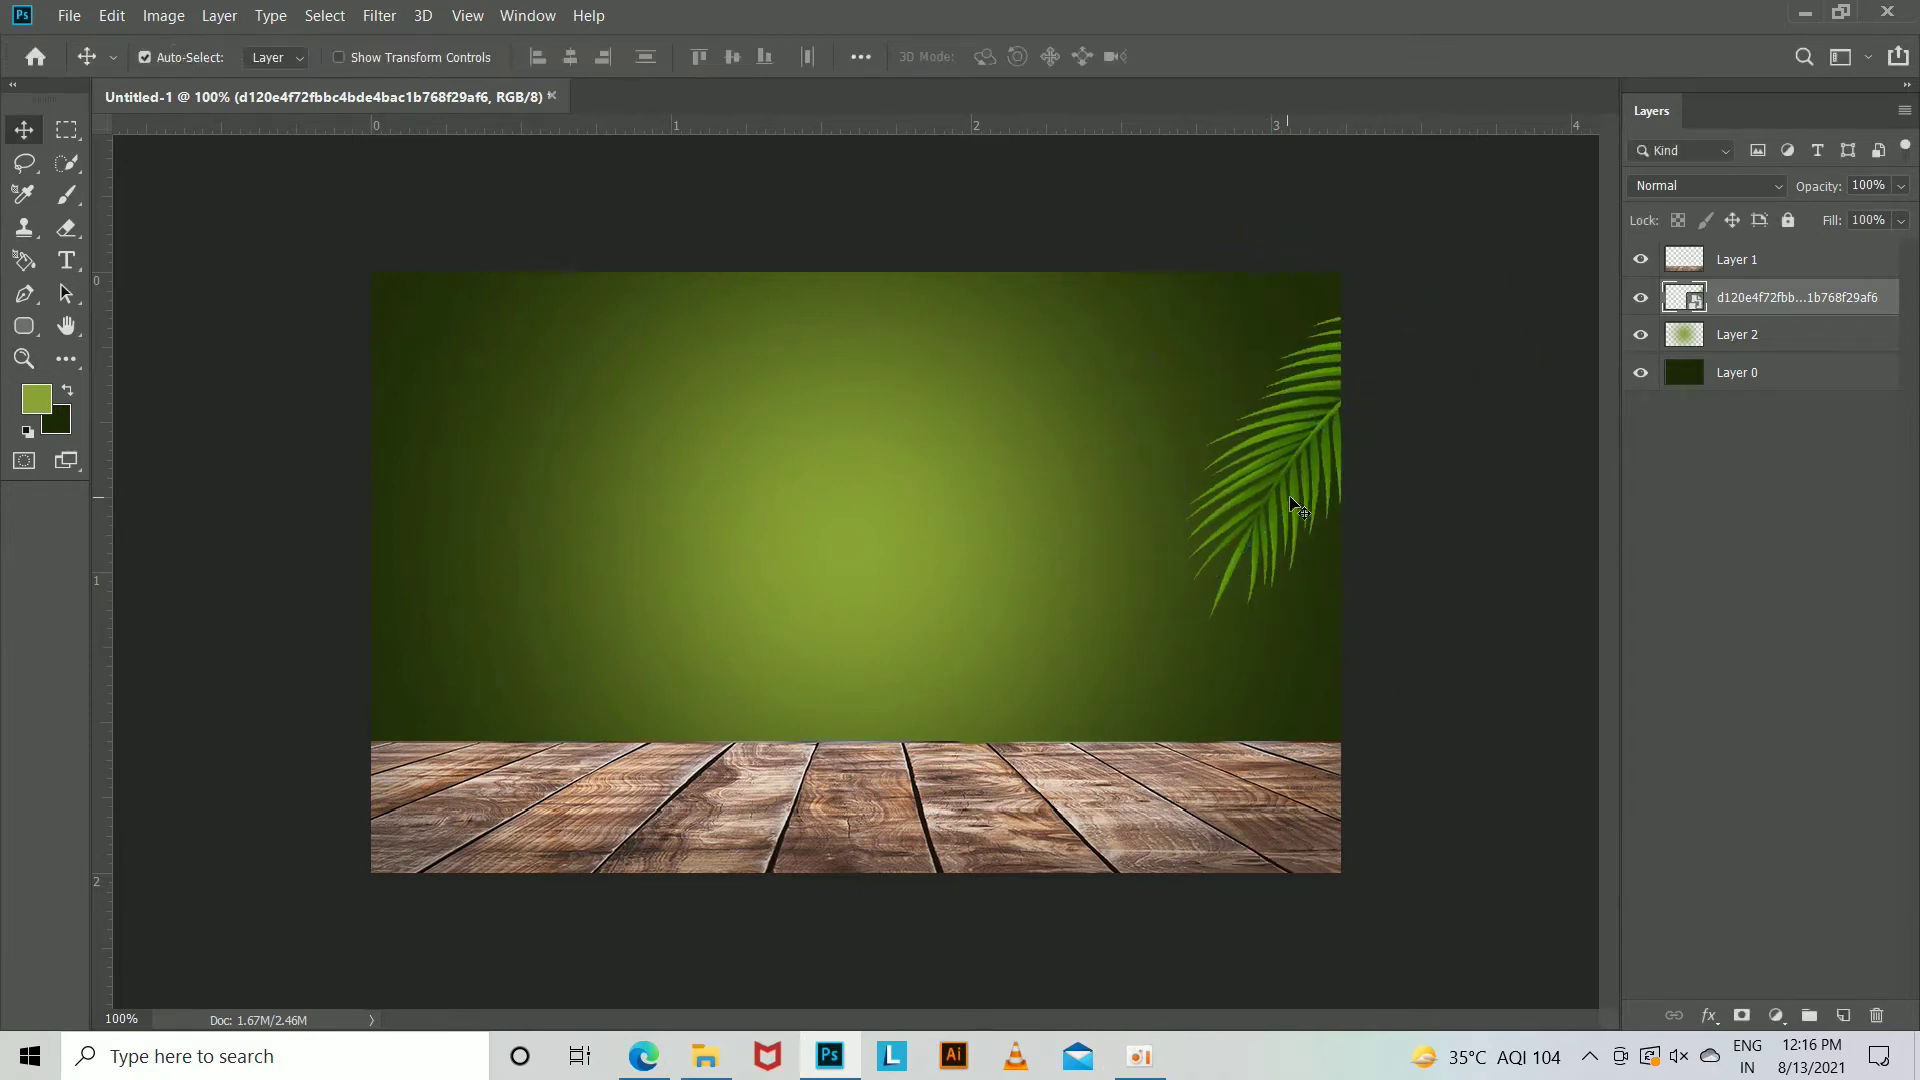
# Duplicate the palm leaf onto the left edge and mirror it horizontally.
pyautogui.moveTo(1317, 490)
pyautogui.keyDown('alt'); pyautogui.mouseDown()
pyautogui.moveTo(477, 580)
pyautogui.moveTo(389, 461)
pyautogui.mouseUp(); pyautogui.keyUp('alt')
pyautogui.hotkey('ctrl', 't')
pyautogui.rightClick(458, 503)
pyautogui.click(584, 776)
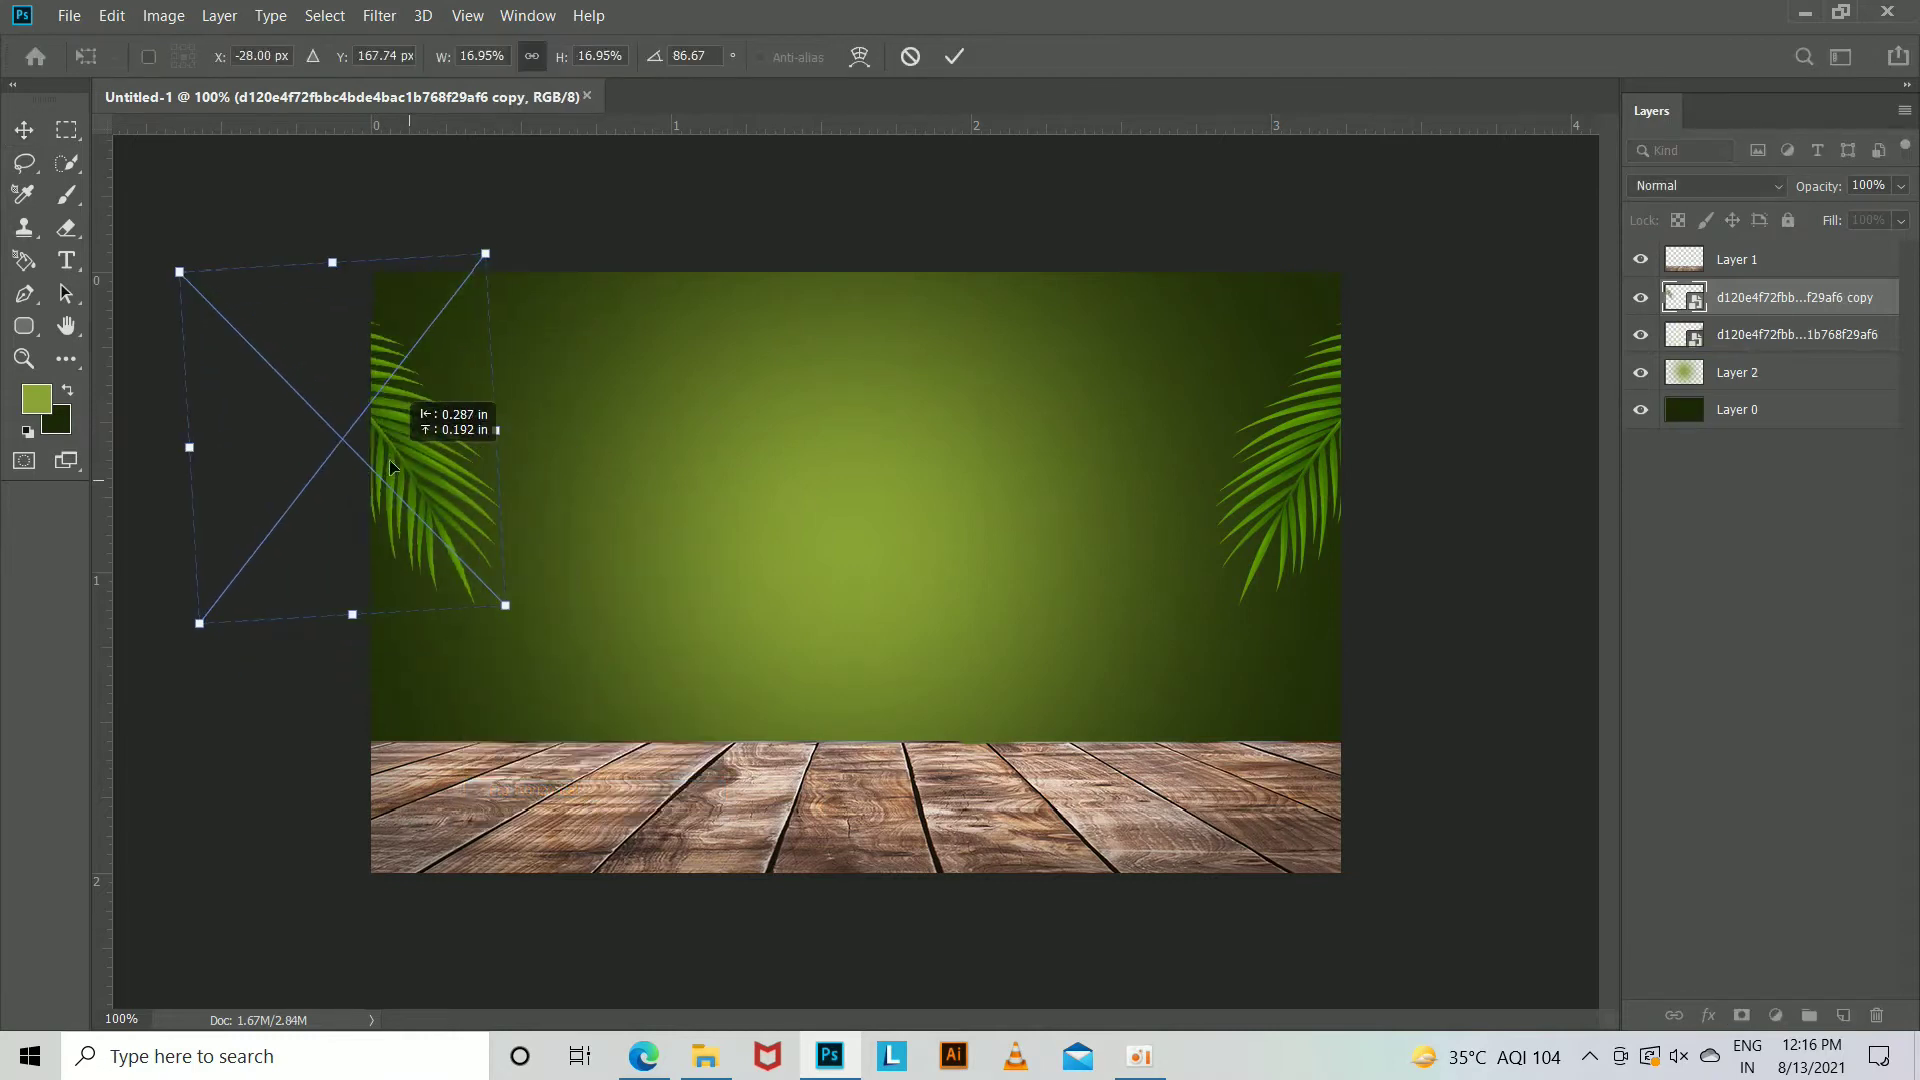
pyautogui.press('Return')
# Drag the teapot and teacup image from Downloads onto the poster.
pyautogui.click(705, 1056)
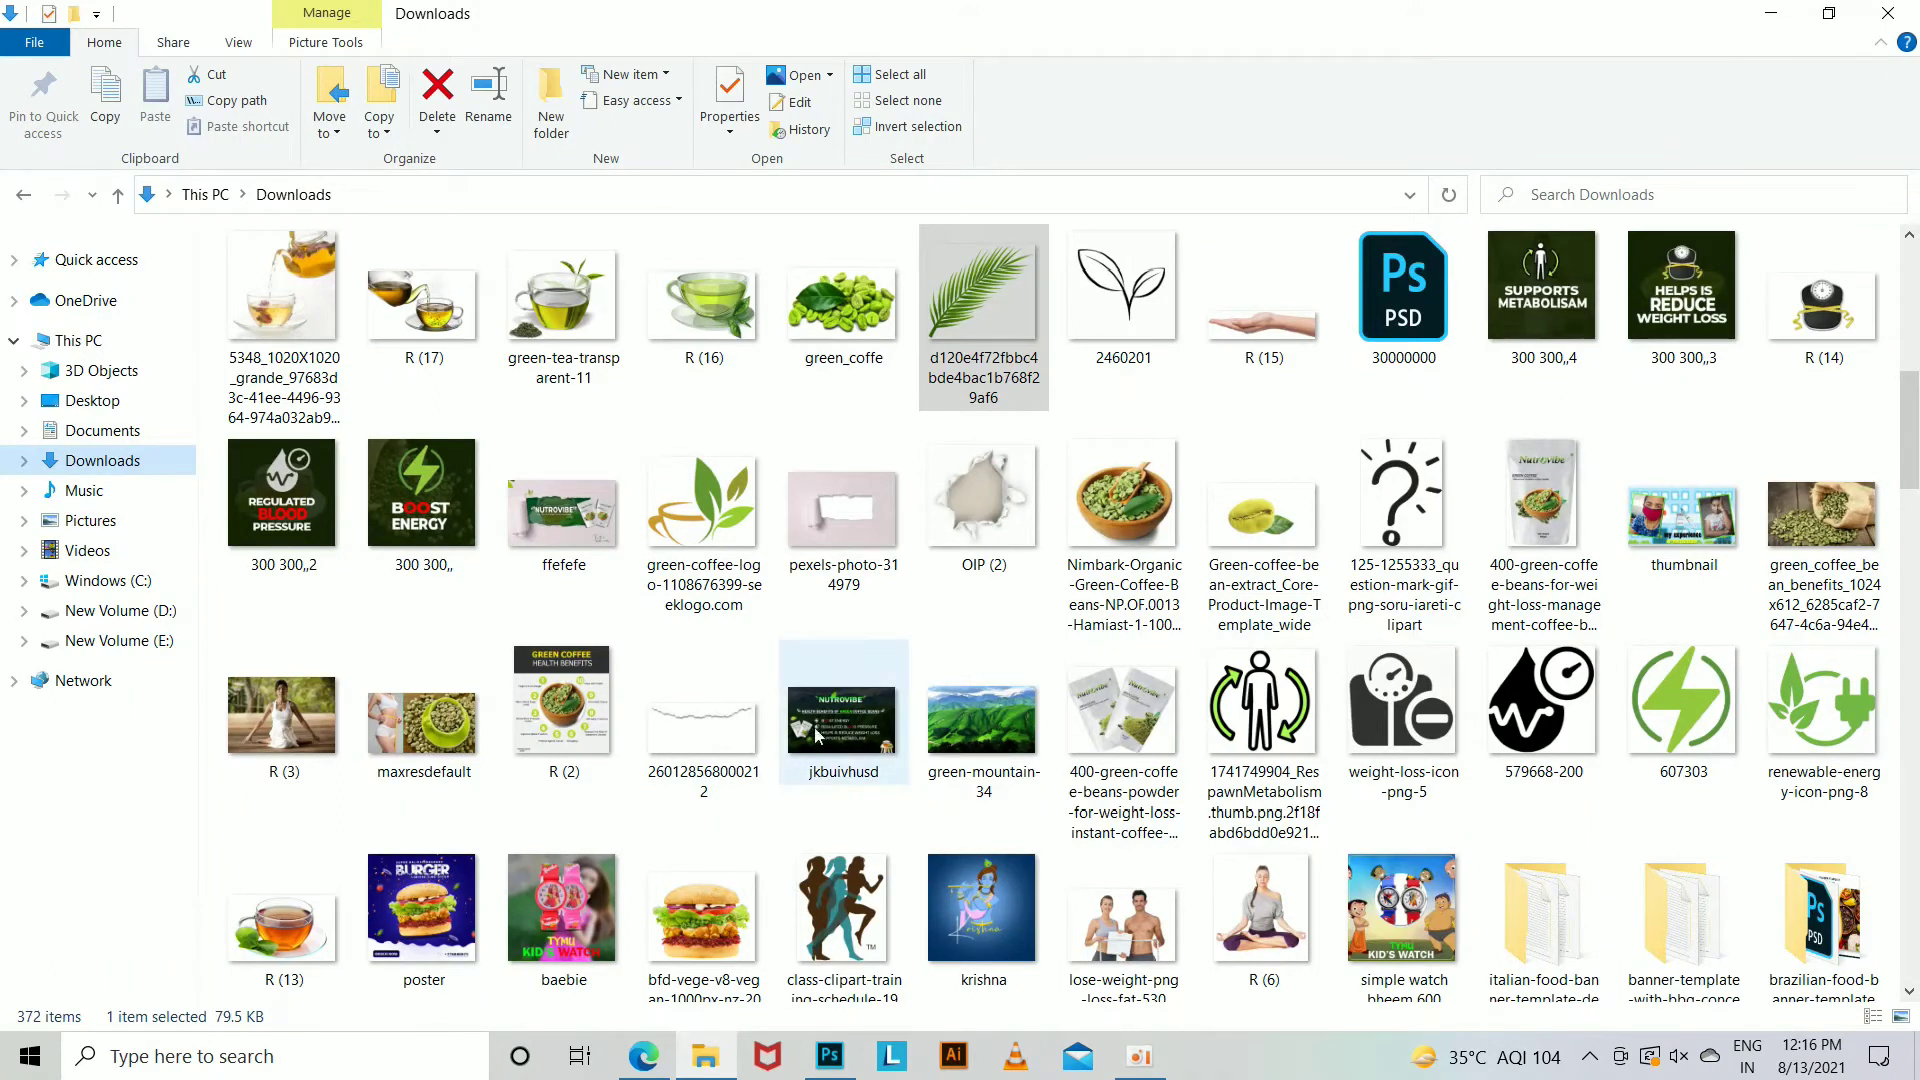
pyautogui.scroll(3, 867, 684)
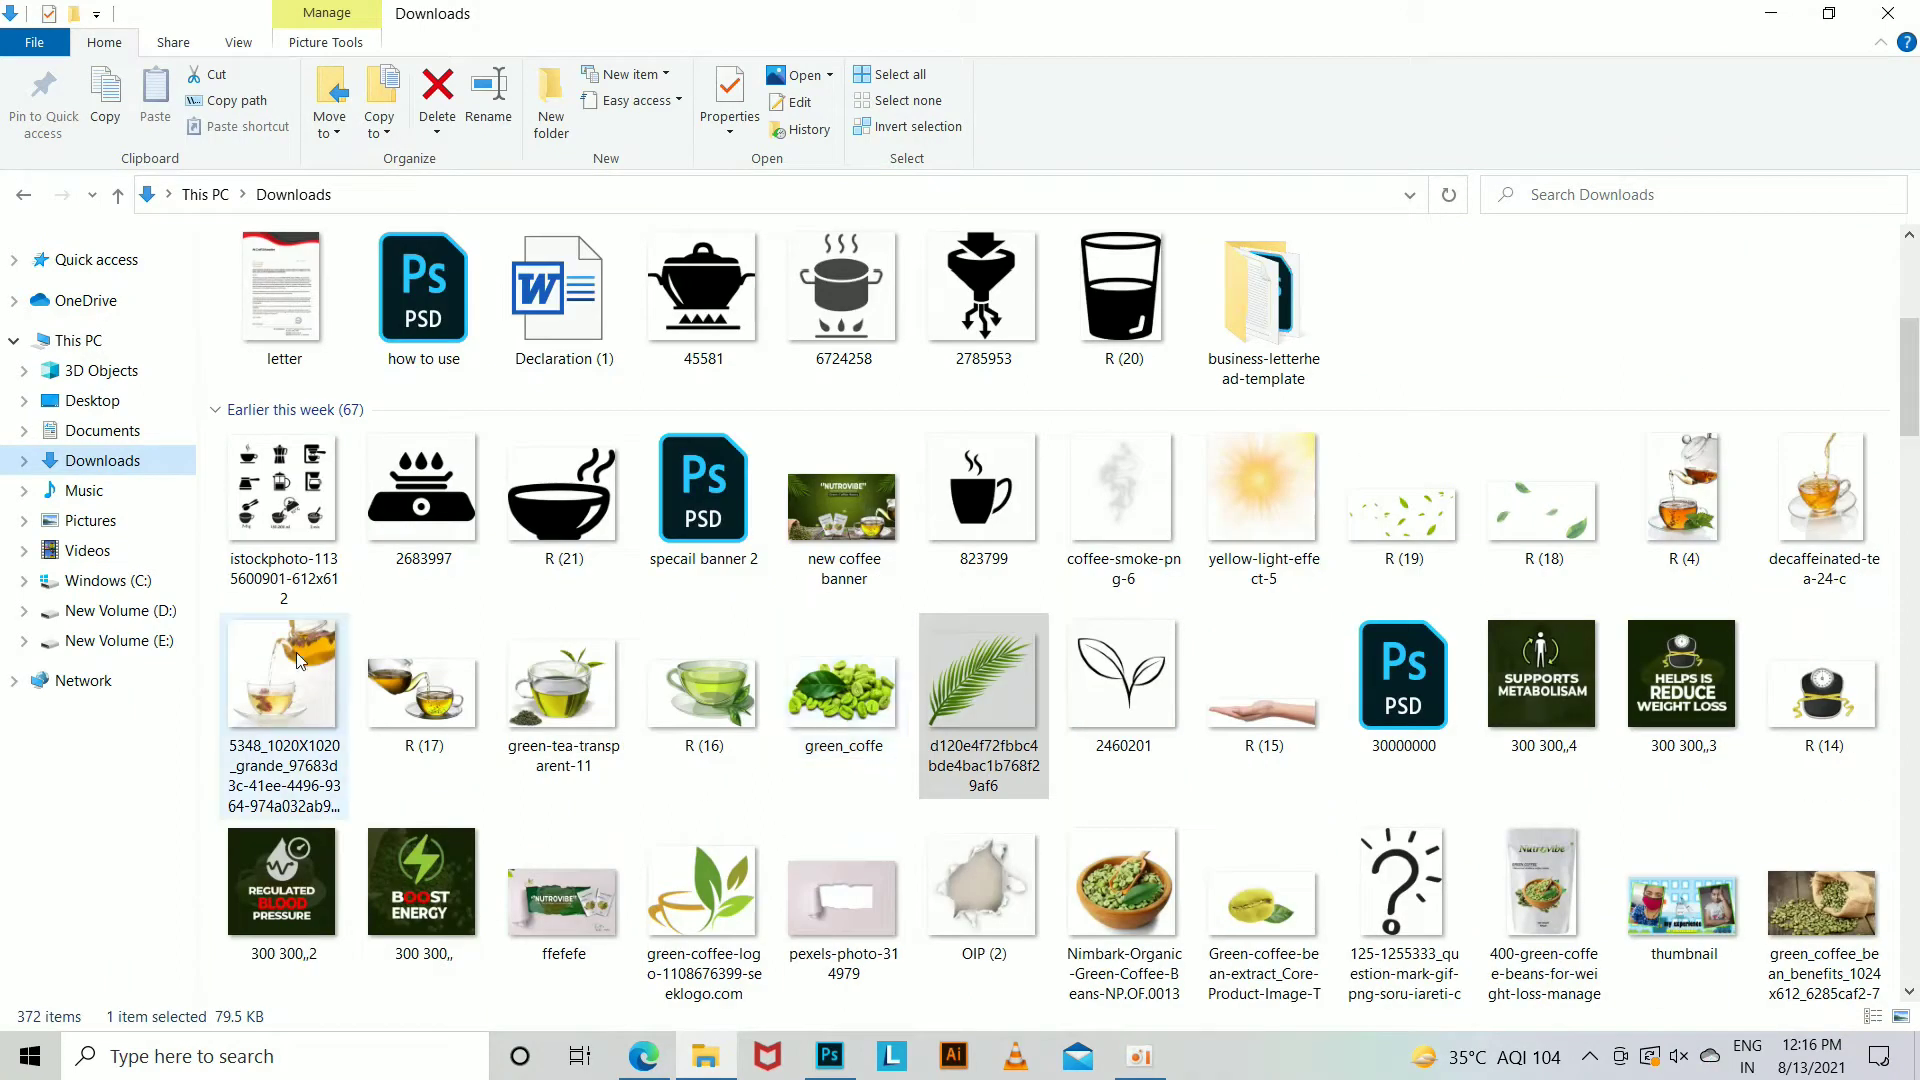
pyautogui.click(477, 722)
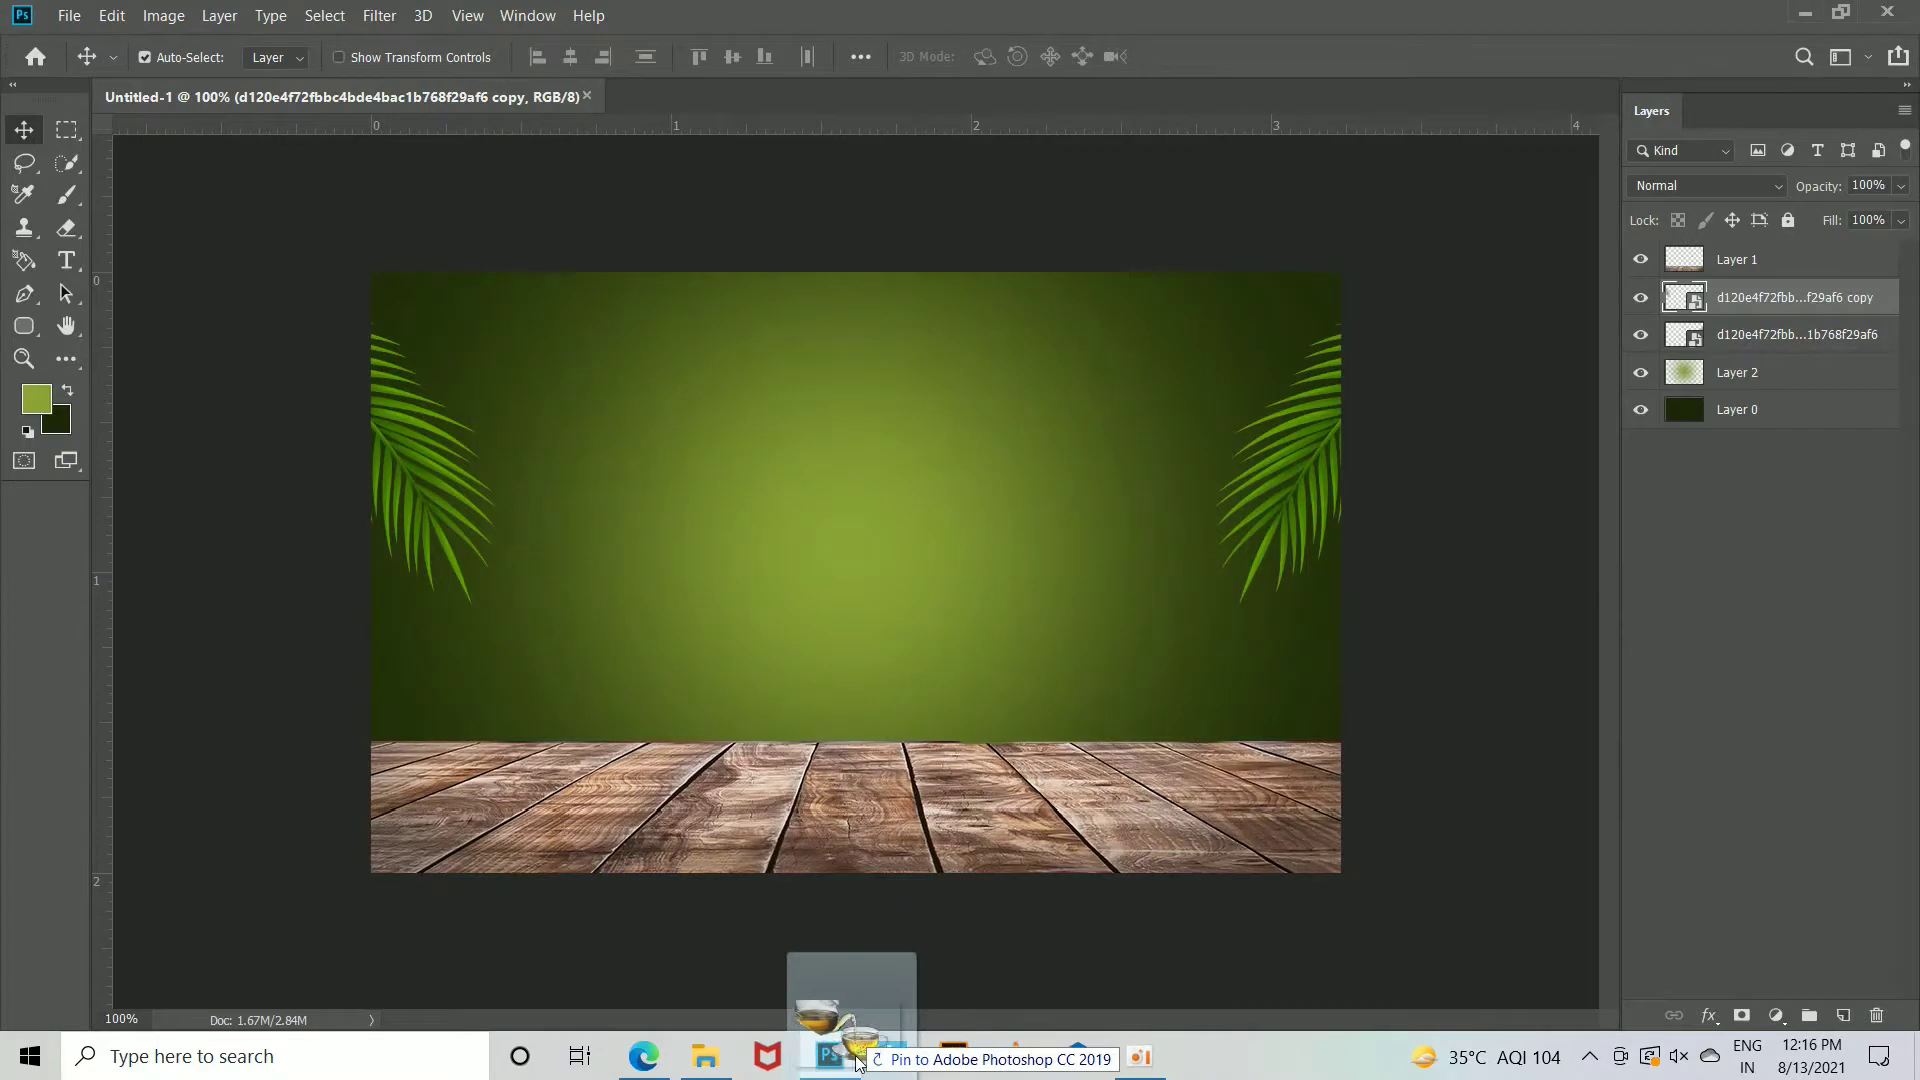
pyautogui.moveTo(487, 733); pyautogui.dragTo(899, 620)
# Mirror the teapot image, move it lower right, and put Layer 1 below R (17).
pyautogui.rightClick(916, 645)
pyautogui.click(1045, 929)
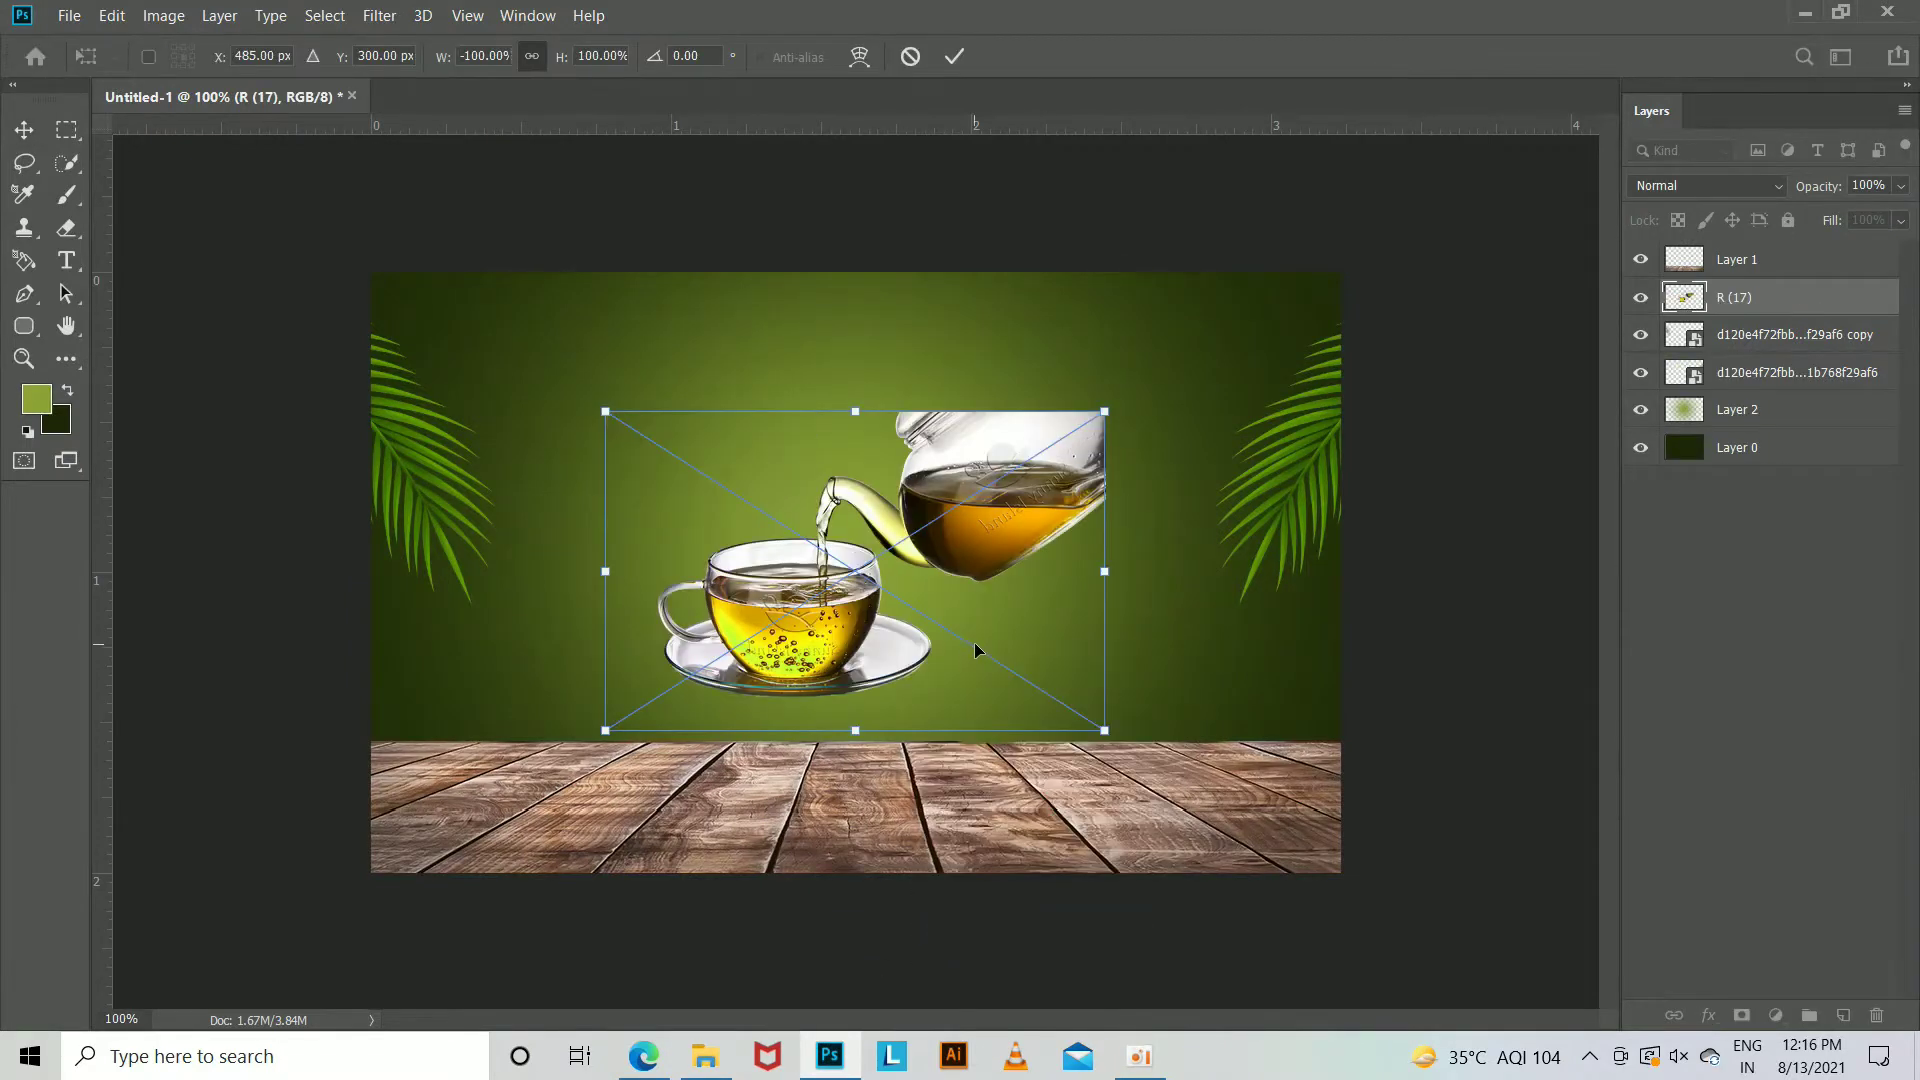
pyautogui.moveTo(1103, 728); pyautogui.dragTo(1192, 786)
pyautogui.moveTo(1059, 635); pyautogui.dragTo(1290, 739)
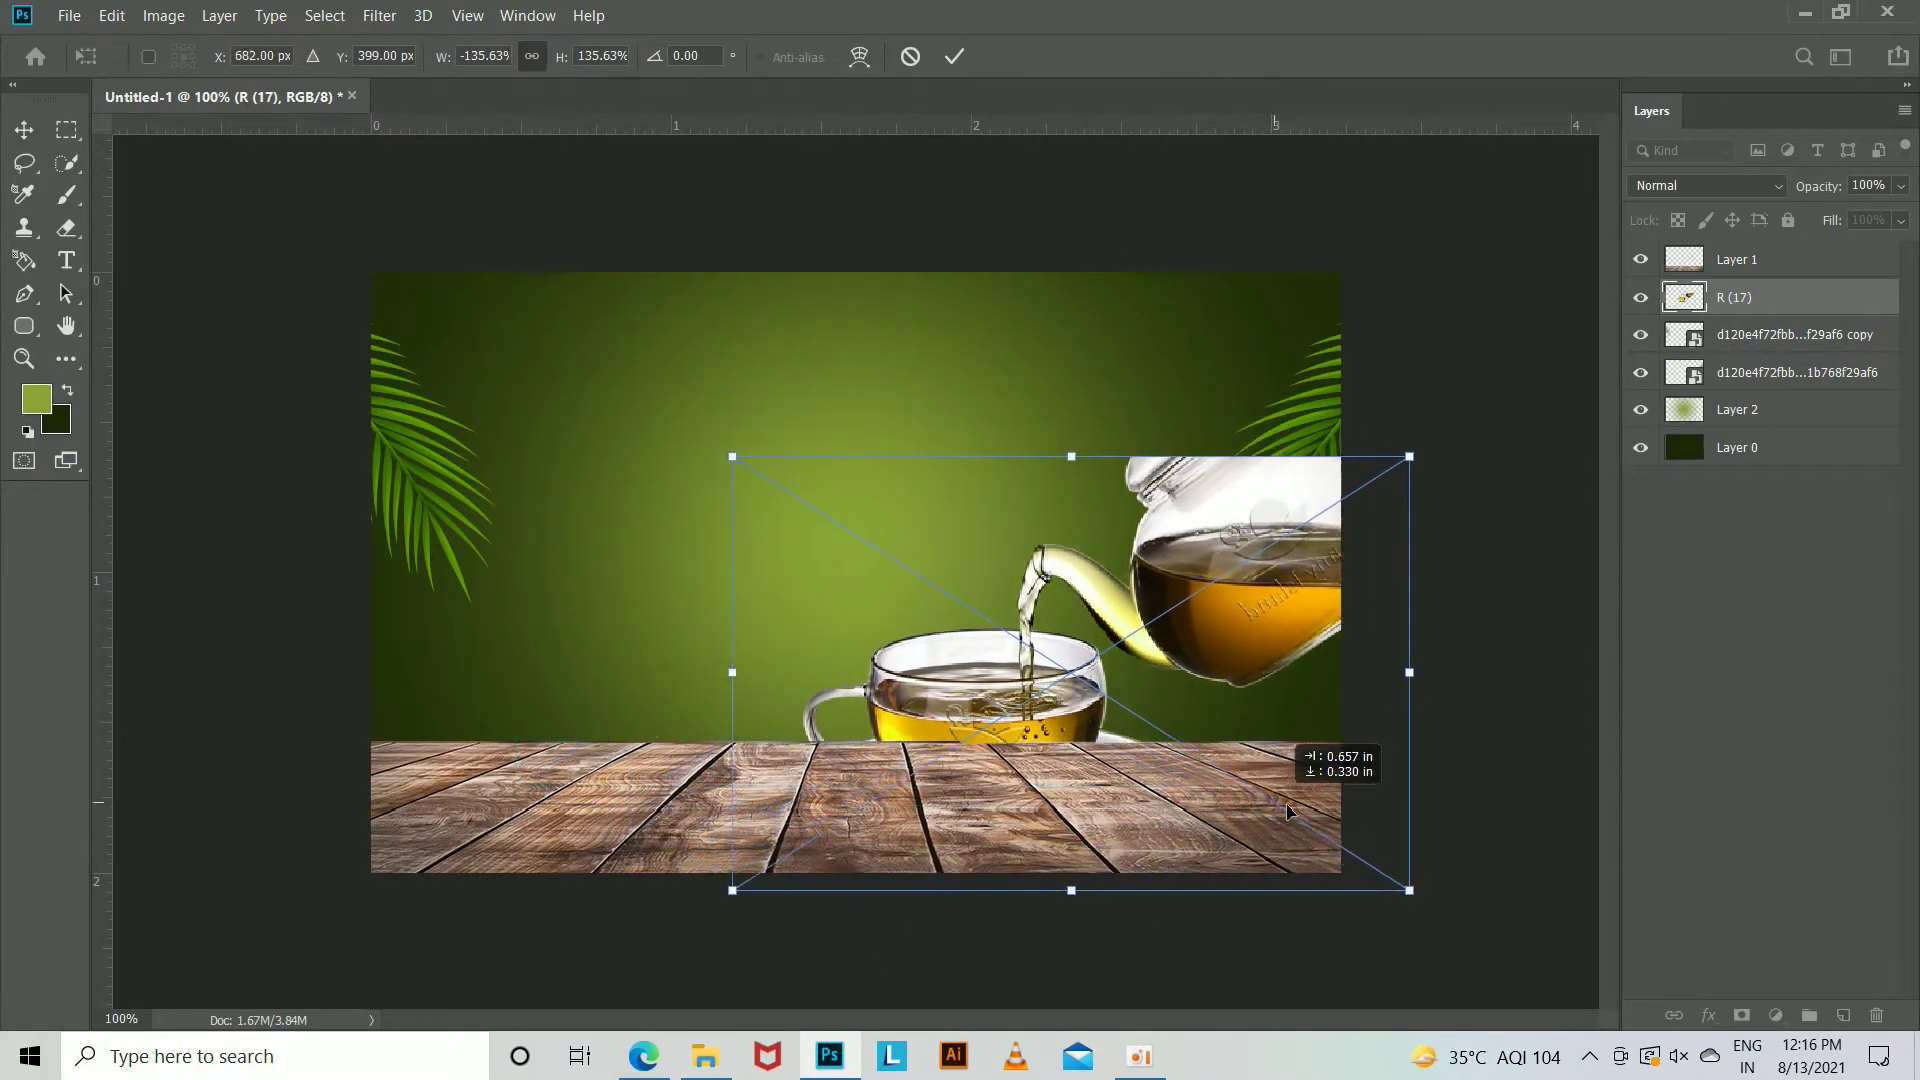
pyautogui.moveTo(1770, 303)
pyautogui.mouseDown()
pyautogui.moveTo(1769, 428)
pyautogui.moveTo(1822, 375)
pyautogui.mouseUp()
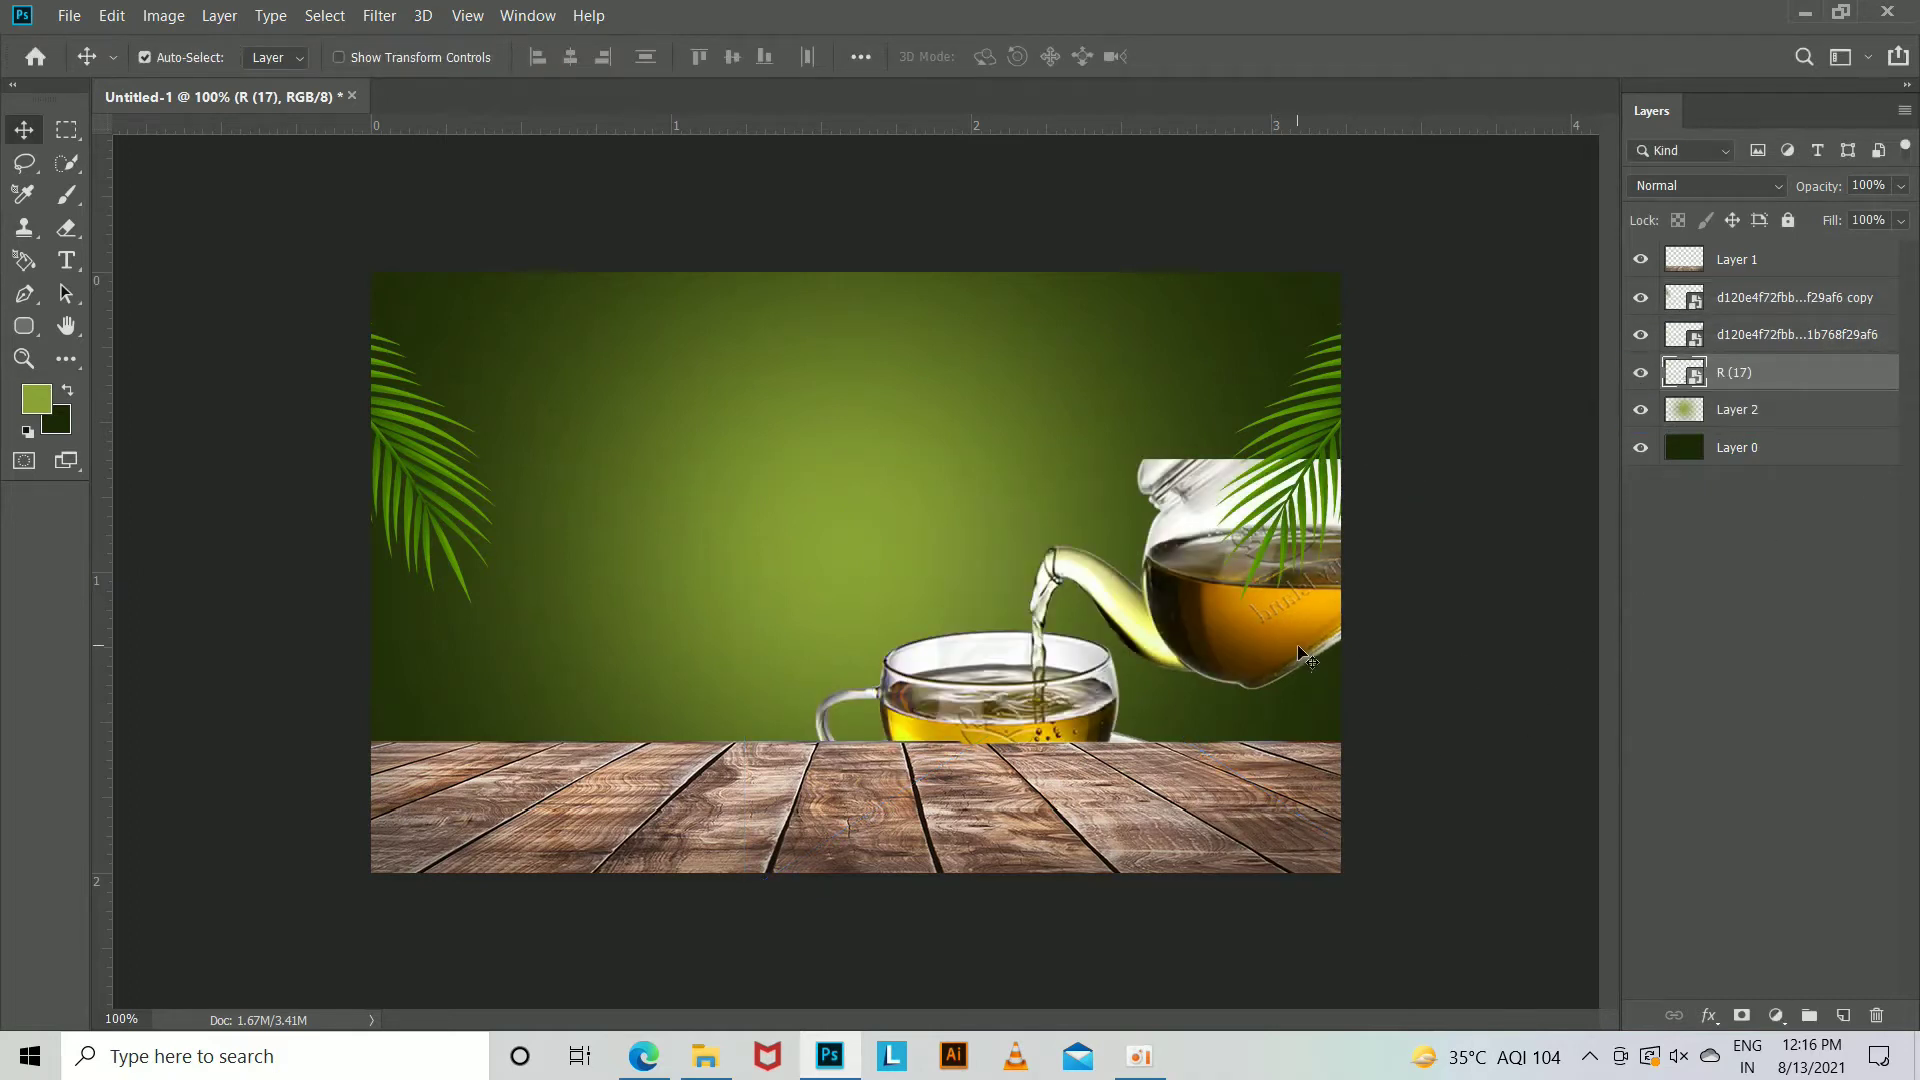
pyautogui.moveTo(1306, 655); pyautogui.dragTo(1352, 755)
pyautogui.moveTo(1756, 262); pyautogui.dragTo(1757, 392)
pyautogui.moveTo(1302, 737); pyautogui.dragTo(1268, 670)
# Shrink the teapot image to fit on the tabletop's right side.
pyautogui.hotkey('ctrl', 't')
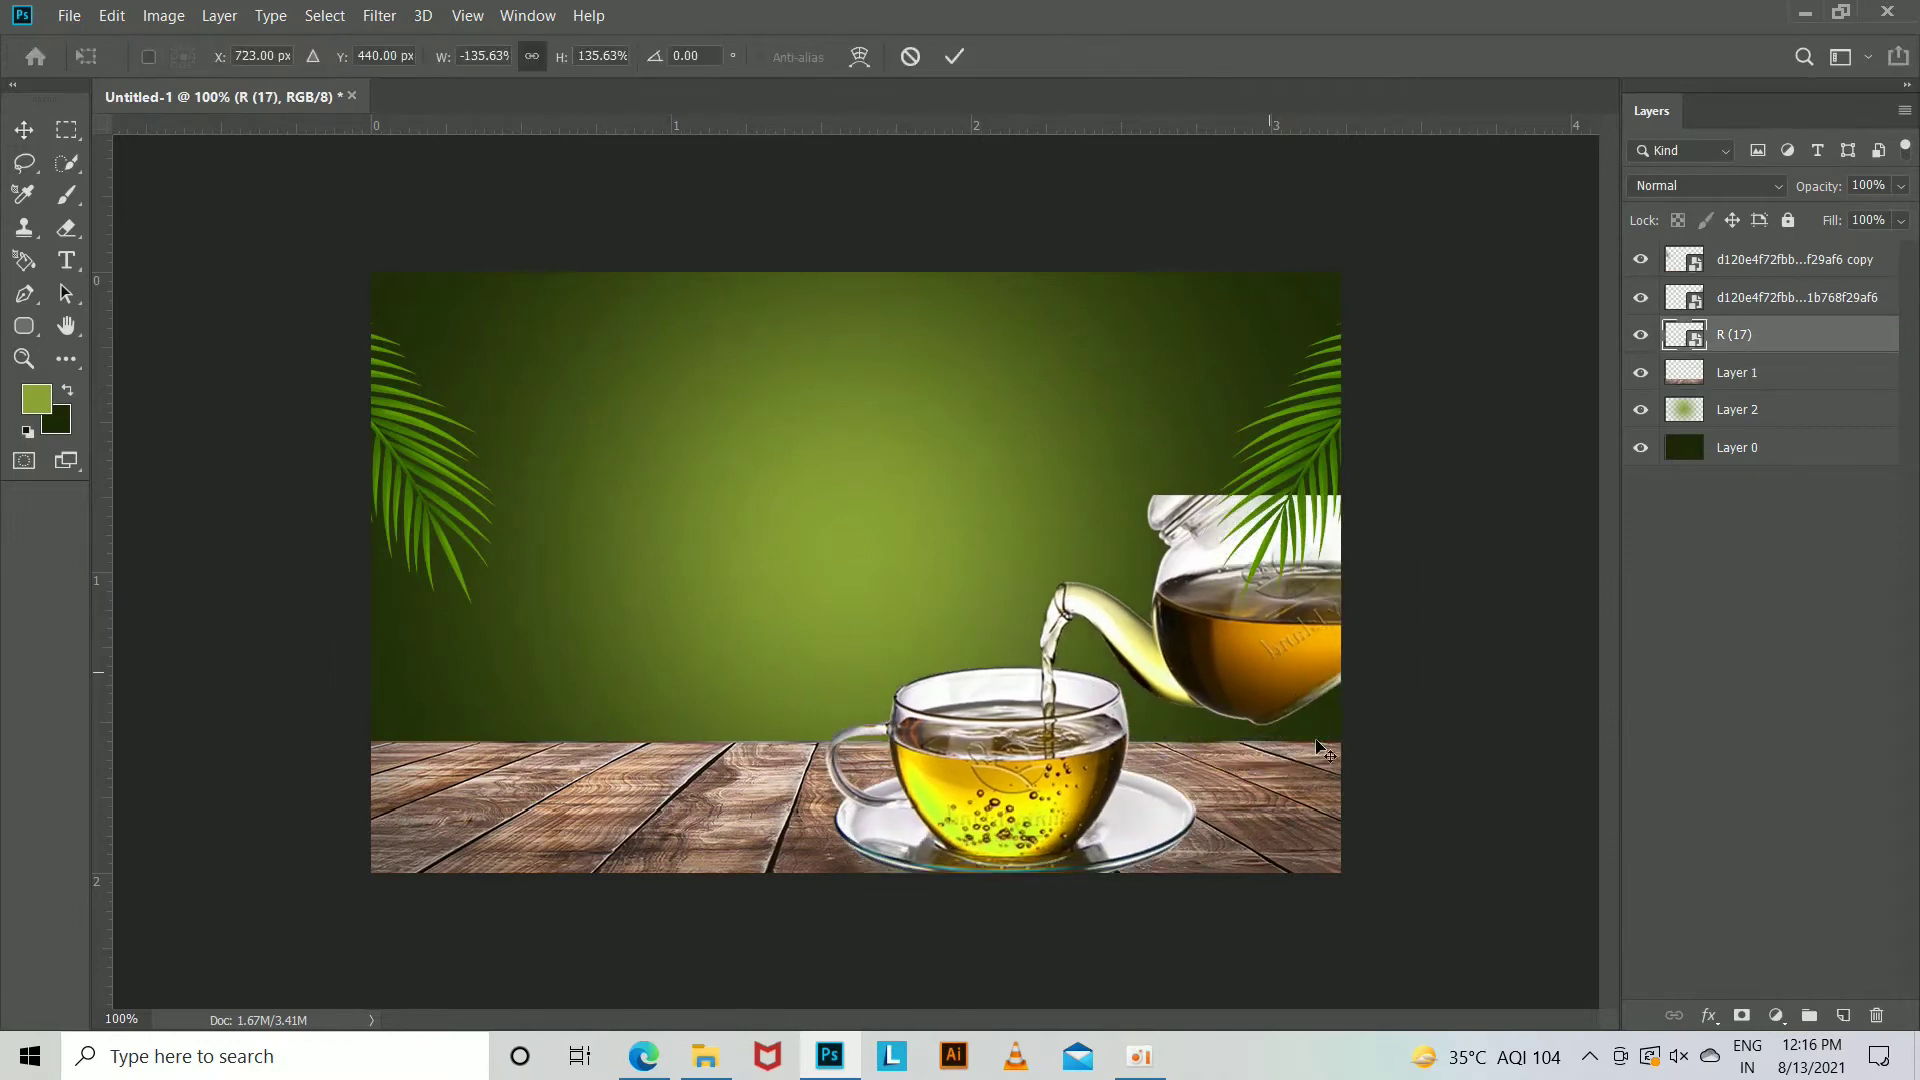
pyautogui.moveTo(1443, 933); pyautogui.dragTo(1371, 884)
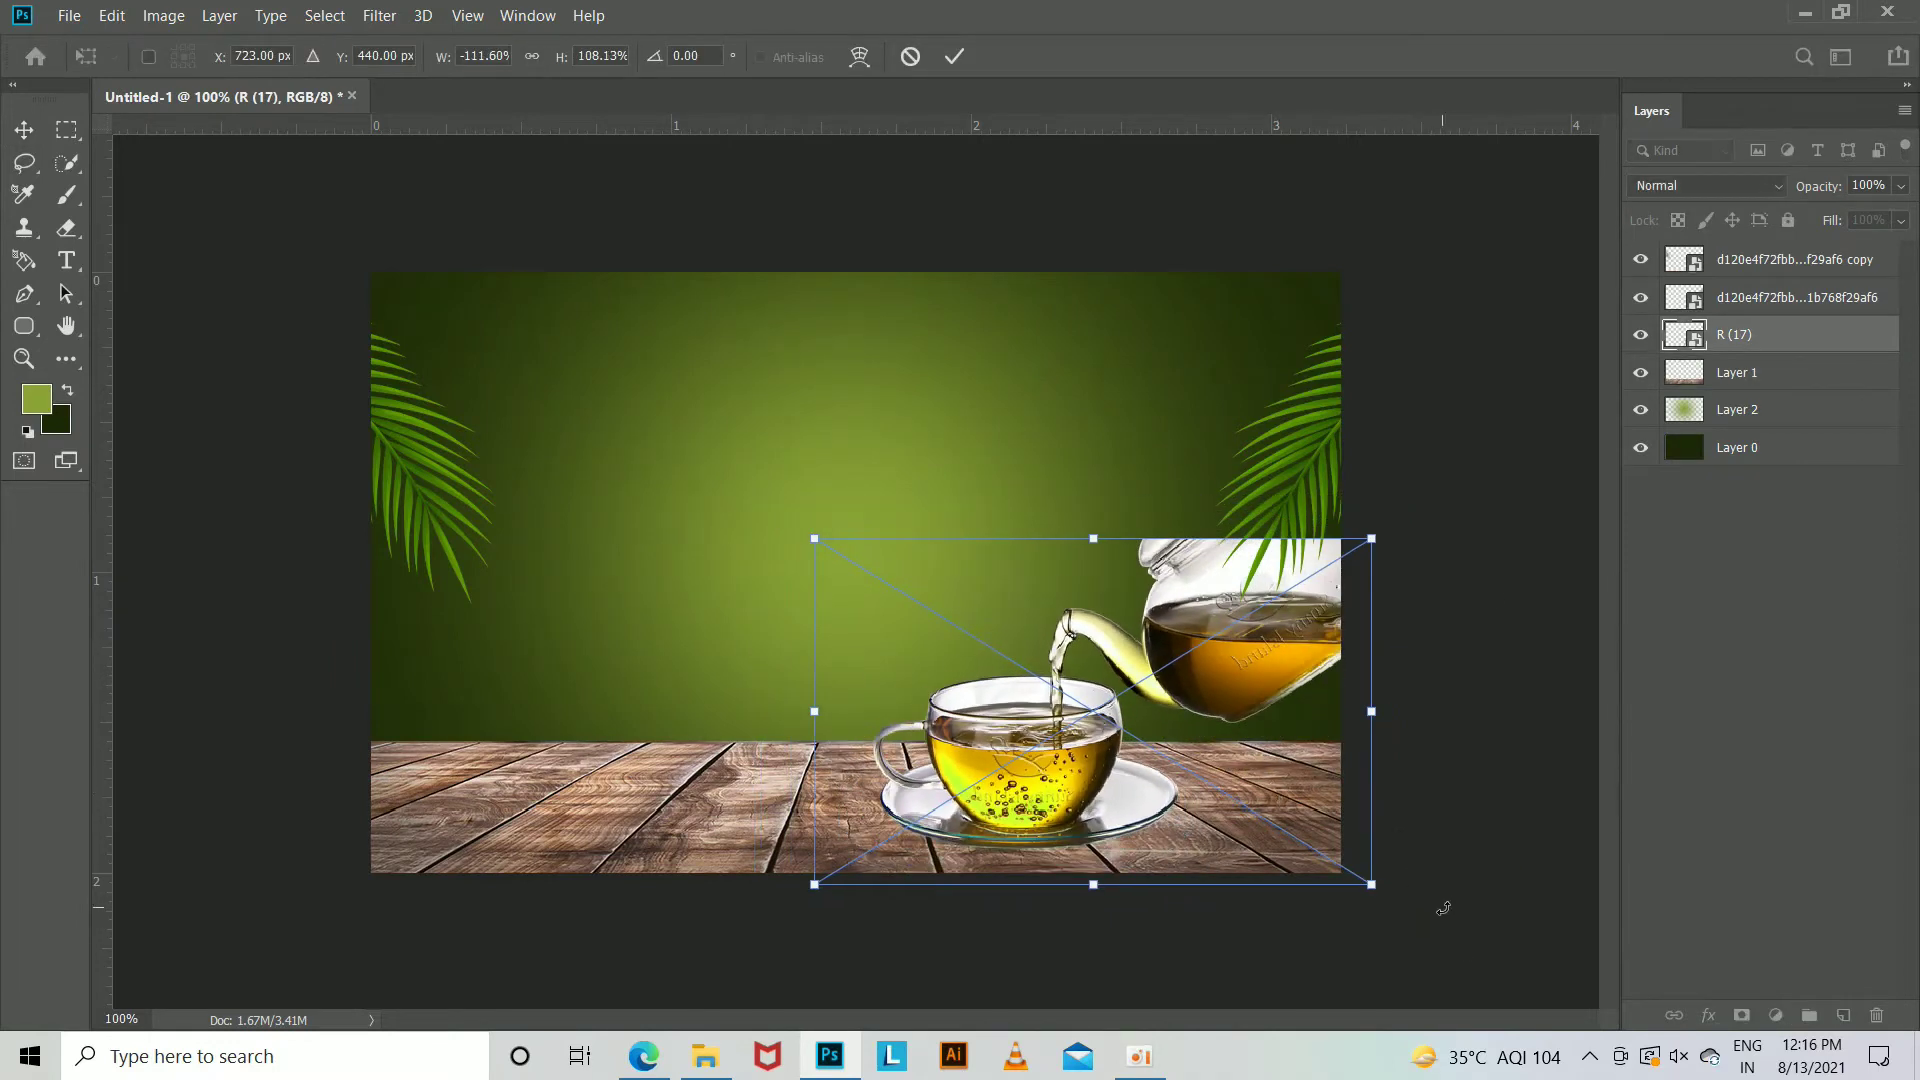
pyautogui.press('Escape')
pyautogui.hotkey('ctrl', 't')
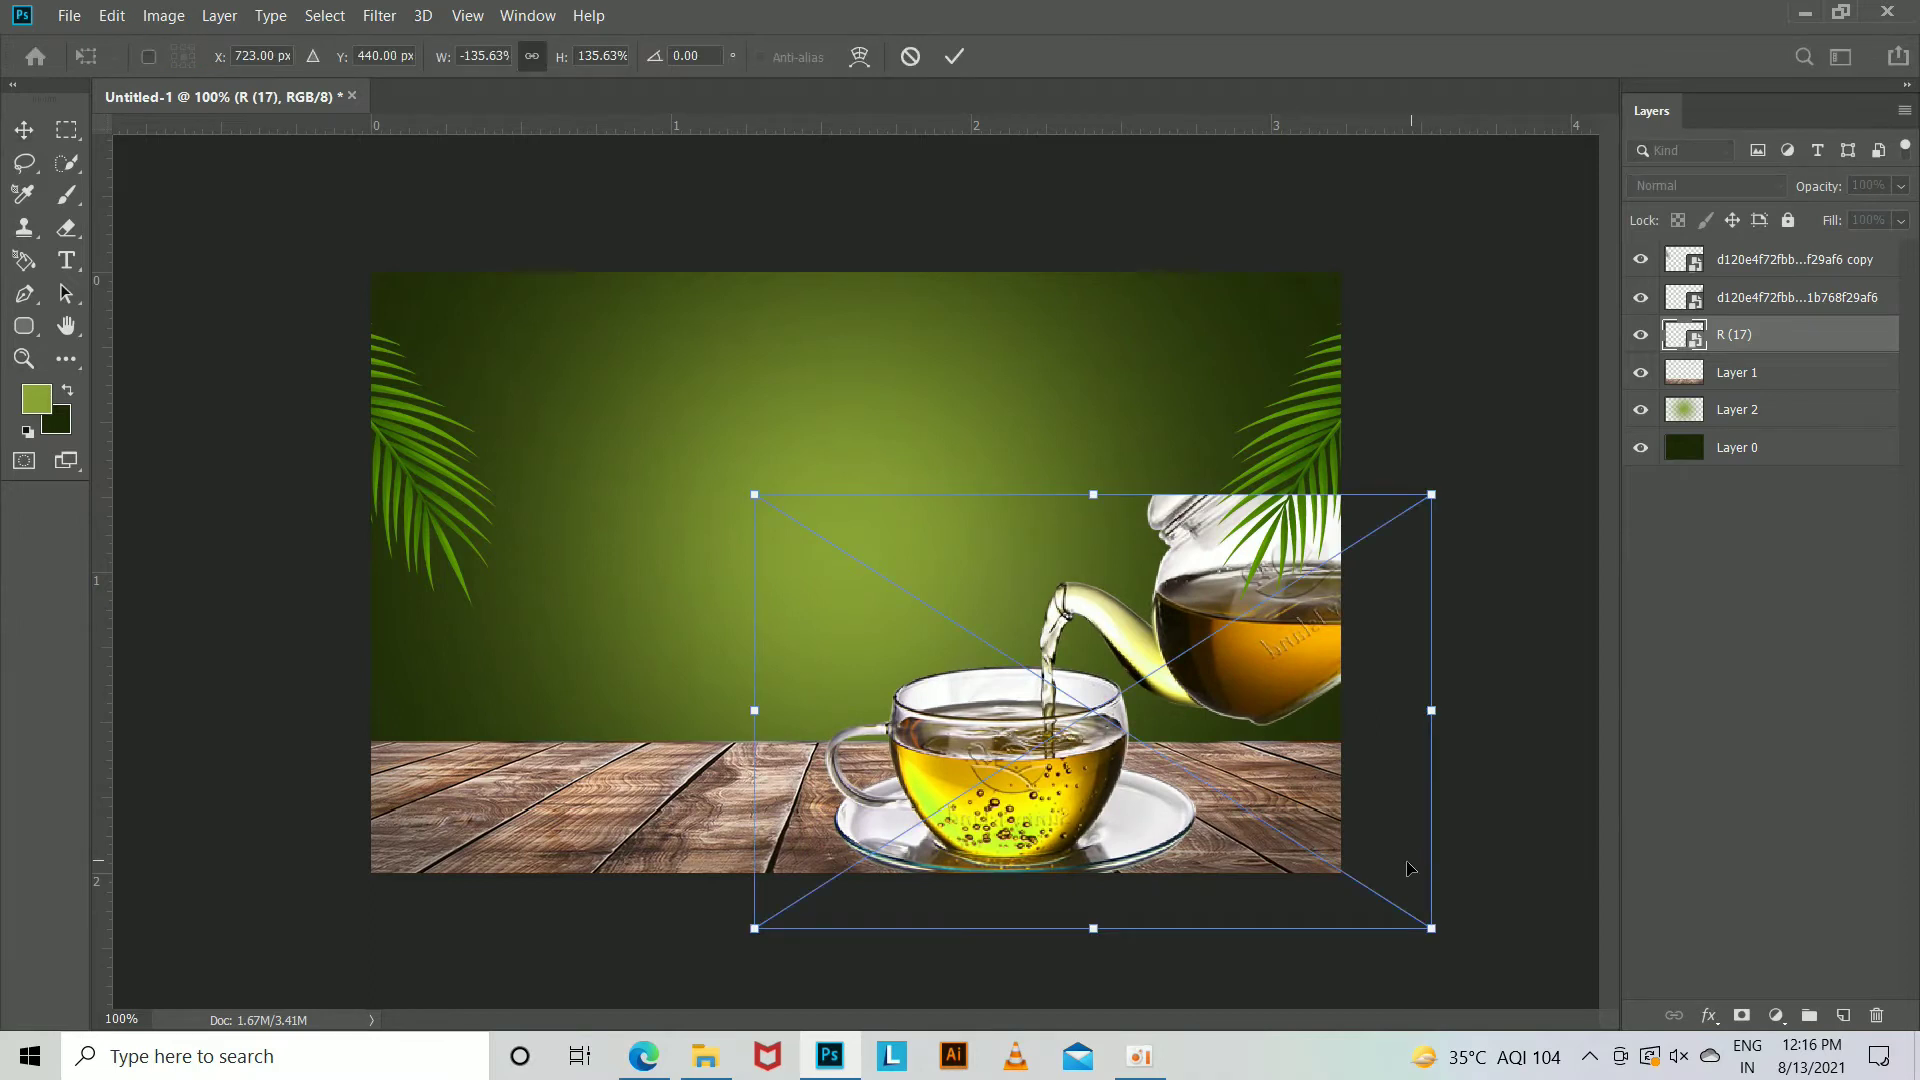
pyautogui.moveTo(1432, 927); pyautogui.dragTo(1303, 810)
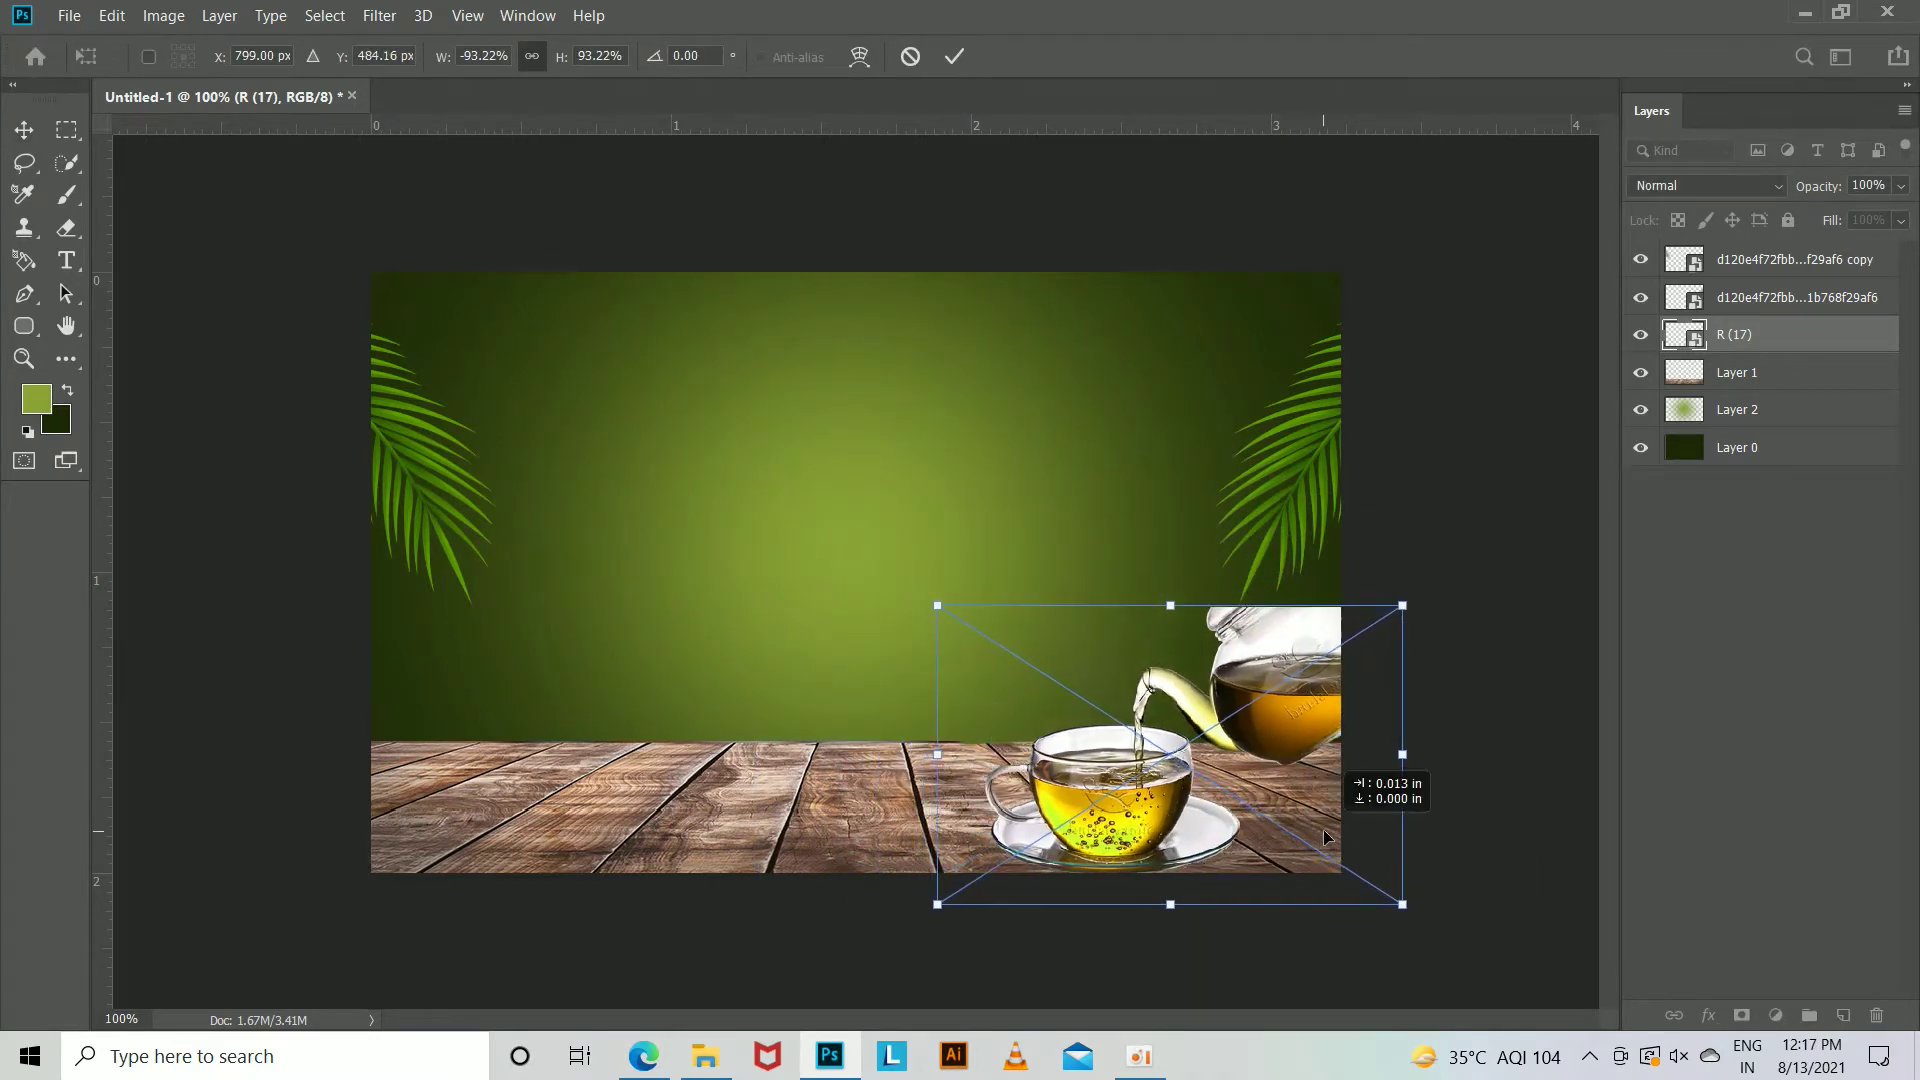
pyautogui.press('Return')
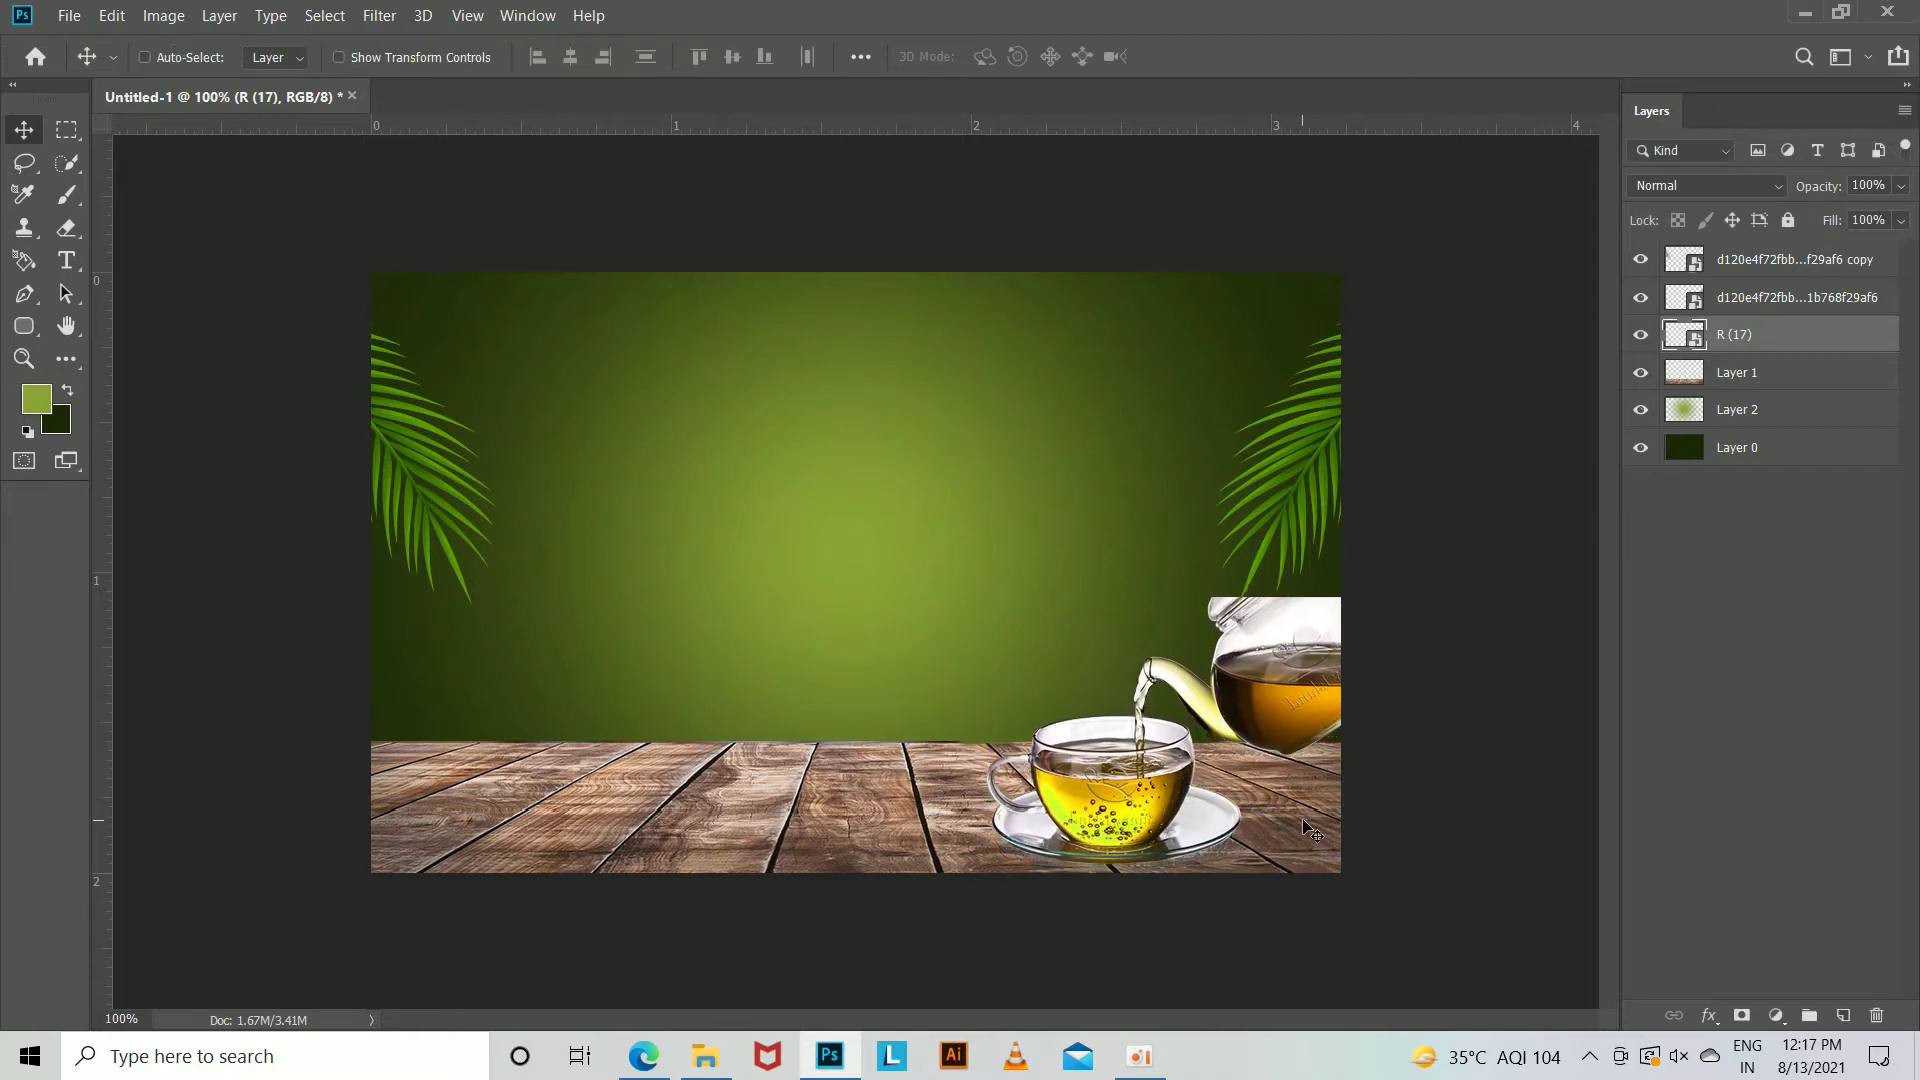
# Nudge the right palm up and paint a soft black (000000) blob on a new layer above R (17).
pyautogui.moveTo(1311, 464); pyautogui.dragTo(1340, 429)
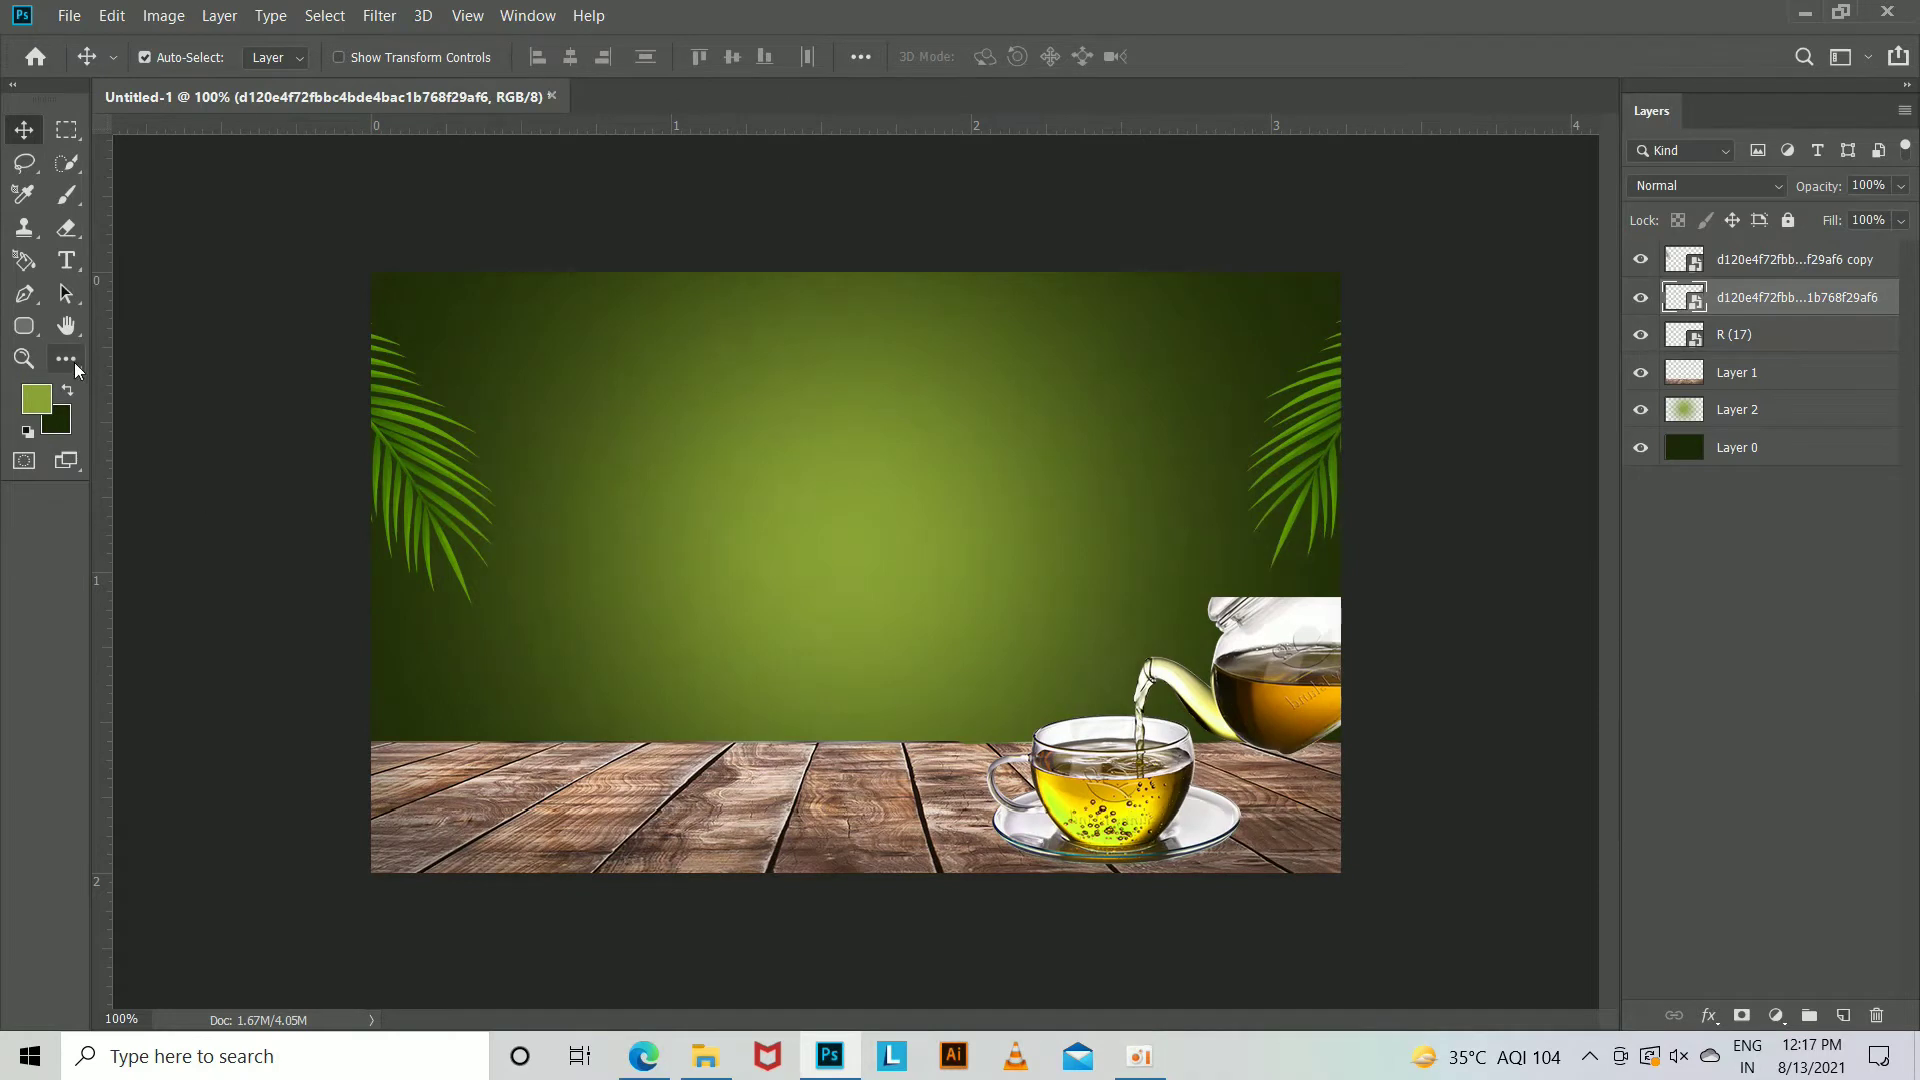
pyautogui.click(68, 197)
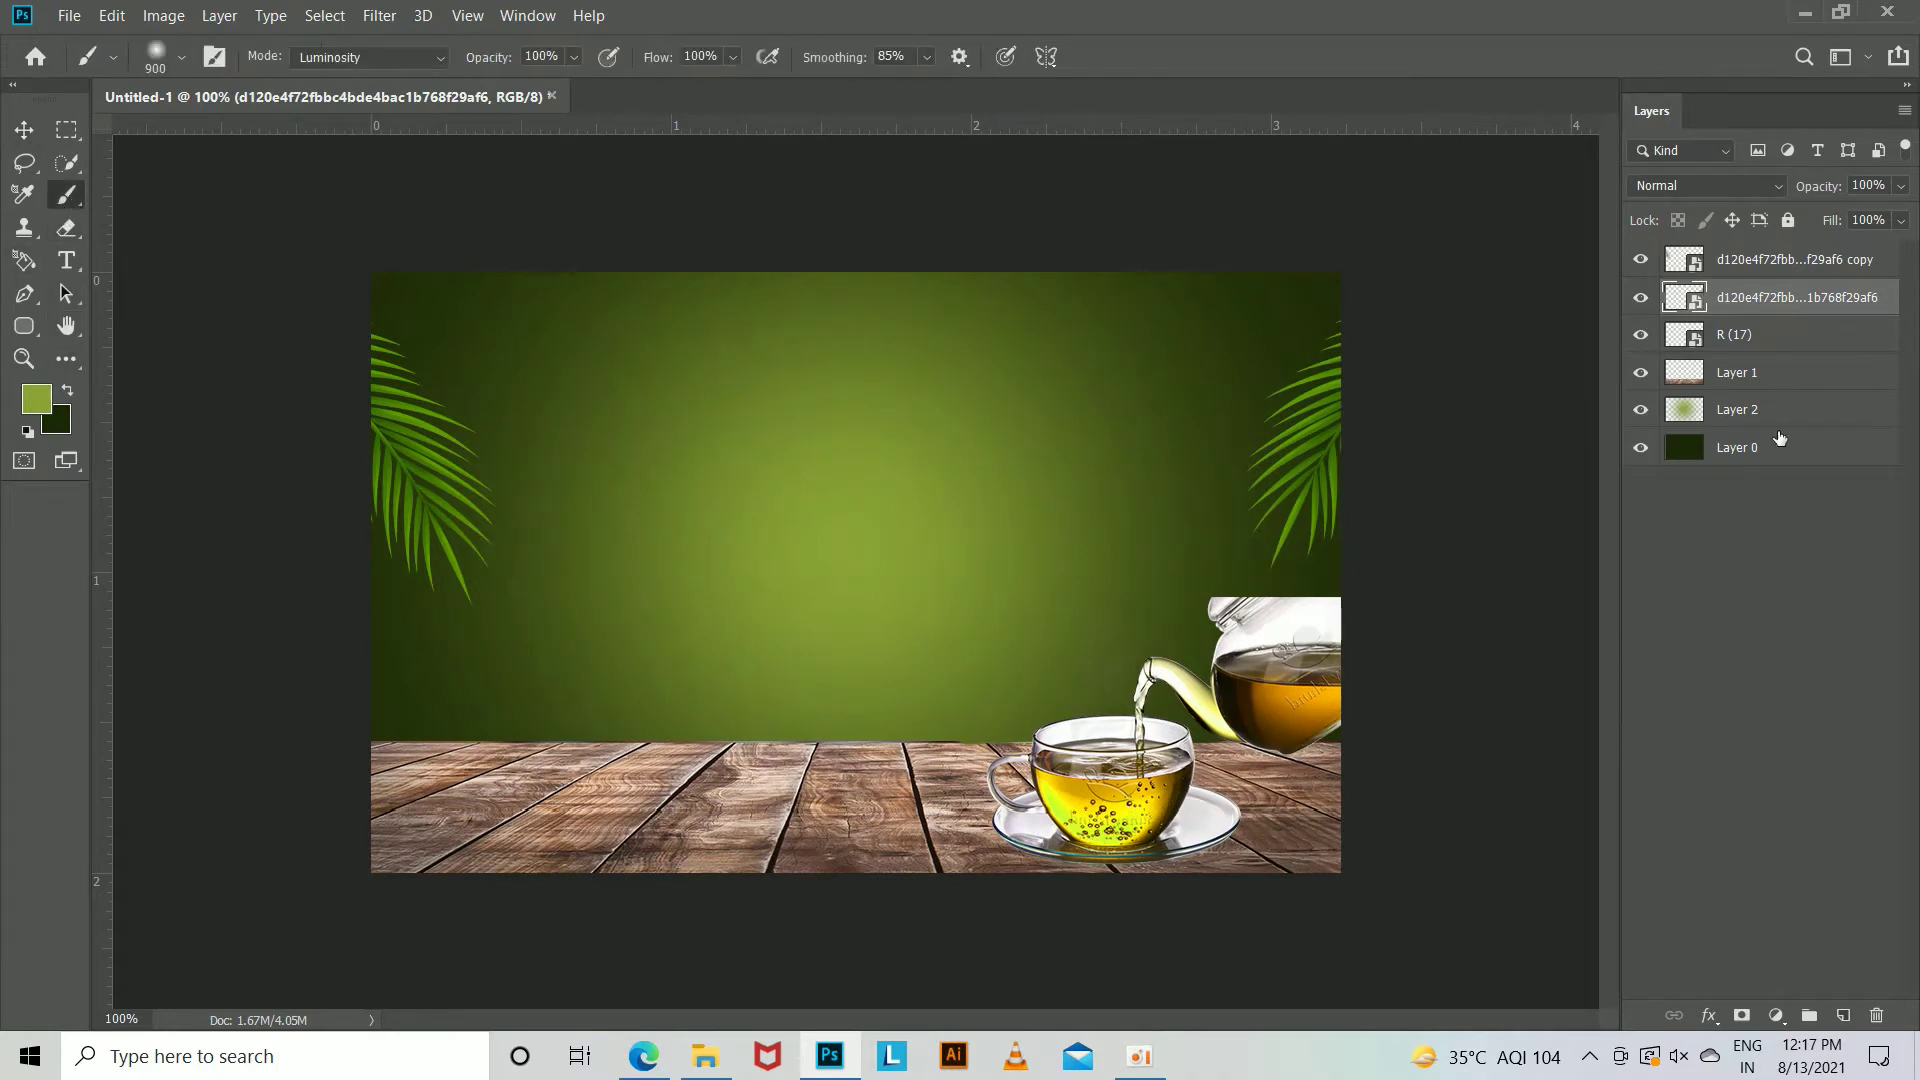
pyautogui.click(1754, 338)
pyautogui.click(1843, 1015)
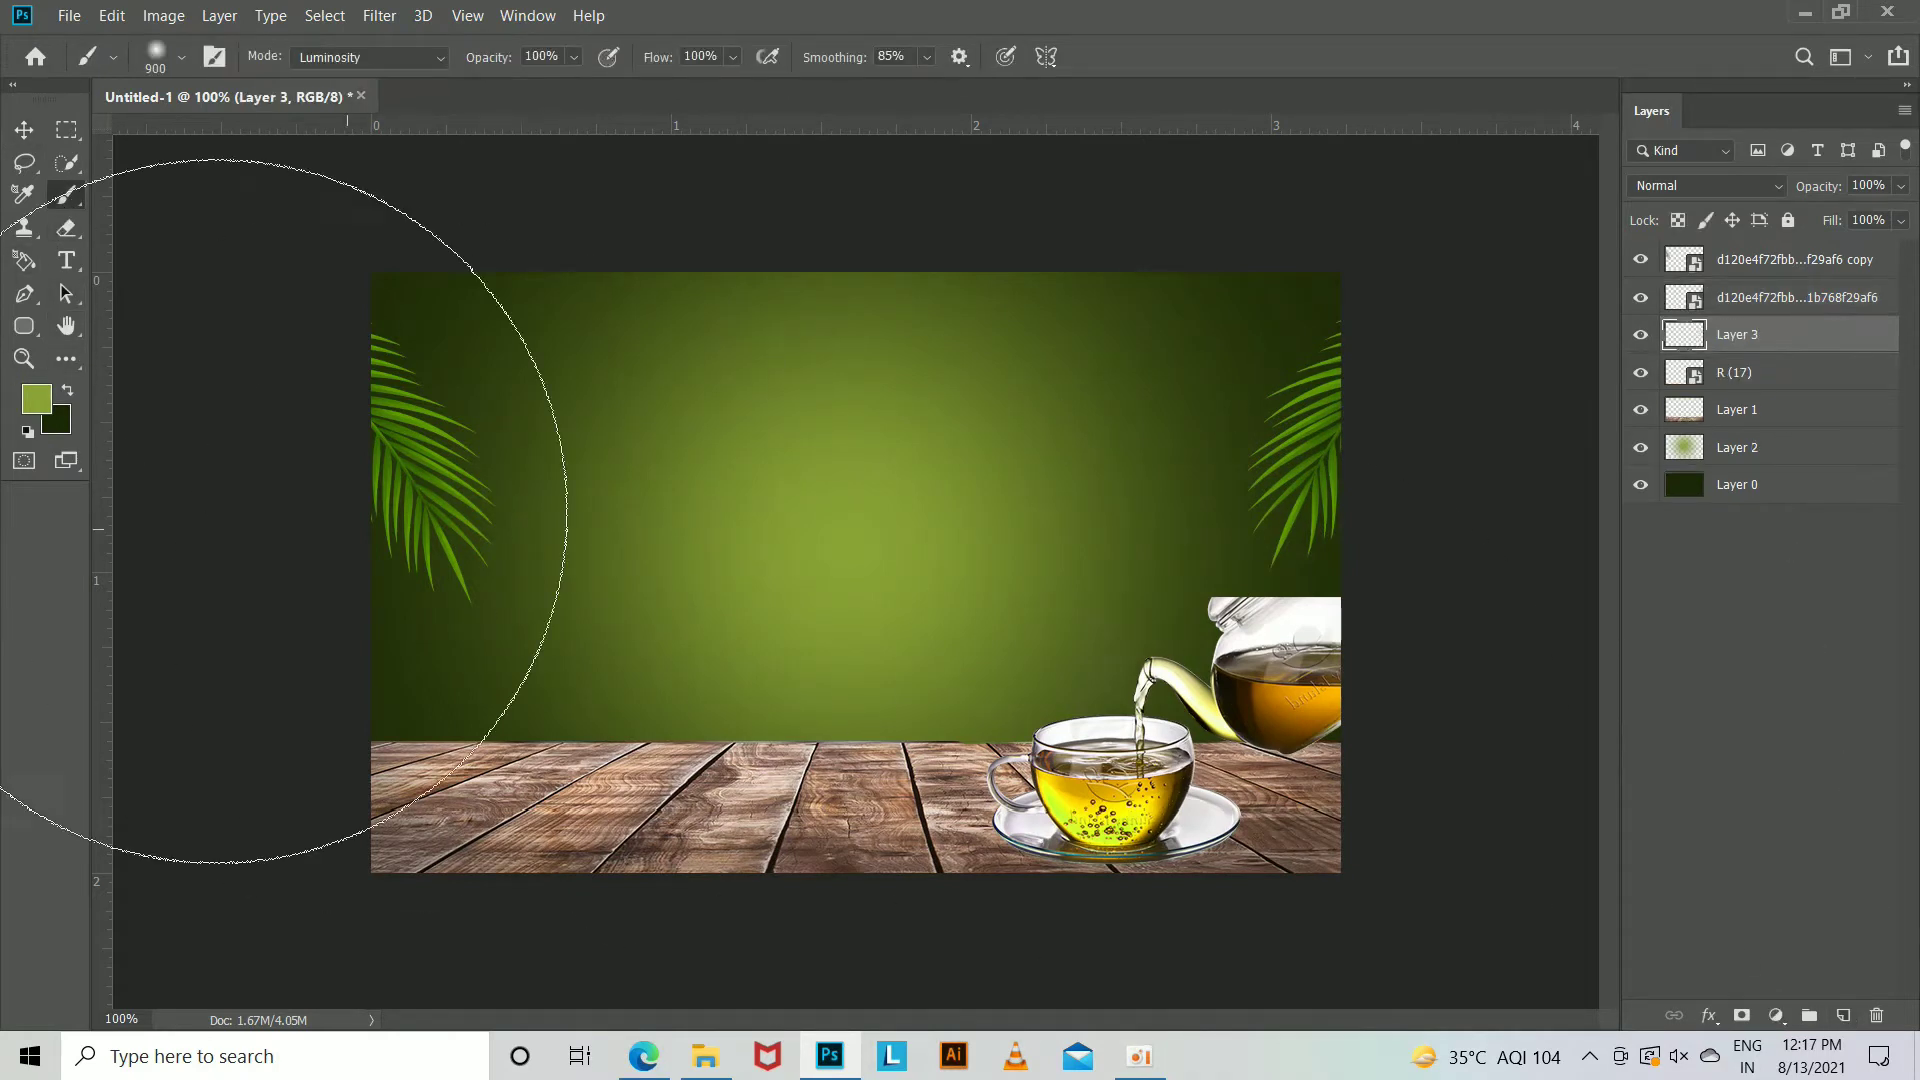
pyautogui.click(36, 399)
pyautogui.write('000000')
pyautogui.click(1809, 578)
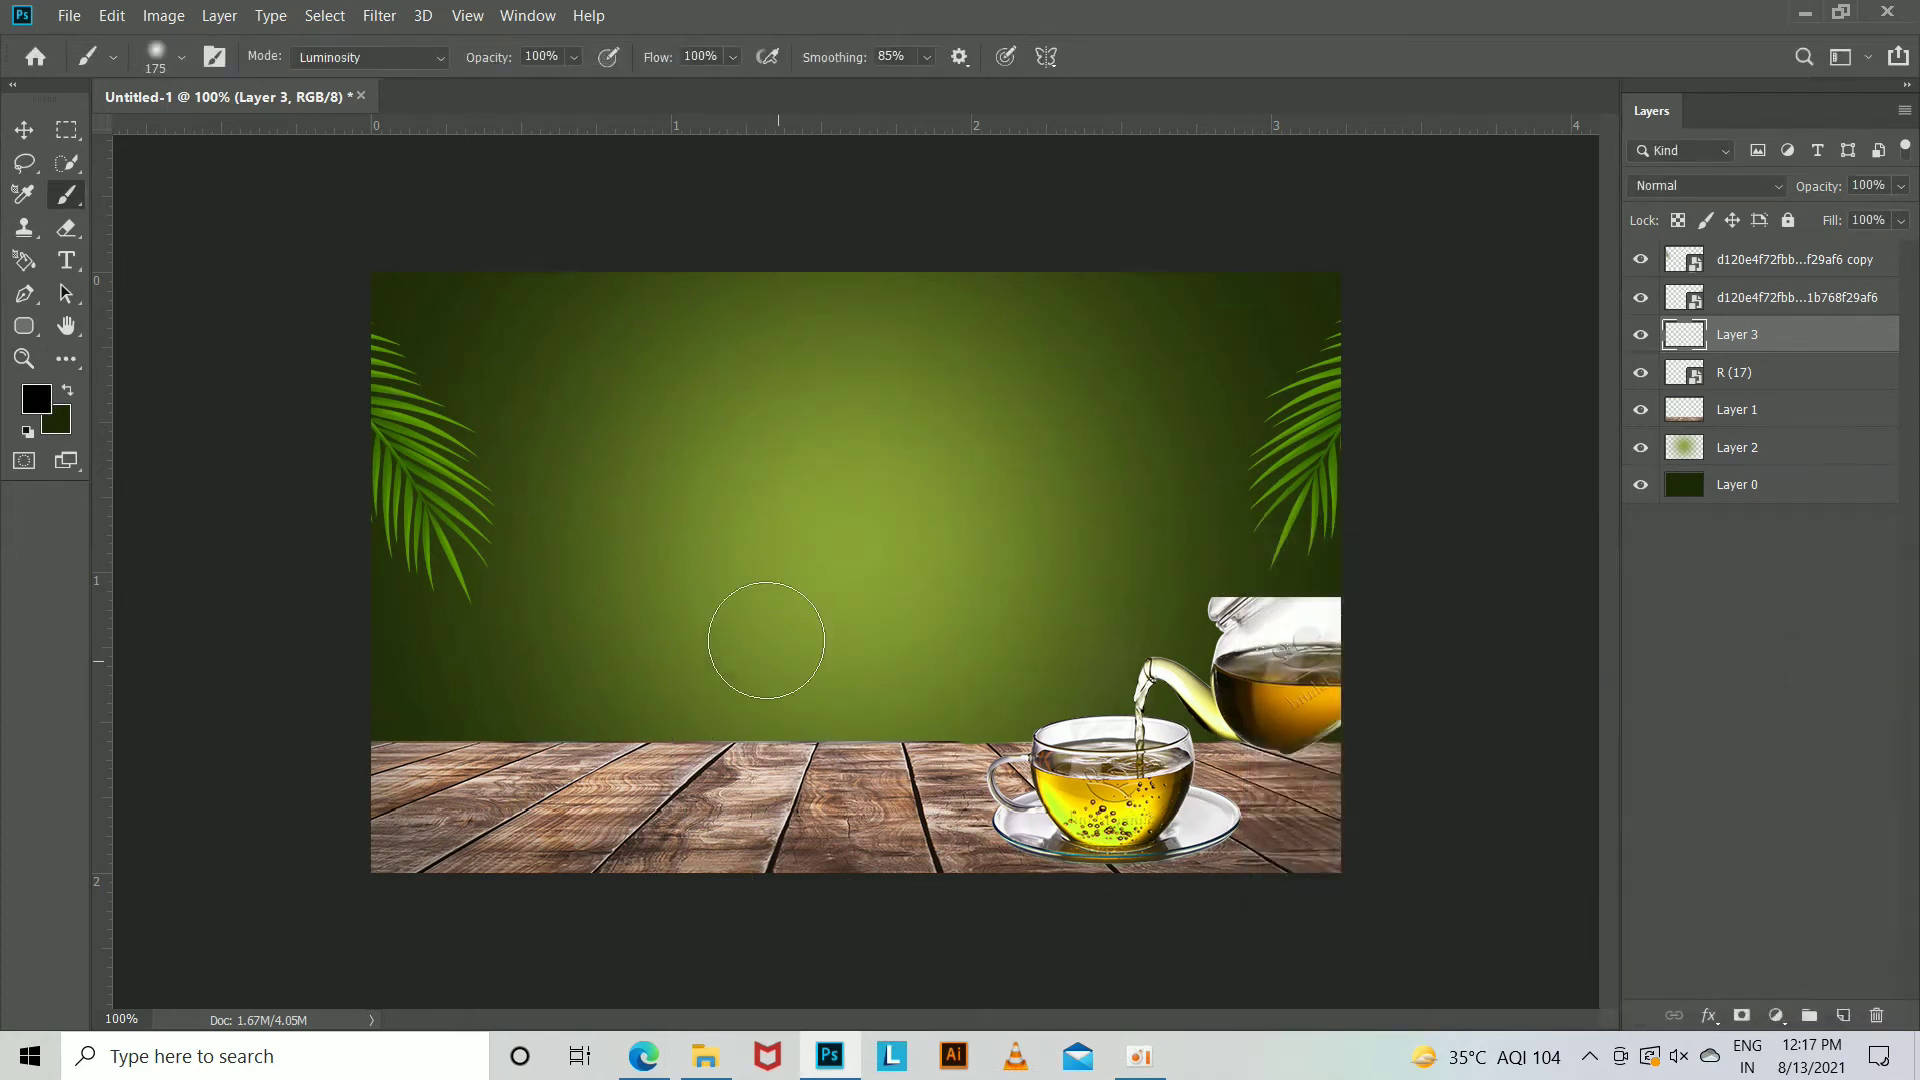
pyautogui.click(765, 540)
# Flatten the black blob into a wide thin shadow beneath the teacup.
pyautogui.hotkey('ctrl', 't')
pyautogui.moveTo(767, 421); pyautogui.dragTo(766, 644)
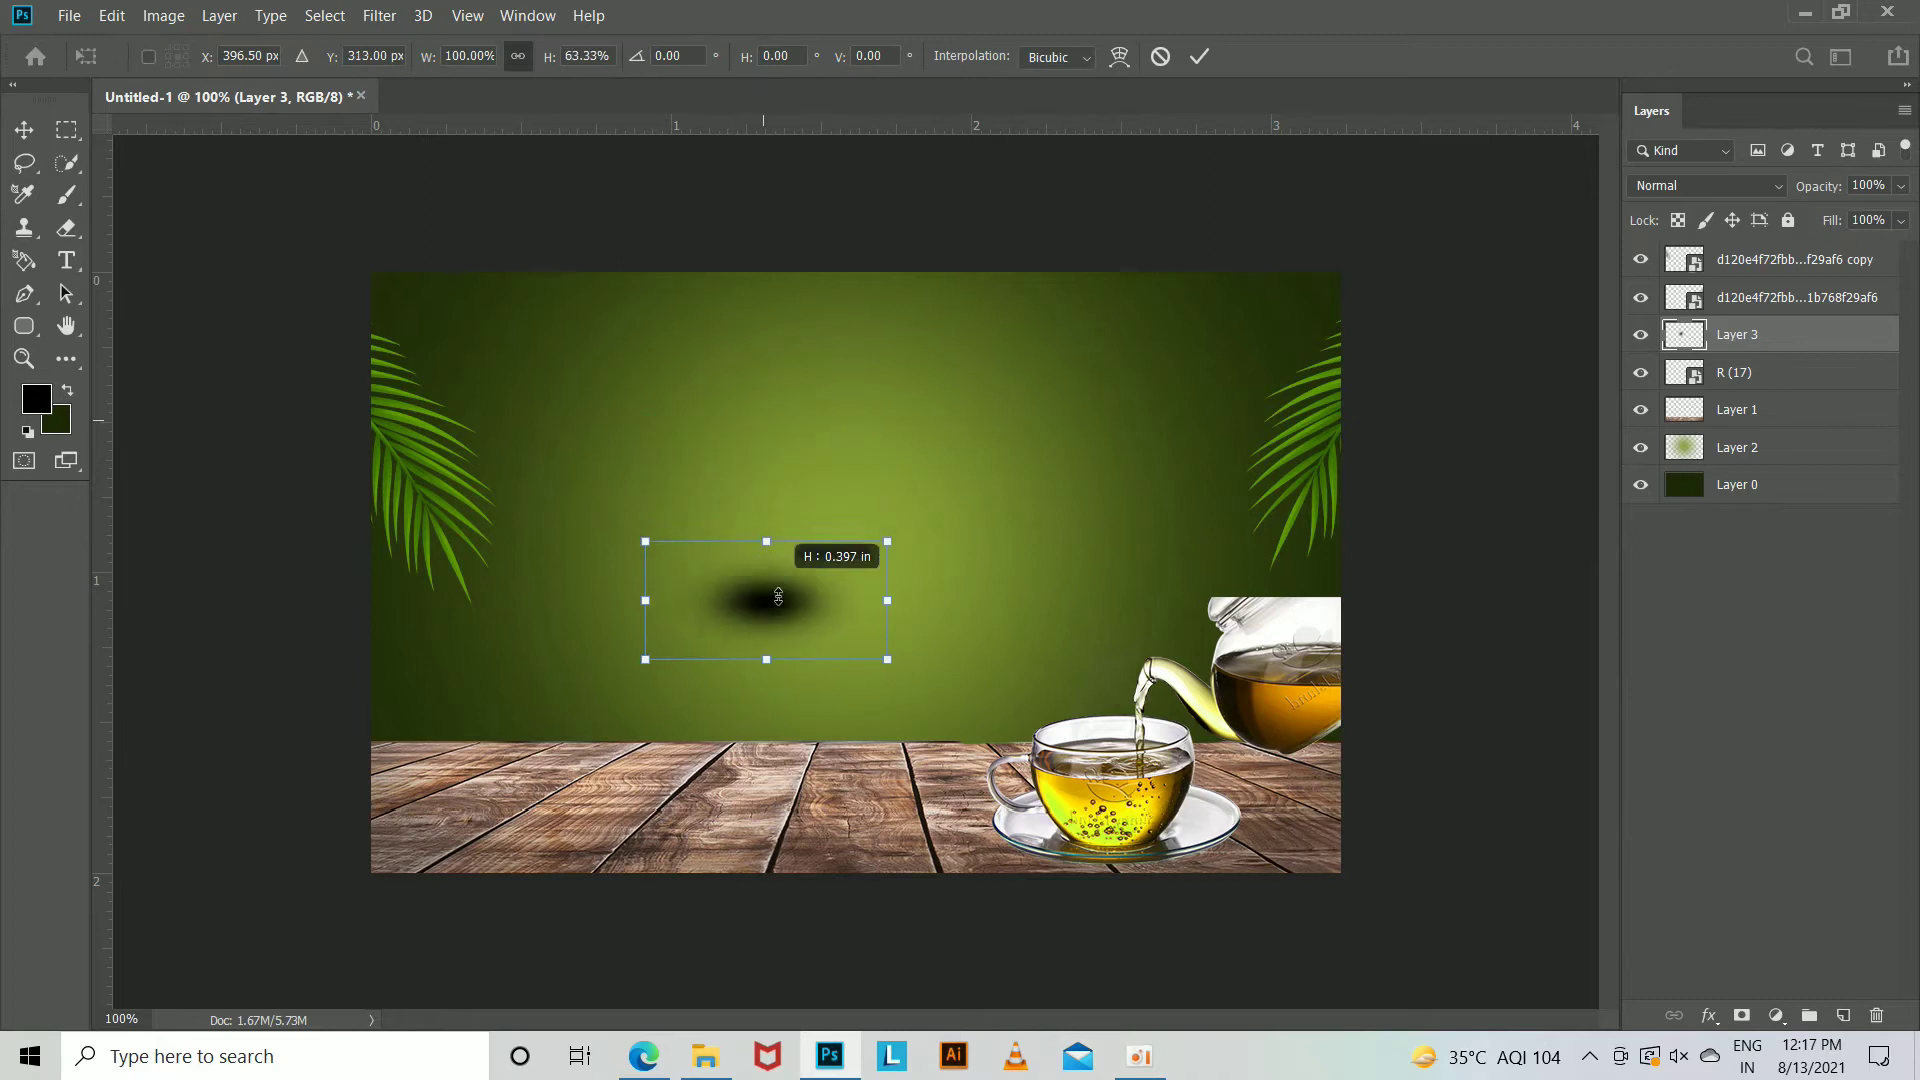
pyautogui.moveTo(886, 662); pyautogui.dragTo(1213, 865)
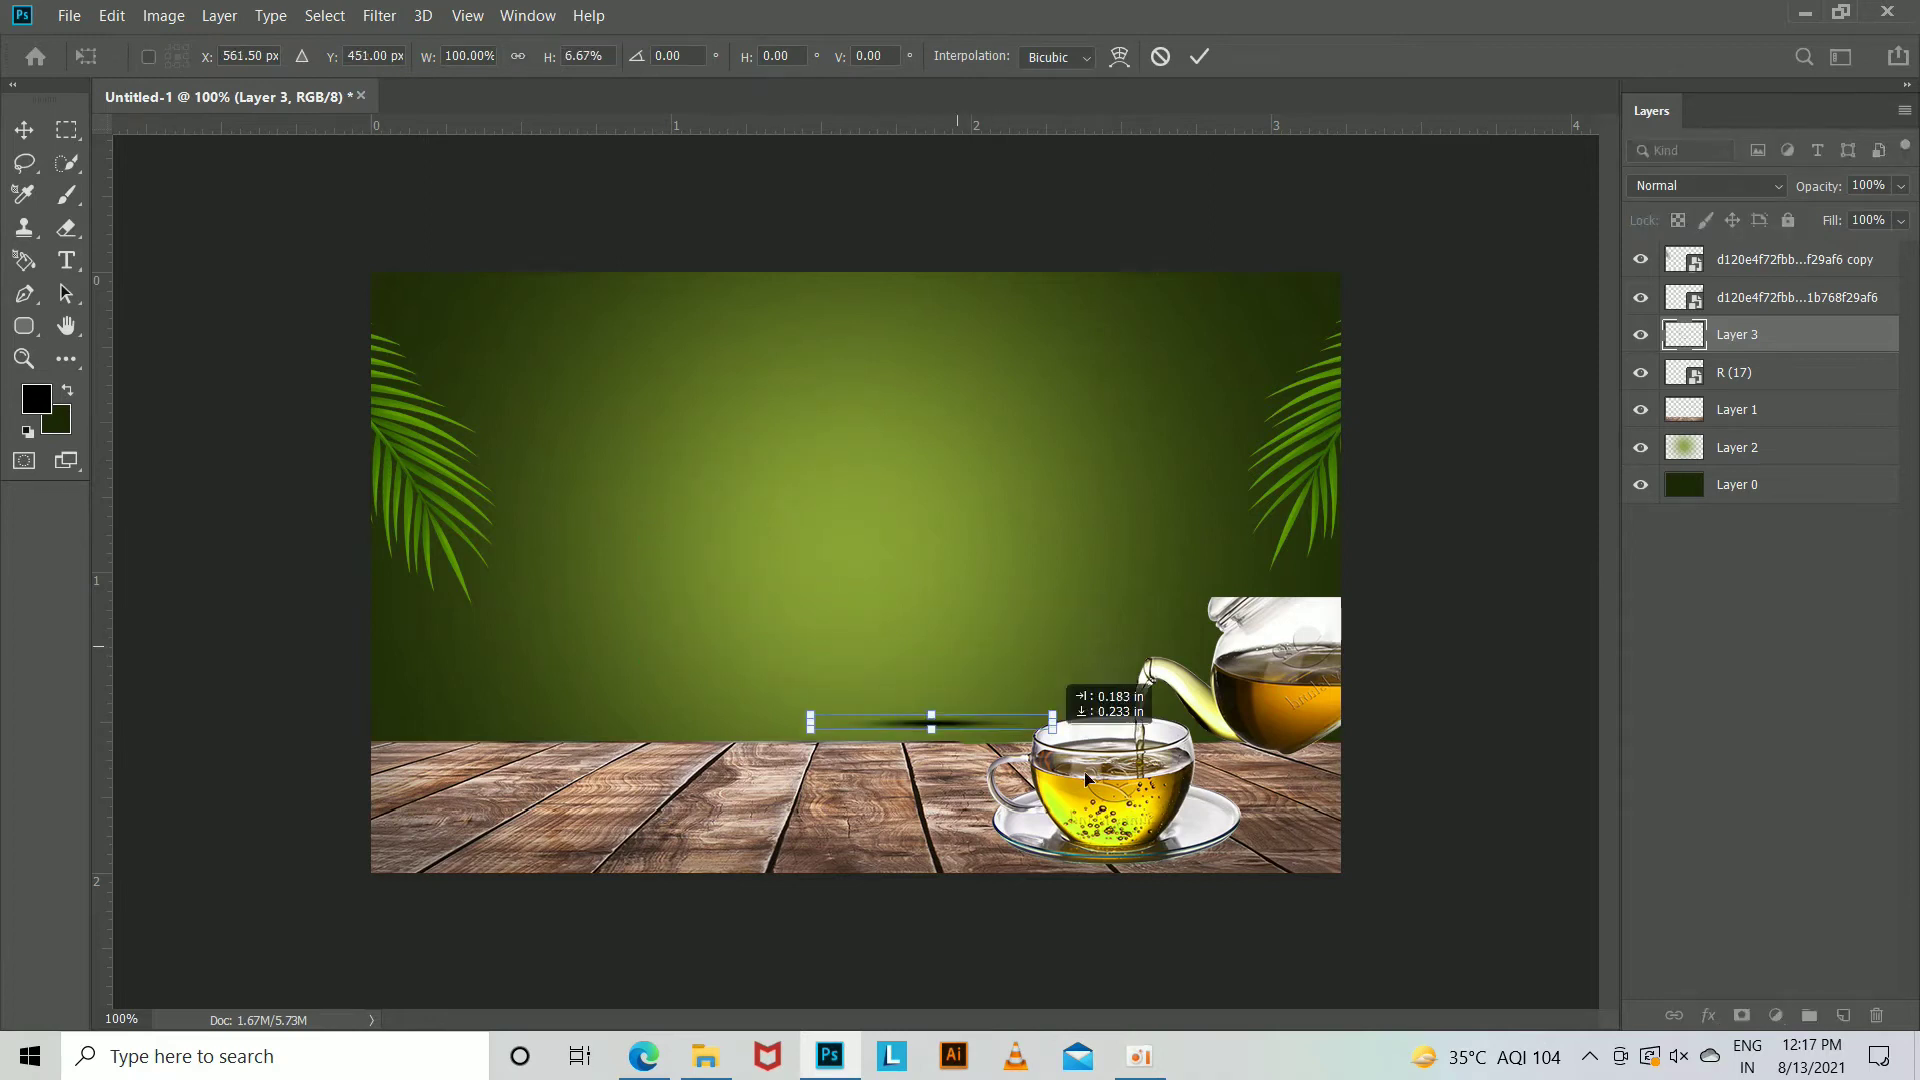
pyautogui.press('Return')
pyautogui.press('b')
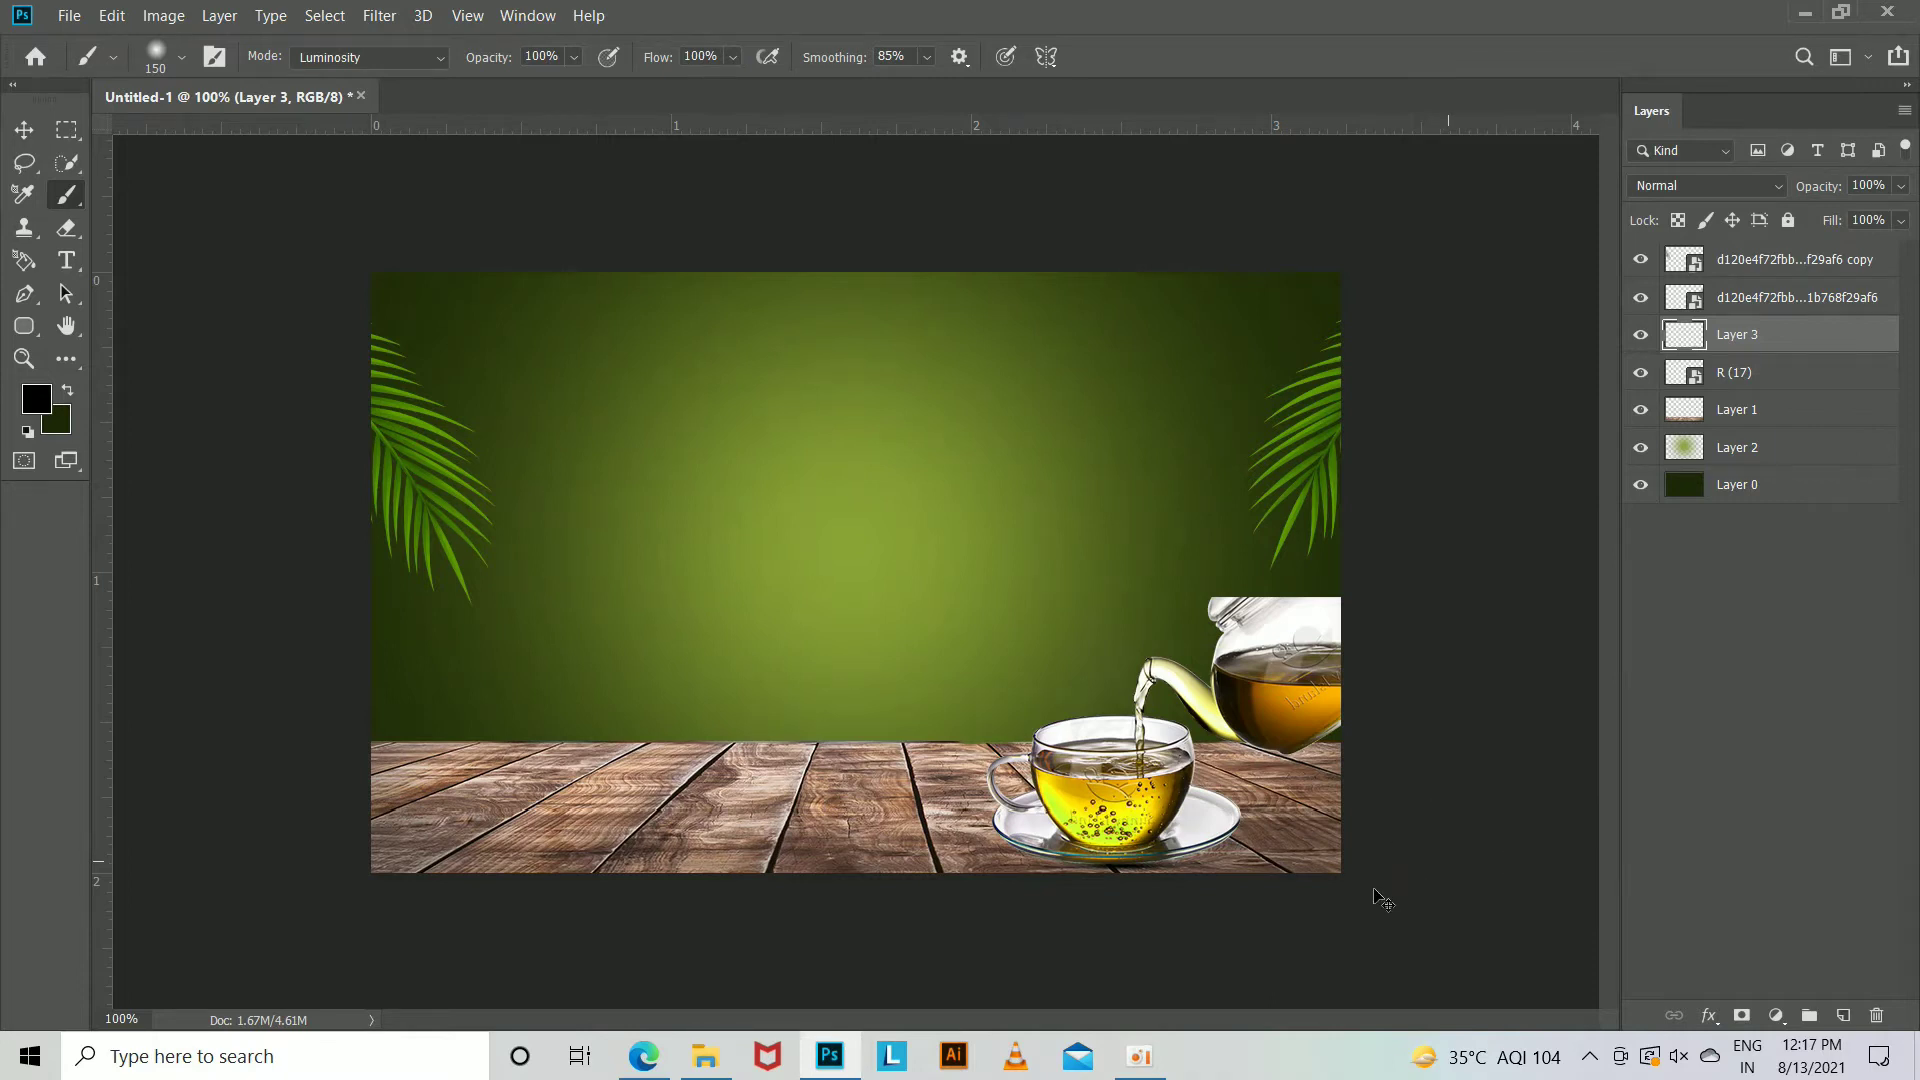
pyautogui.hotkey('ctrl', 't')
pyautogui.moveTo(1240, 864); pyautogui.dragTo(1348, 864)
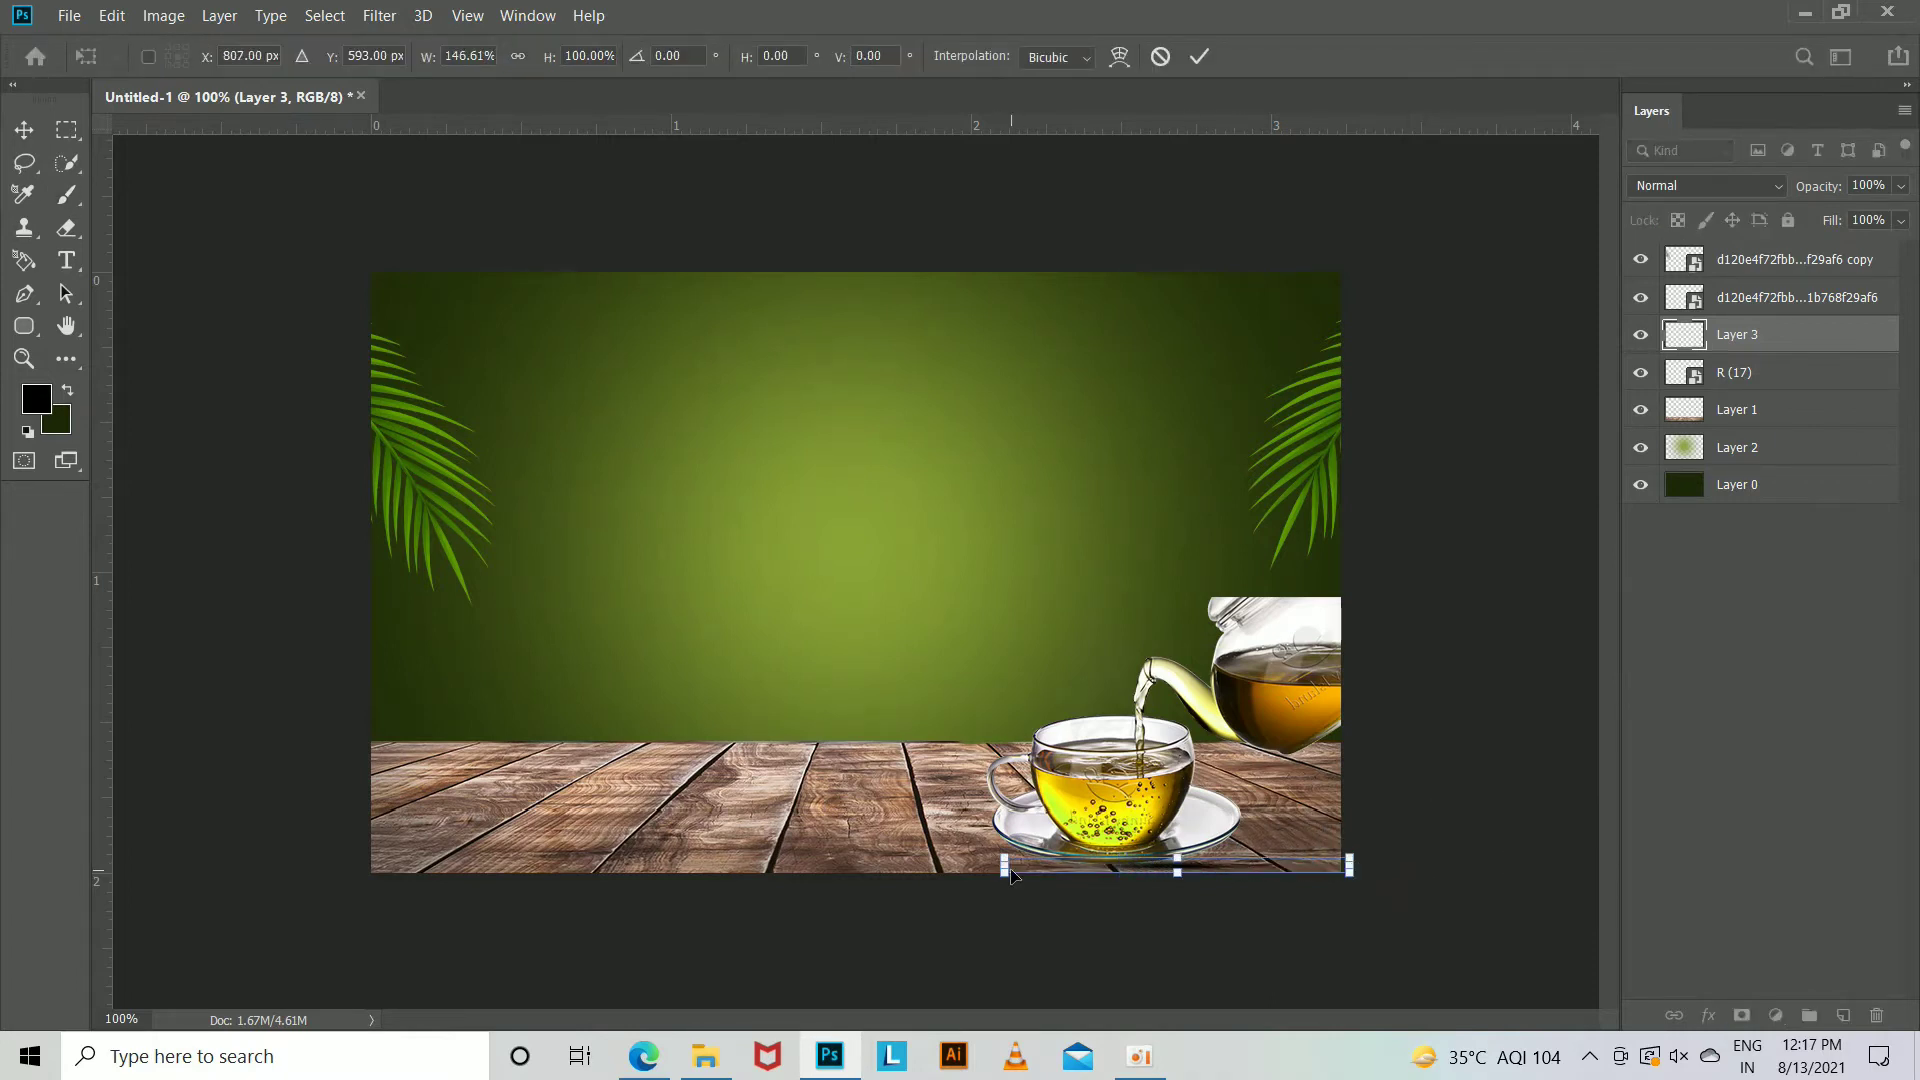
pyautogui.press('Return')
pyautogui.press('b')
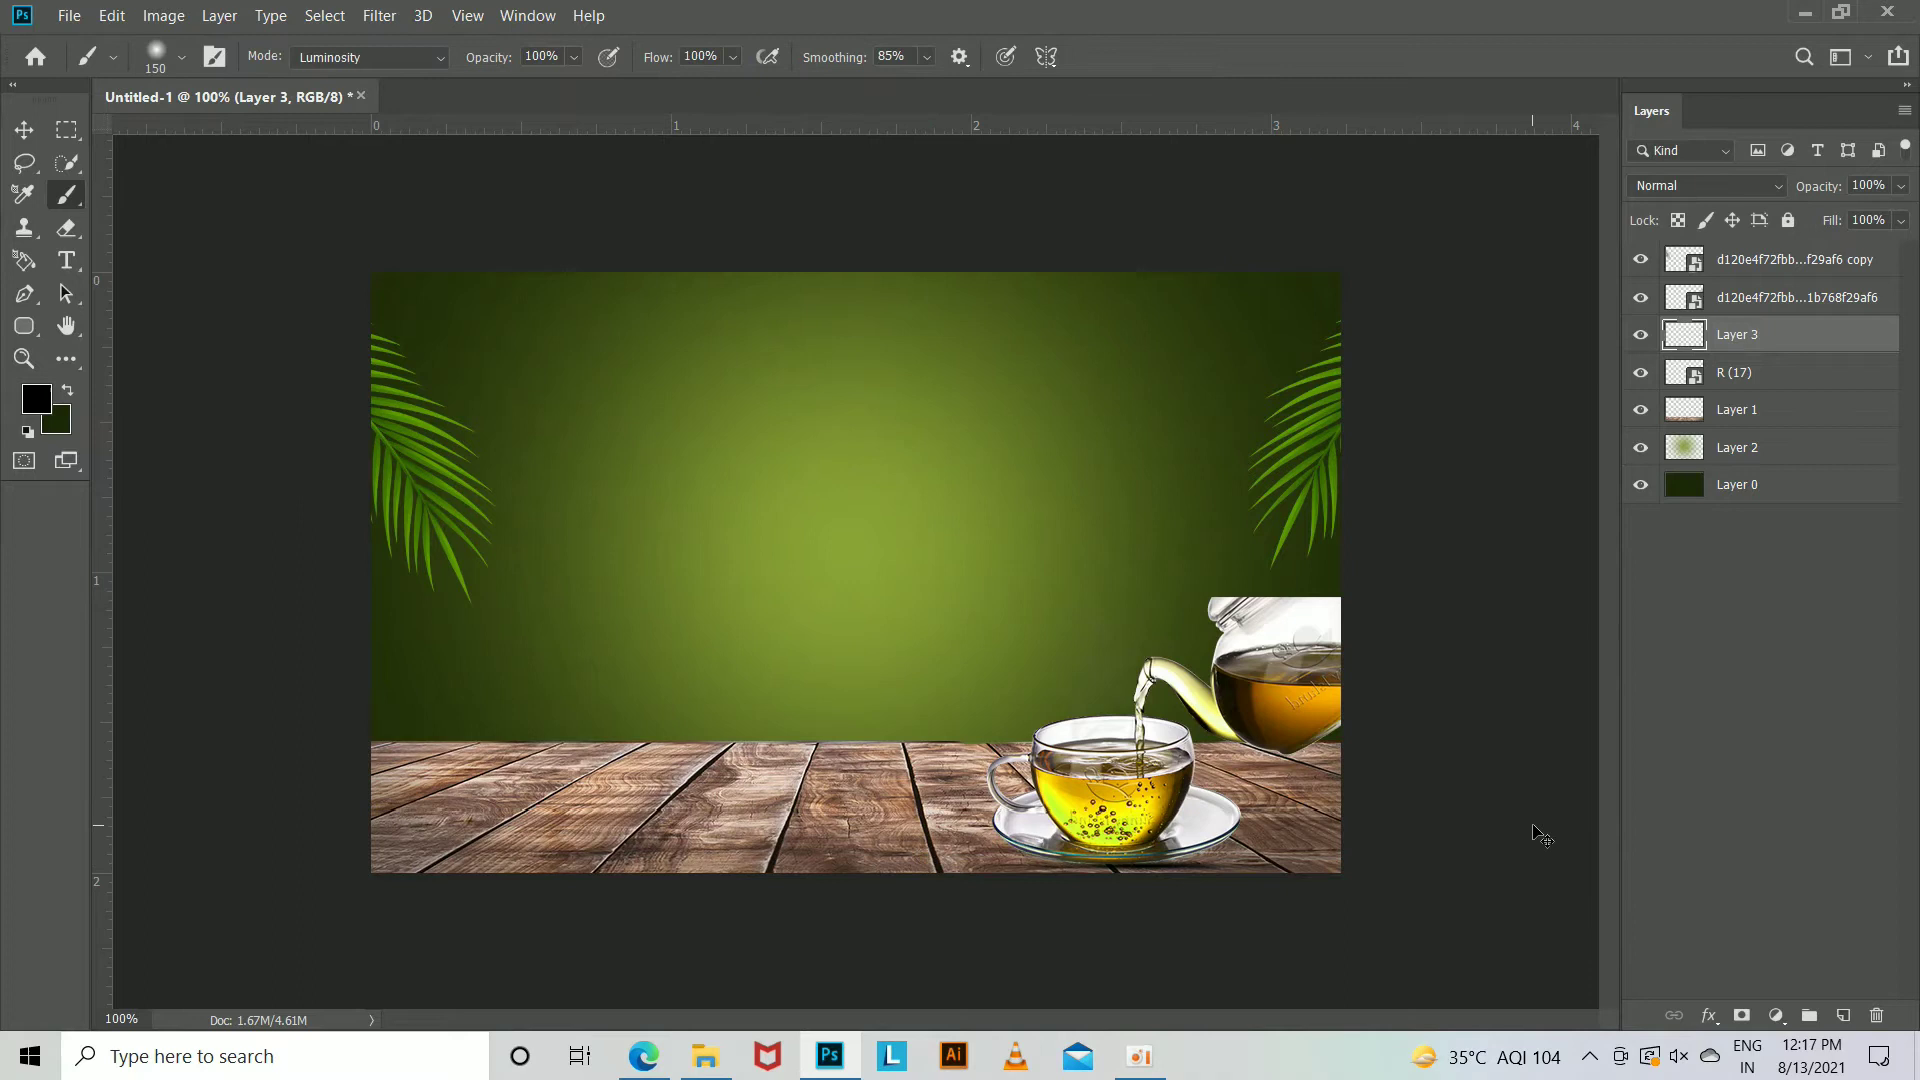
# Enlarge the teacup, teapot and shadow together by about 17%.
pyautogui.press('v')
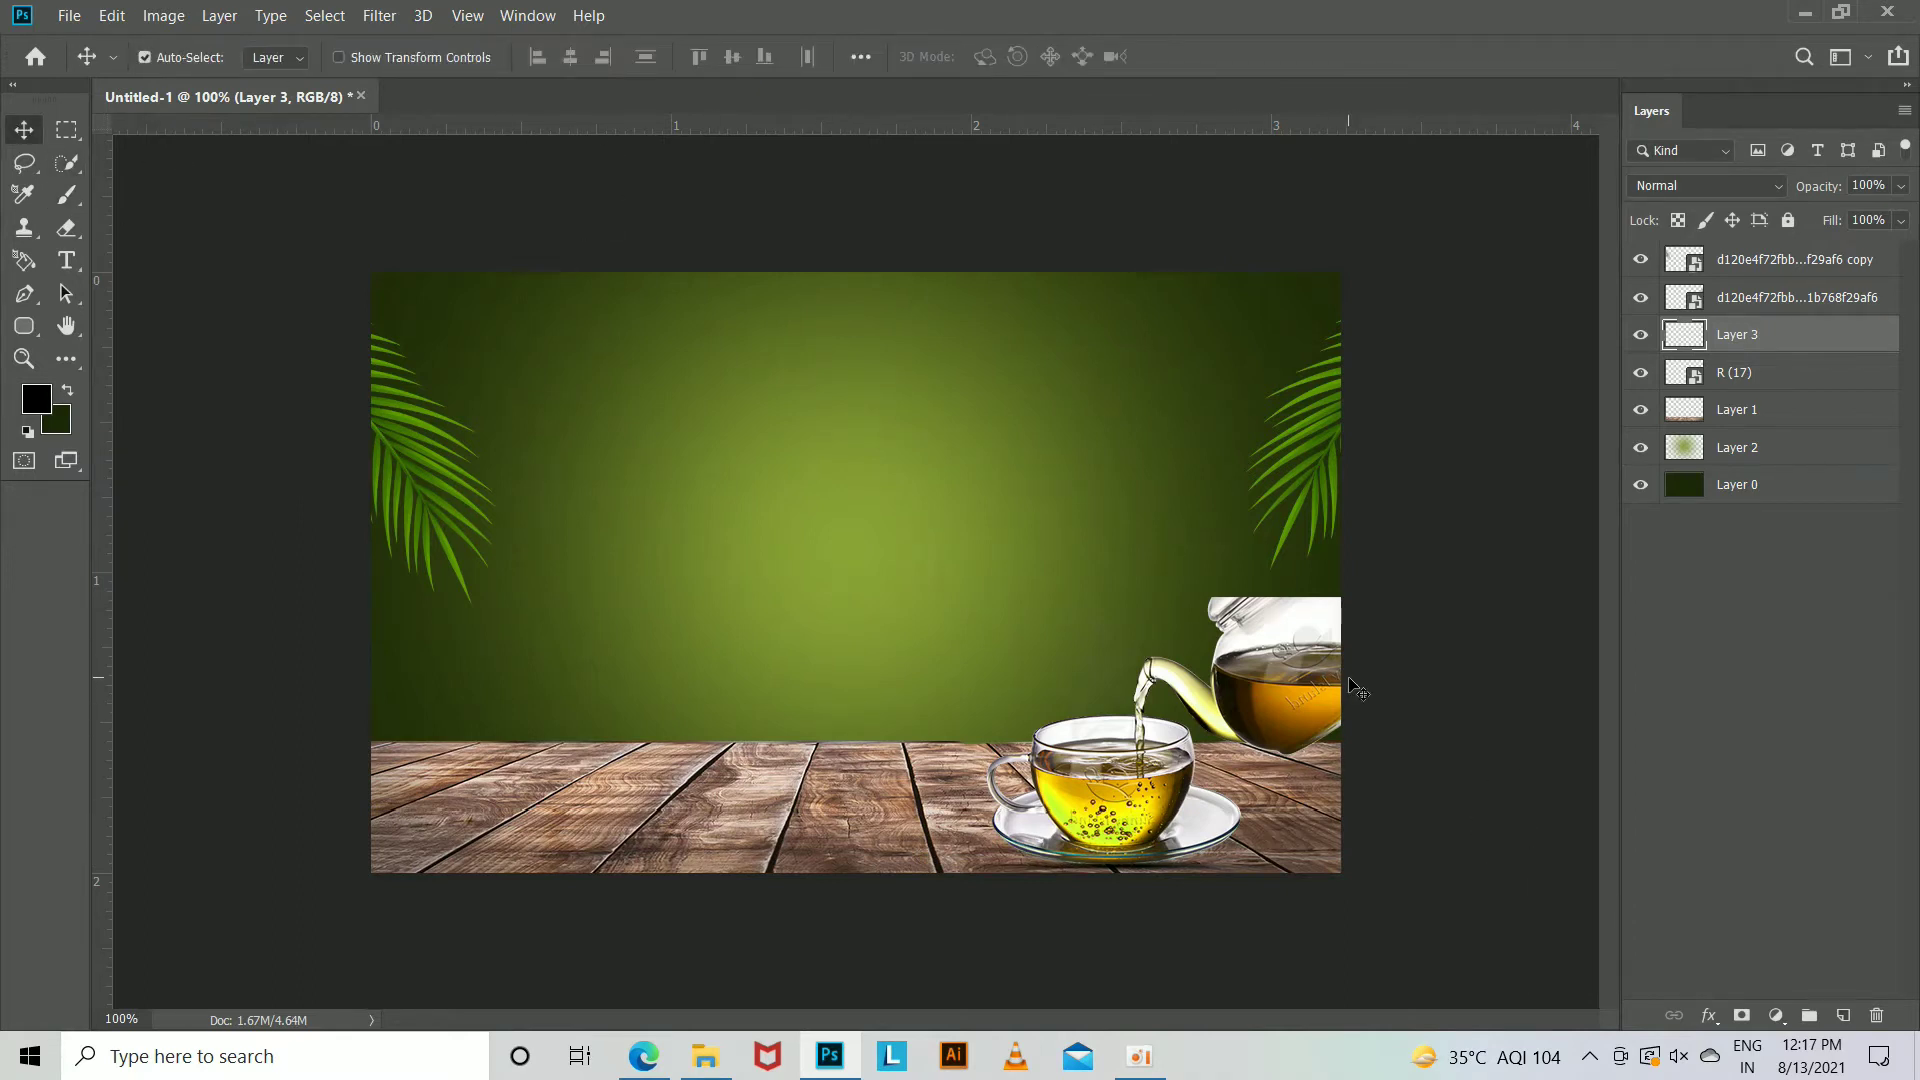
pyautogui.keyDown('ctrl'); pyautogui.click(1738, 388); pyautogui.keyUp('ctrl')
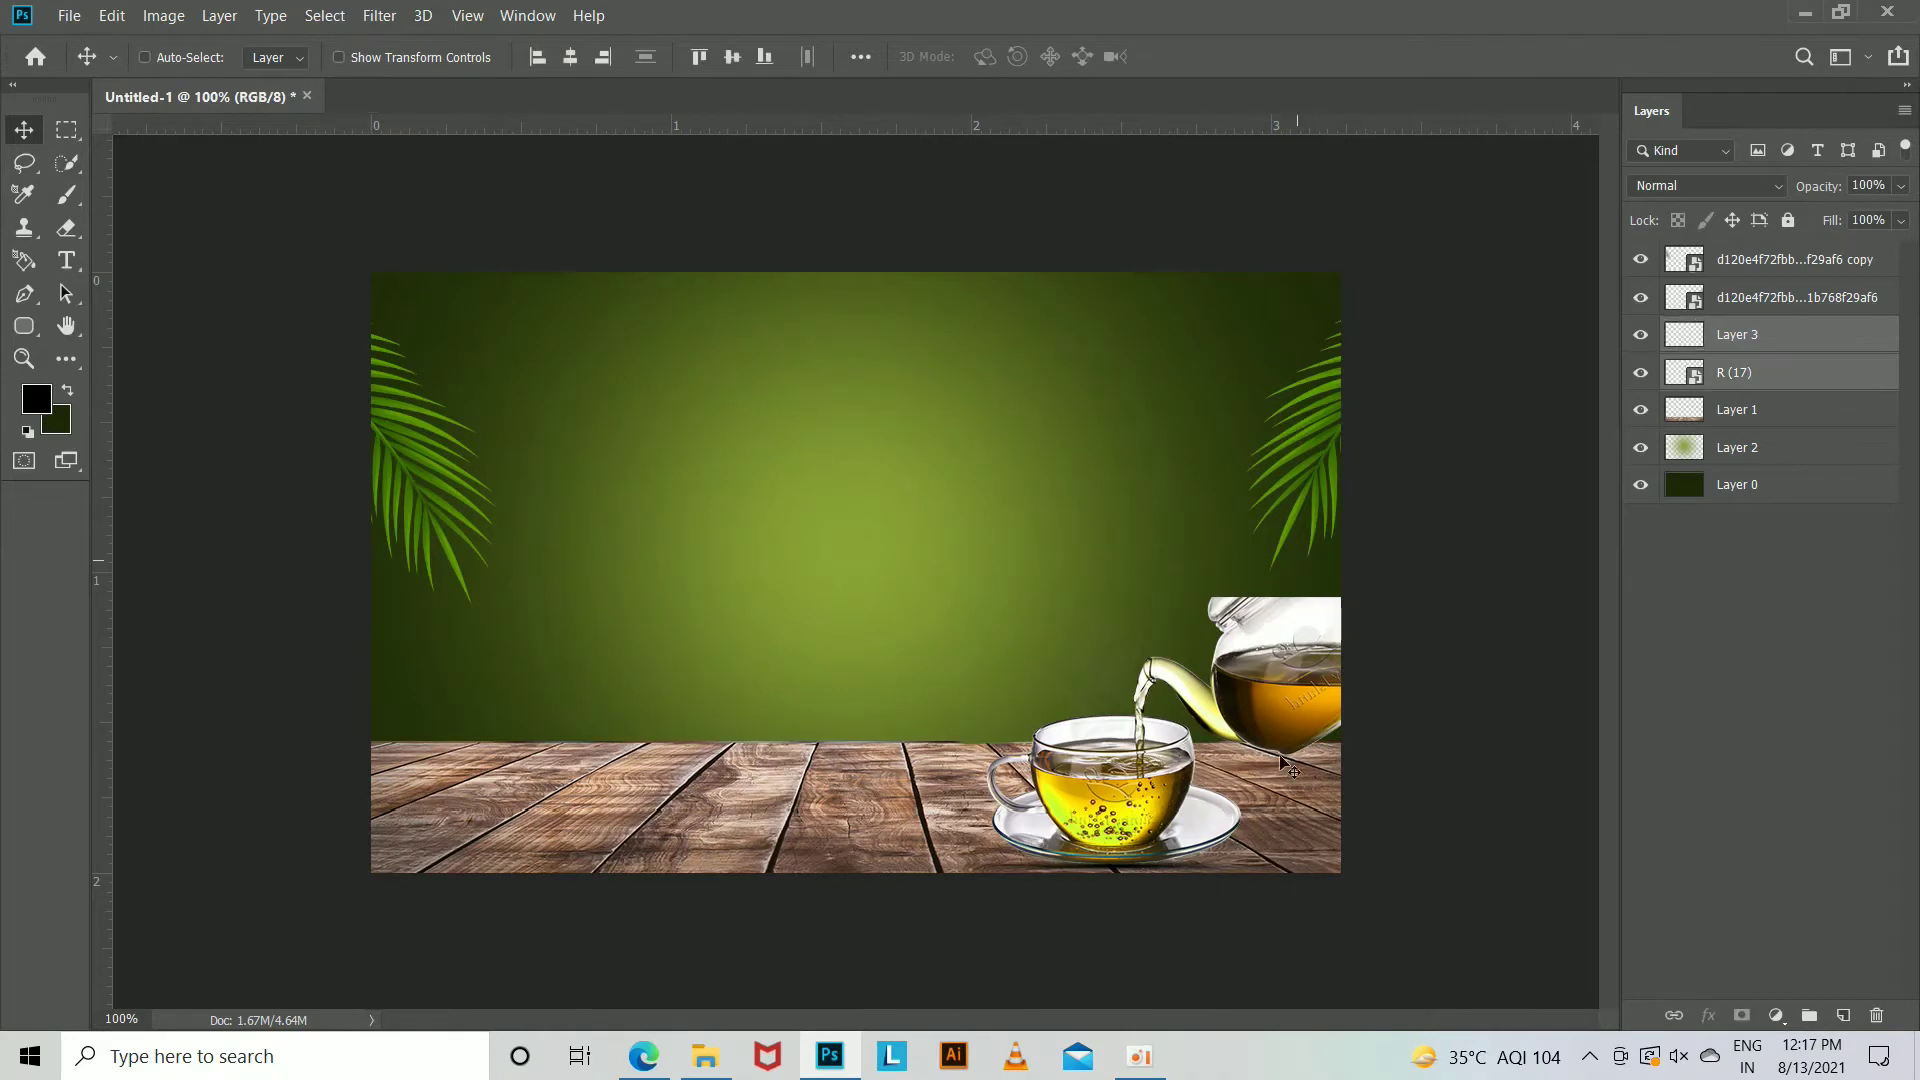
pyautogui.hotkey('ctrl', 't')
pyautogui.moveTo(1401, 857); pyautogui.dragTo(1424, 892)
pyautogui.hotkey('ctrl', 'z')
pyautogui.moveTo(1425, 892); pyautogui.dragTo(1431, 828)
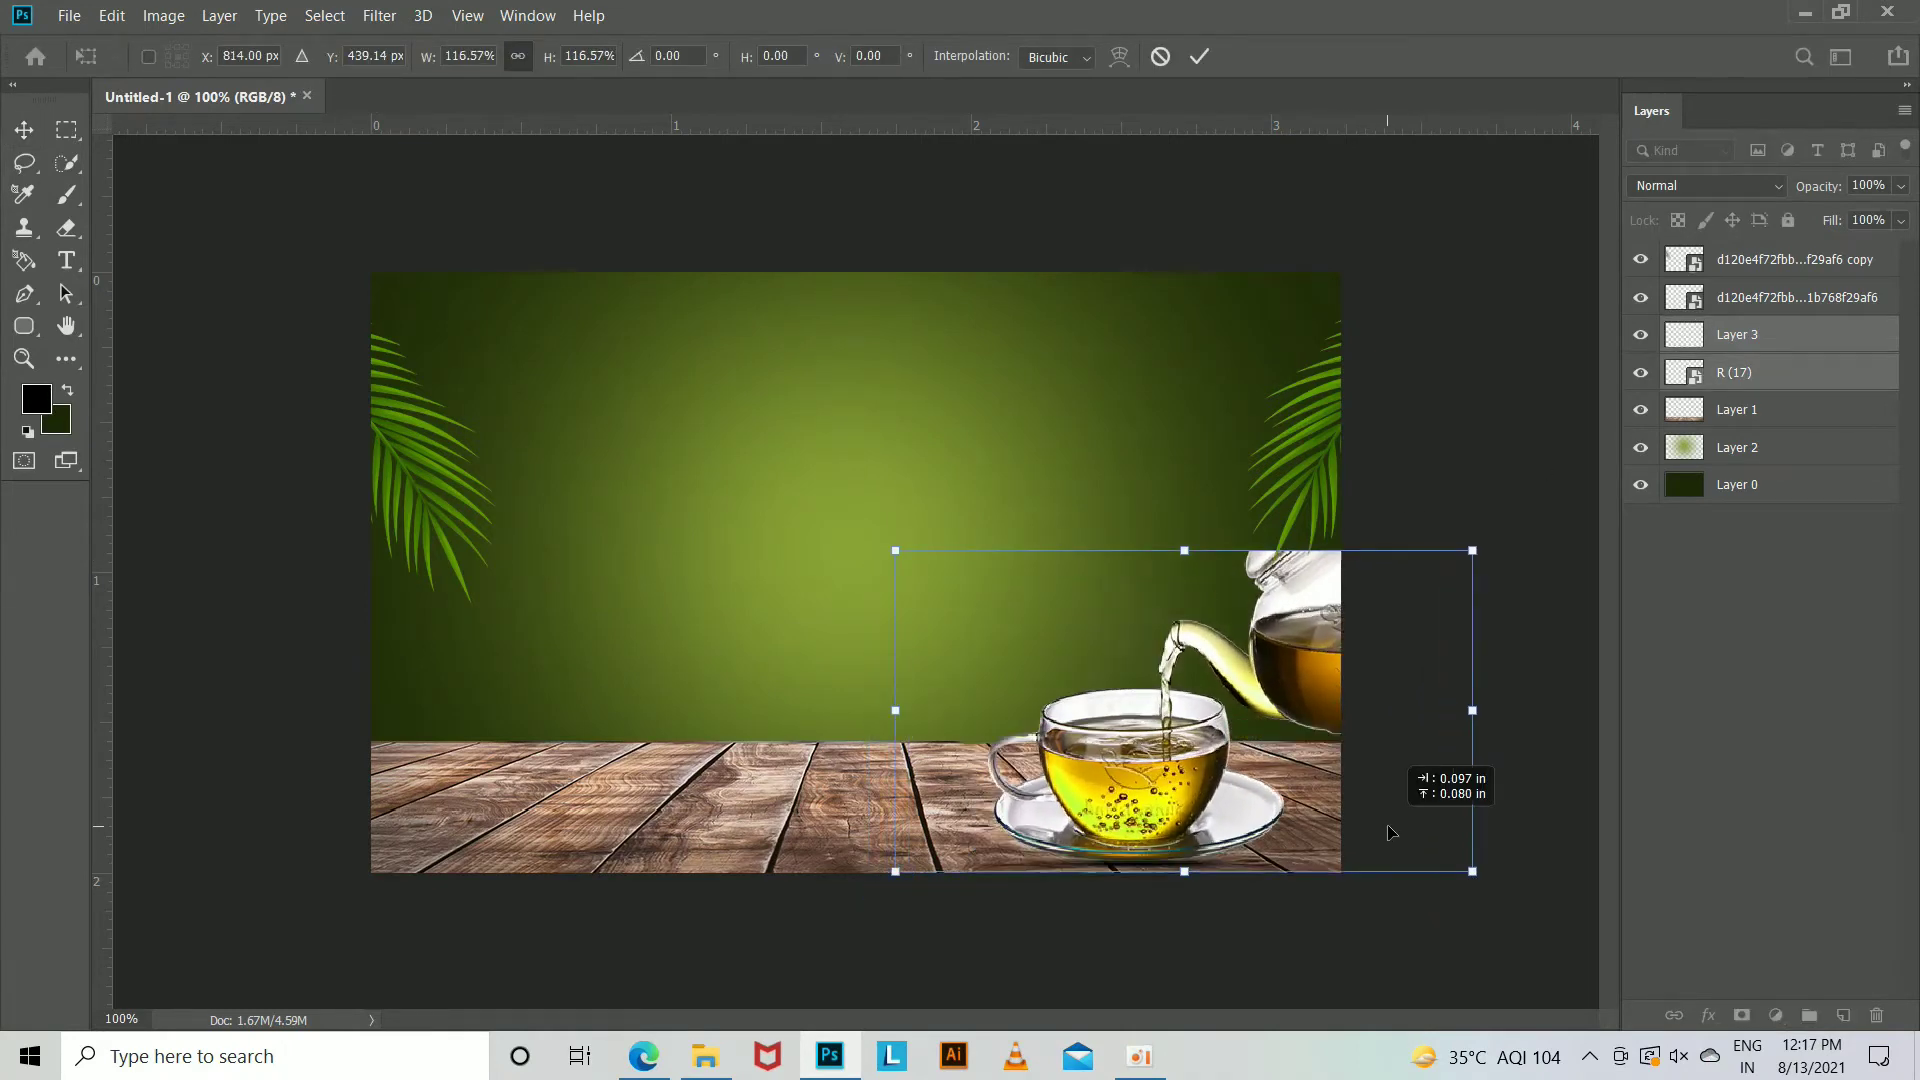
pyautogui.press('Return')
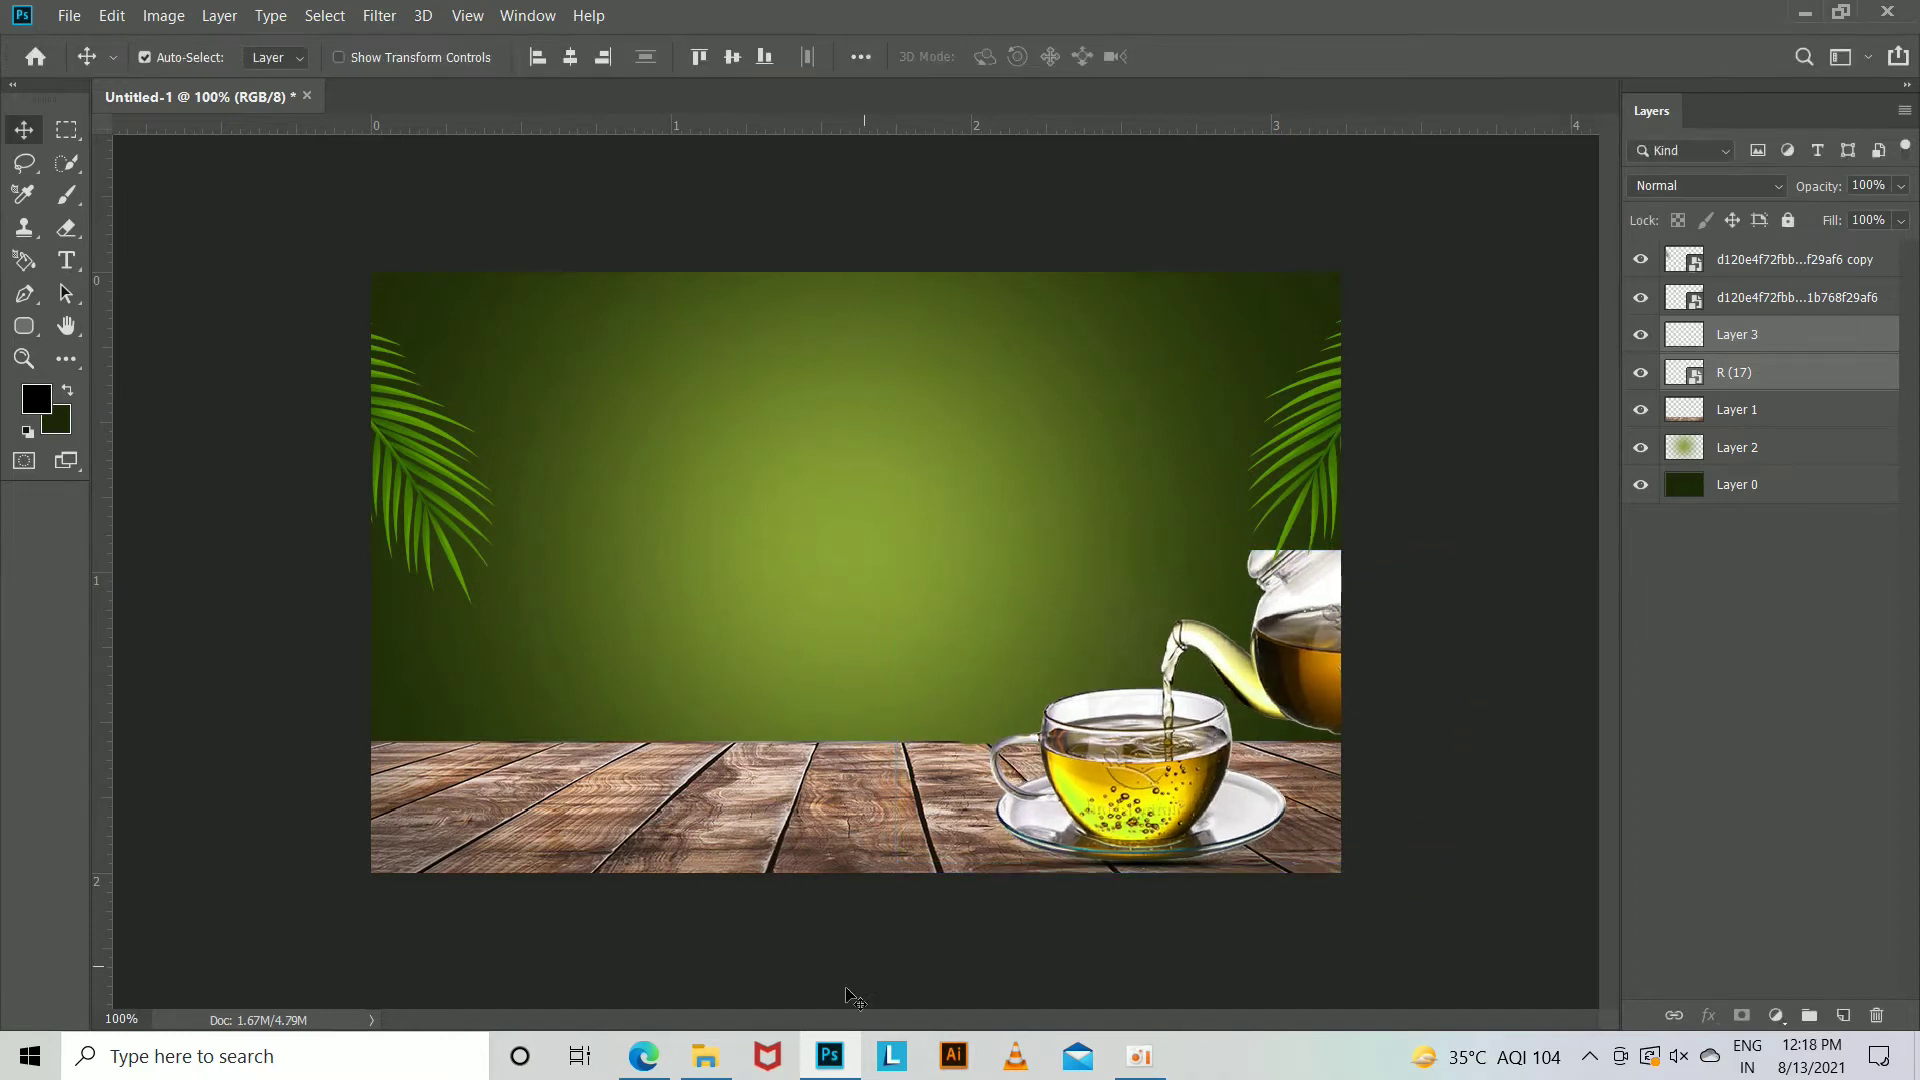
# Drag the green coffee bag image from Downloads onto the poster's centre.
pyautogui.click(705, 1056)
pyautogui.scroll(-2, 975, 710)
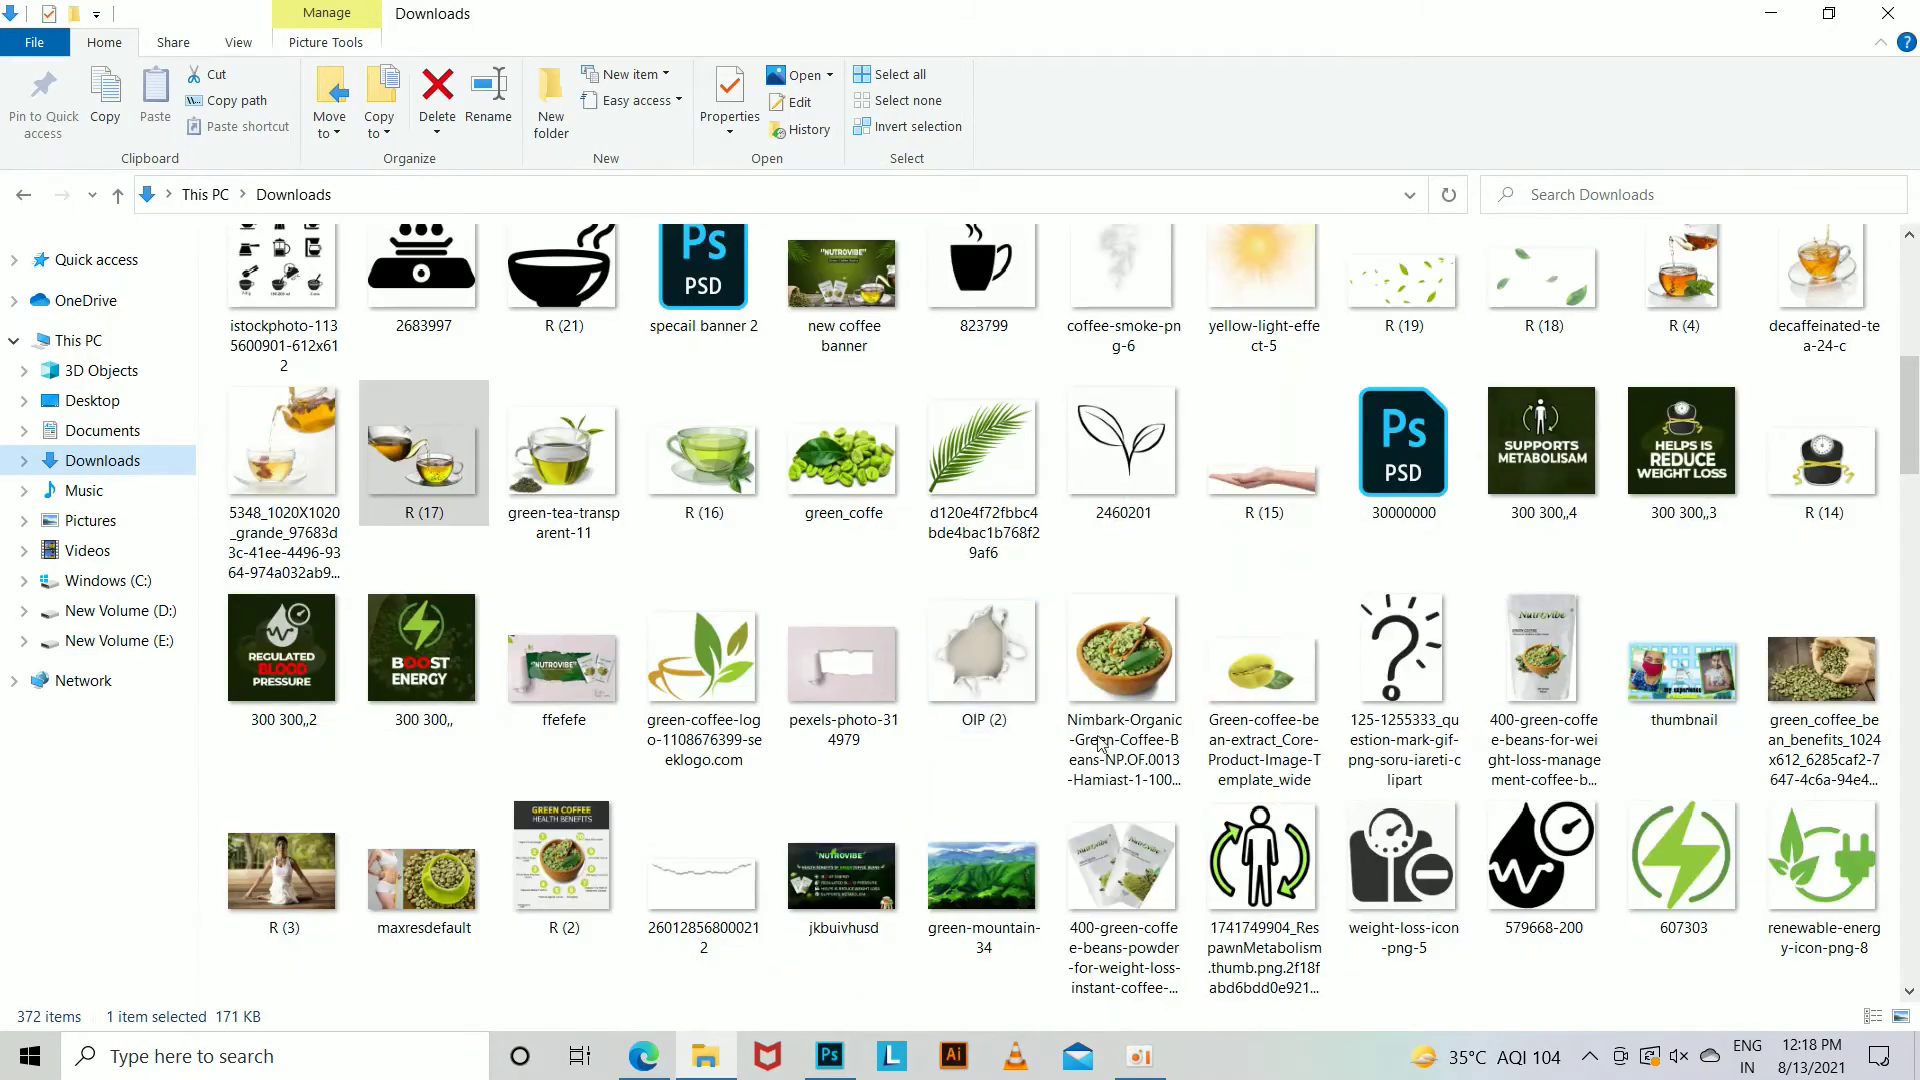
pyautogui.click(1548, 681)
pyautogui.moveTo(1548, 680)
pyautogui.mouseDown()
pyautogui.moveTo(848, 1062)
pyautogui.moveTo(957, 518)
pyautogui.mouseUp()
# Place the coffee bag image and trace the pouch outline with the Pen tool.
pyautogui.press('Return')
pyautogui.click(26, 303)
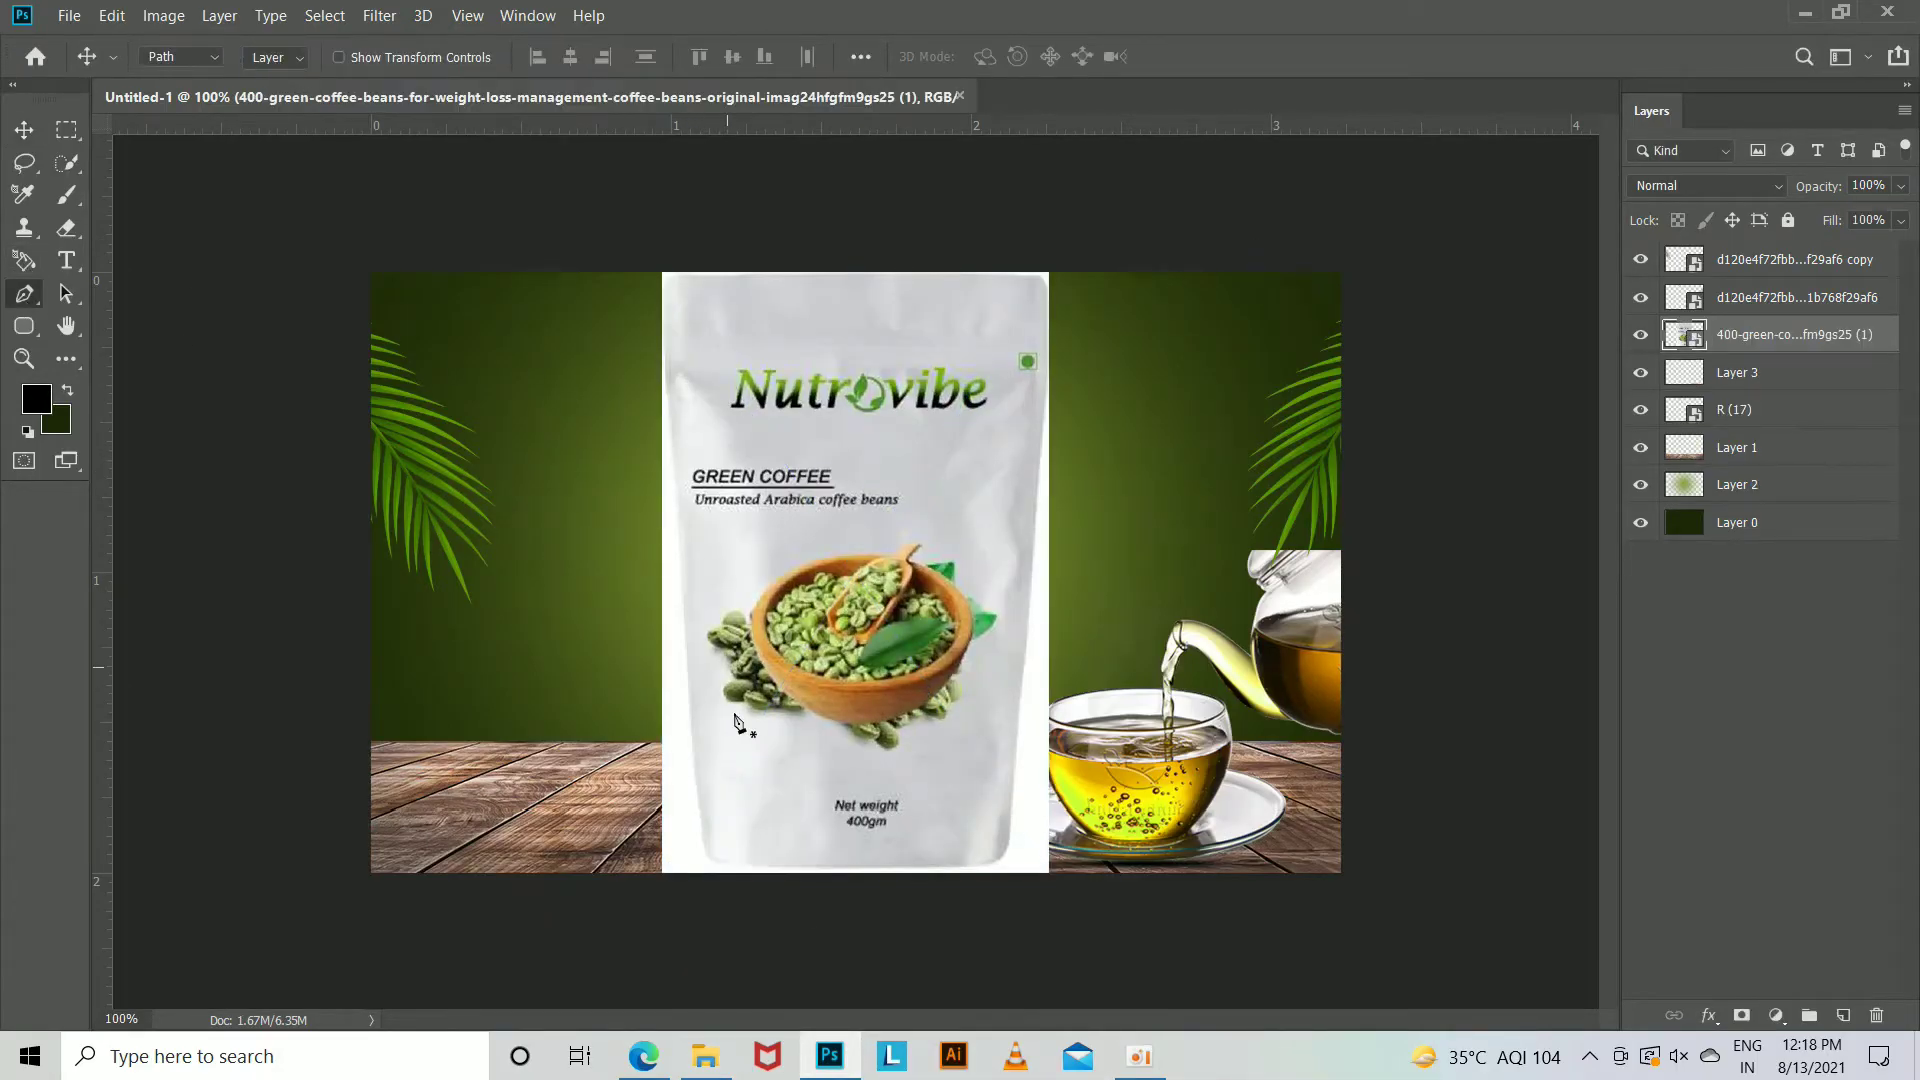
pyautogui.click(703, 846)
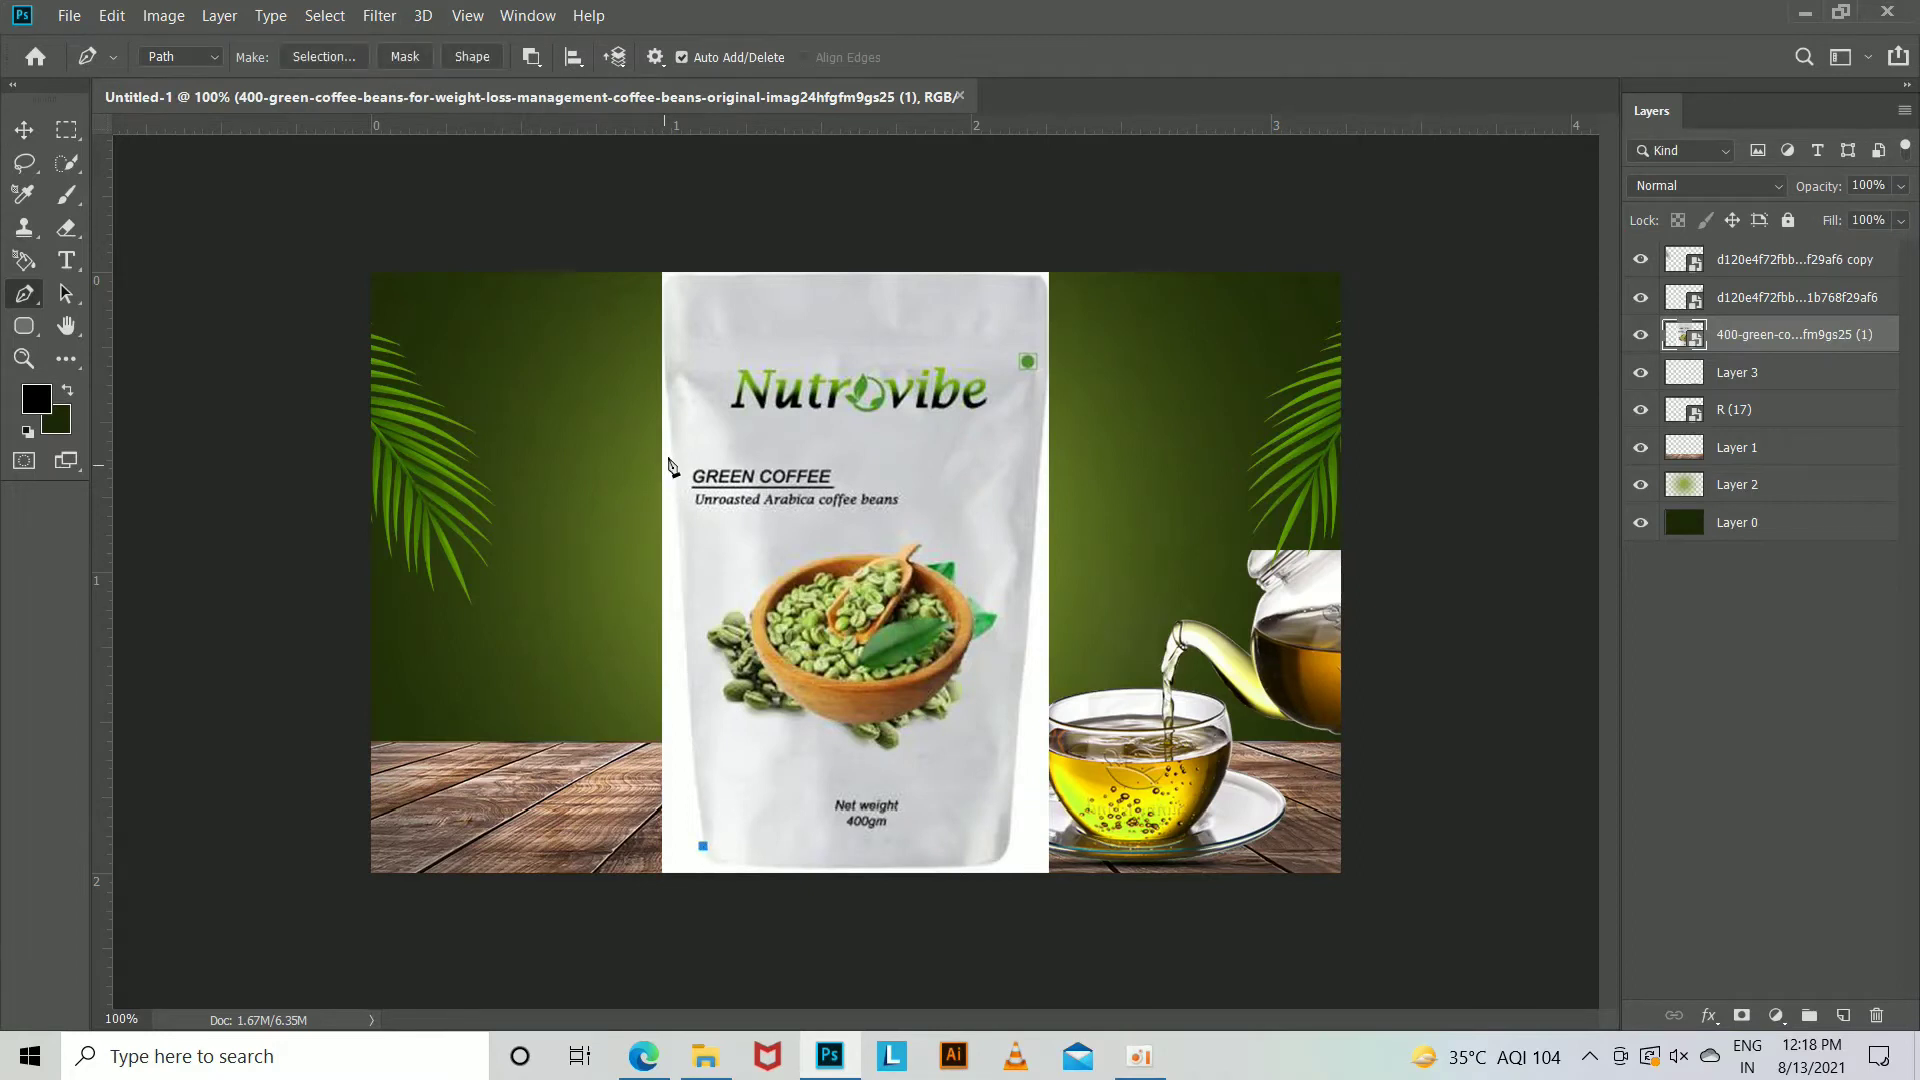
pyautogui.moveTo(672, 448); pyautogui.dragTo(678, 426)
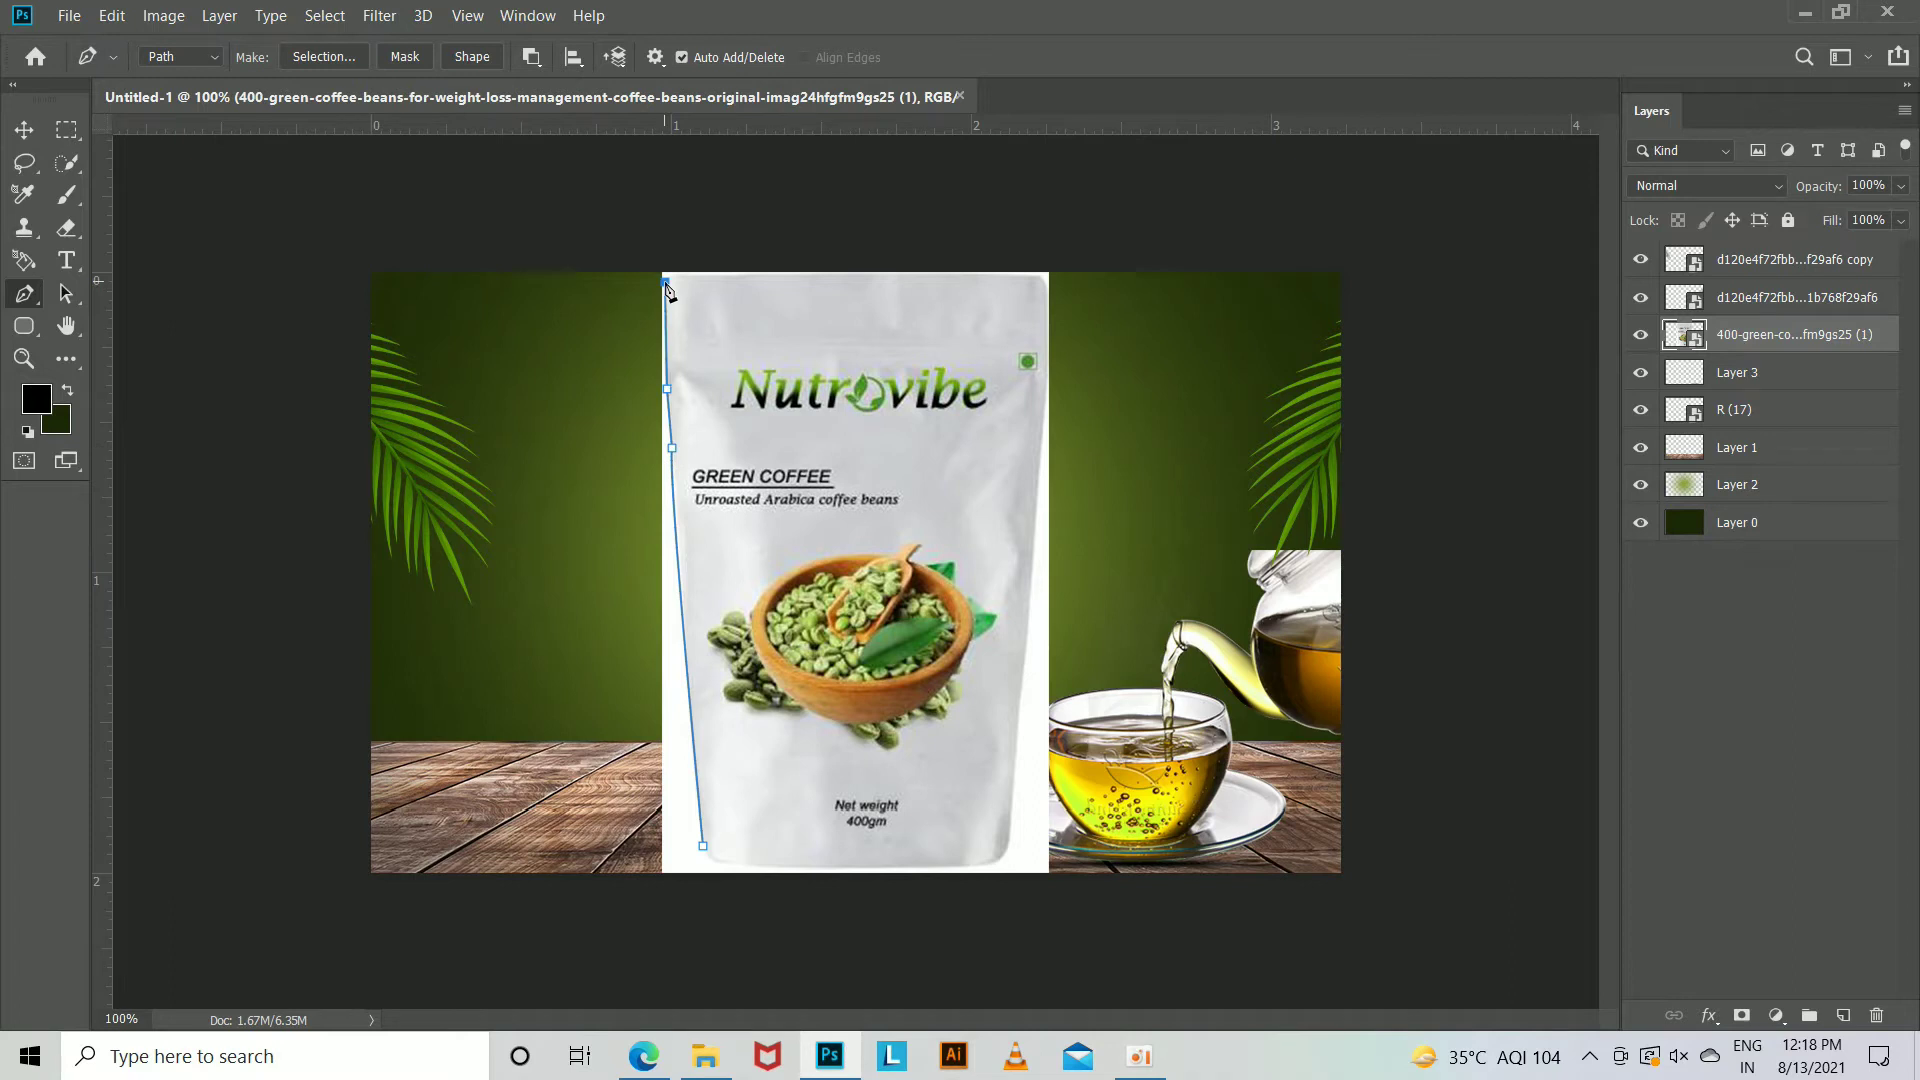
pyautogui.click(1042, 276)
pyautogui.moveTo(1008, 801); pyautogui.dragTo(989, 877)
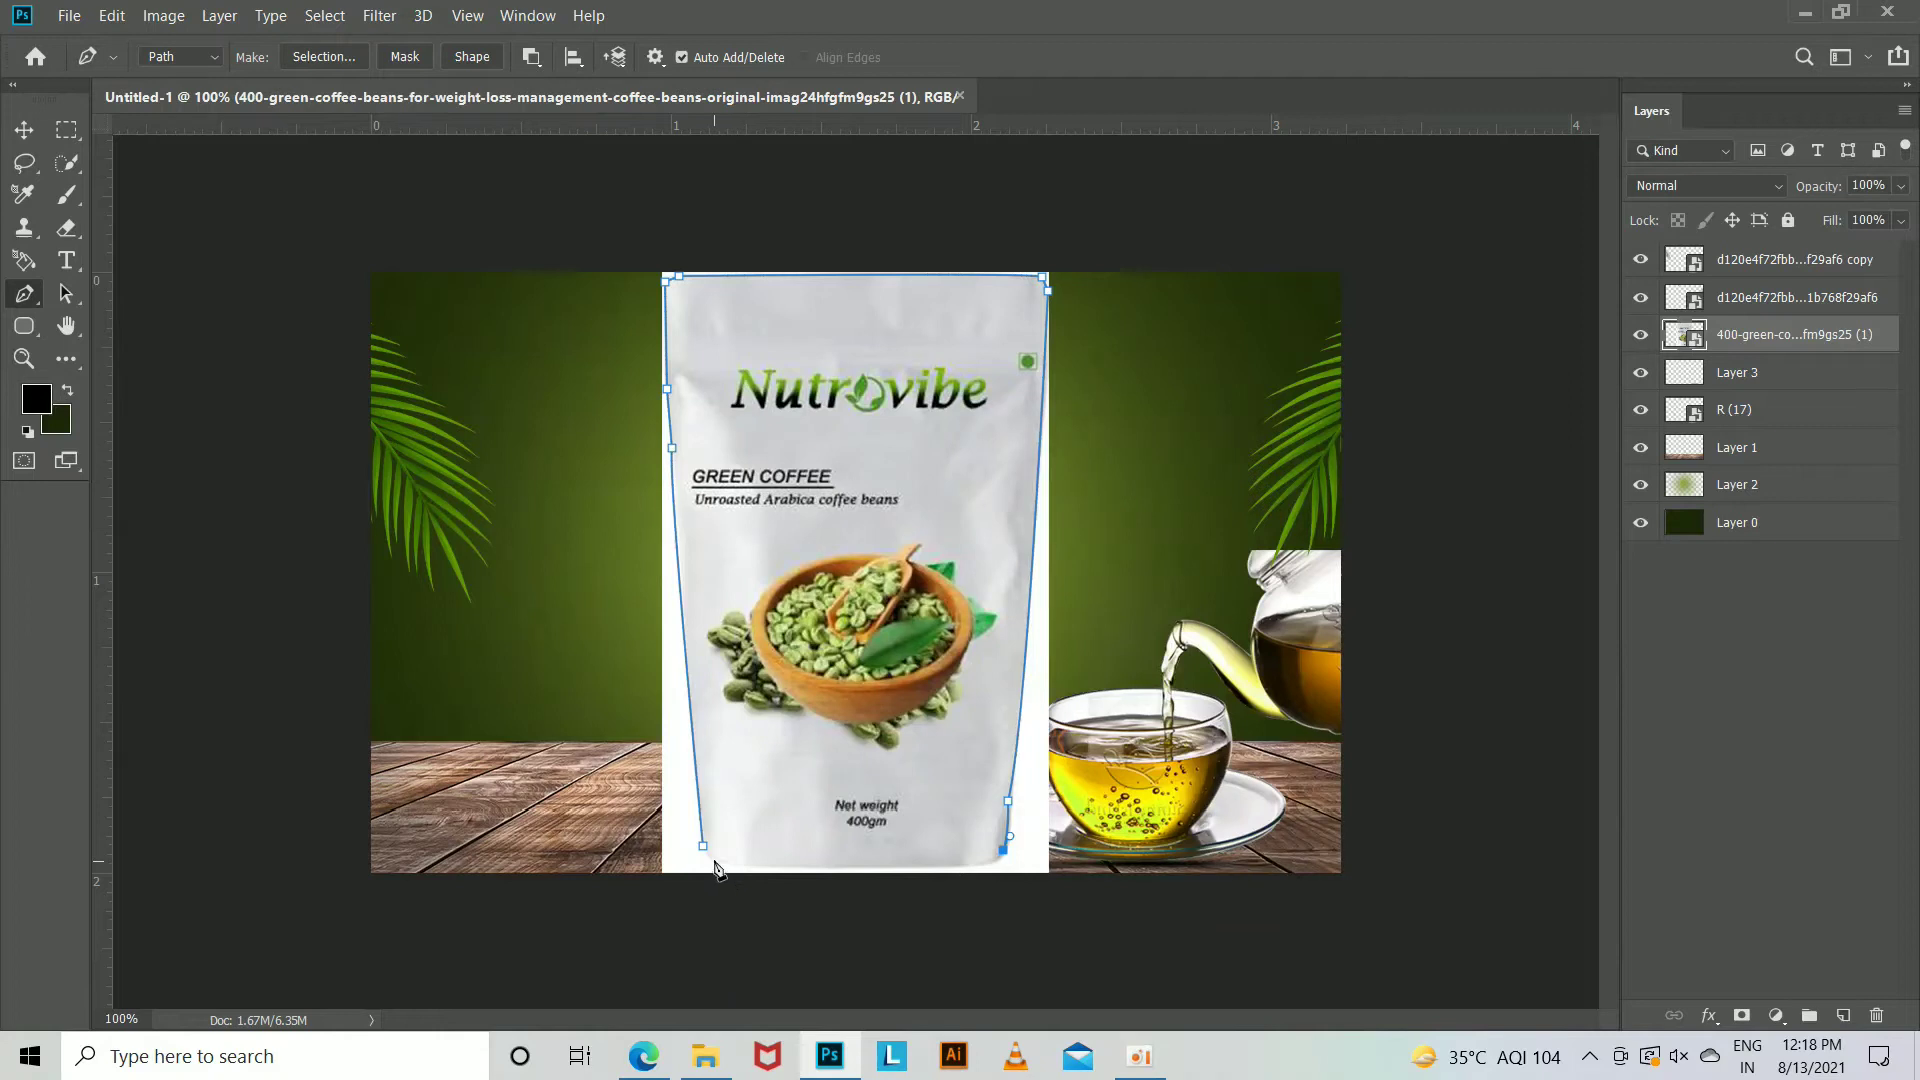
pyautogui.moveTo(713, 859)
pyautogui.mouseDown()
pyautogui.moveTo(738, 905)
pyautogui.moveTo(687, 825)
pyautogui.mouseUp()
# Copy the pouch selection to a new layer and delete the original photo layer.
pyautogui.hotkey('ctrl', 'Return')
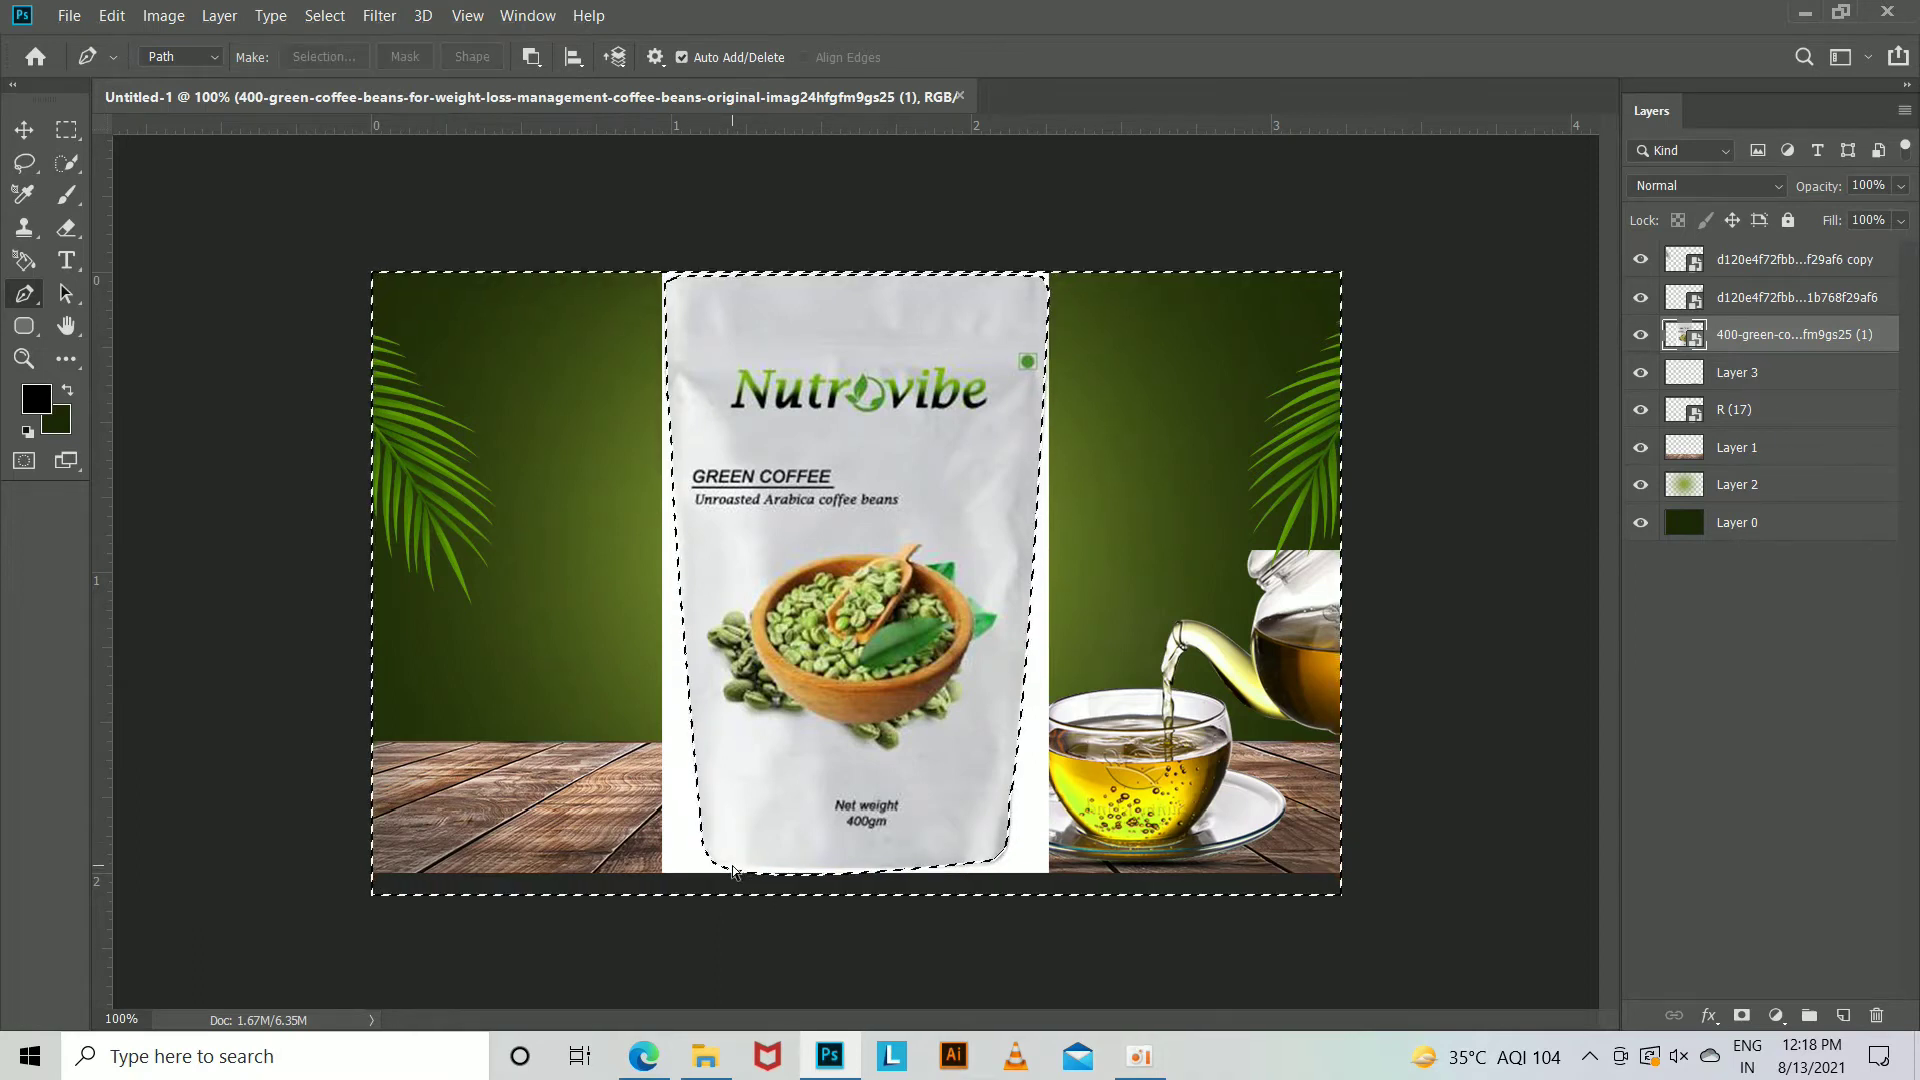
pyautogui.hotkey('ctrl', 'j')
pyautogui.click(1740, 374)
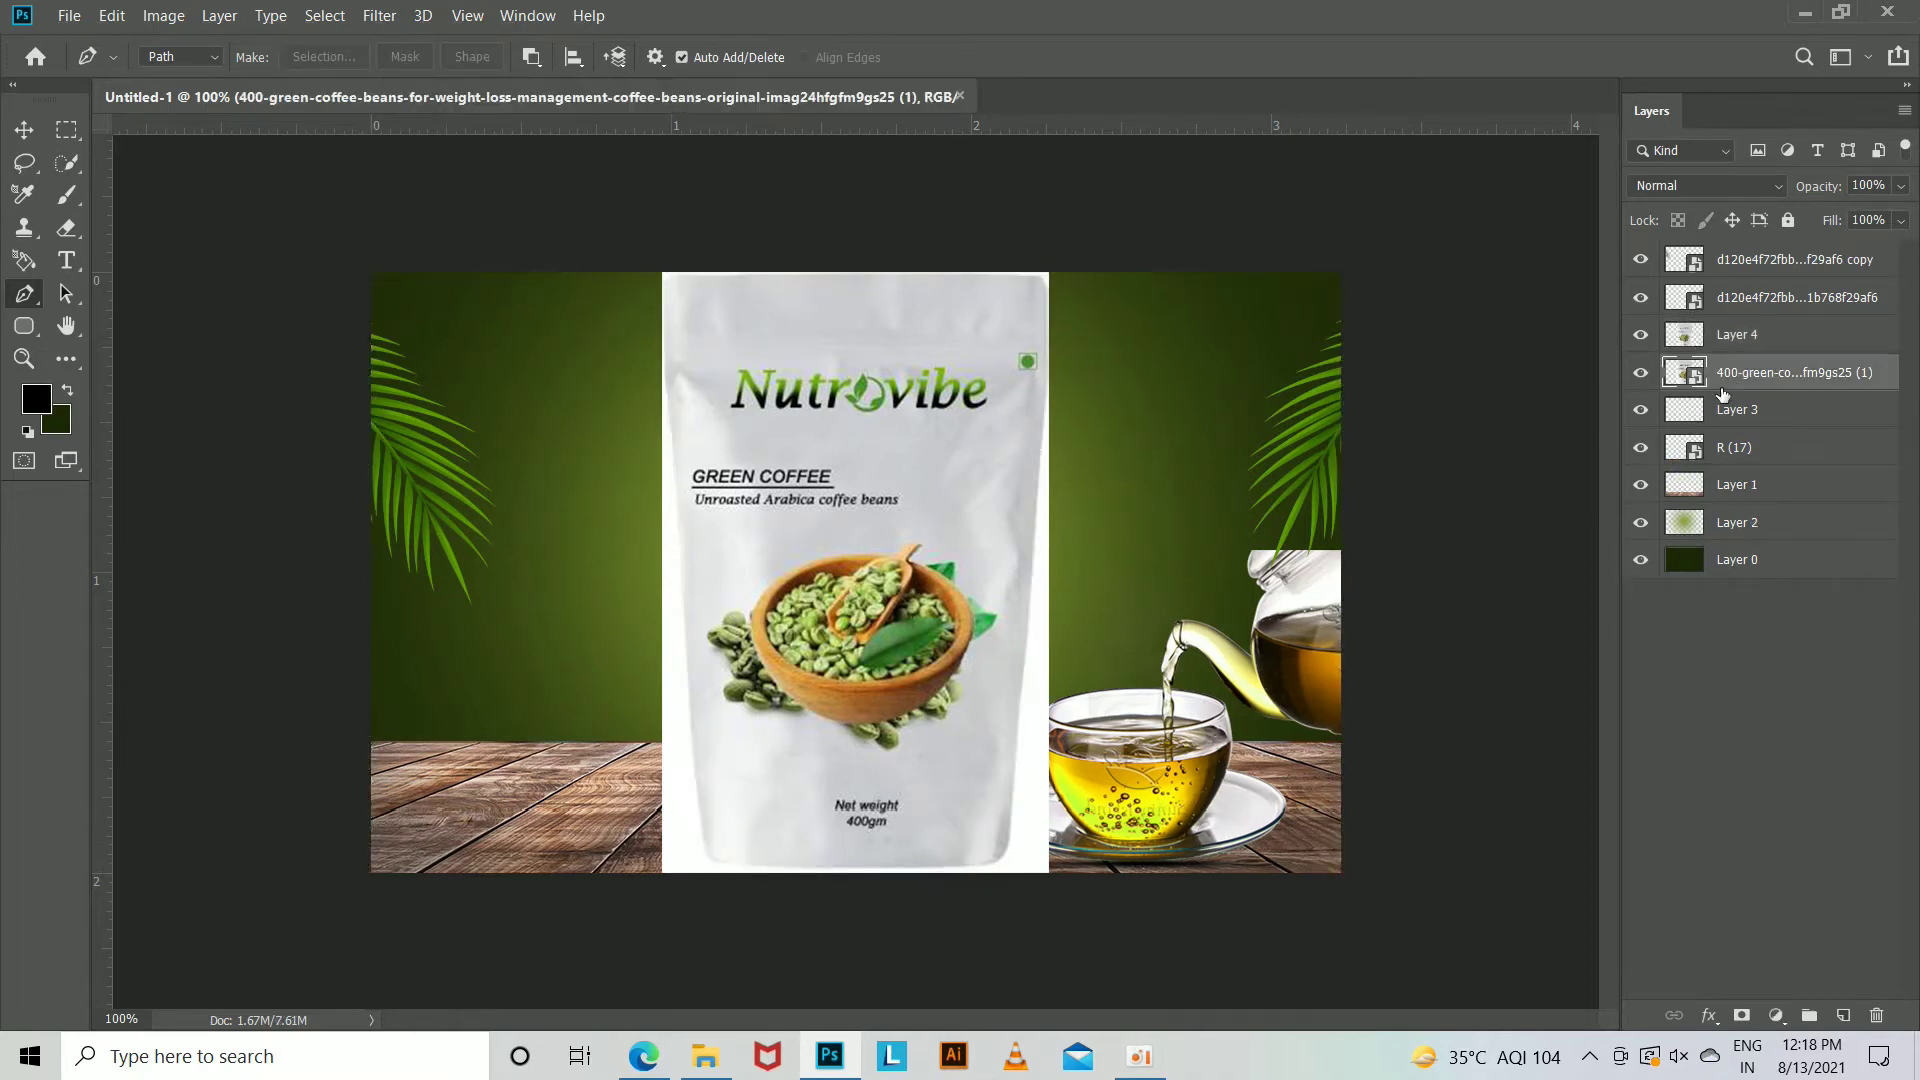
pyautogui.press('Delete')
# Shrink the cut-out pouch, set it on the table, and tilt it clockwise.
pyautogui.press('v')
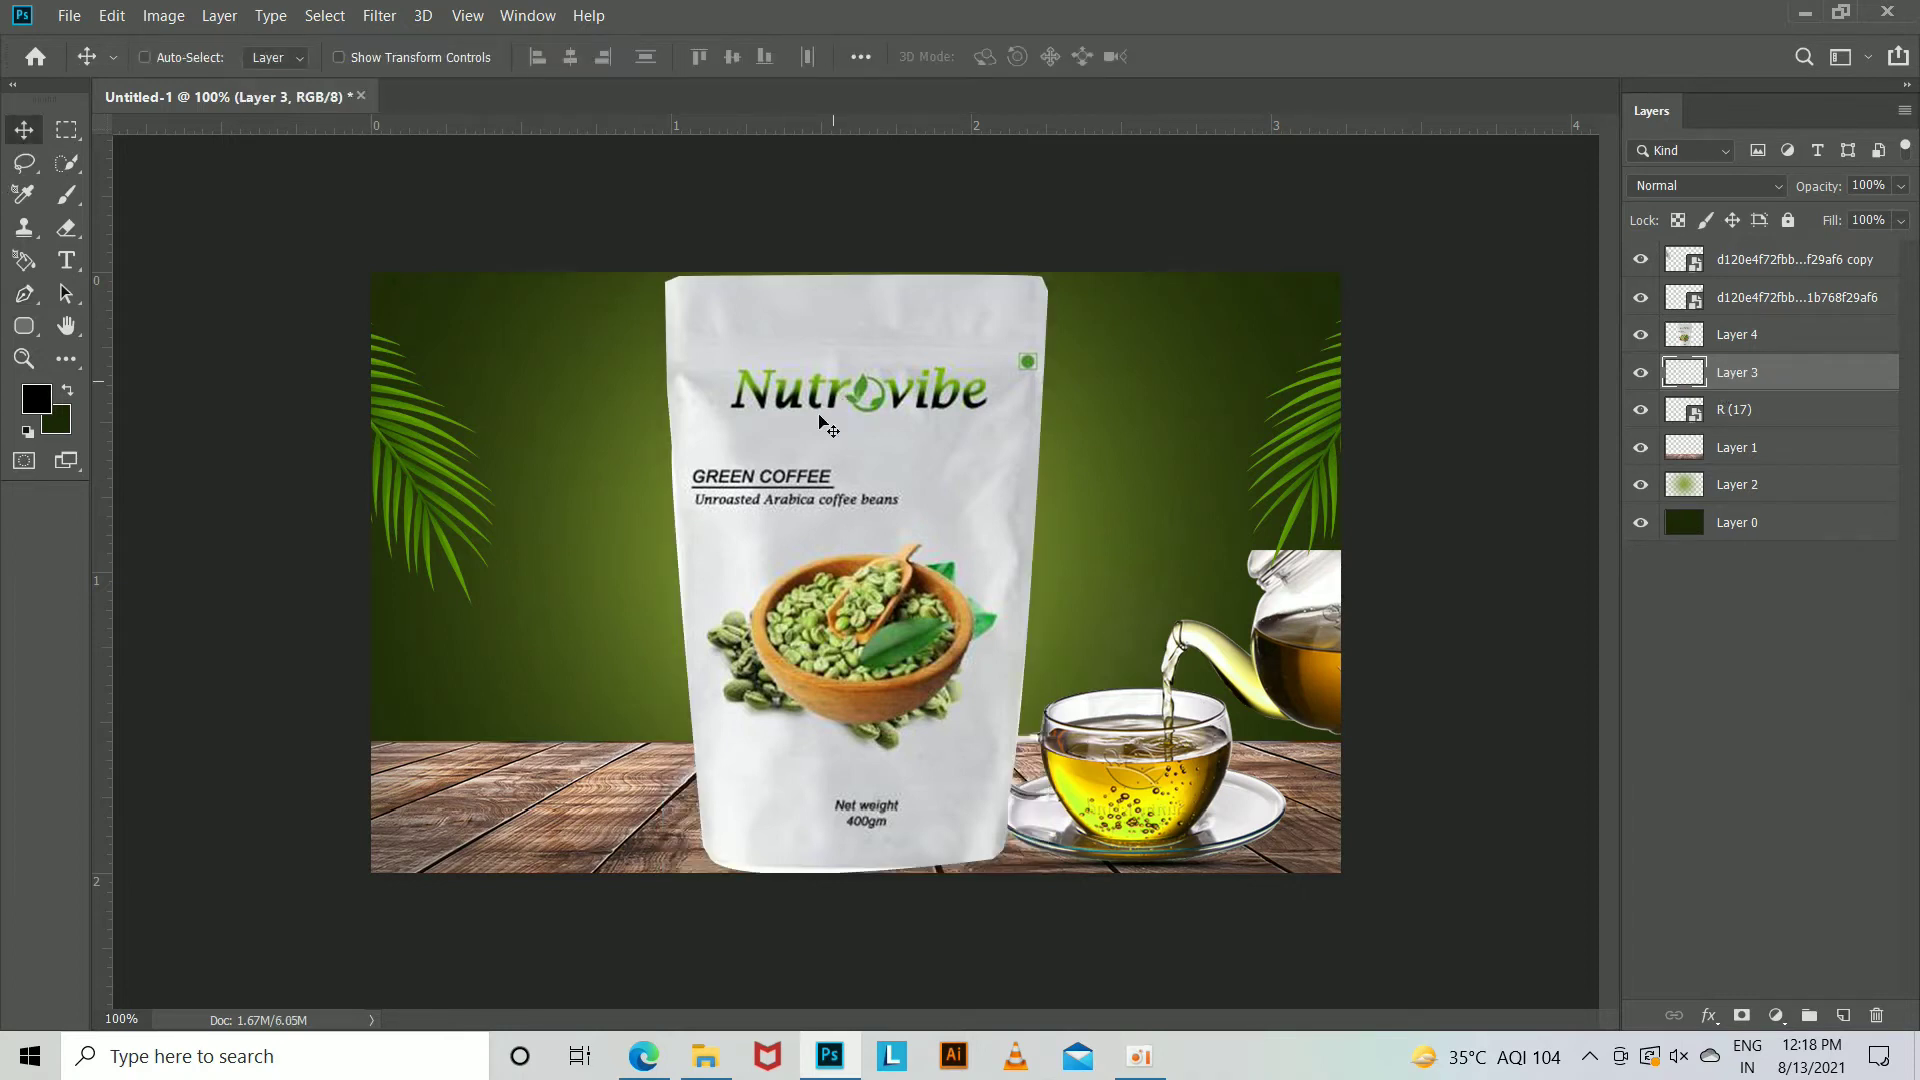
pyautogui.keyDown('ctrl'); pyautogui.click(812, 578); pyautogui.keyUp('ctrl')
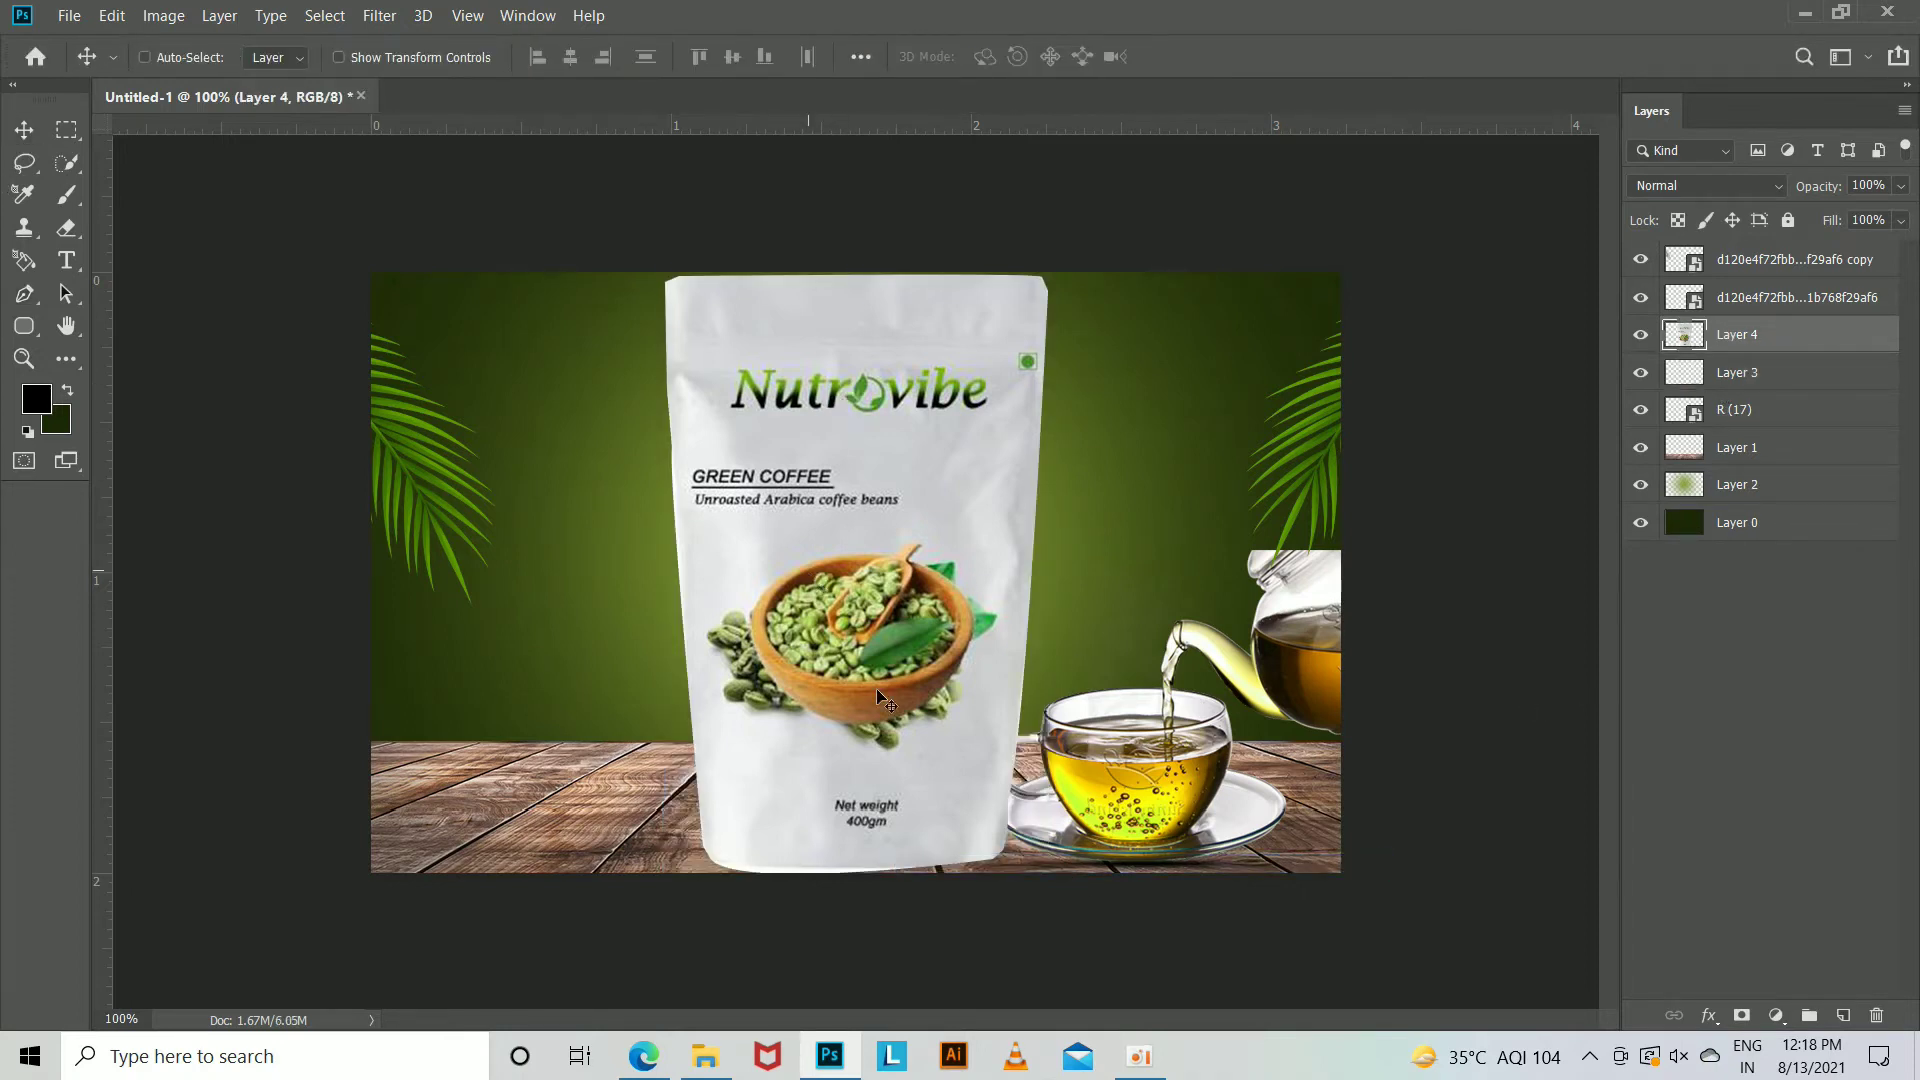
pyautogui.hotkey('ctrl', 't')
pyautogui.moveTo(1043, 871); pyautogui.dragTo(950, 721)
pyautogui.moveTo(928, 688)
pyautogui.mouseDown()
pyautogui.moveTo(919, 673)
pyautogui.moveTo(771, 790)
pyautogui.mouseUp()
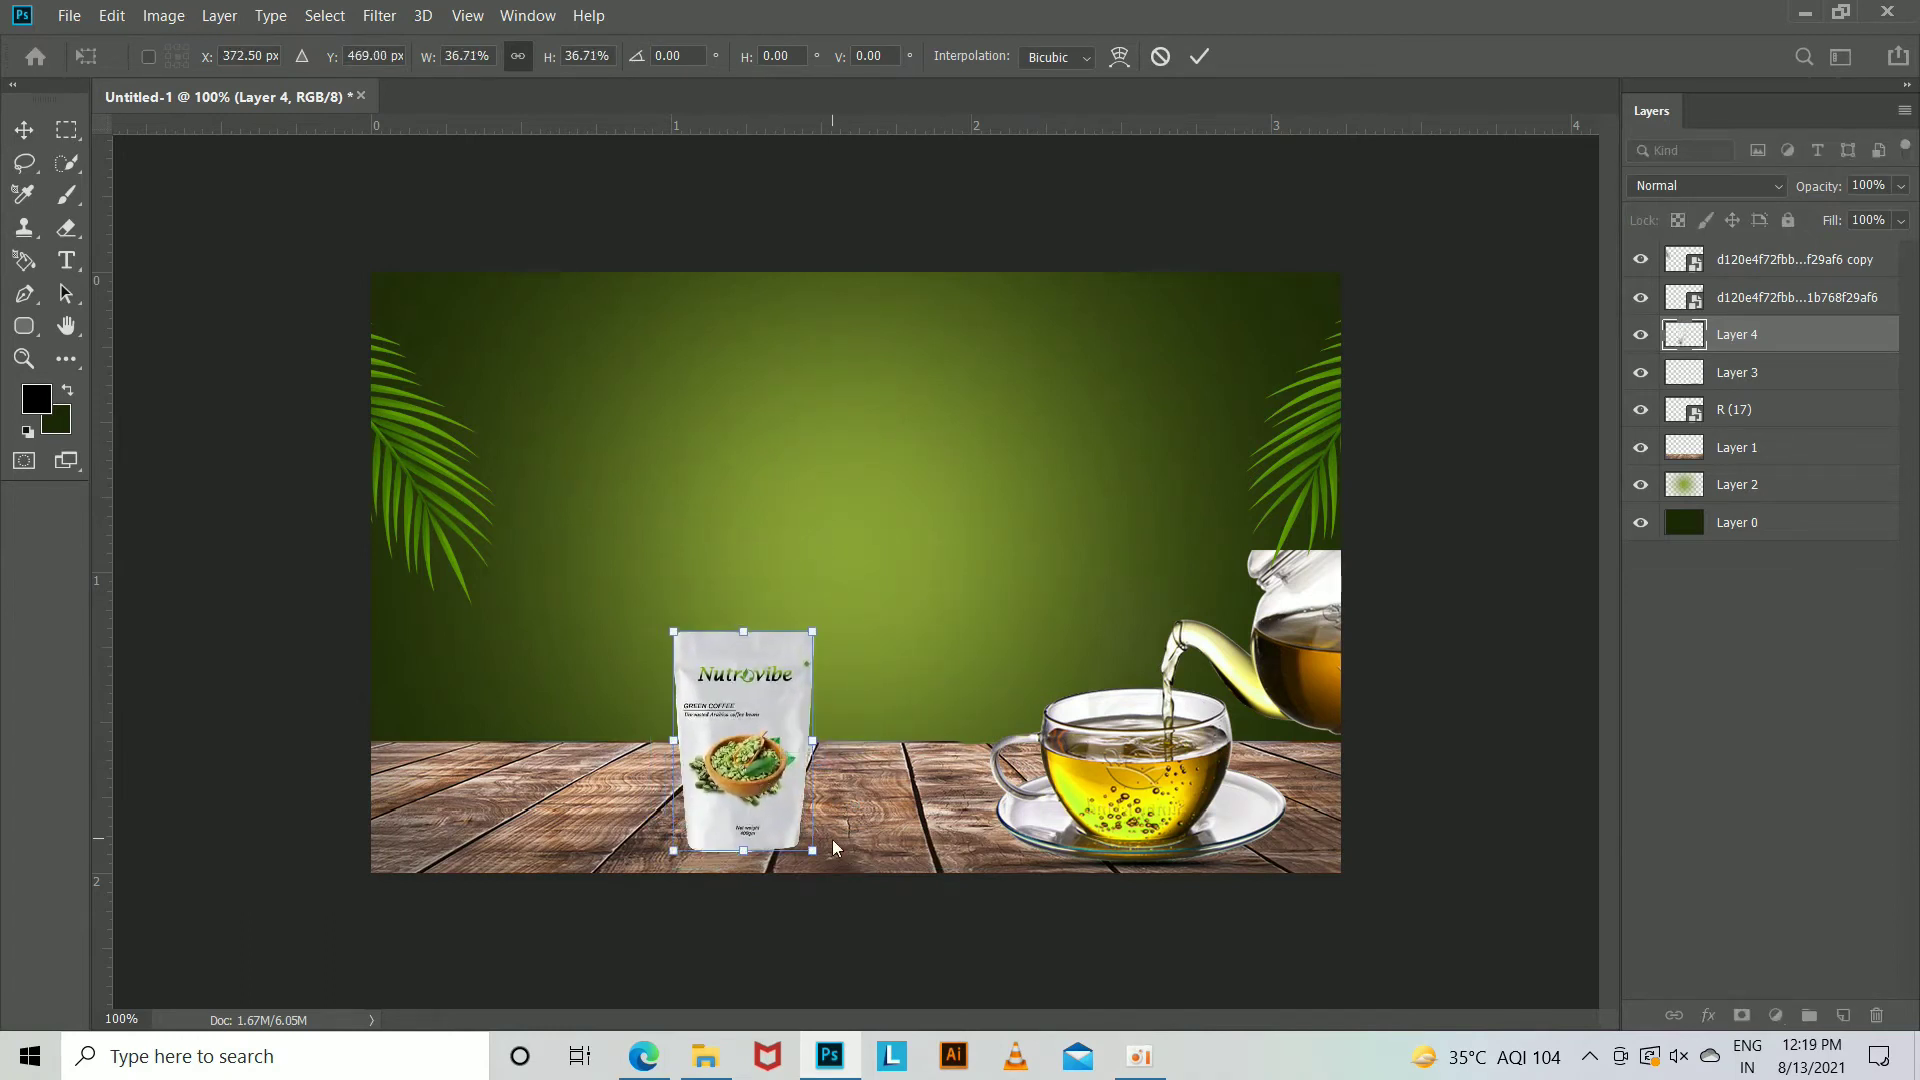
pyautogui.moveTo(835, 868); pyautogui.dragTo(800, 888)
pyautogui.press('Return')
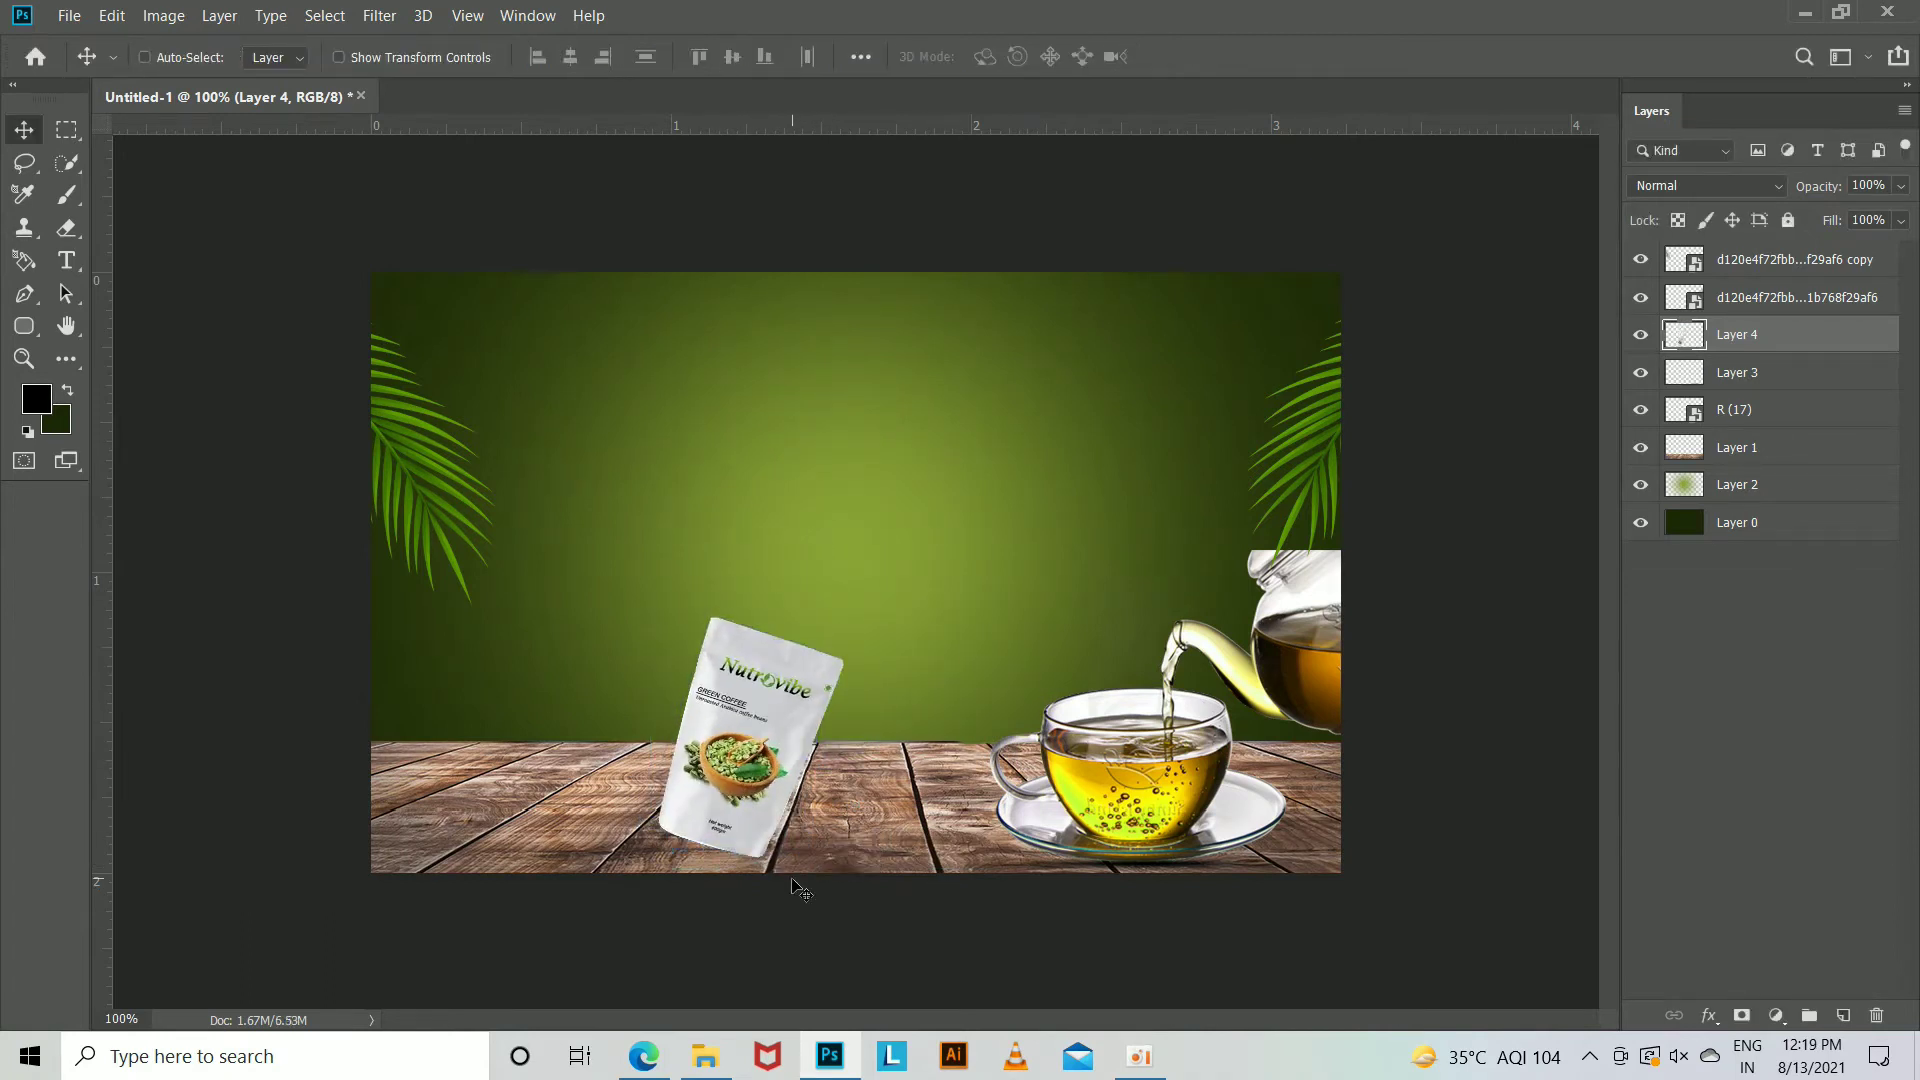
# Duplicate the pouch, flip the copy horizontally, and place it left of the original.
pyautogui.hotkey('ctrl', 'j')
pyautogui.hotkey('ctrl', 't')
pyautogui.rightClick(770, 432)
pyautogui.click(820, 738)
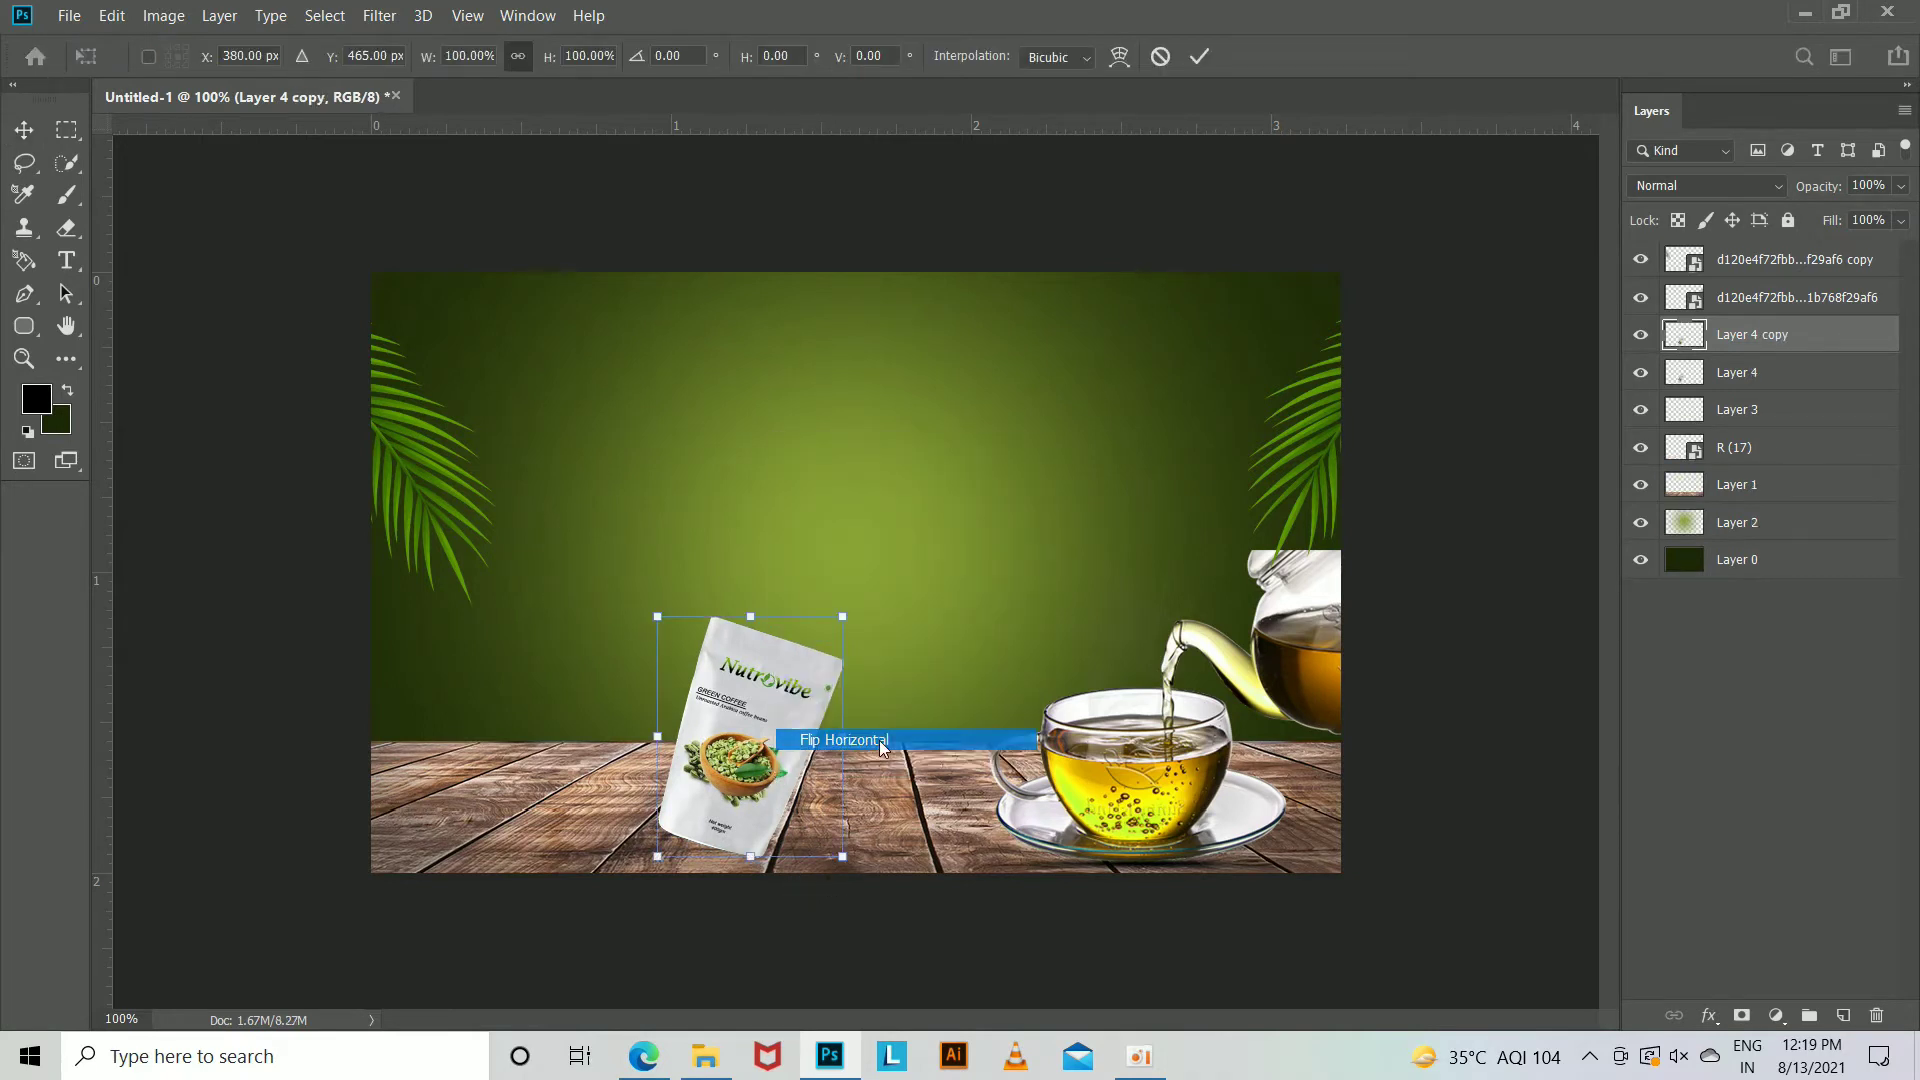
pyautogui.moveTo(786, 768)
pyautogui.mouseDown()
pyautogui.moveTo(674, 770)
pyautogui.moveTo(687, 790)
pyautogui.mouseUp()
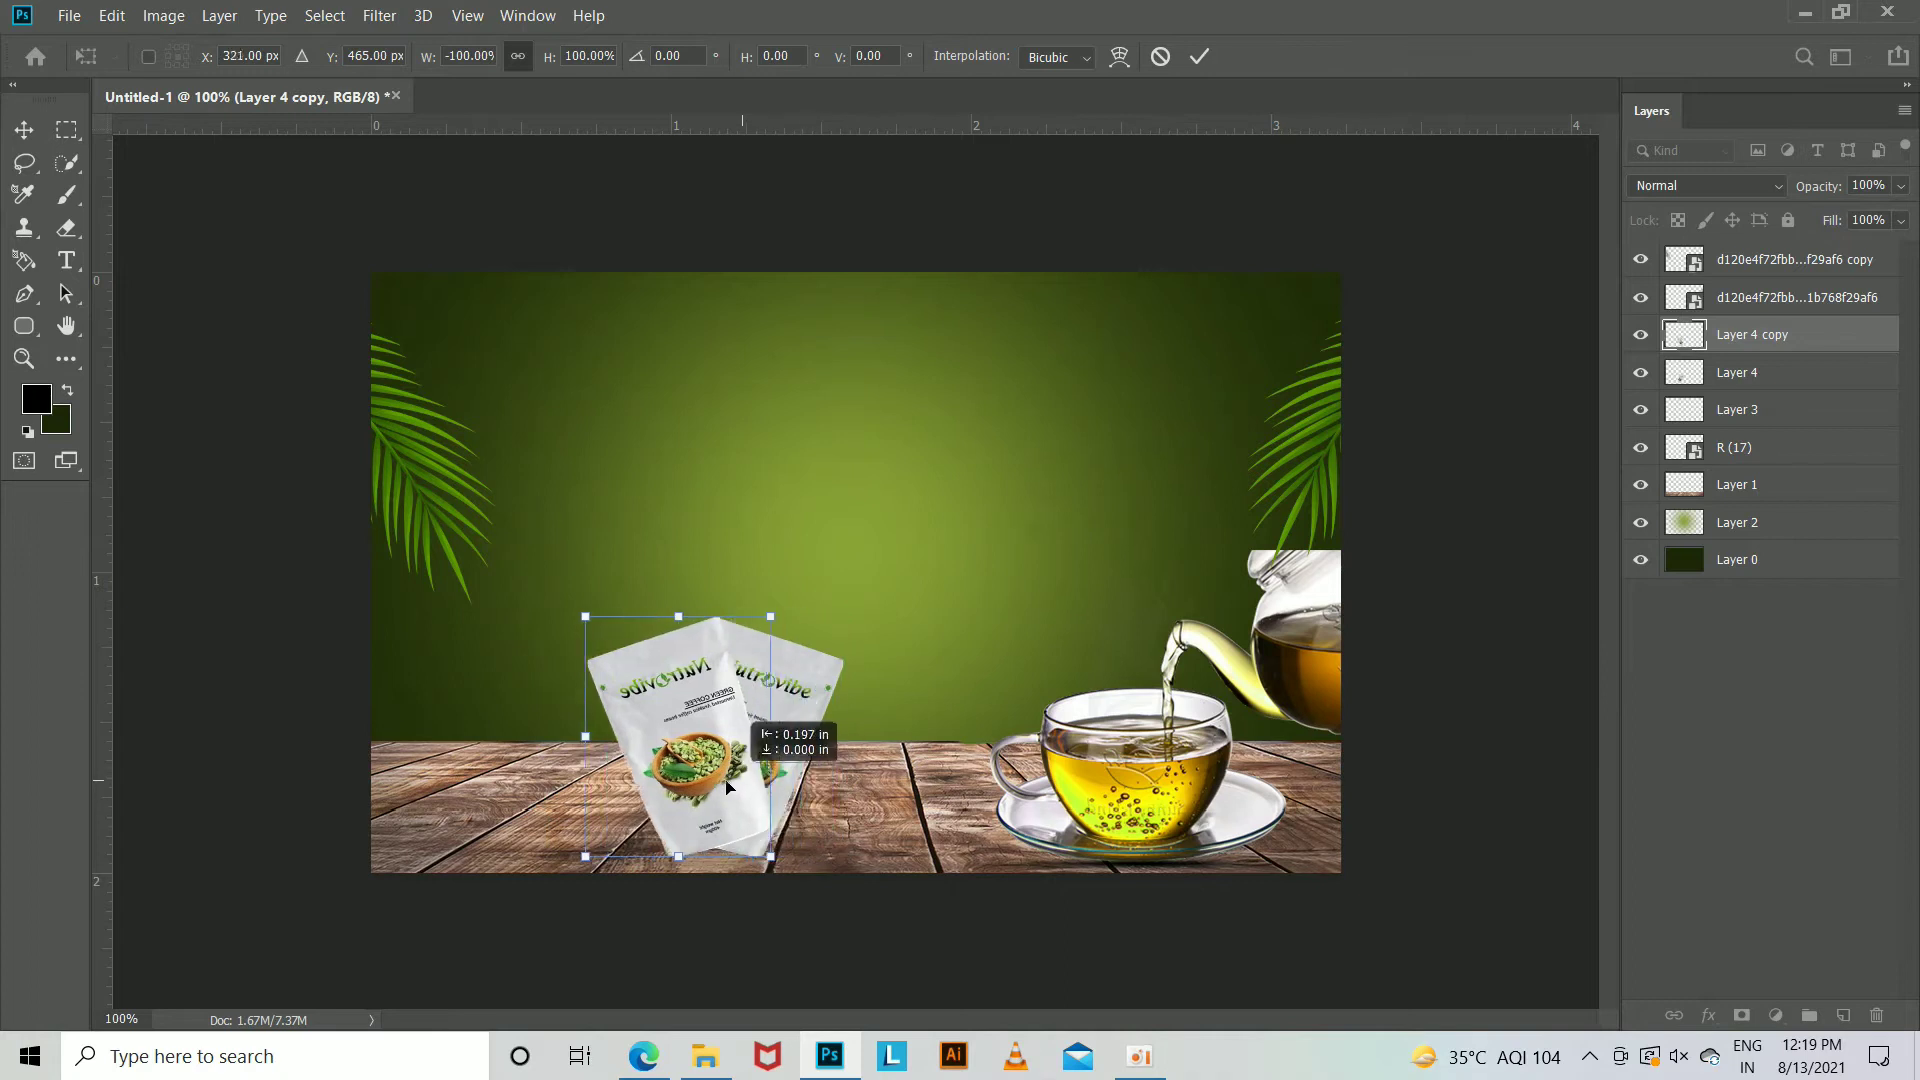
pyautogui.press('Return')
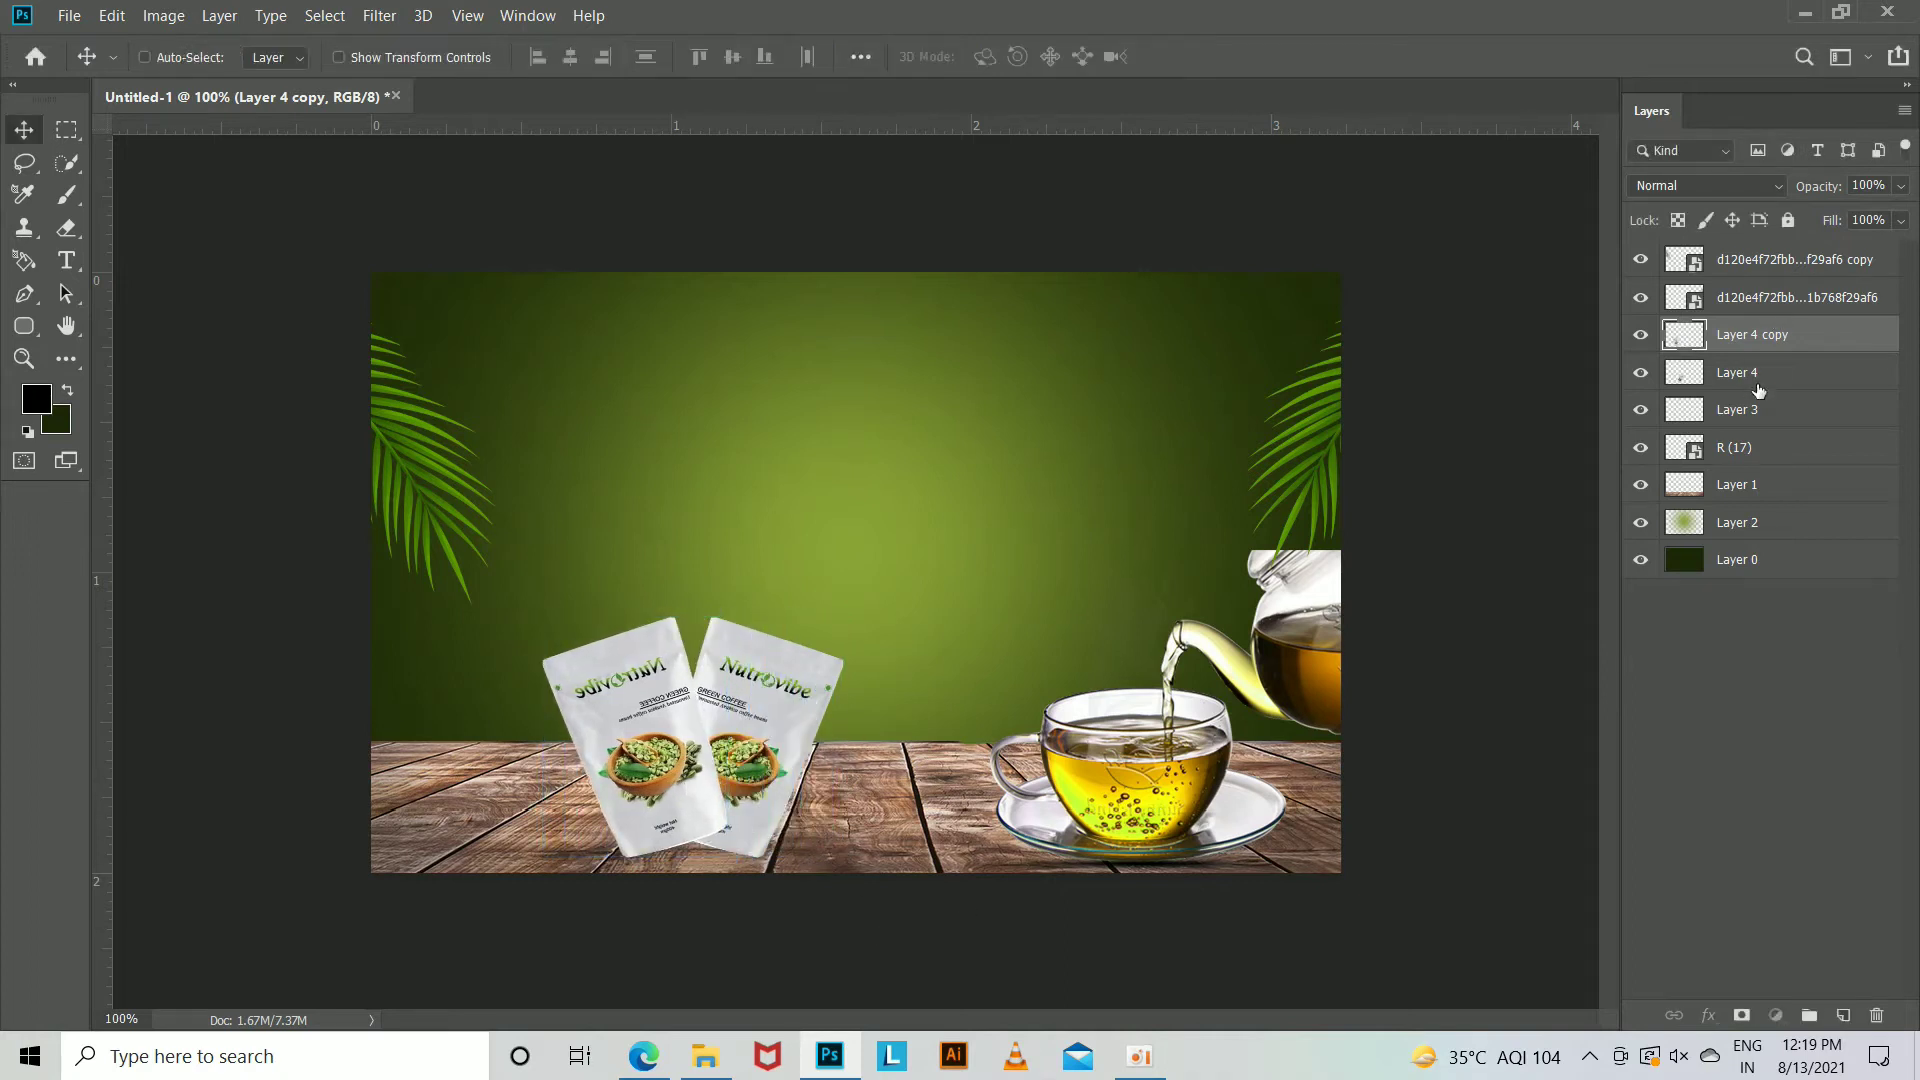
# Nudge both pouches right together and enlarge the pair slightly.
pyautogui.keyDown('ctrl'); pyautogui.click(1737, 372); pyautogui.keyUp('ctrl')
pyautogui.hotkey('shift', 'Right')
pyautogui.hotkey('shift', 'Right')
pyautogui.hotkey('shift', 'Right')
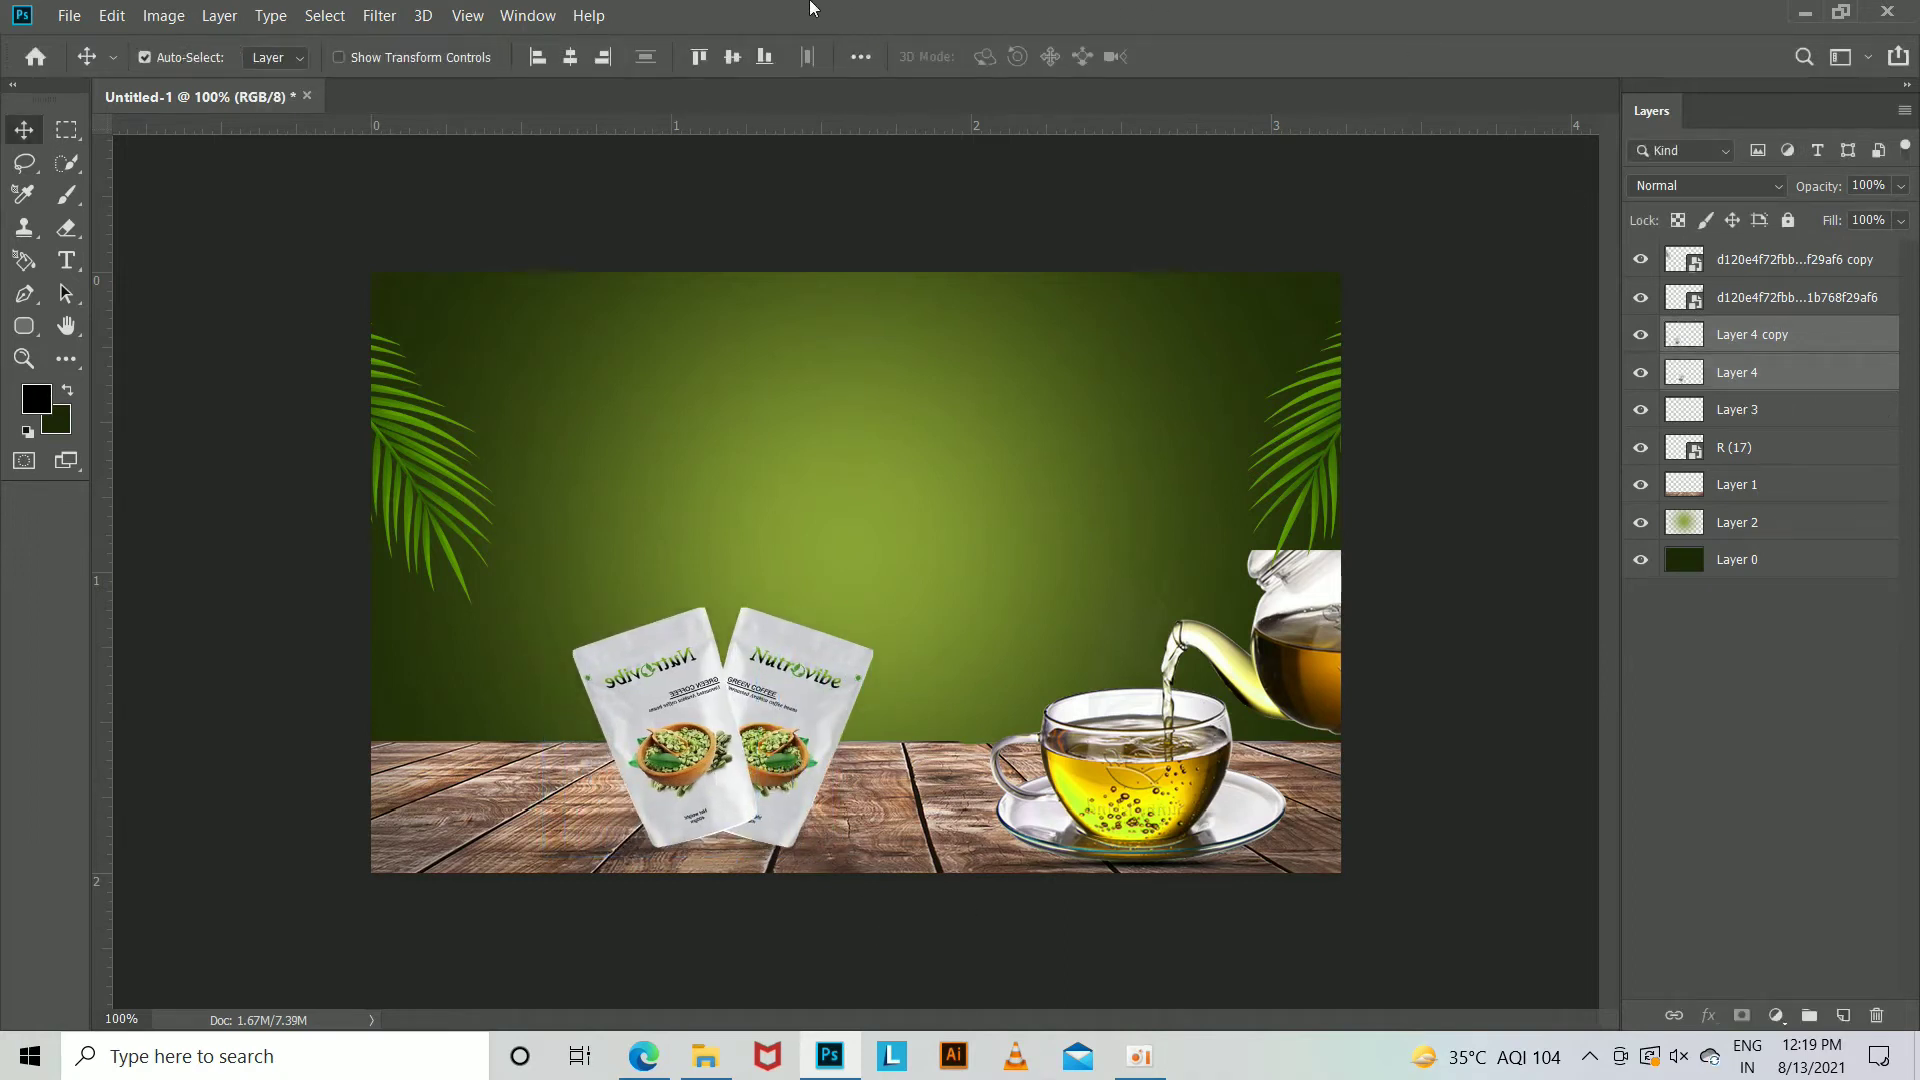
pyautogui.hotkey('ctrl', 't')
pyautogui.moveTo(873, 862)
pyautogui.mouseDown()
pyautogui.moveTo(905, 868)
pyautogui.moveTo(883, 856)
pyautogui.mouseUp()
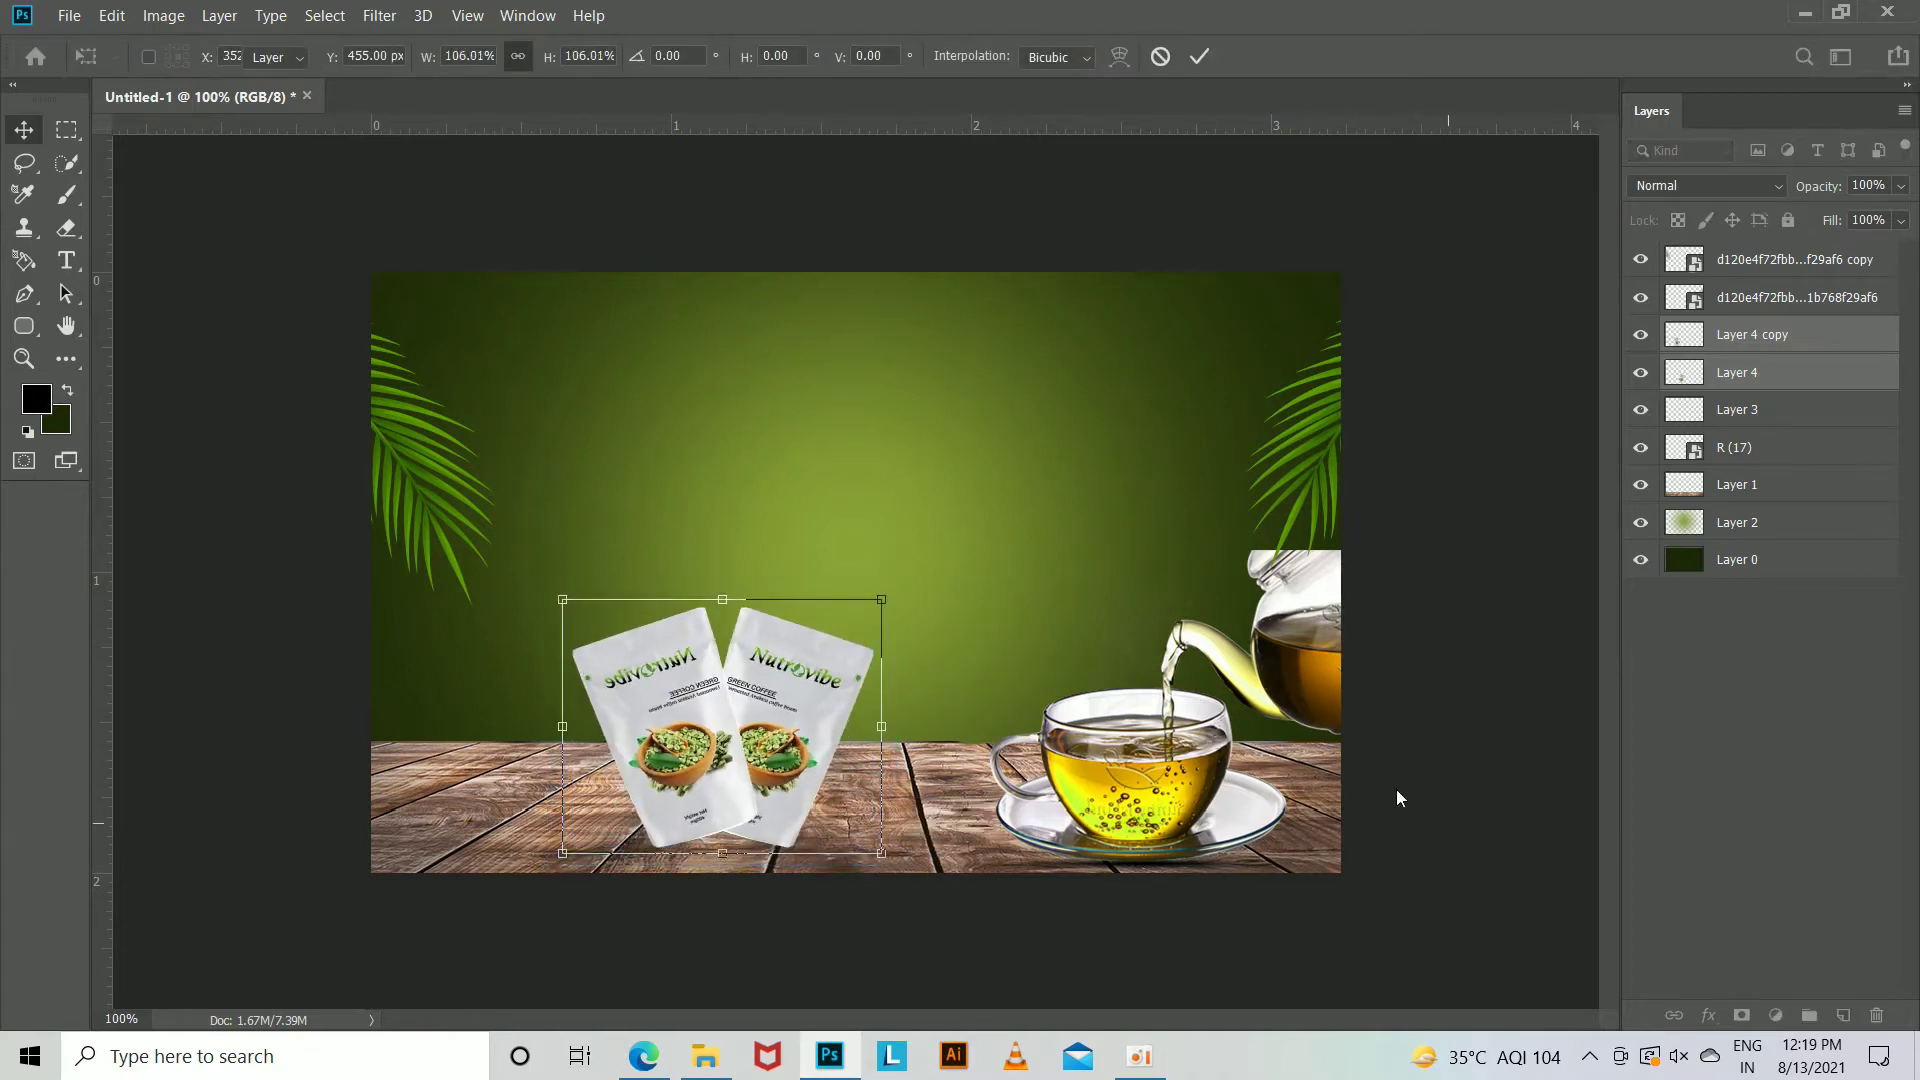
pyautogui.press('Return')
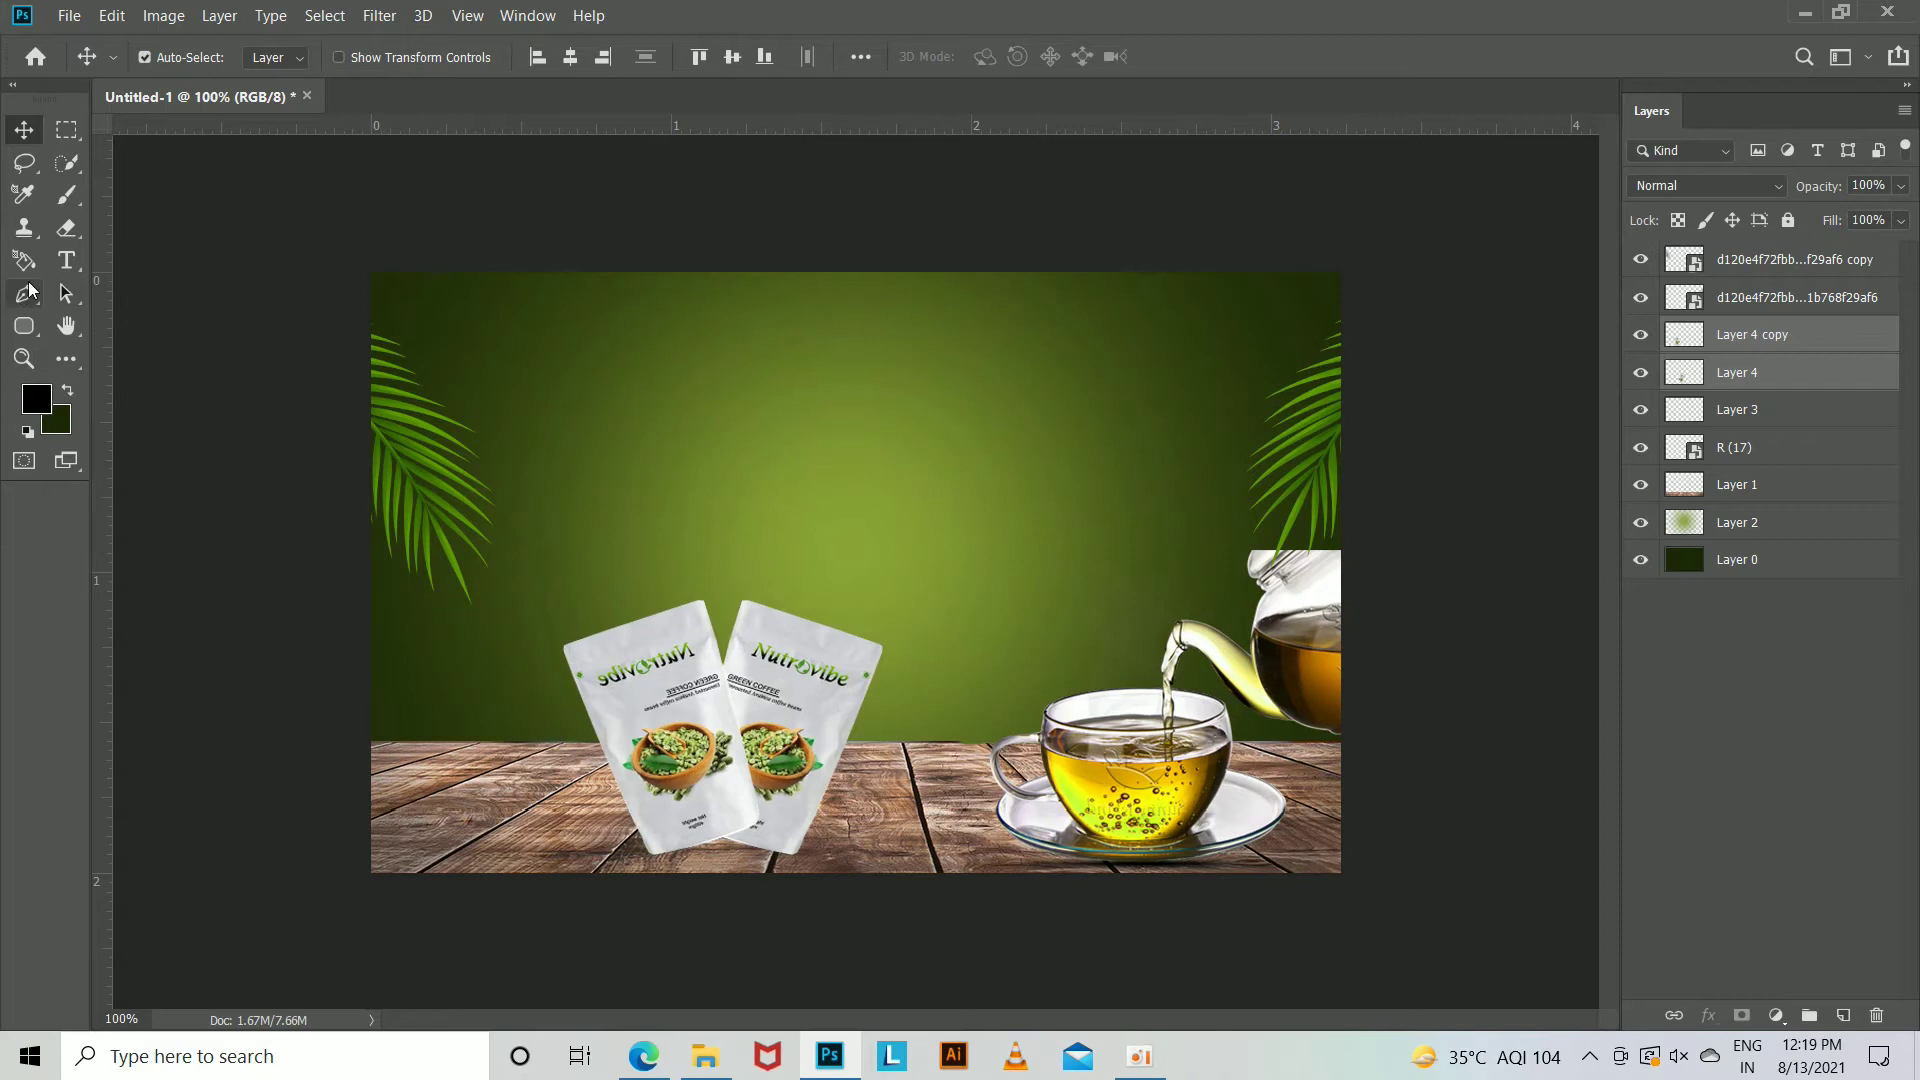
pyautogui.click(1758, 405)
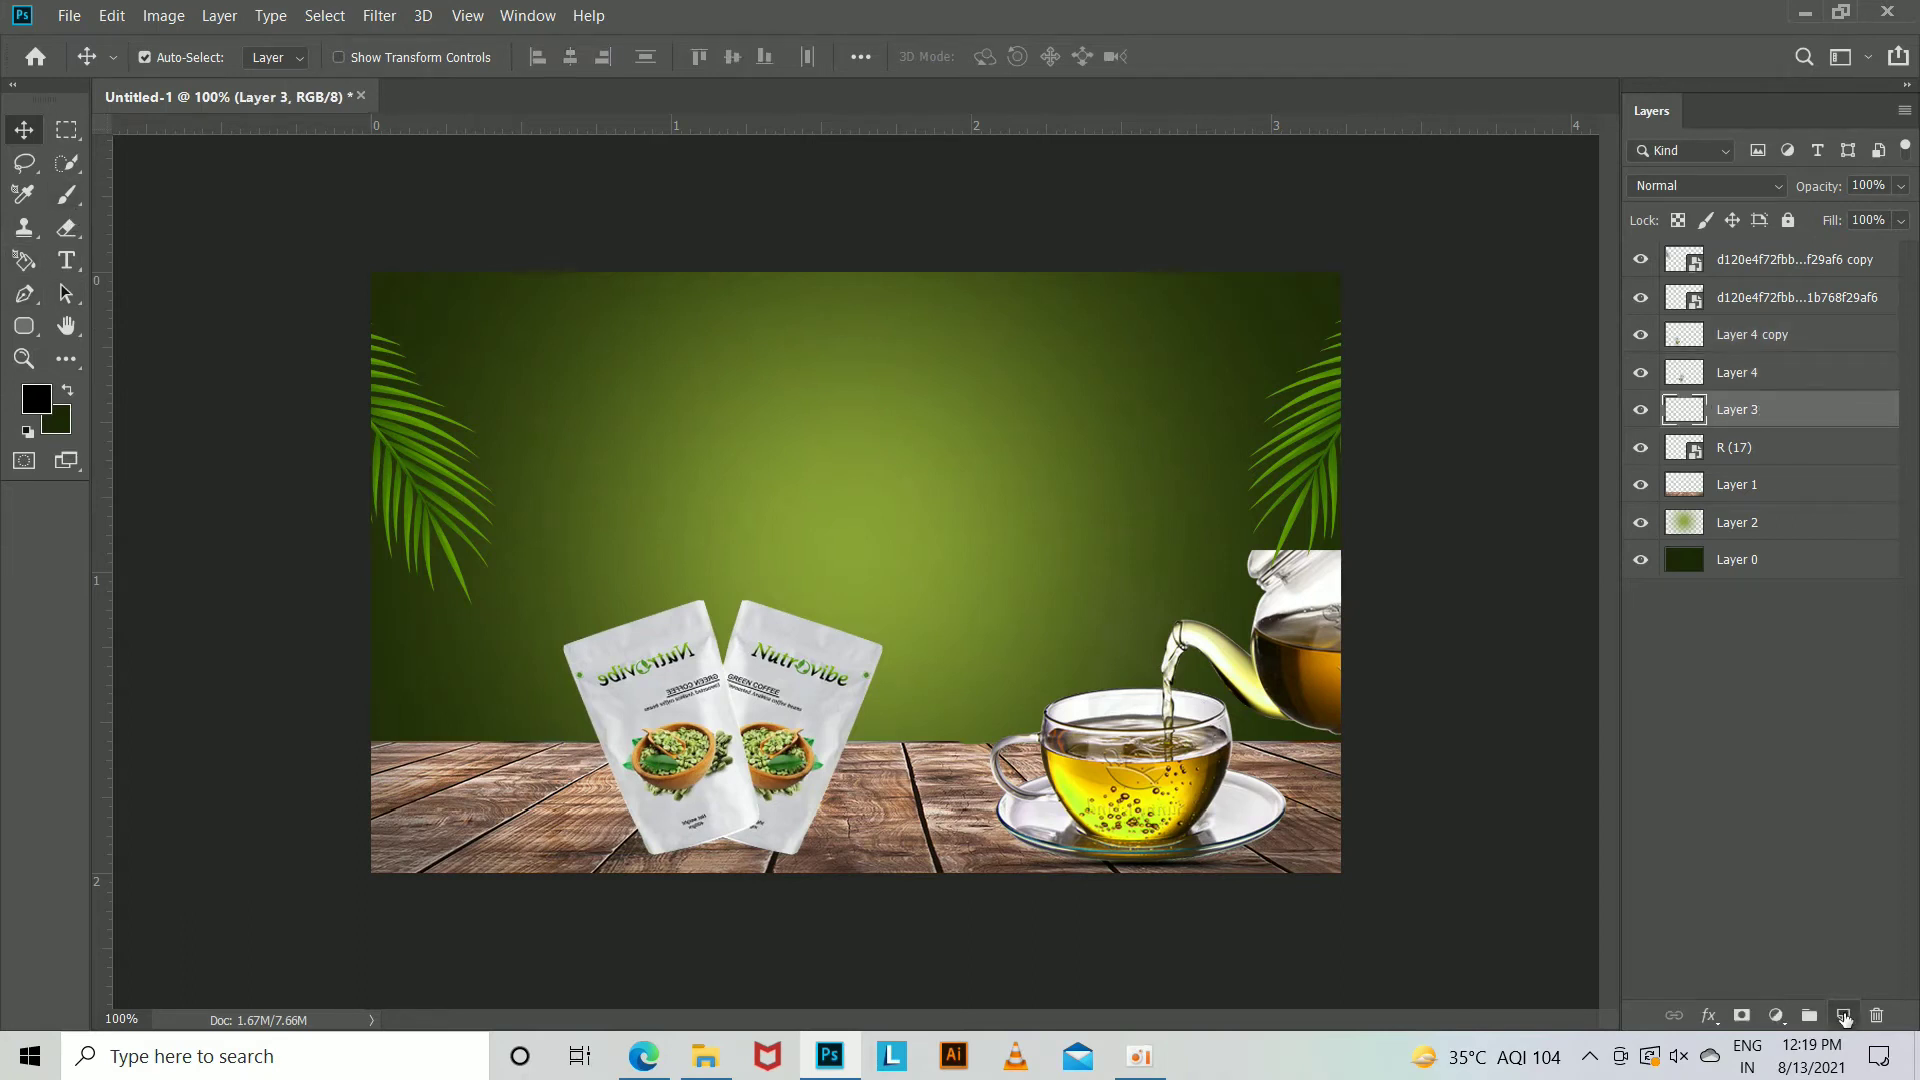
# On a new layer, paint a soft black dab and squash it flat under the pouches.
pyautogui.click(1843, 1015)
pyautogui.click(66, 193)
pyautogui.click(587, 364)
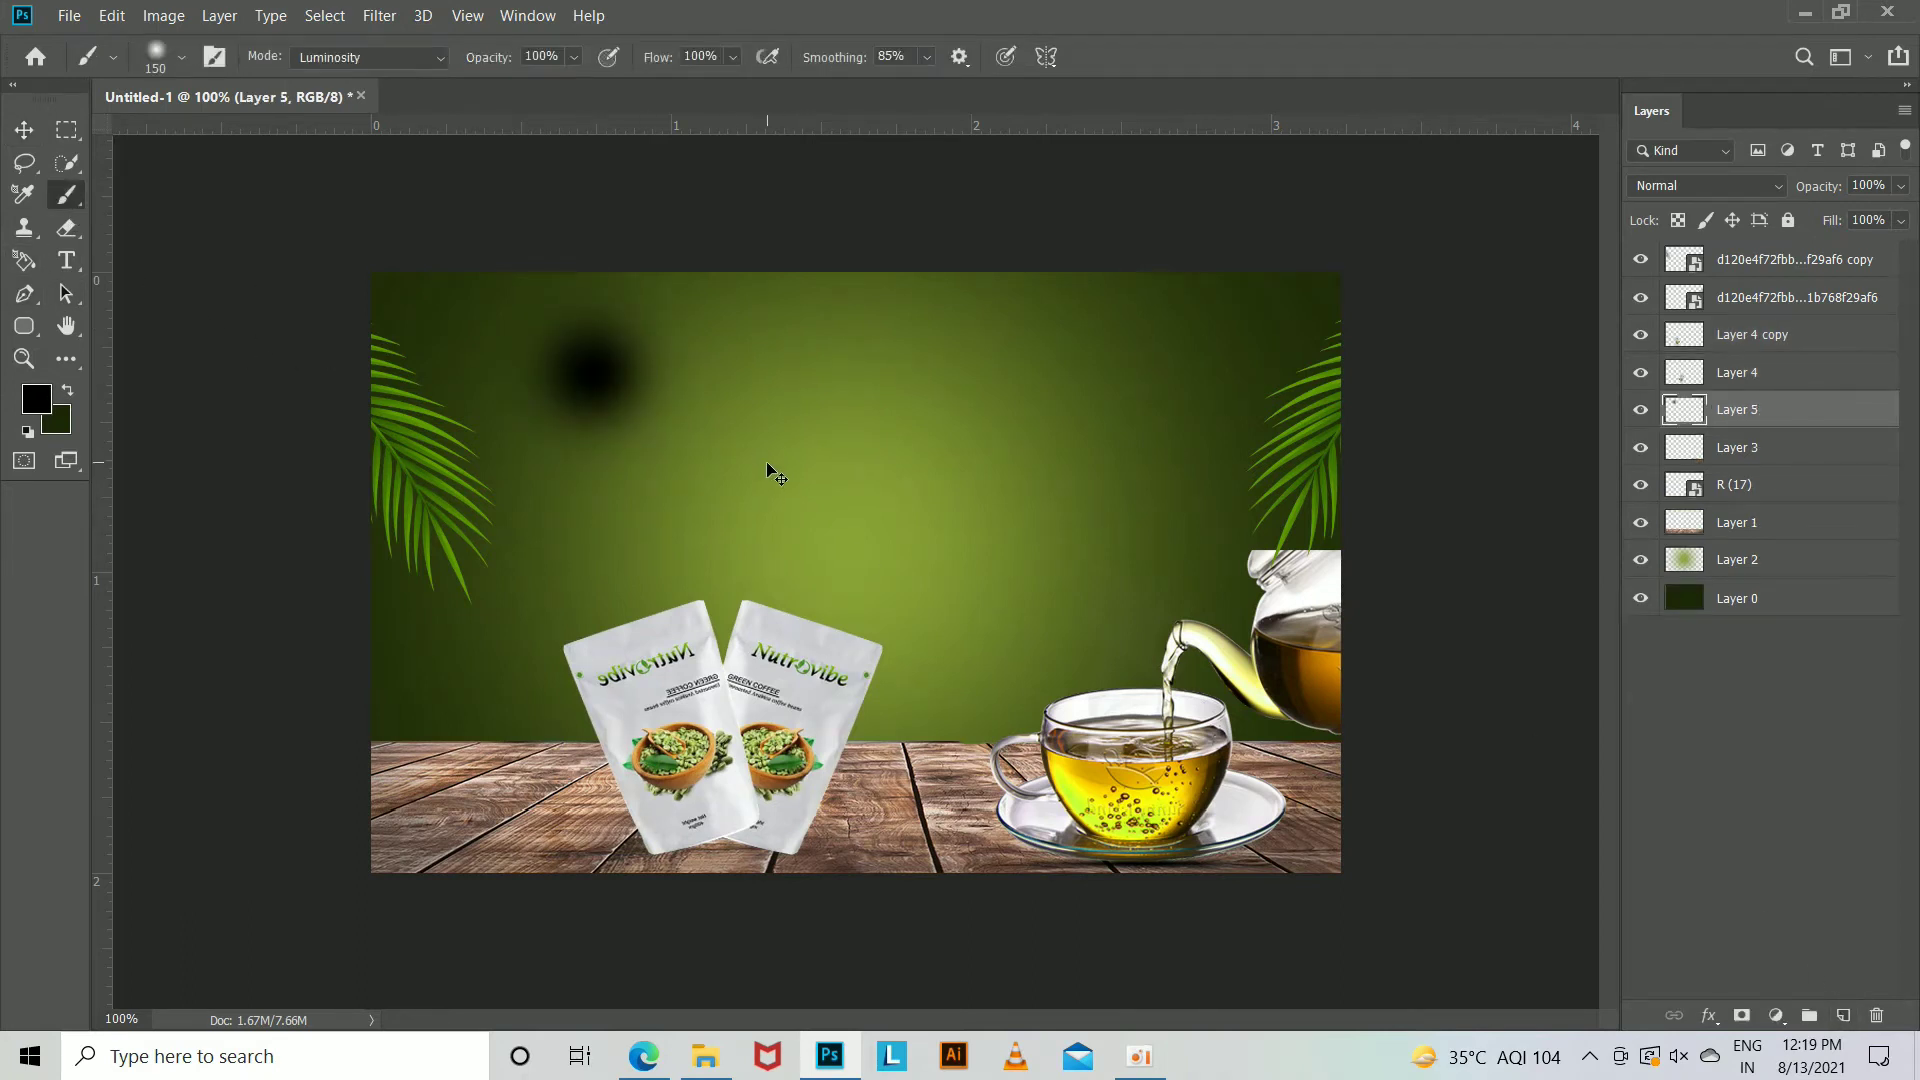
pyautogui.hotkey('ctrl', 't')
pyautogui.moveTo(591, 271)
pyautogui.mouseDown()
pyautogui.moveTo(591, 480)
pyautogui.moveTo(733, 848)
pyautogui.mouseUp()
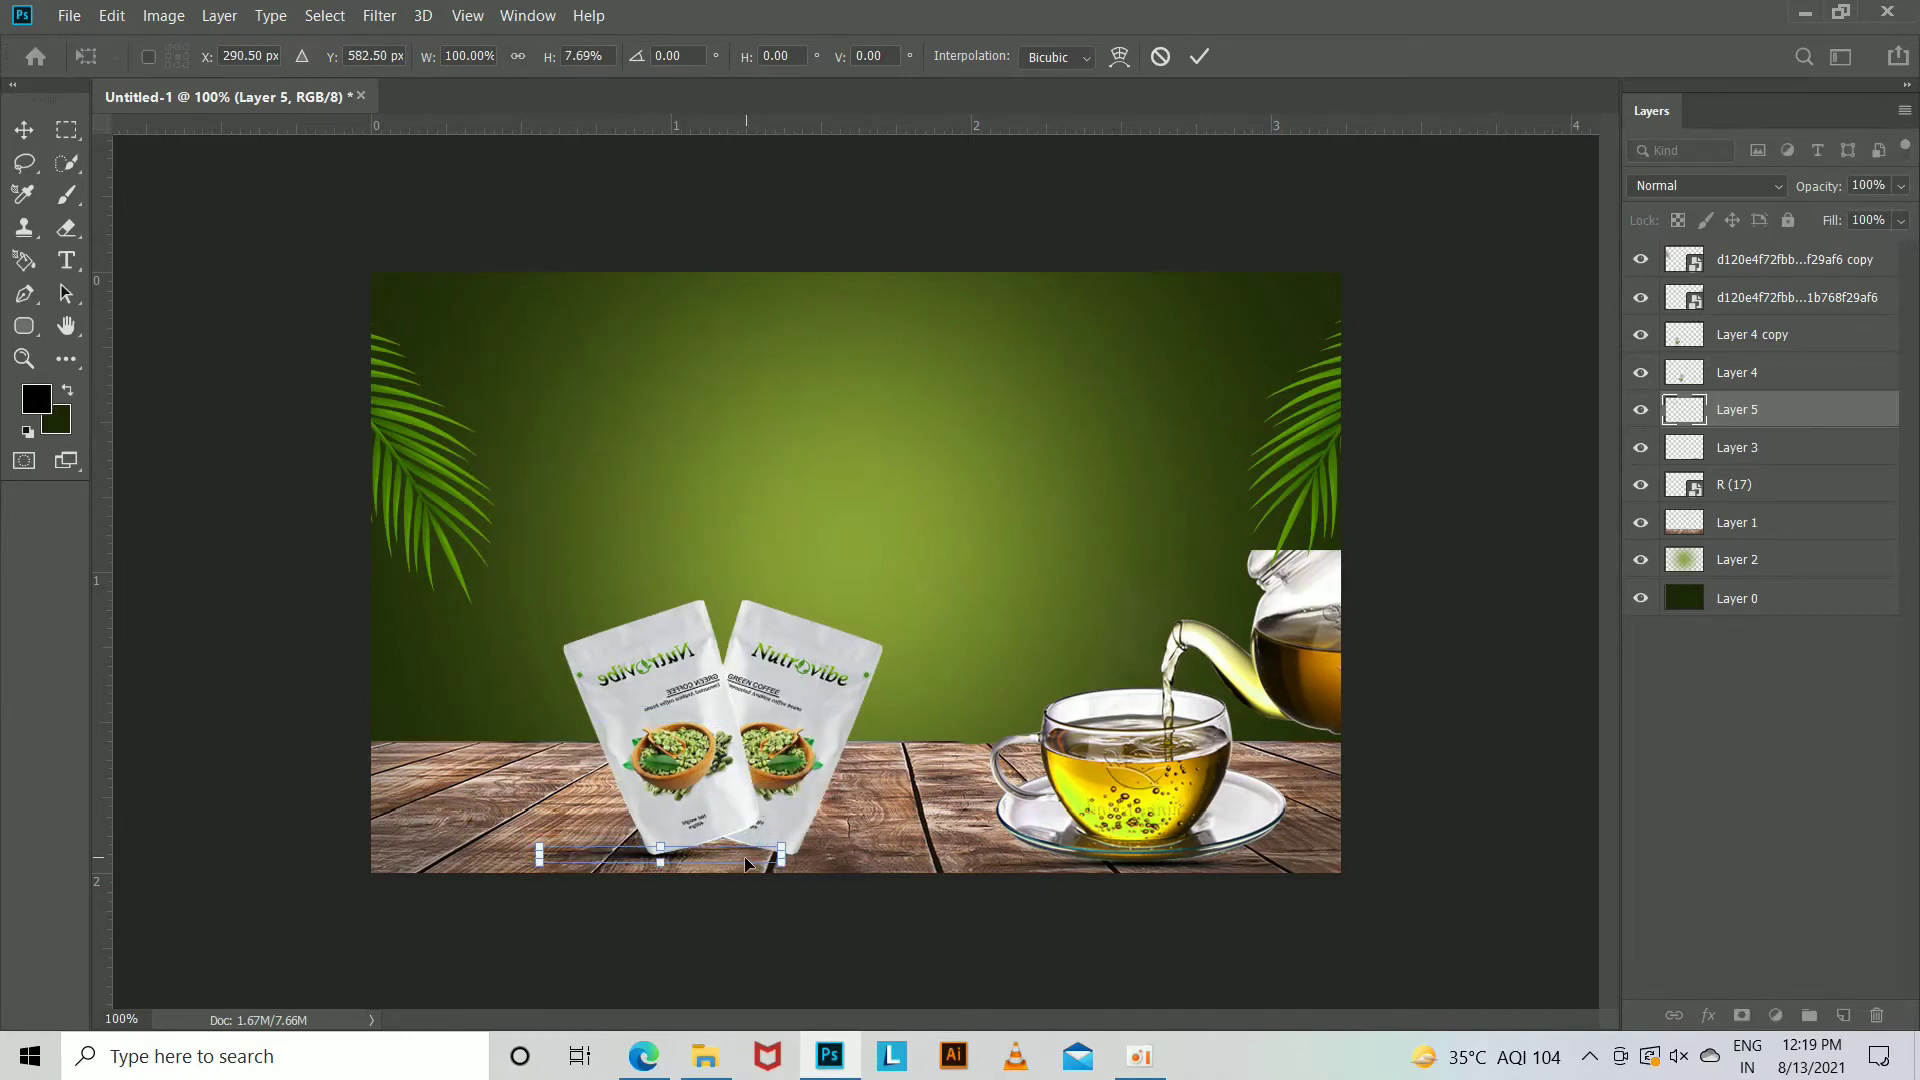
pyautogui.press('Return')
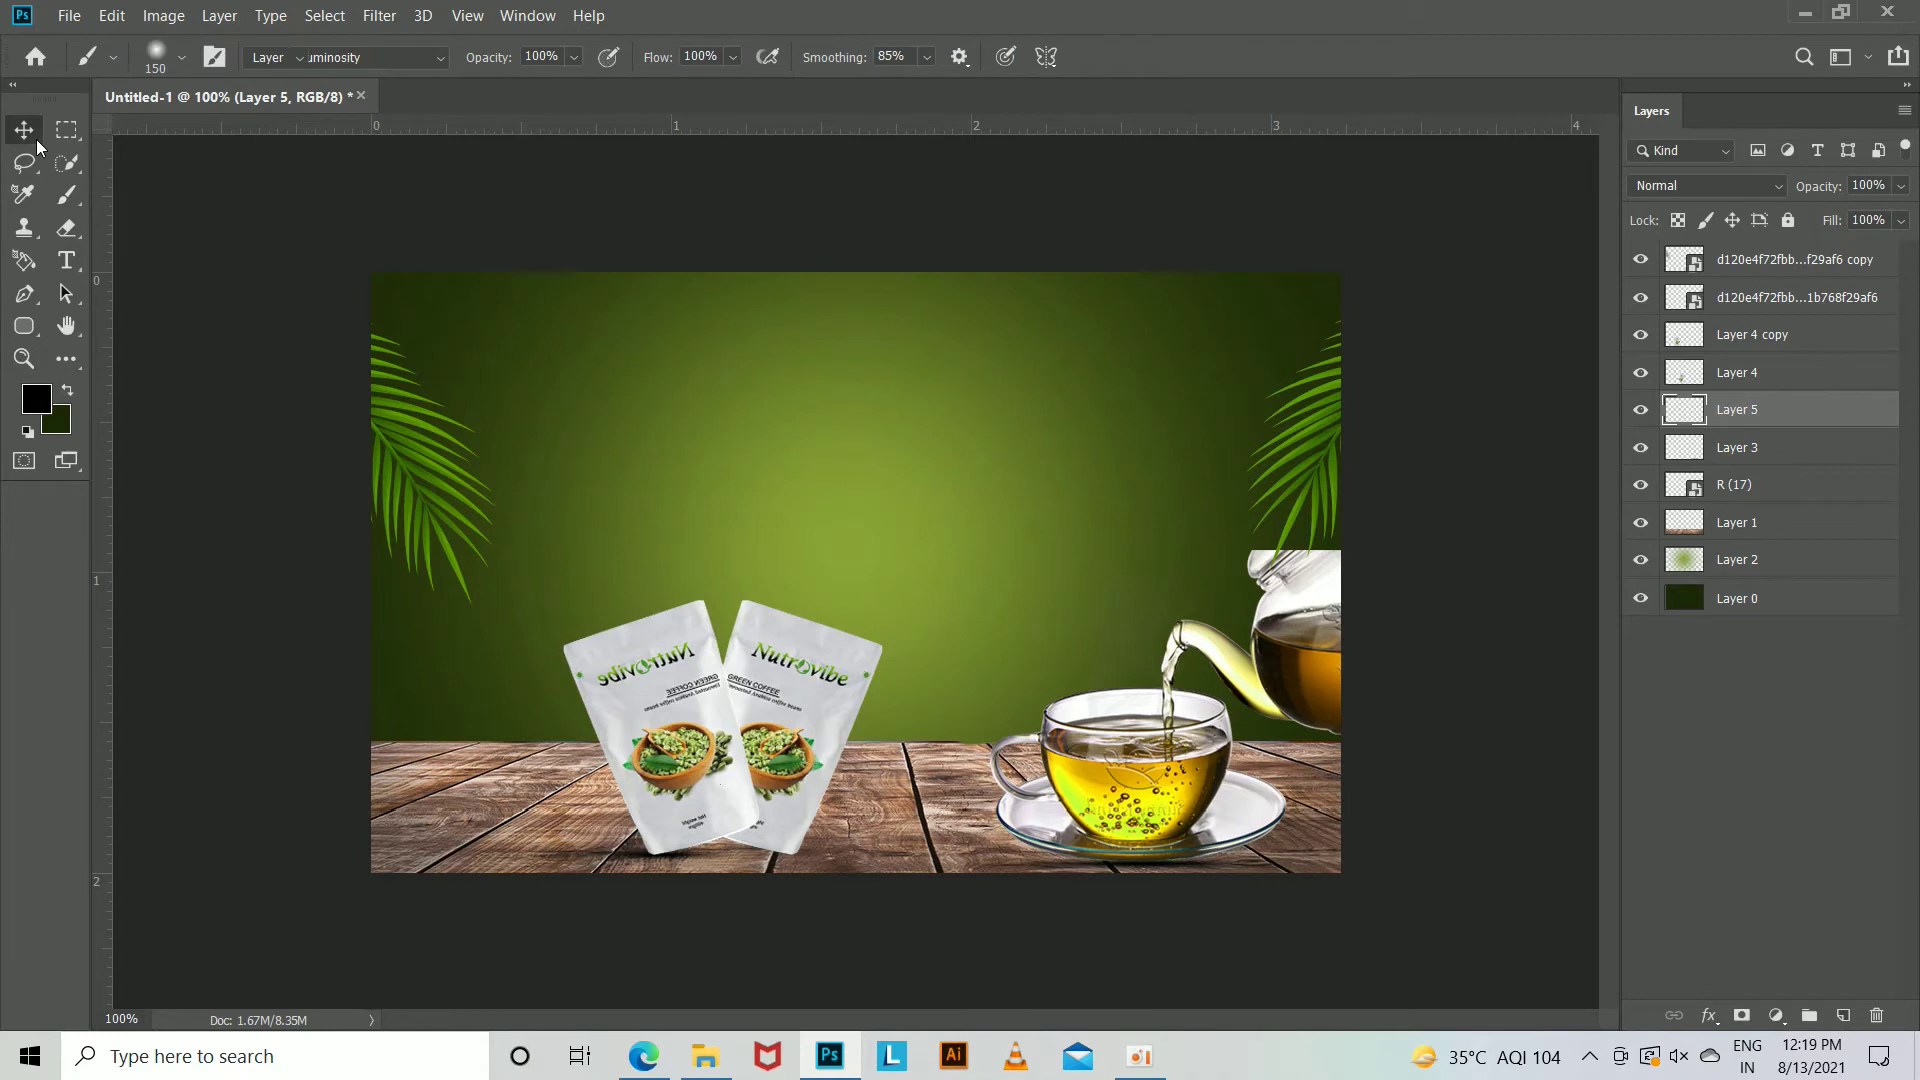
# Reselect the shadow layer and duplicate it to darken the shadow.
pyautogui.click(24, 130)
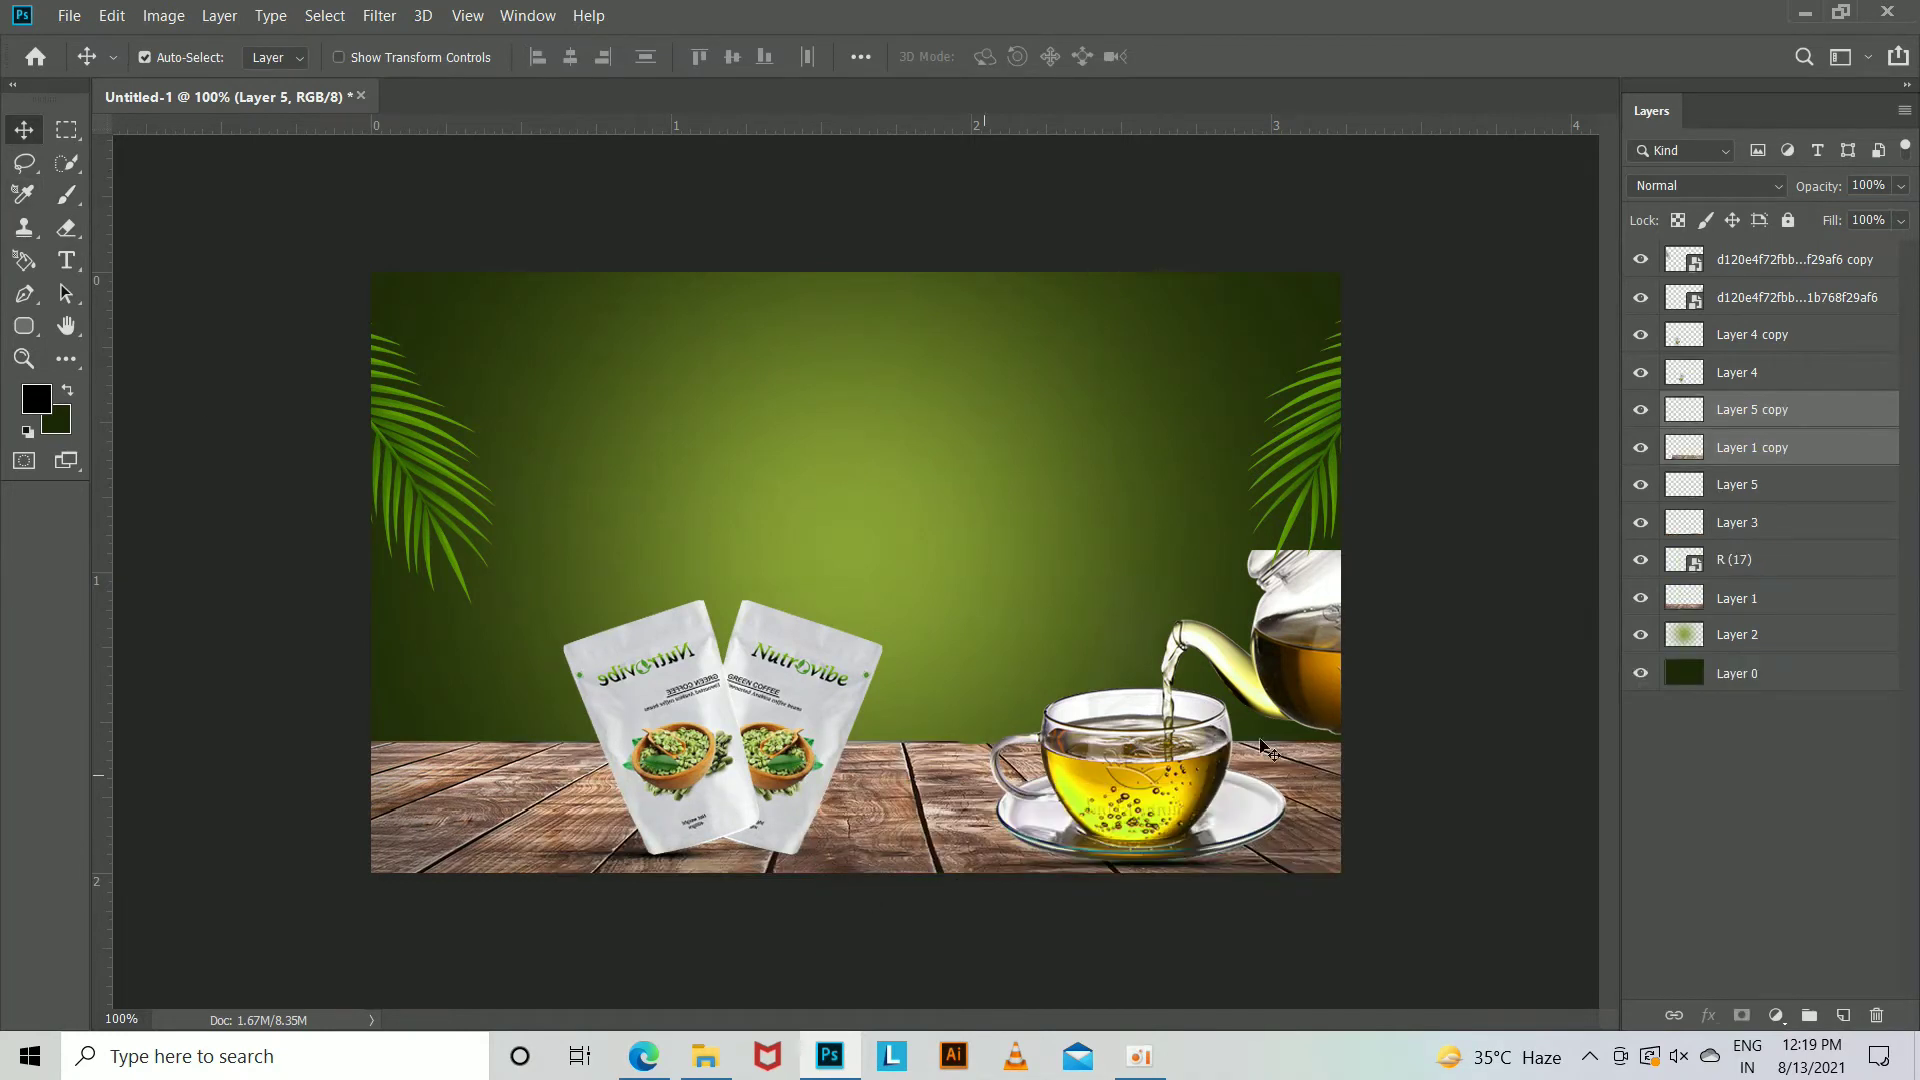
pyautogui.click(1762, 452)
pyautogui.click(1724, 416)
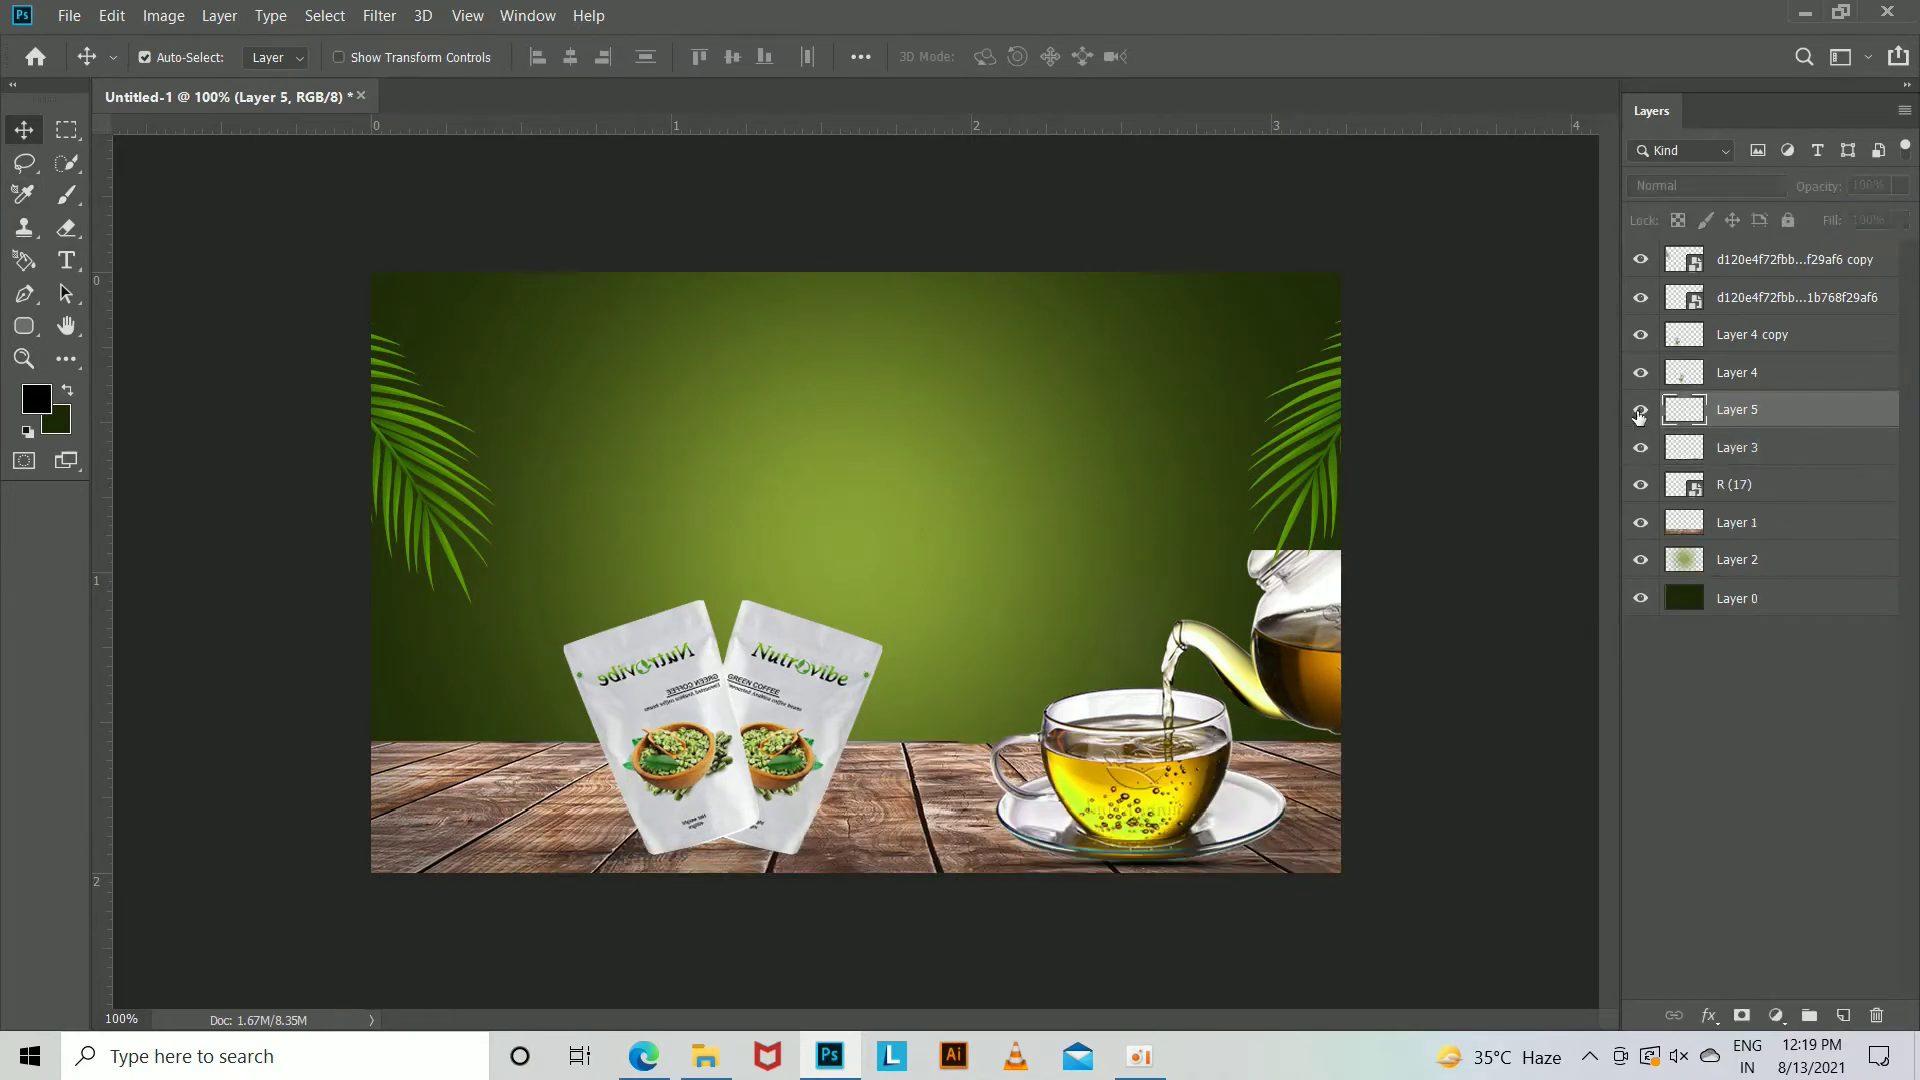
pyautogui.hotkey('ctrl', 'j')
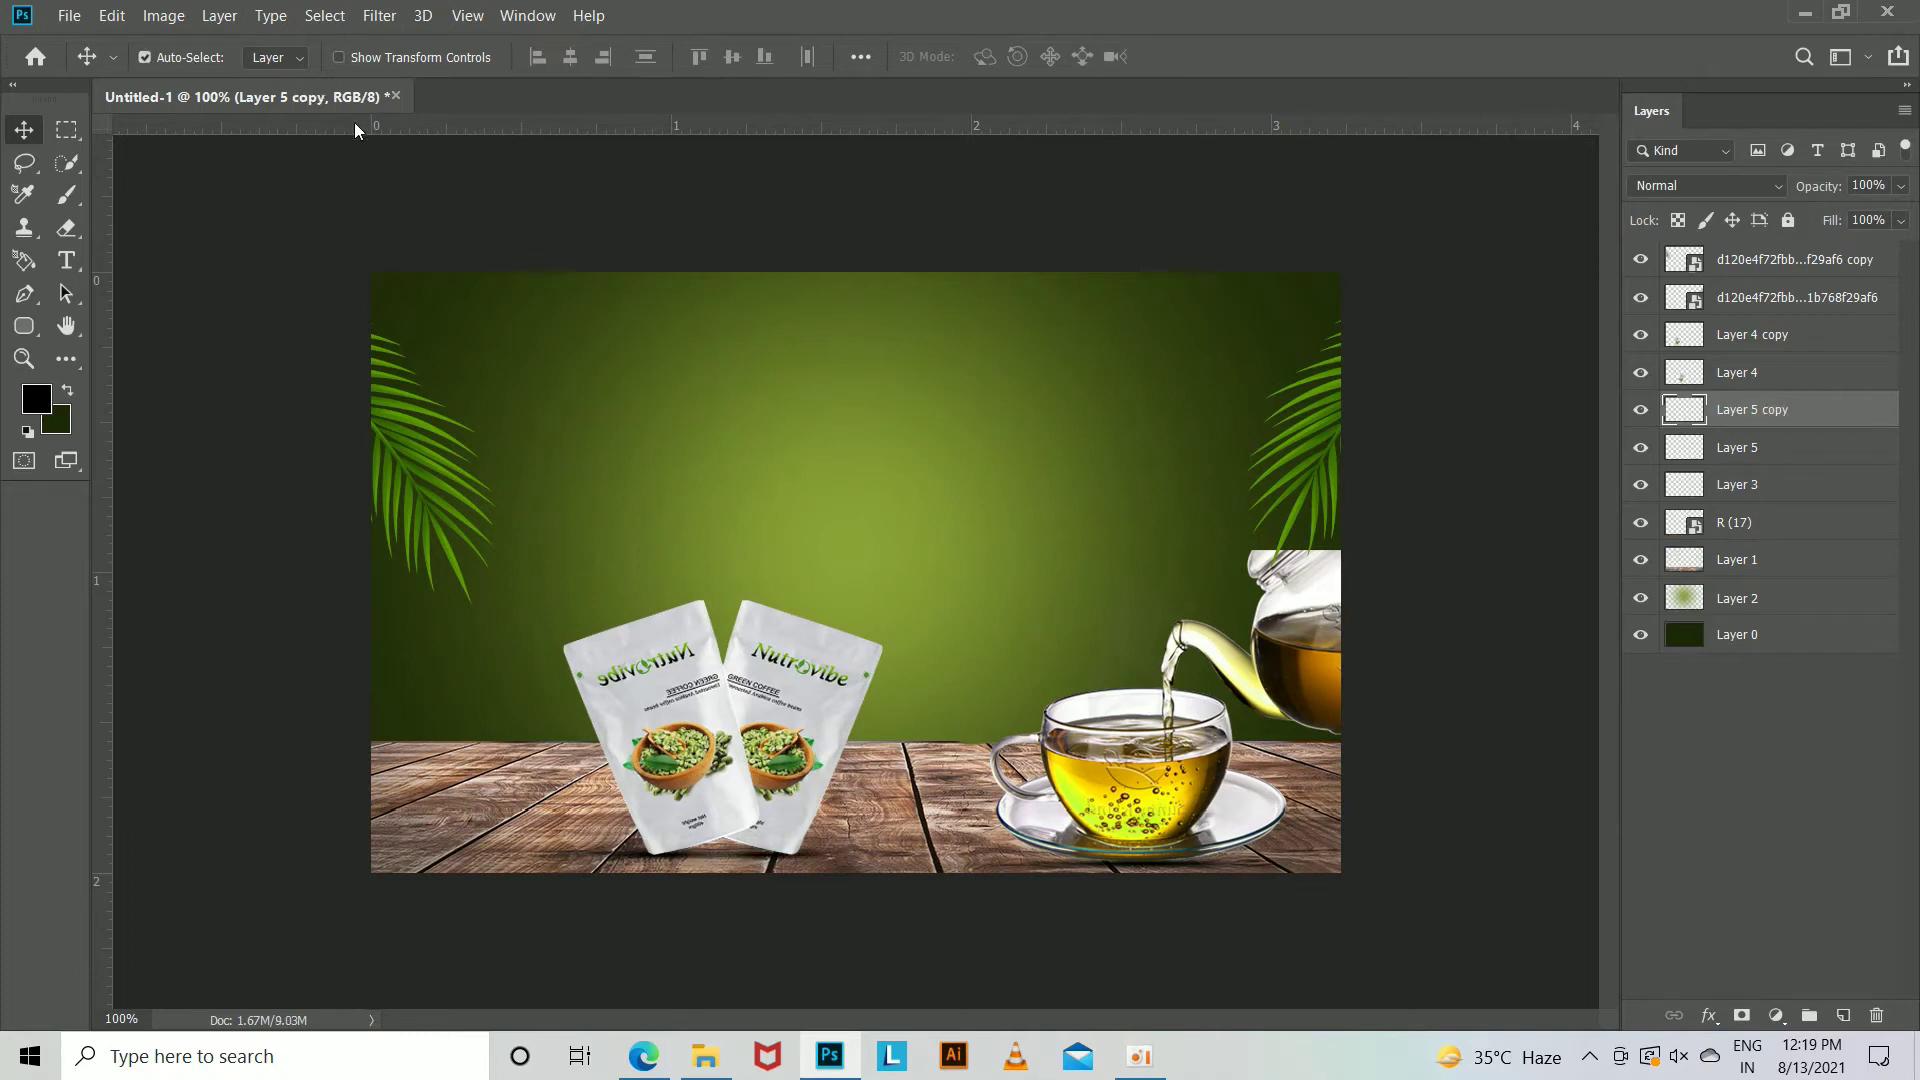
# Bring File Explorer forward and scroll the Downloads folder to find the leaves image.
pyautogui.moveTo(704, 1056)
pyautogui.click(707, 937)
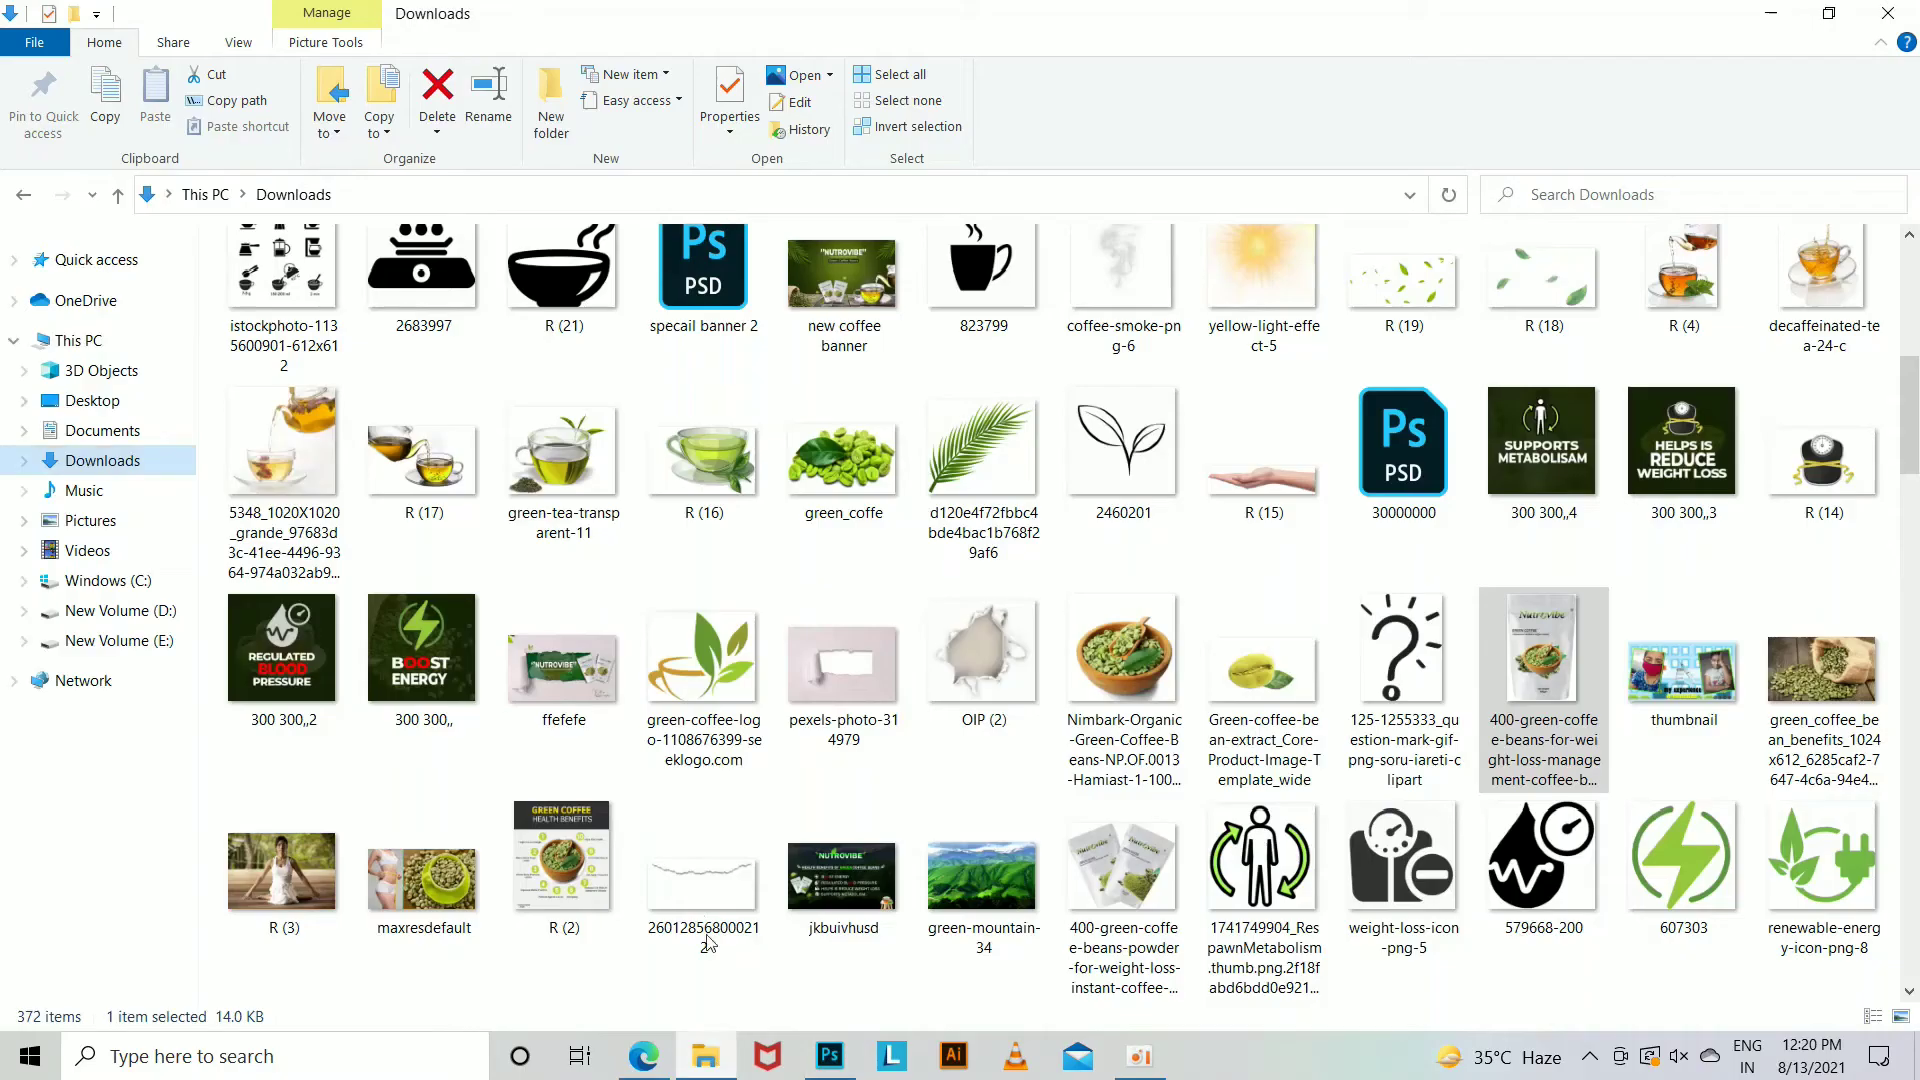
pyautogui.scroll(2, 985, 557)
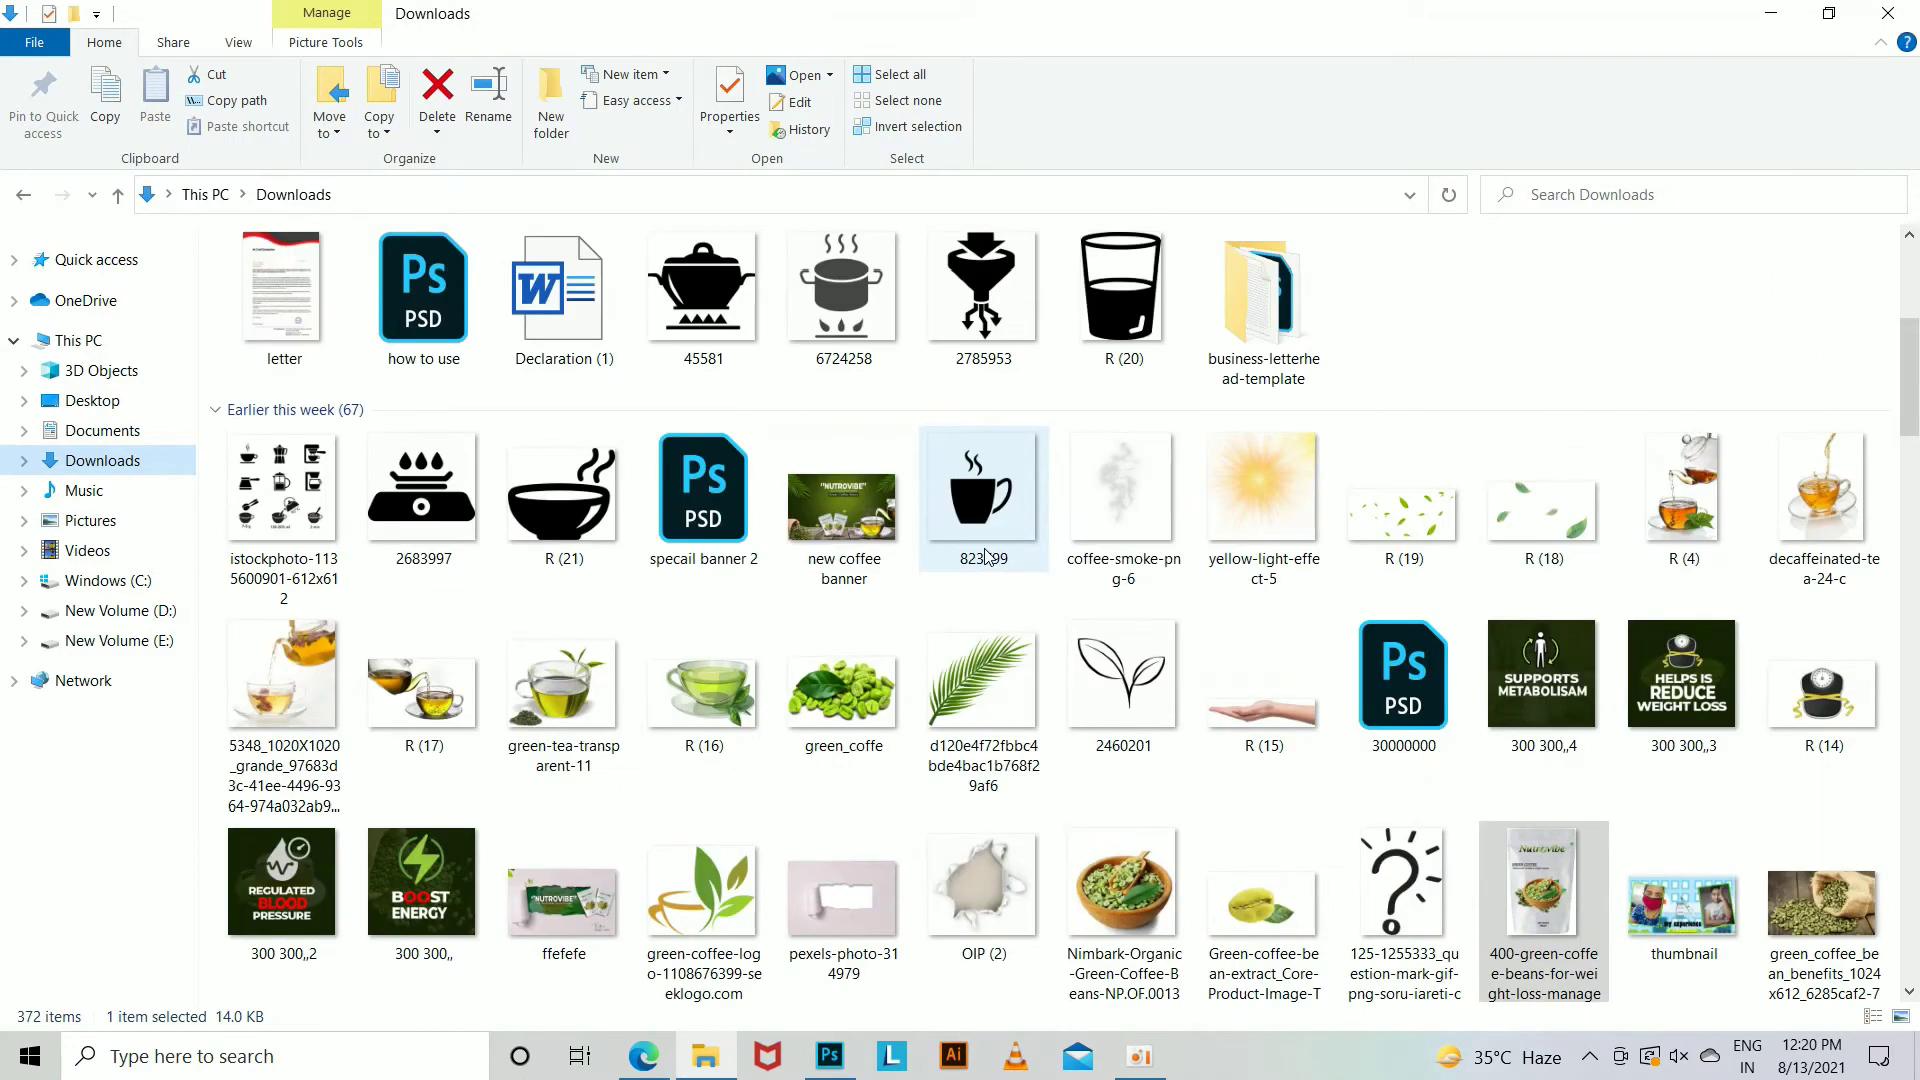
pyautogui.scroll(-5, 986, 556)
pyautogui.scroll(2, 986, 557)
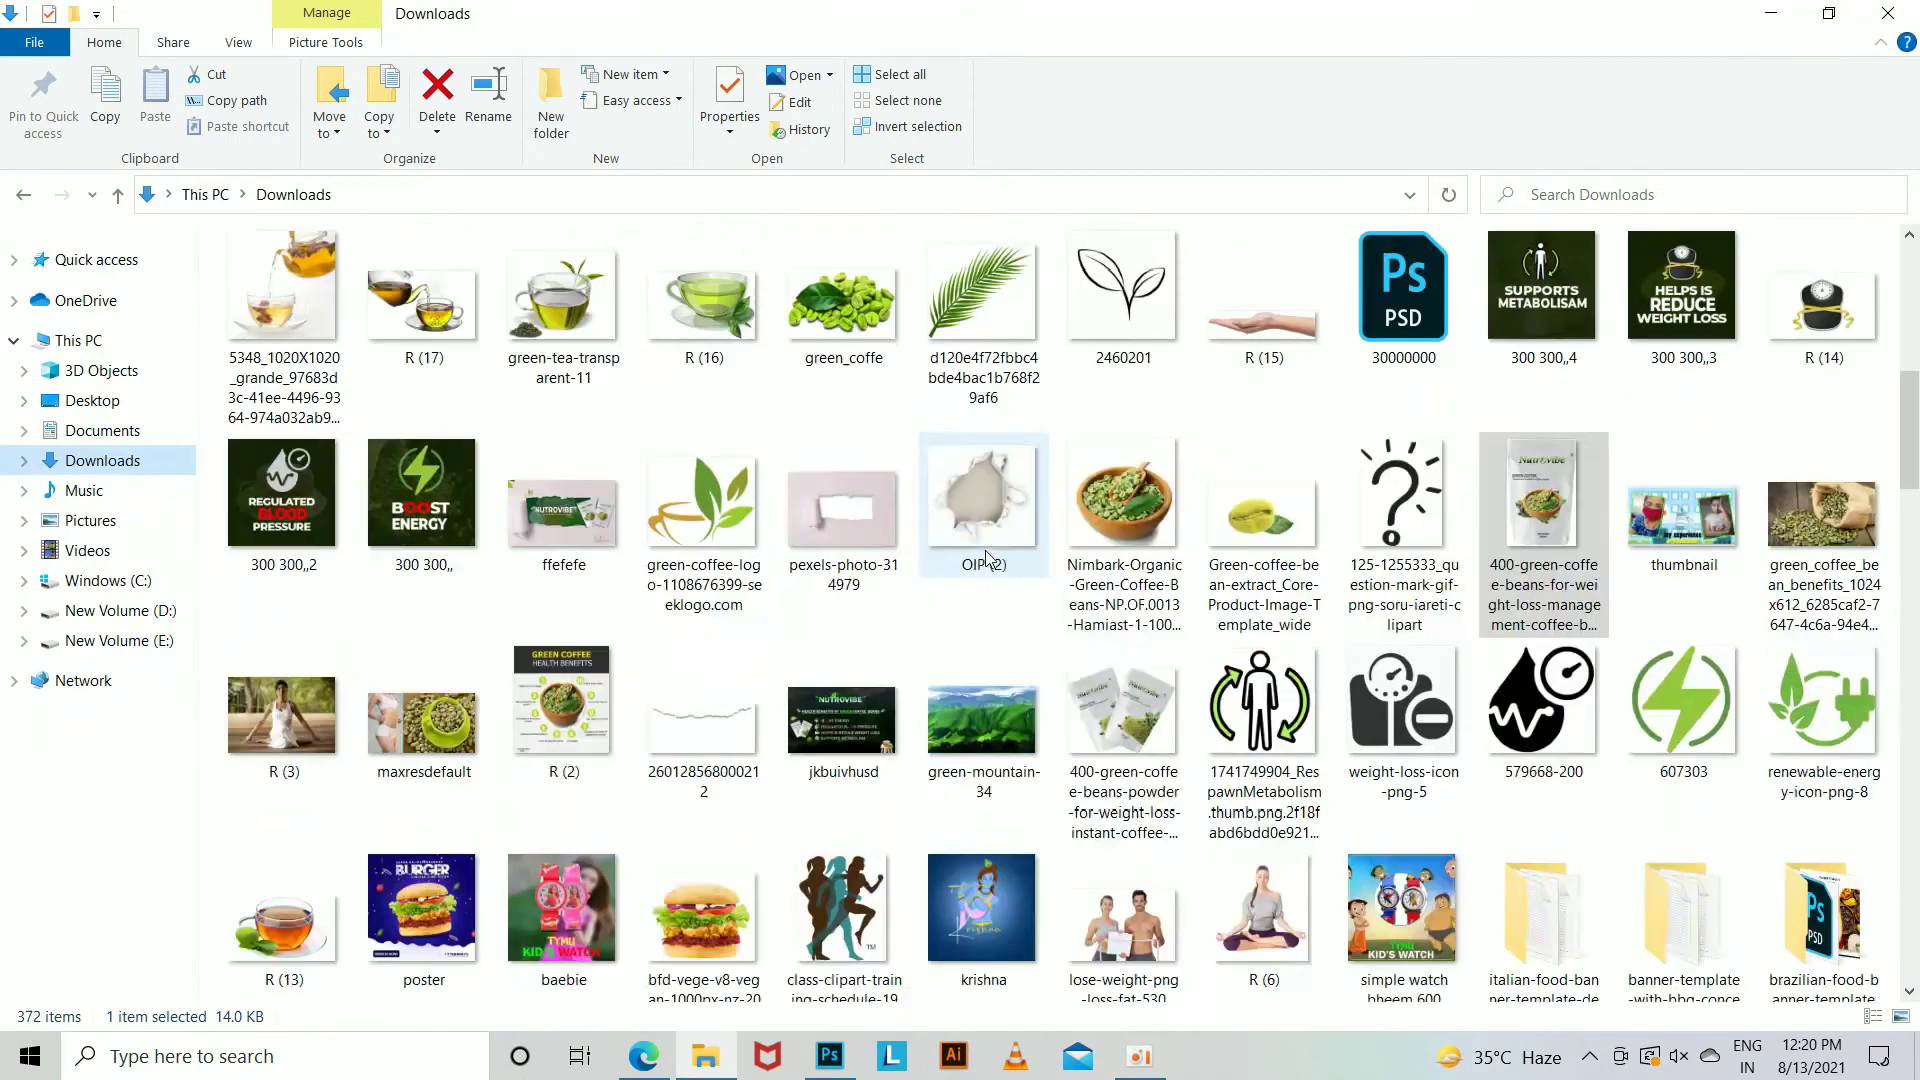
pyautogui.scroll(4, 987, 558)
pyautogui.scroll(4, 988, 559)
pyautogui.scroll(-4, 988, 559)
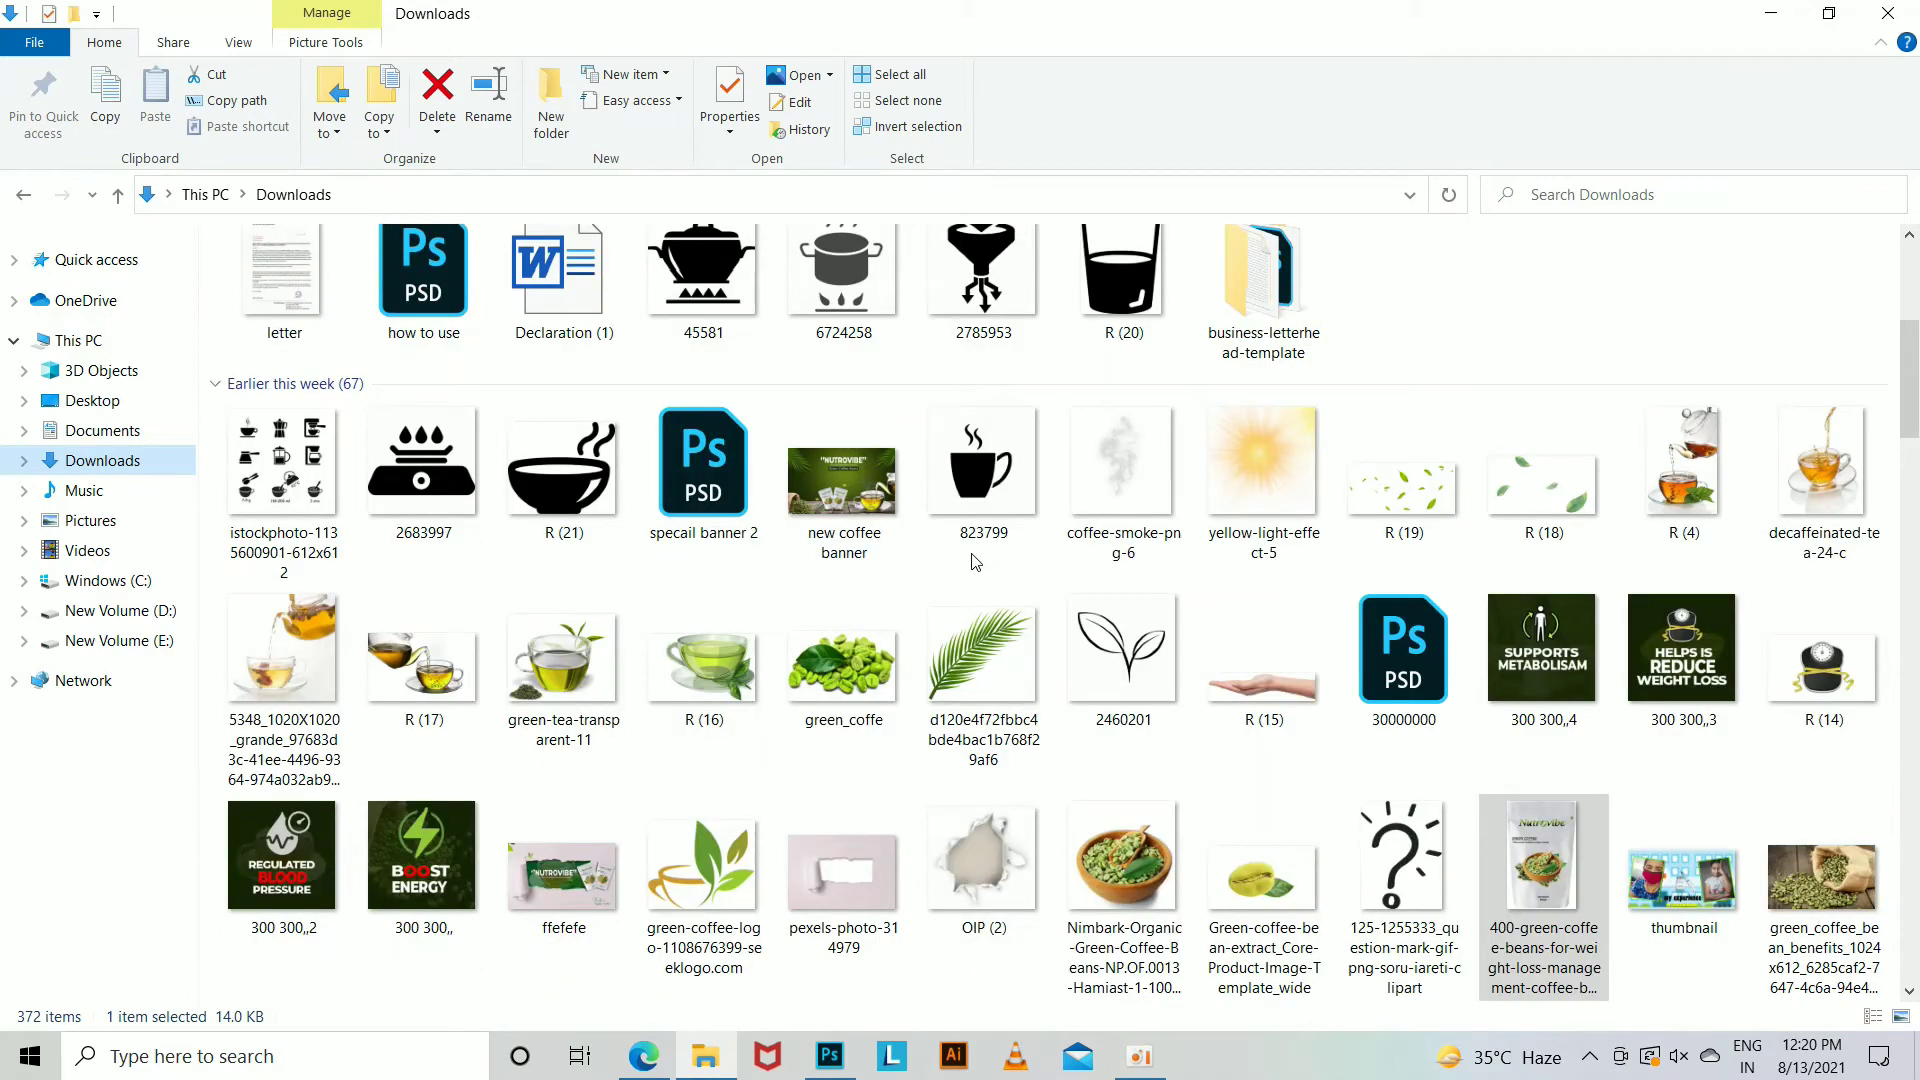
# Drop the leaves image into the poster, scaled and positioned around the pouches.
pyautogui.click(830, 1056)
pyautogui.moveTo(708, 801); pyautogui.dragTo(708, 801)
pyautogui.moveTo(1341, 746)
pyautogui.mouseDown()
pyautogui.moveTo(1103, 708)
pyautogui.moveTo(920, 706)
pyautogui.mouseUp()
pyautogui.moveTo(760, 570); pyautogui.dragTo(626, 729)
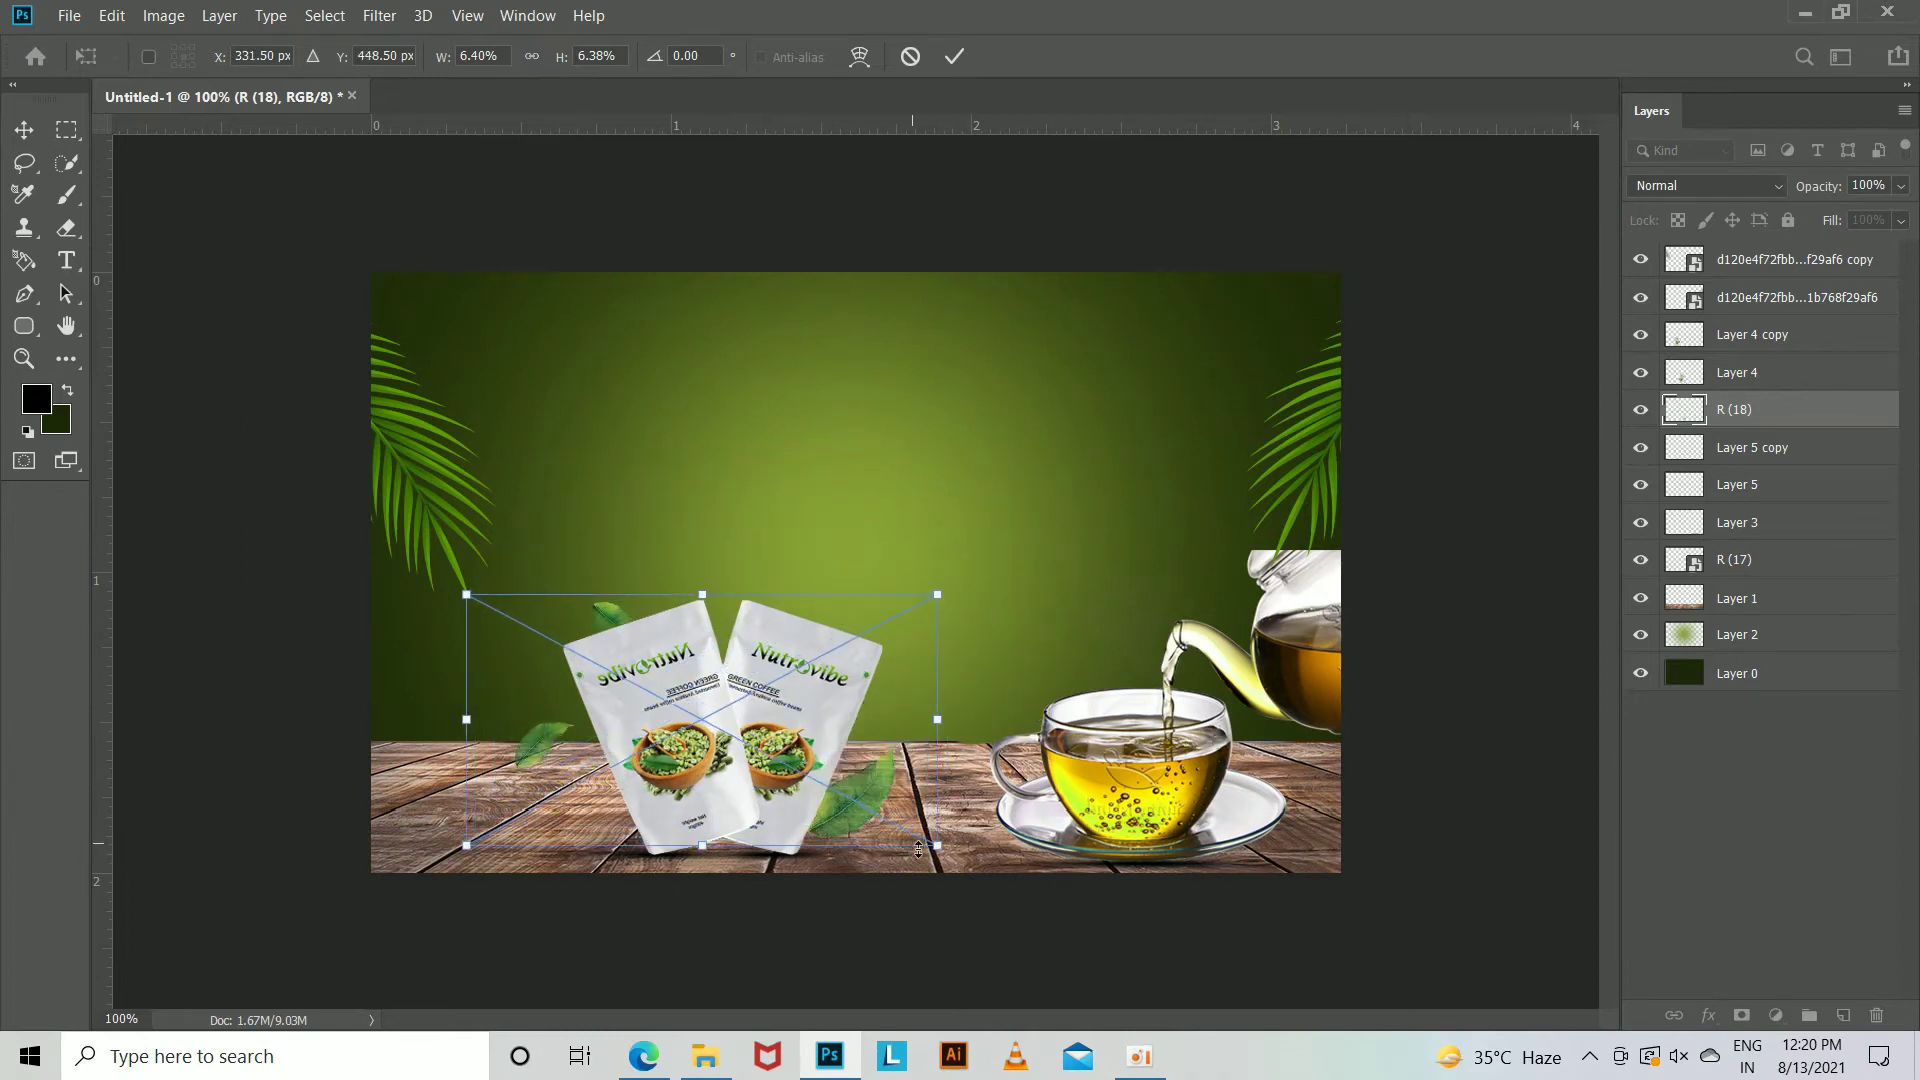
pyautogui.moveTo(919, 849); pyautogui.dragTo(932, 857)
pyautogui.press('Return')
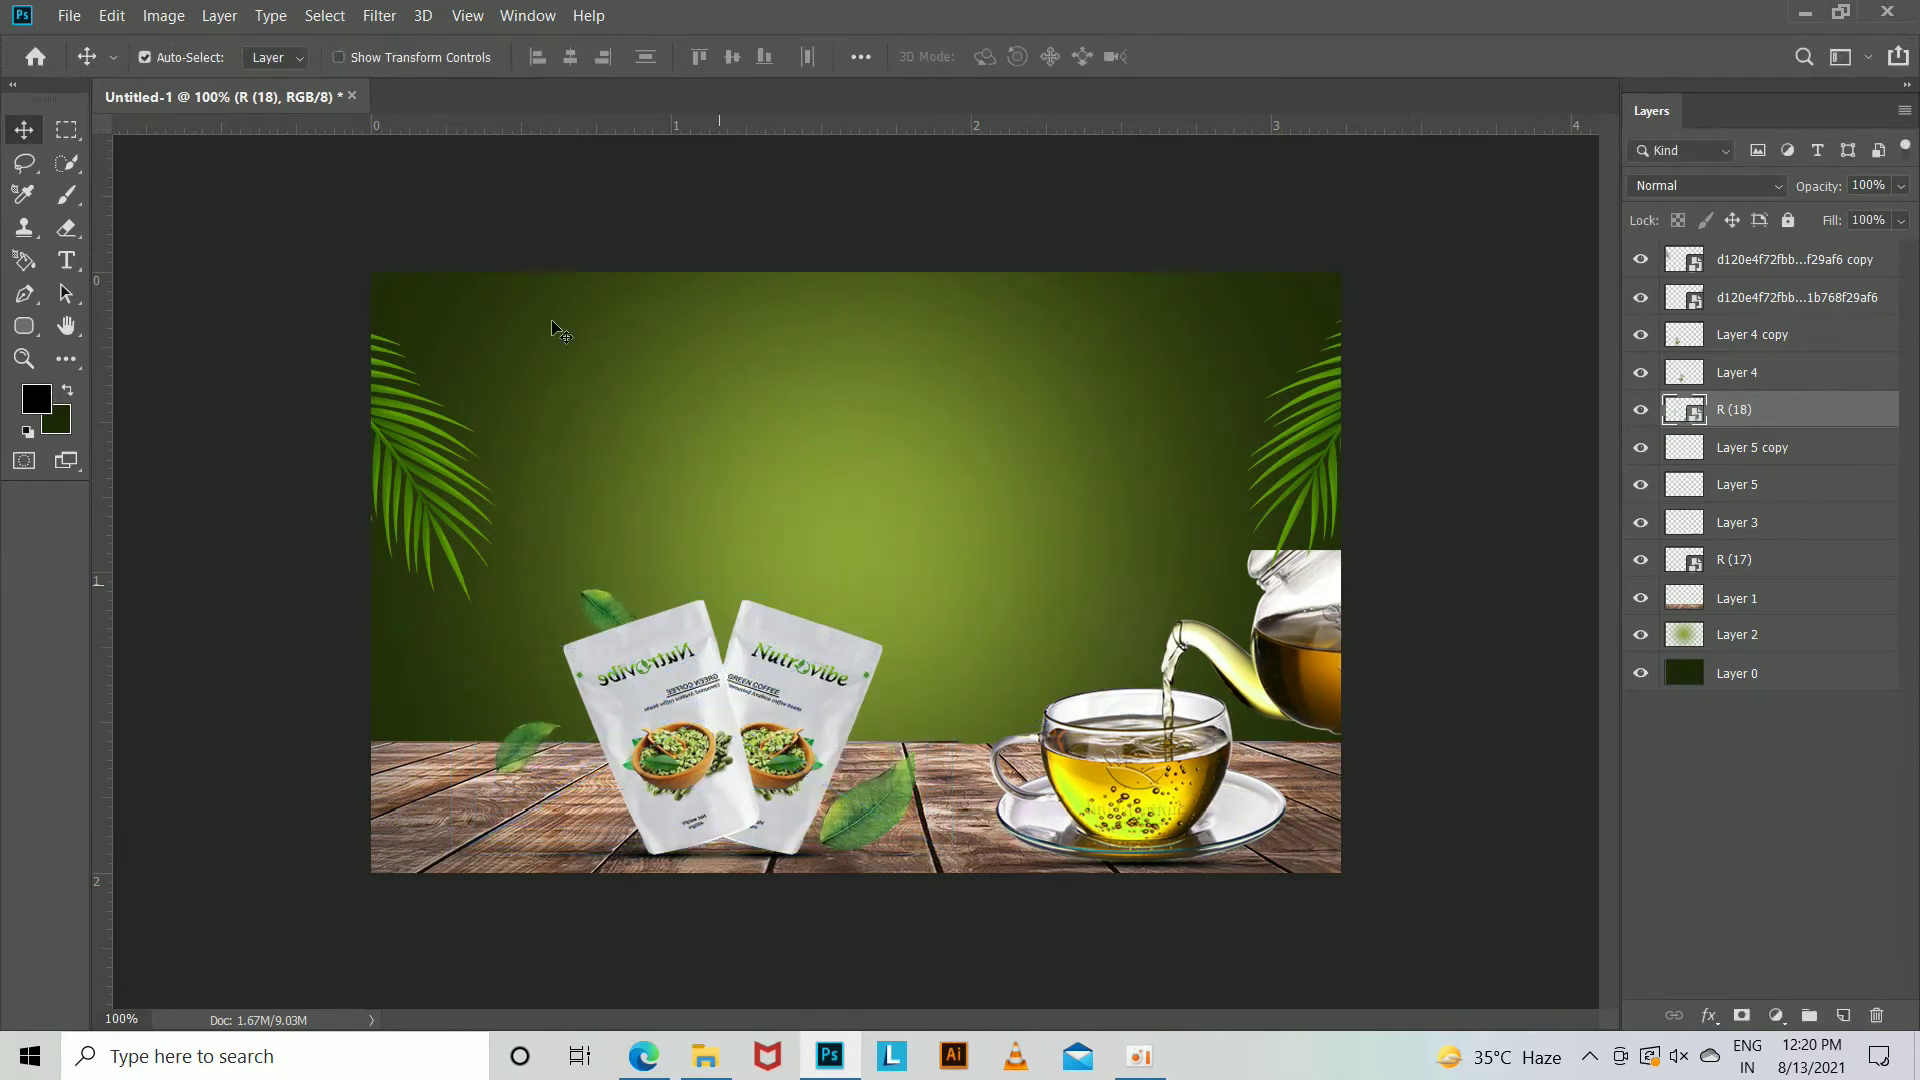
pyautogui.click(380, 15)
pyautogui.moveTo(392, 282)
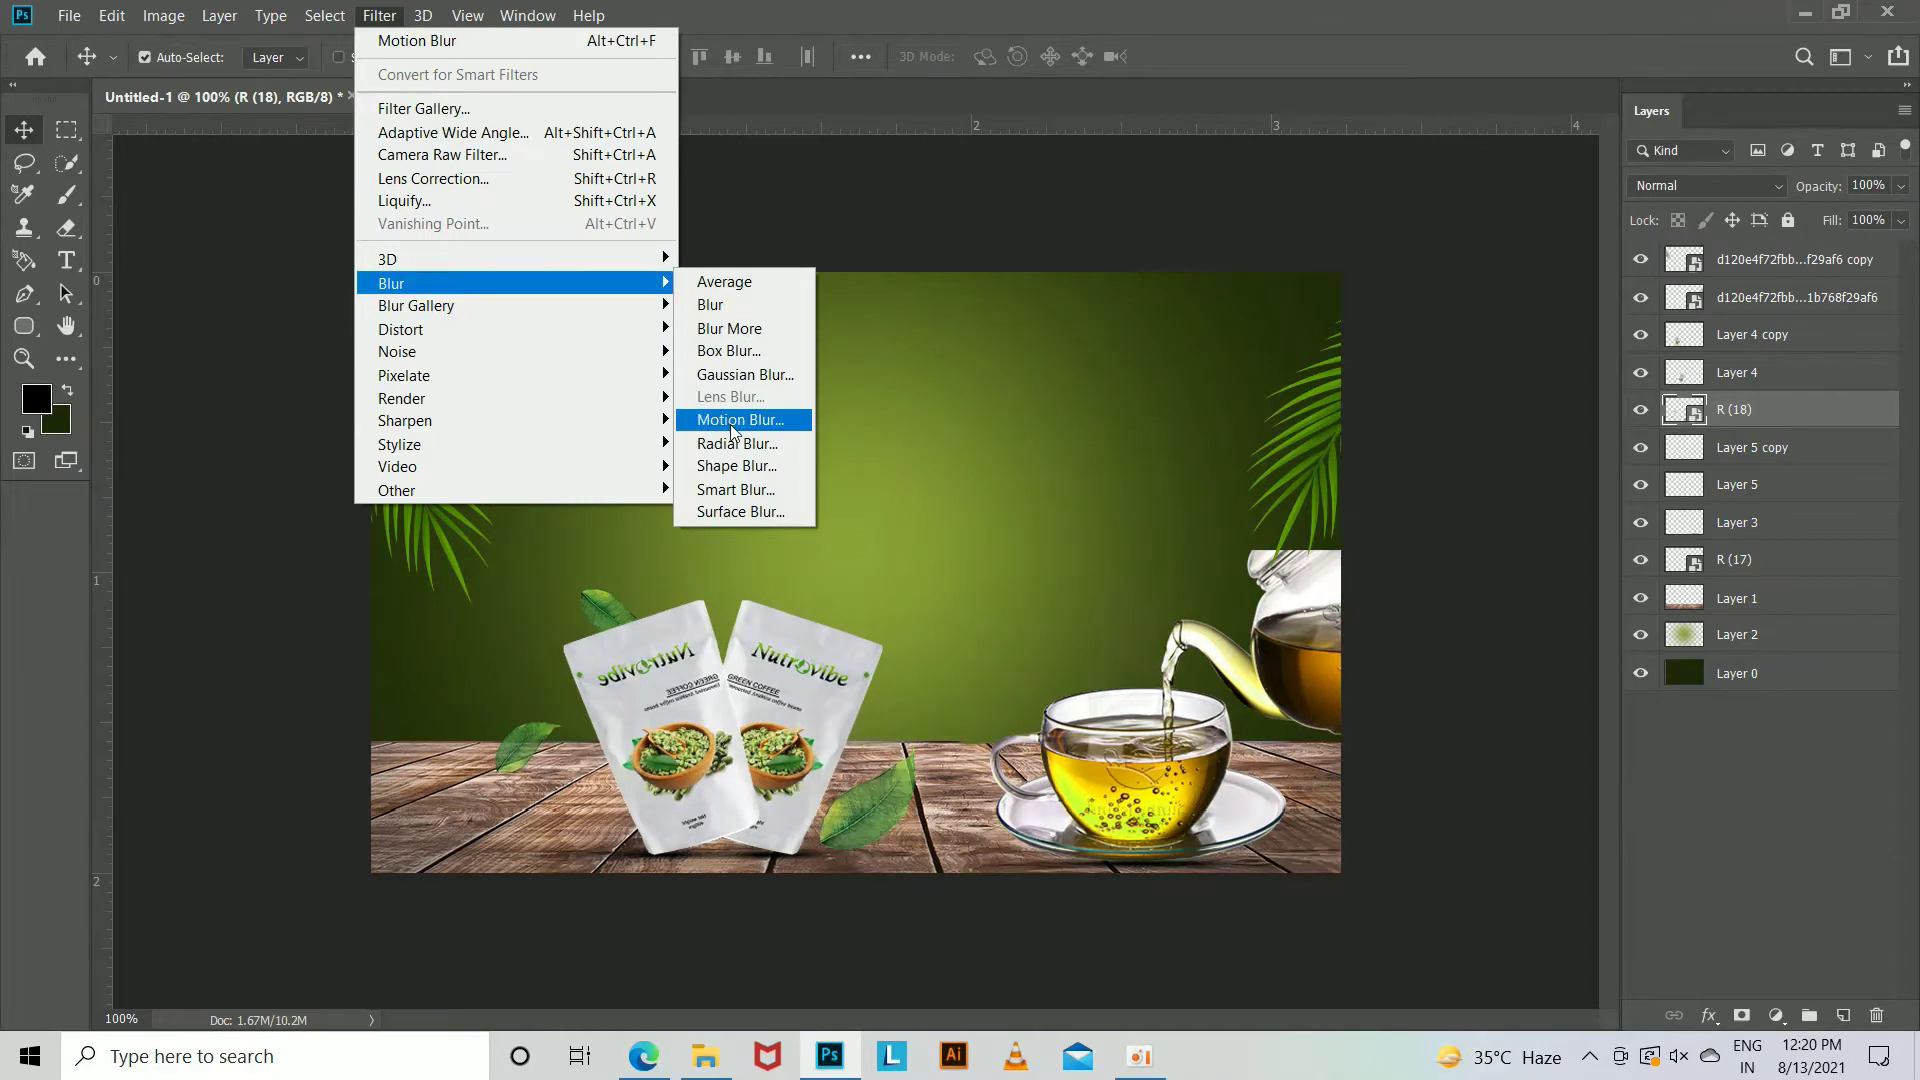
# Apply a Motion Blur to the leaves with a shorter distance of about 12 and adjusted angle.
pyautogui.click(735, 424)
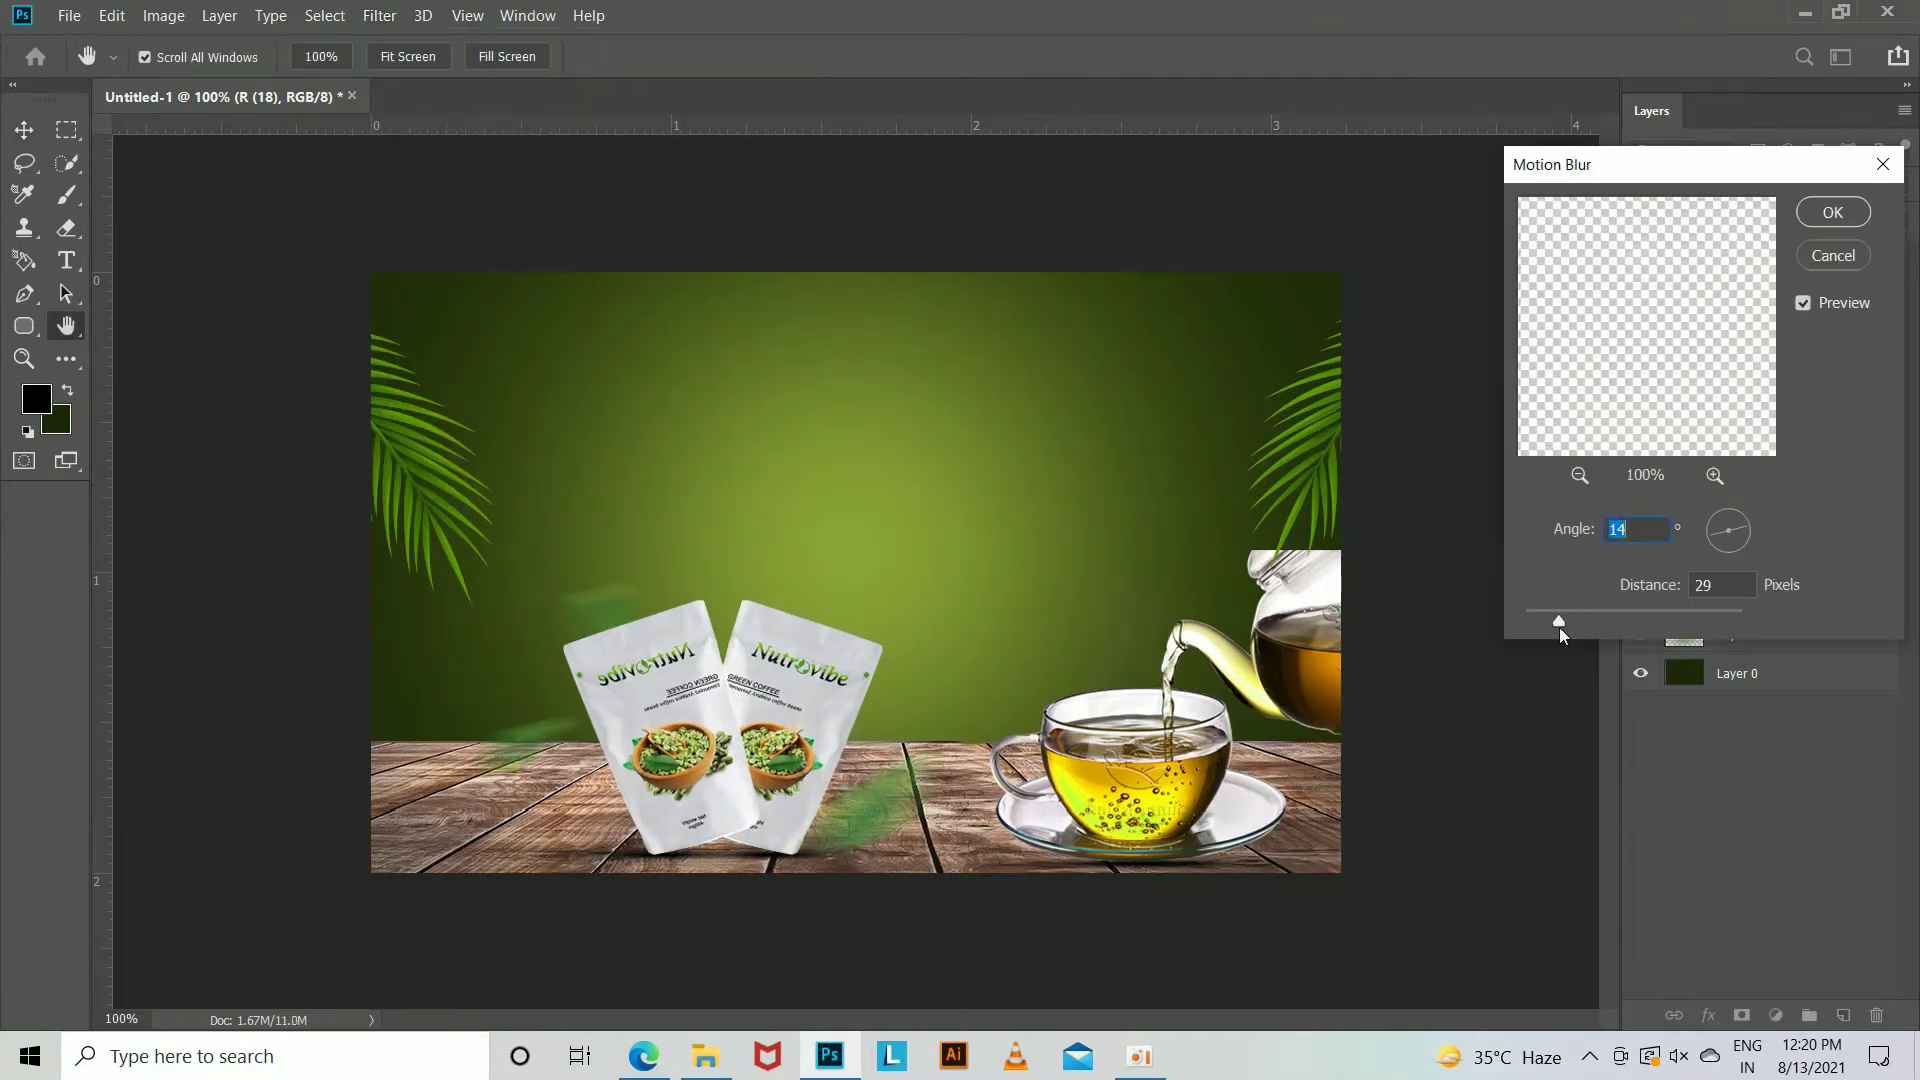
pyautogui.moveTo(1558, 627); pyautogui.dragTo(1542, 618)
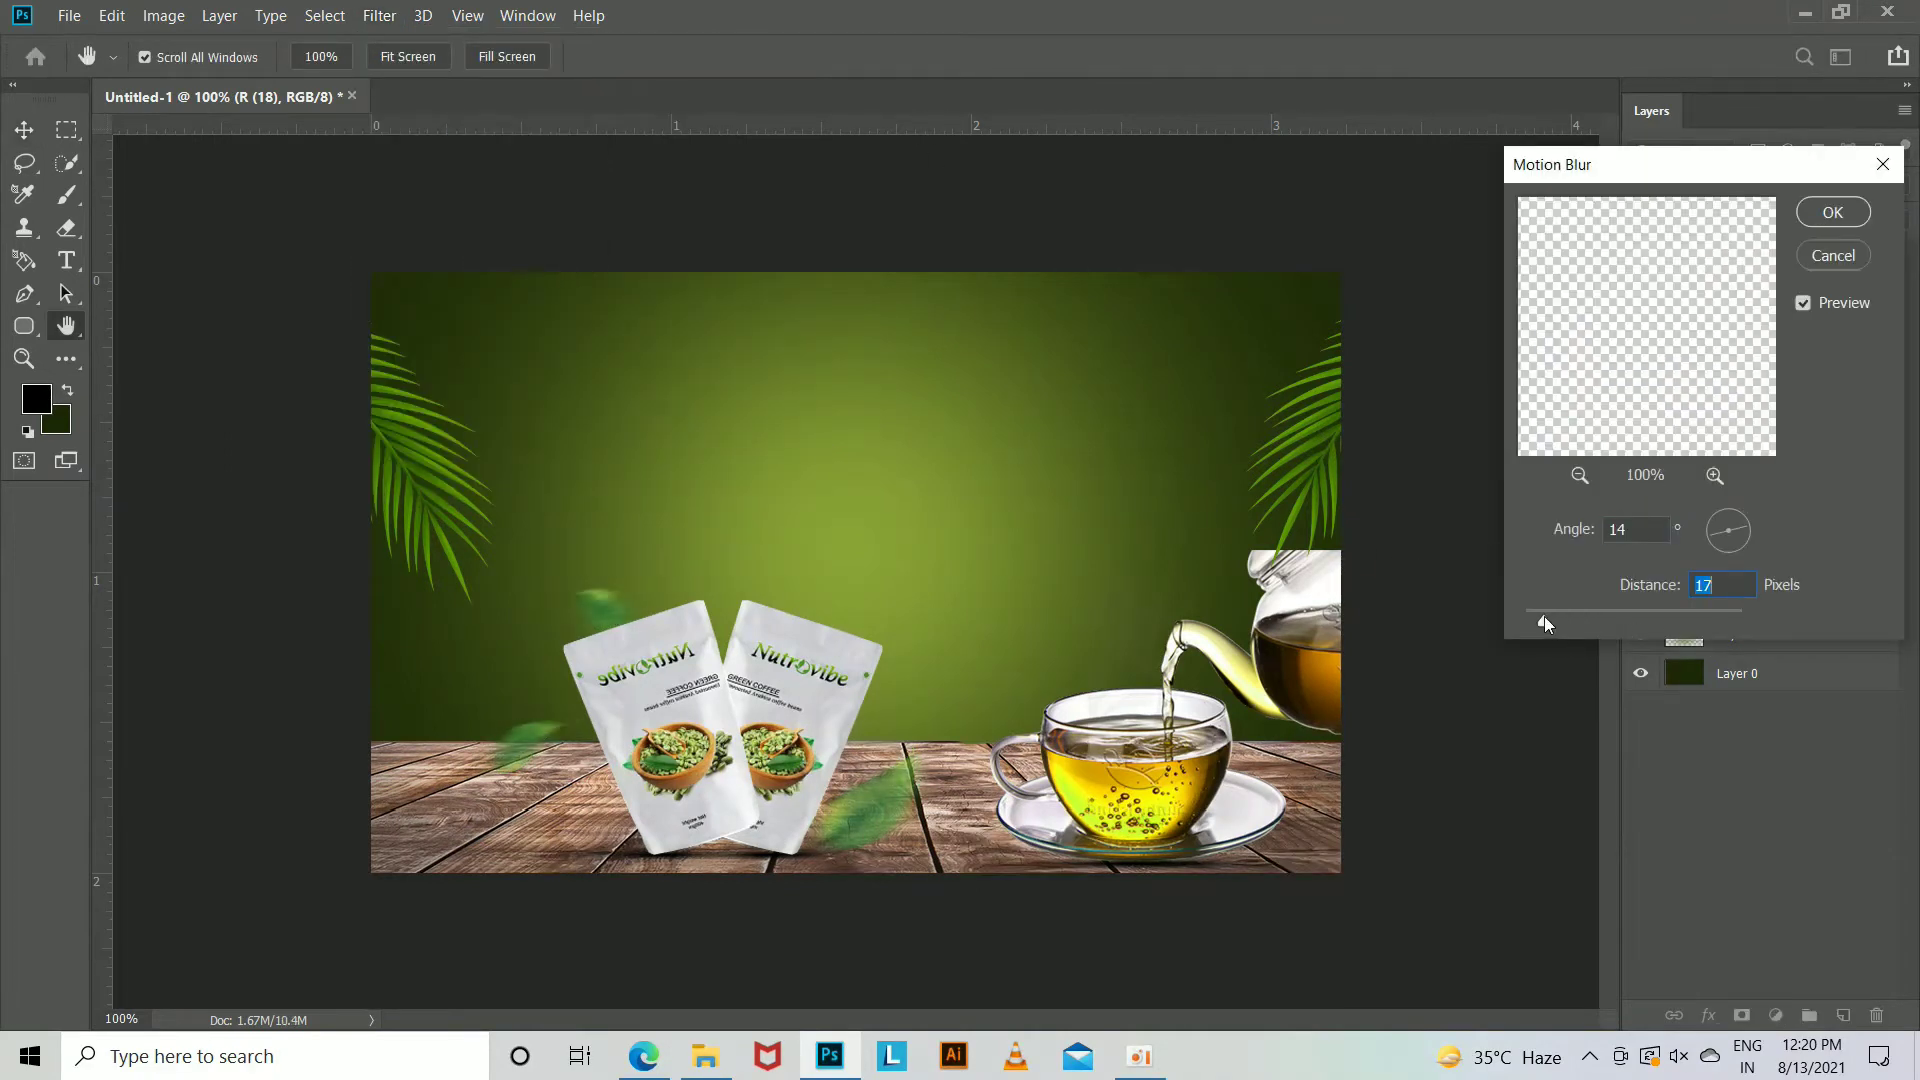
pyautogui.moveTo(1750, 537); pyautogui.dragTo(1730, 556)
pyautogui.moveTo(1543, 621); pyautogui.dragTo(1533, 626)
pyautogui.click(1826, 214)
# Bring the green coffee bean image into the poster and scale it down small.
pyautogui.click(705, 1056)
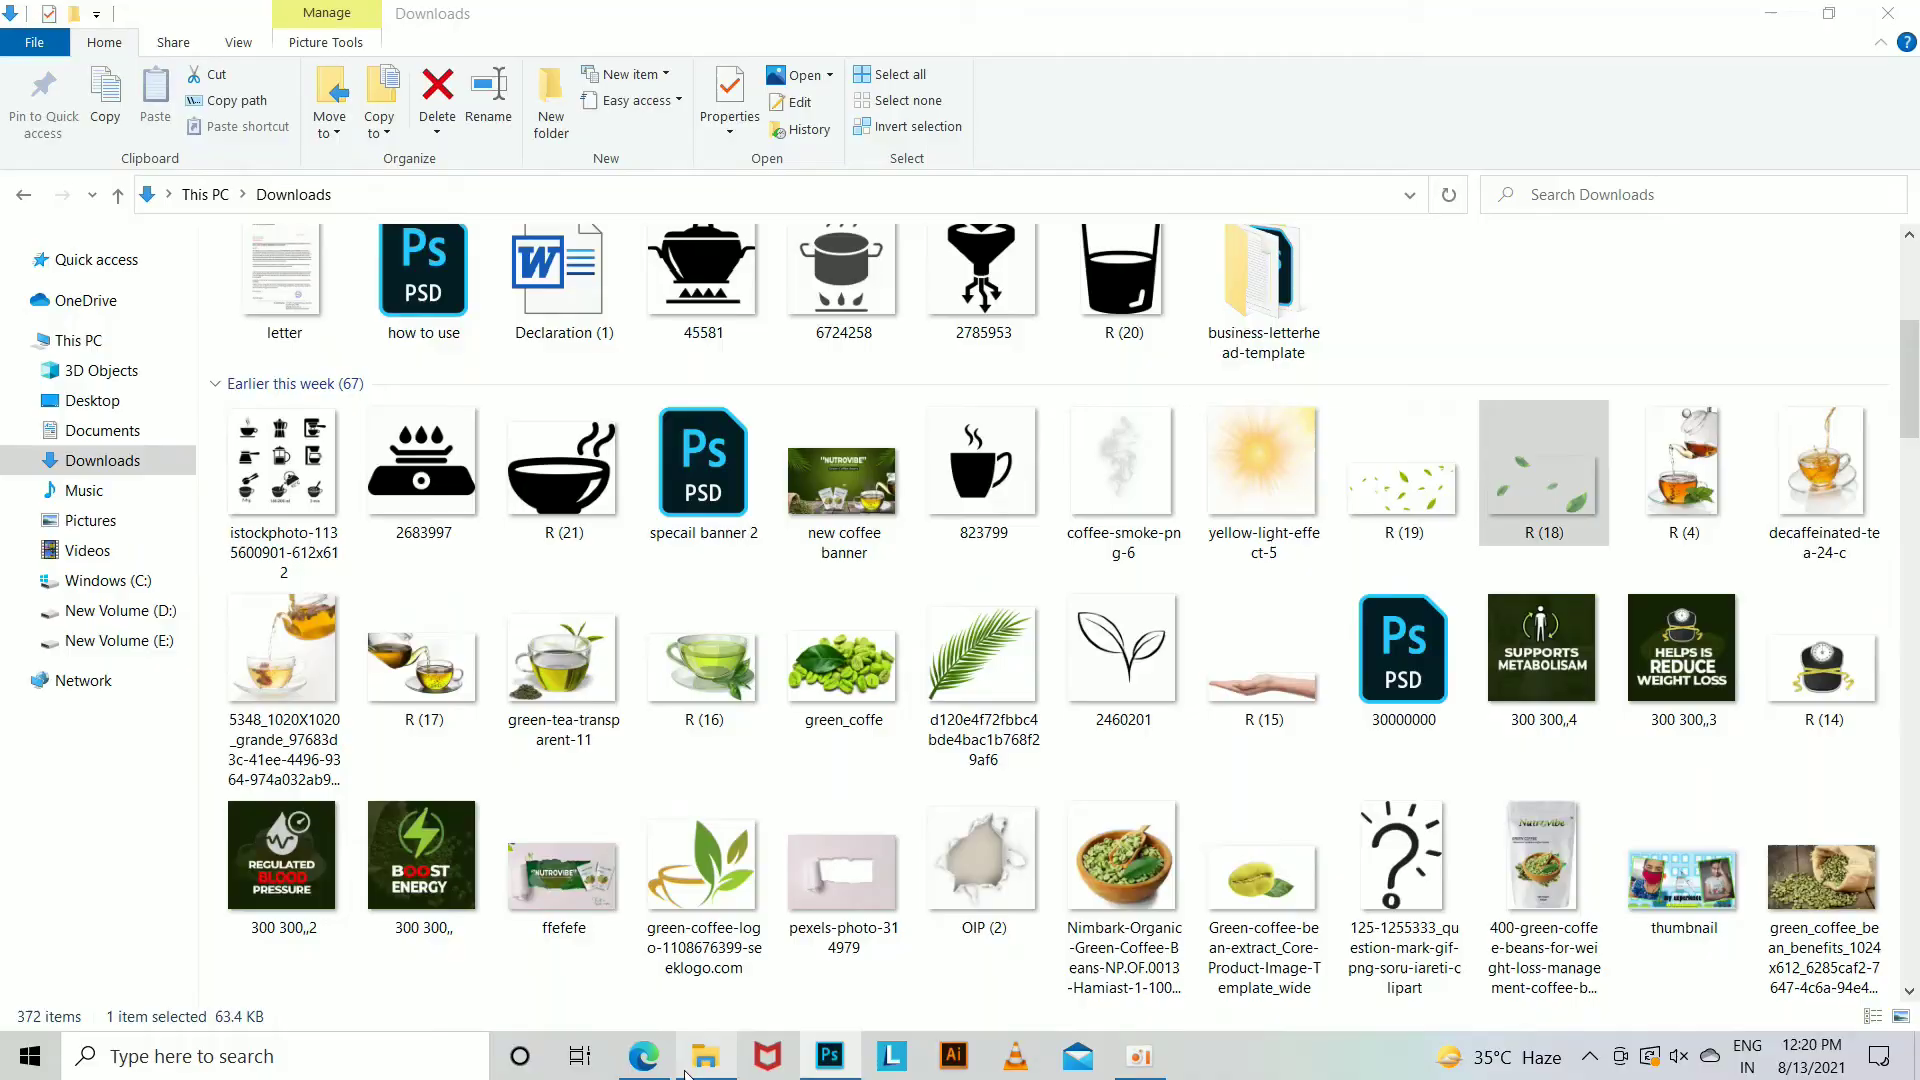
pyautogui.moveTo(1263, 875)
pyautogui.mouseDown()
pyautogui.moveTo(833, 1072)
pyautogui.moveTo(857, 579)
pyautogui.mouseUp()
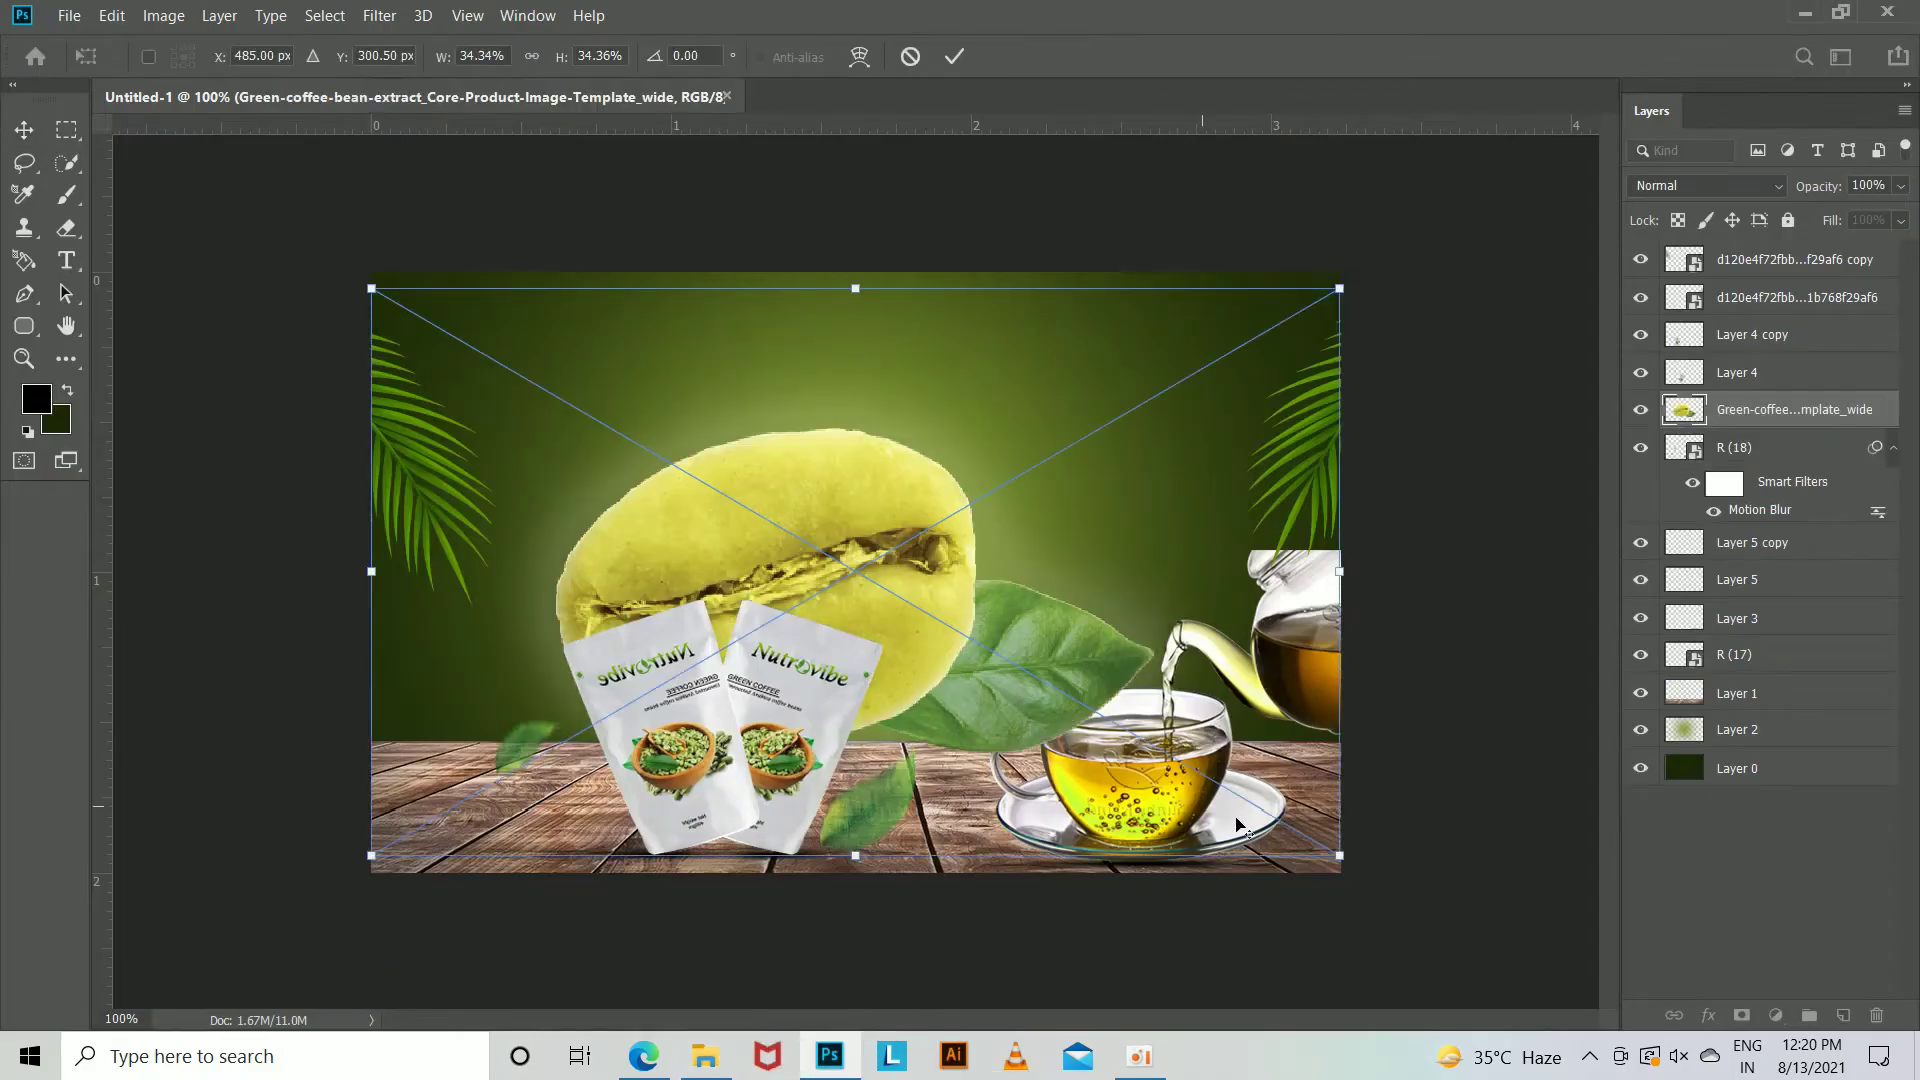
pyautogui.moveTo(1341, 872)
pyautogui.mouseDown()
pyautogui.moveTo(878, 590)
pyautogui.moveTo(627, 853)
pyautogui.mouseUp()
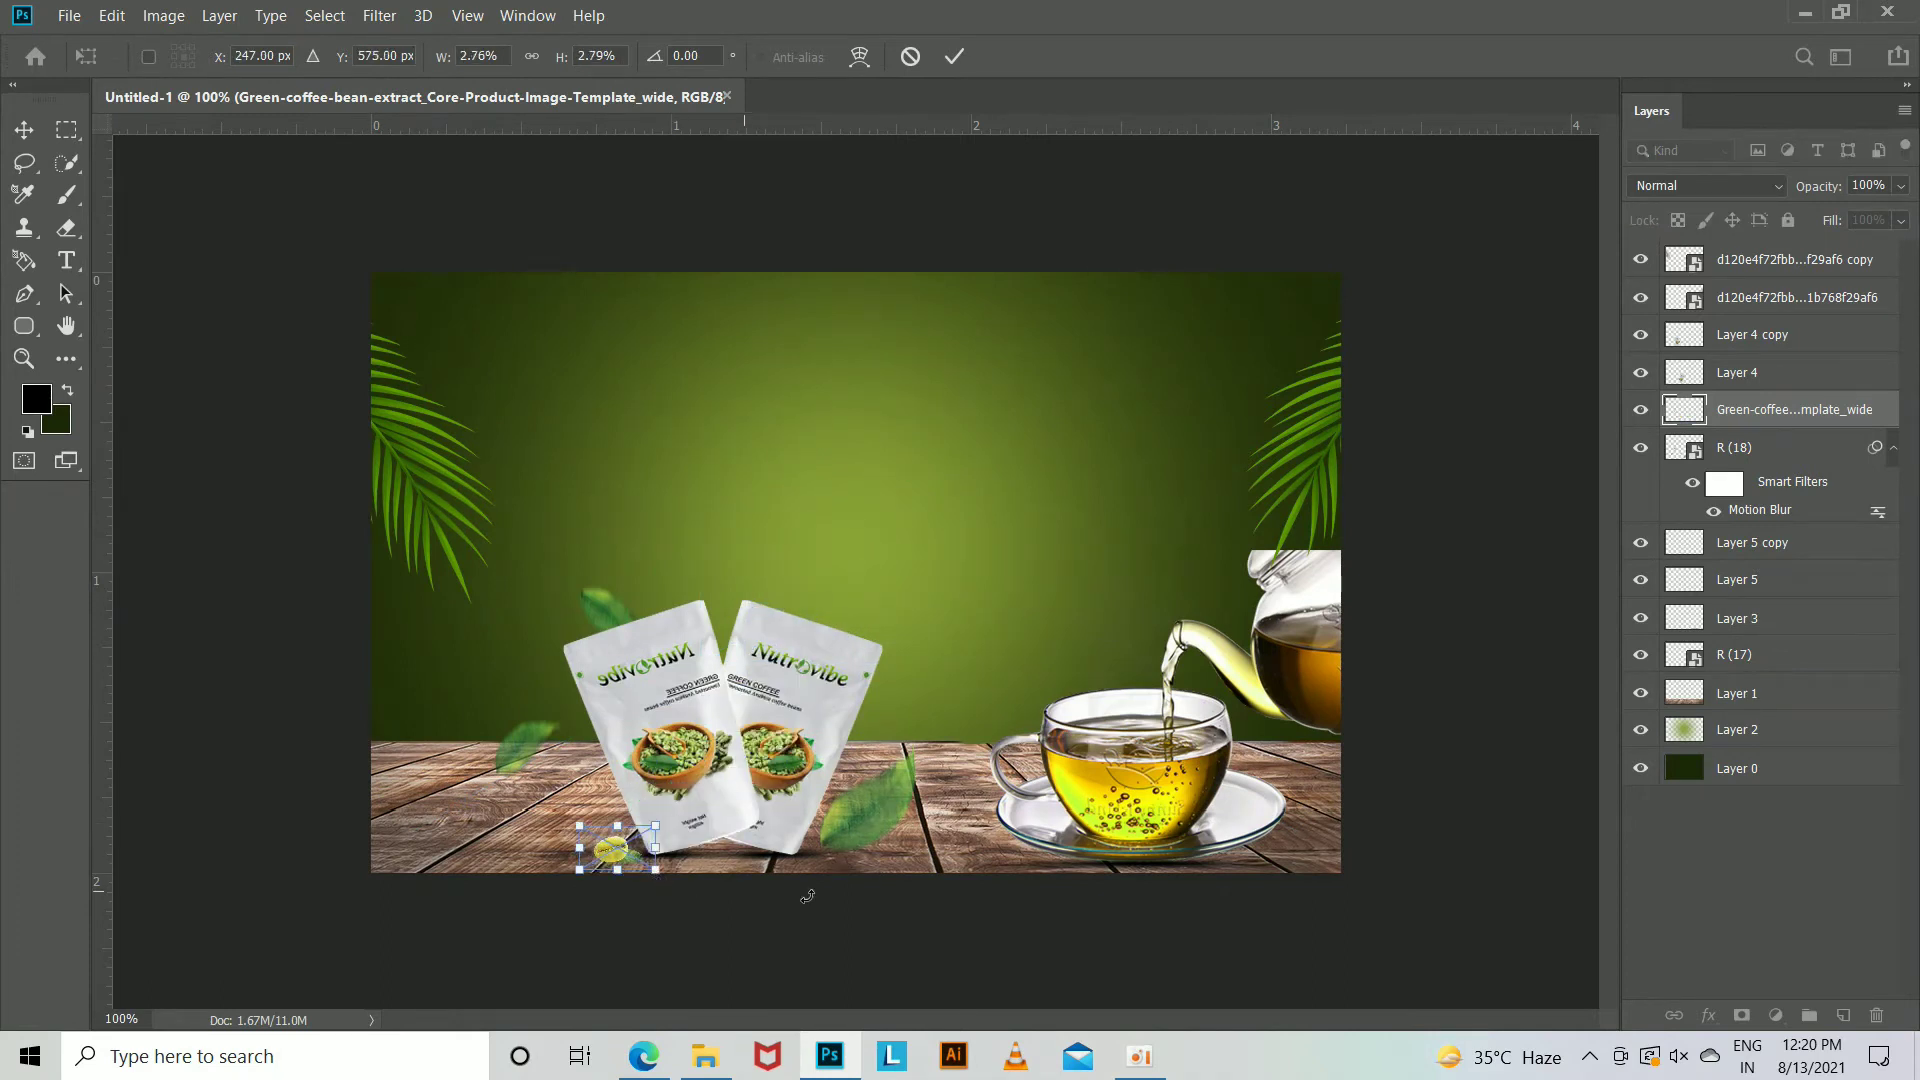
pyautogui.press('Return')
# Give the bean a Motion Blur with distance about 35 and an adjusted angle.
pyautogui.click(380, 15)
pyautogui.moveTo(434, 282)
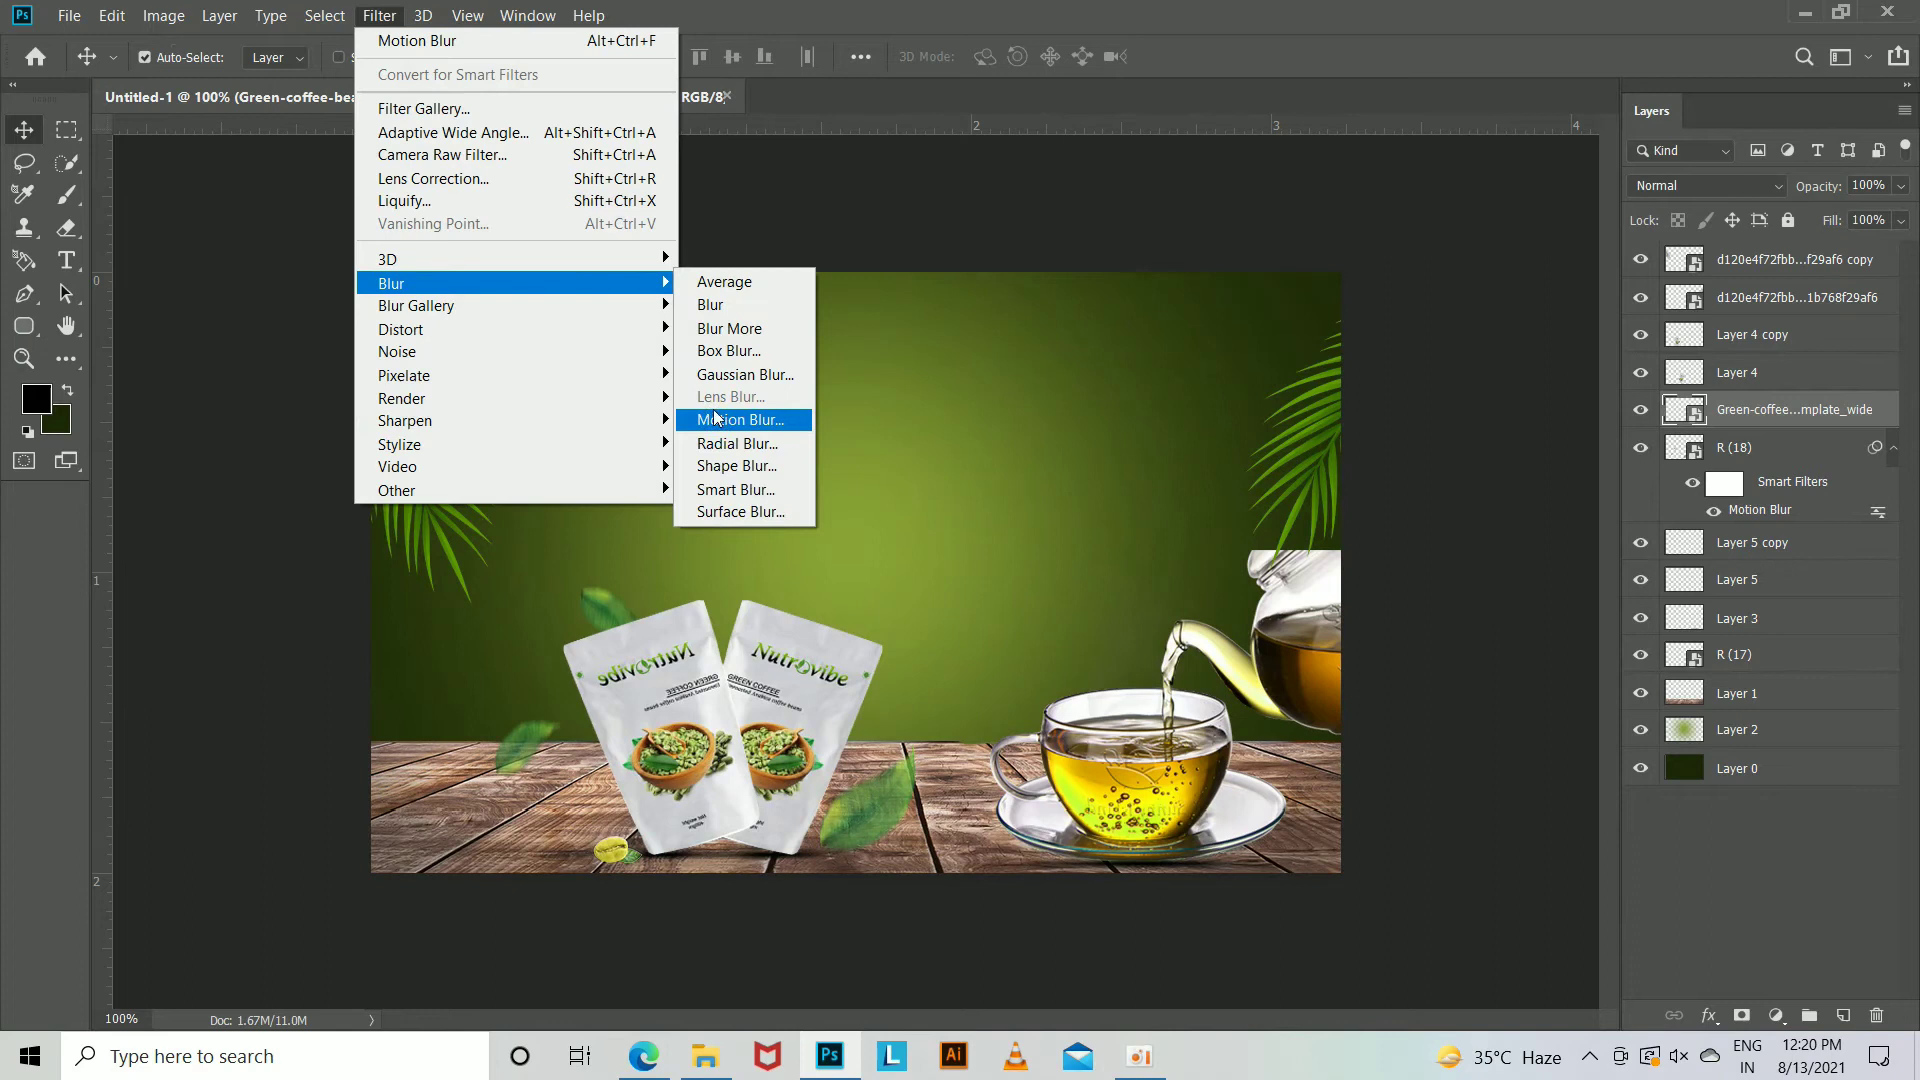
pyautogui.click(744, 380)
pyautogui.click(1790, 433)
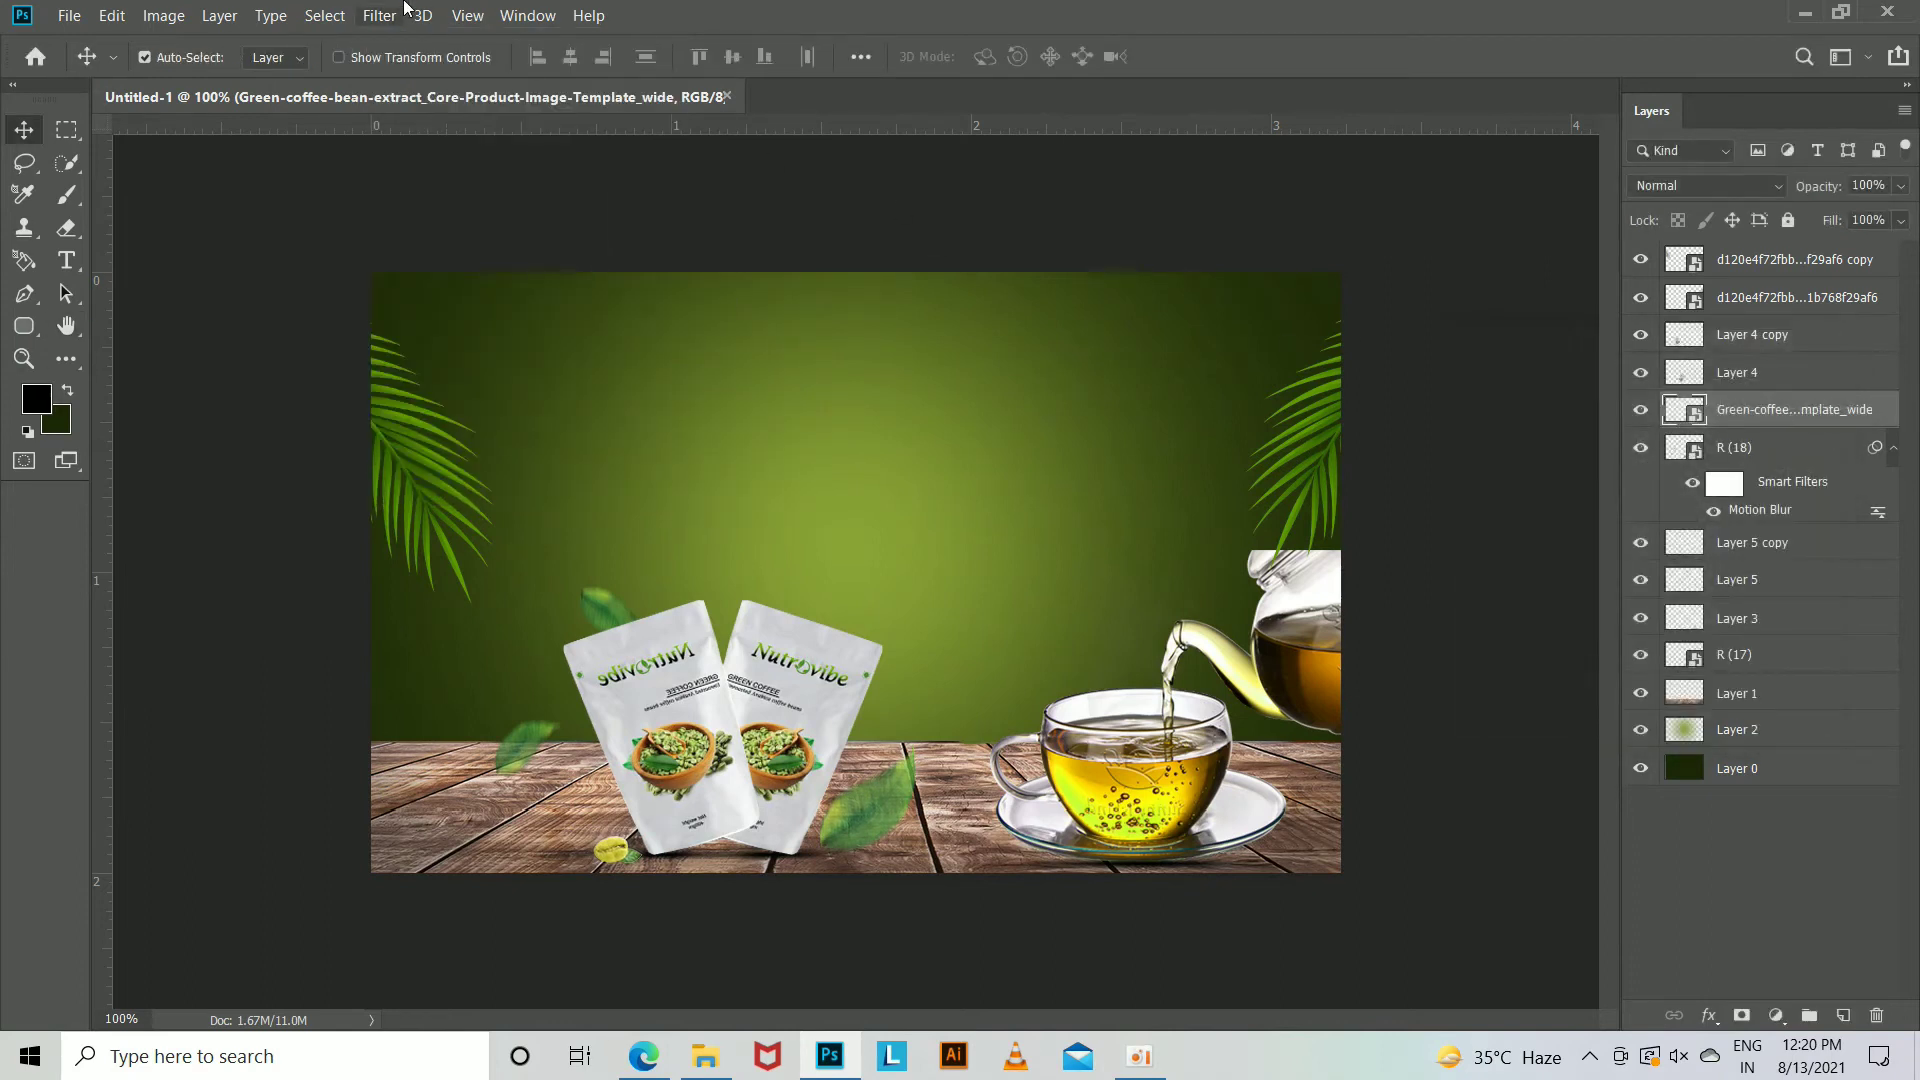
pyautogui.click(380, 15)
pyautogui.click(740, 419)
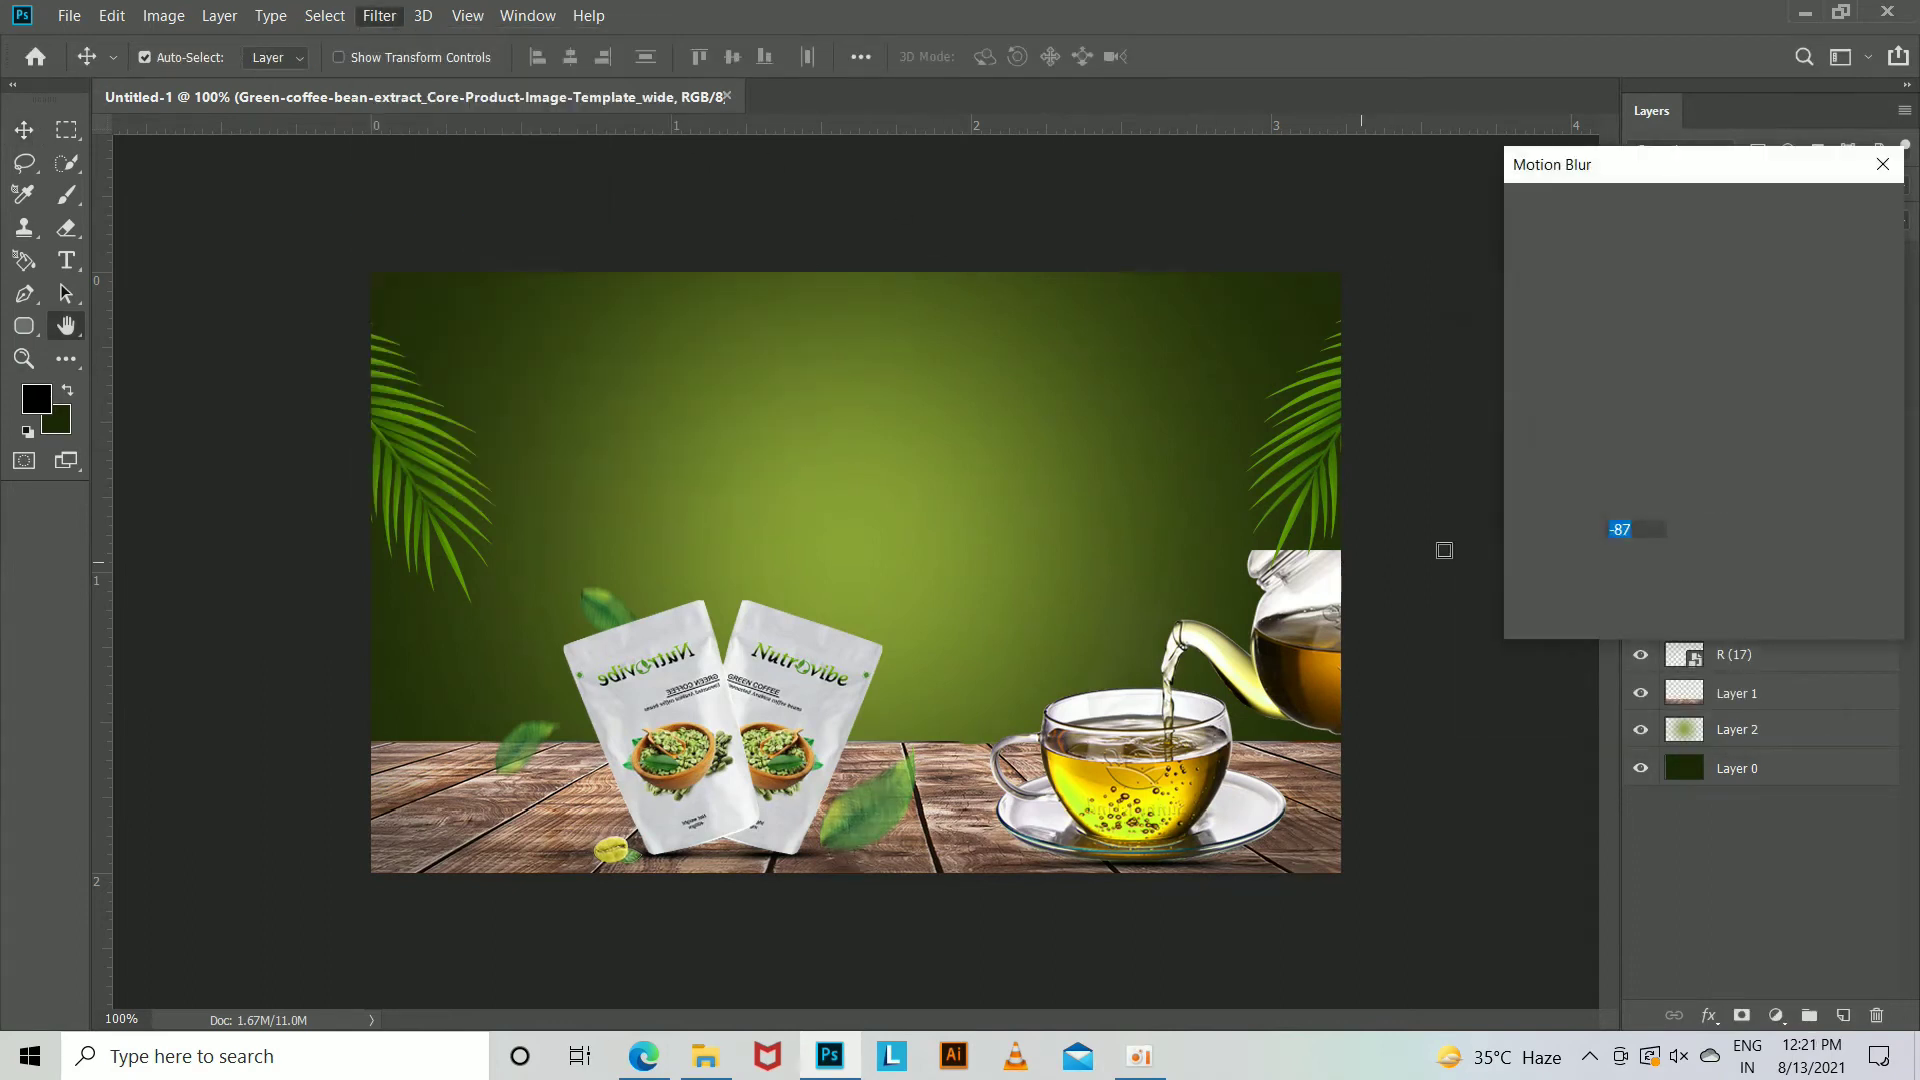
pyautogui.write('35')
pyautogui.moveTo(1531, 621); pyautogui.dragTo(1539, 622)
pyautogui.click(1733, 522)
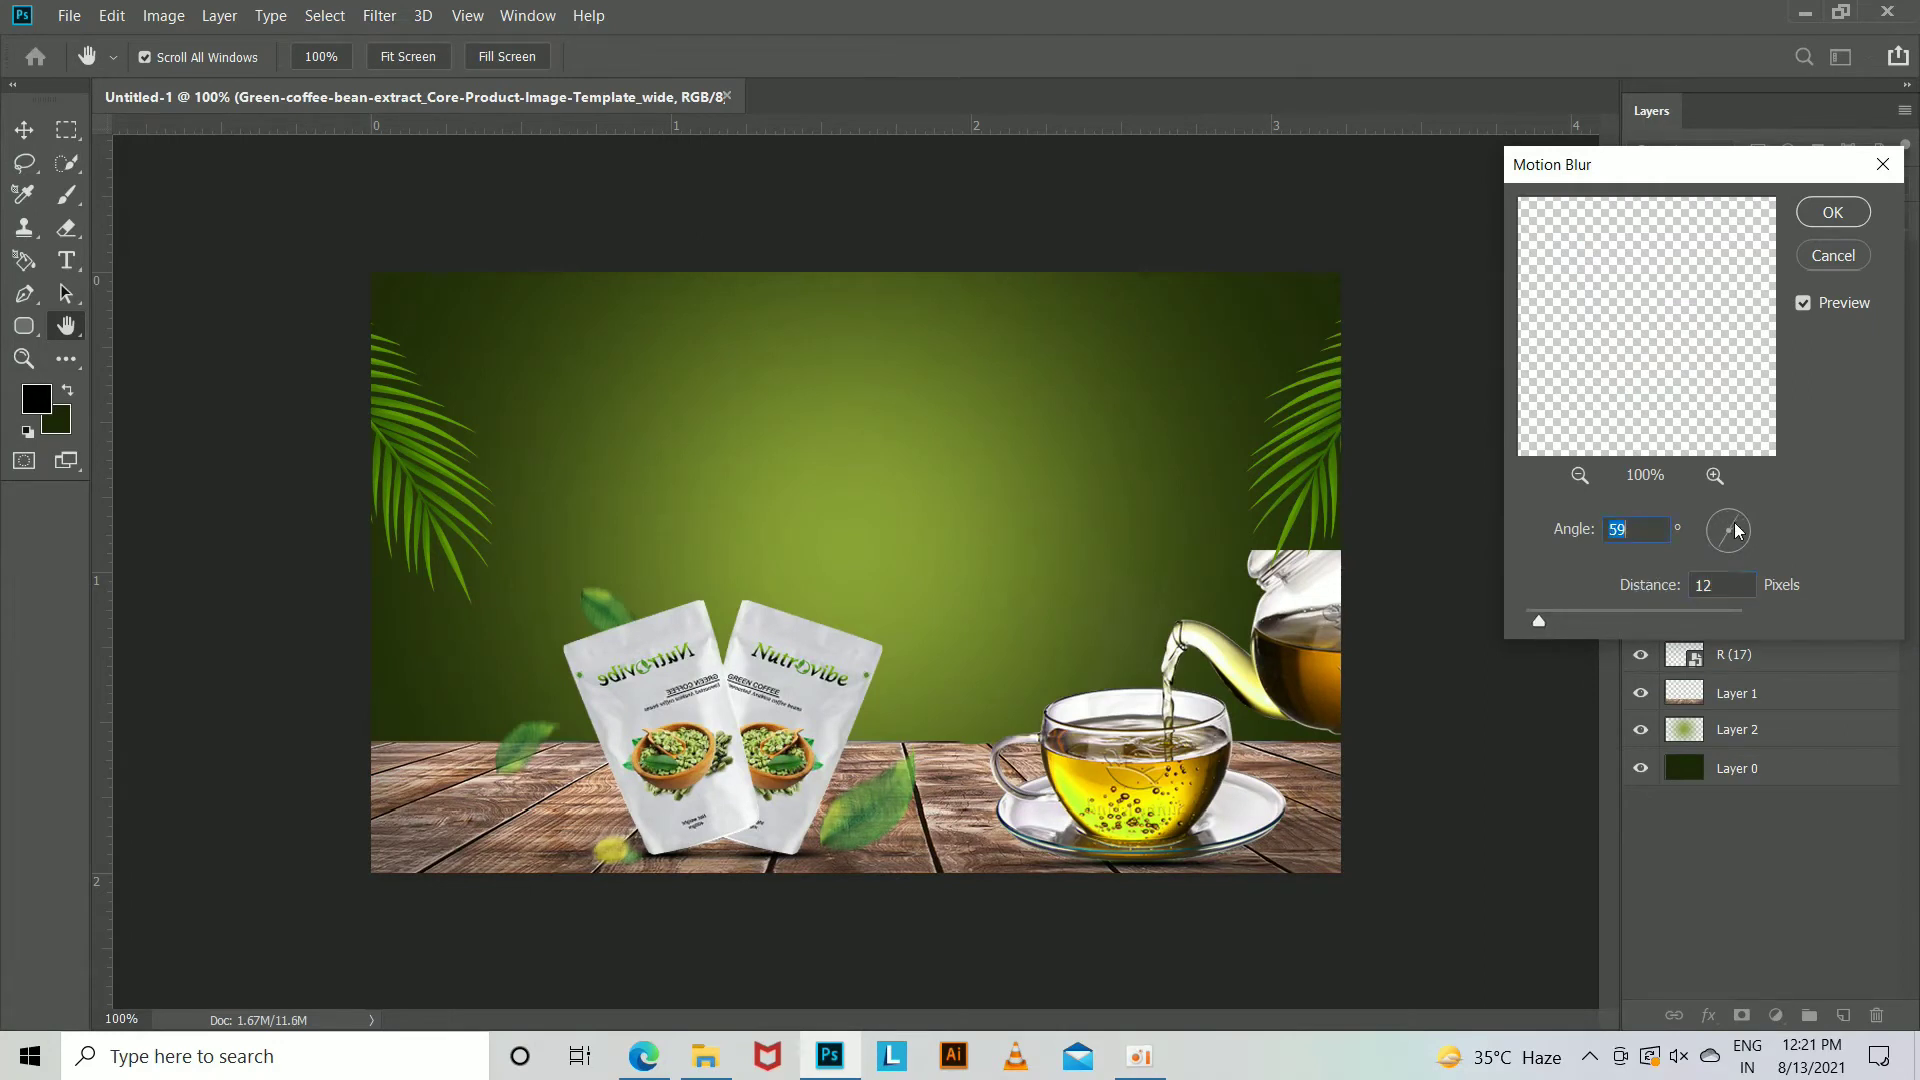
pyautogui.click(1832, 212)
# Duplicate the blurred bean above the pouches, then nudge pouches and leaves right.
pyautogui.moveTo(640, 839)
pyautogui.mouseDown()
pyautogui.moveTo(651, 798)
pyautogui.moveTo(860, 614)
pyautogui.moveTo(871, 635)
pyautogui.mouseUp()
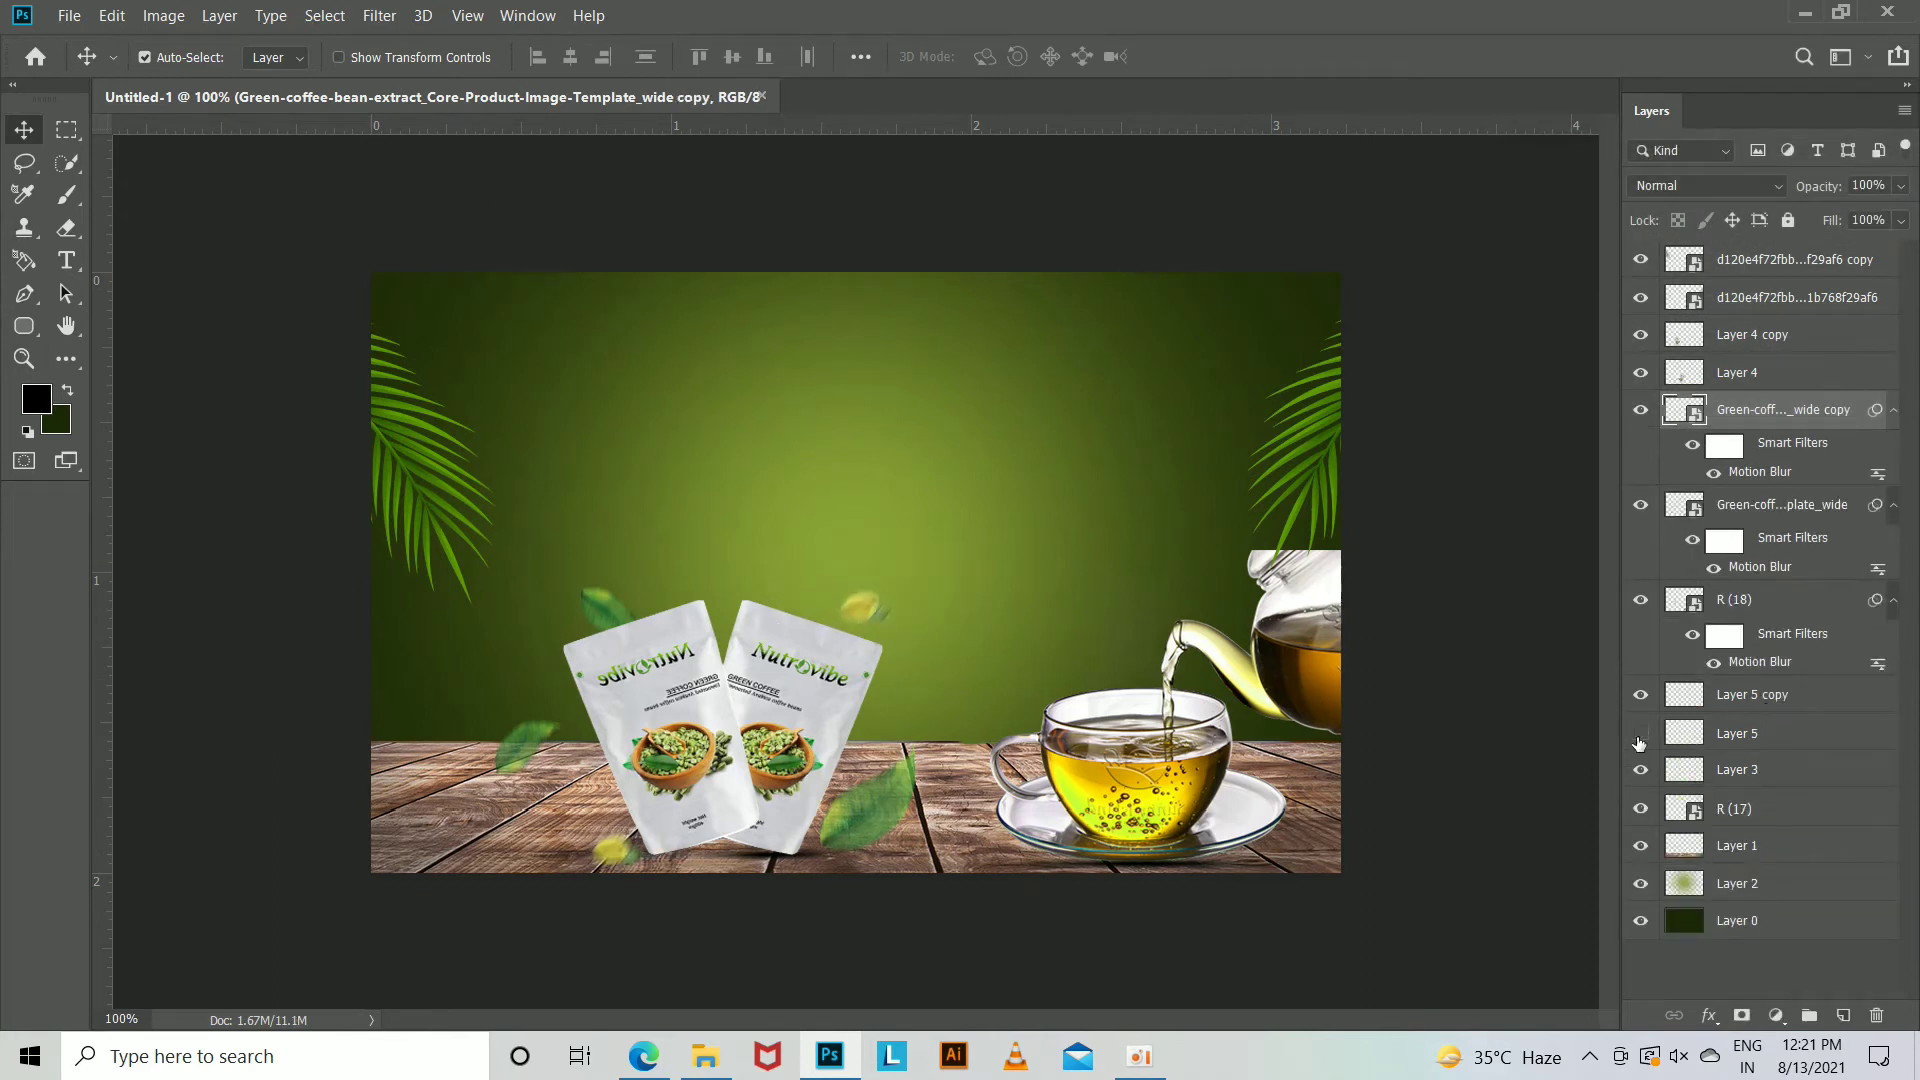
pyautogui.click(1767, 748)
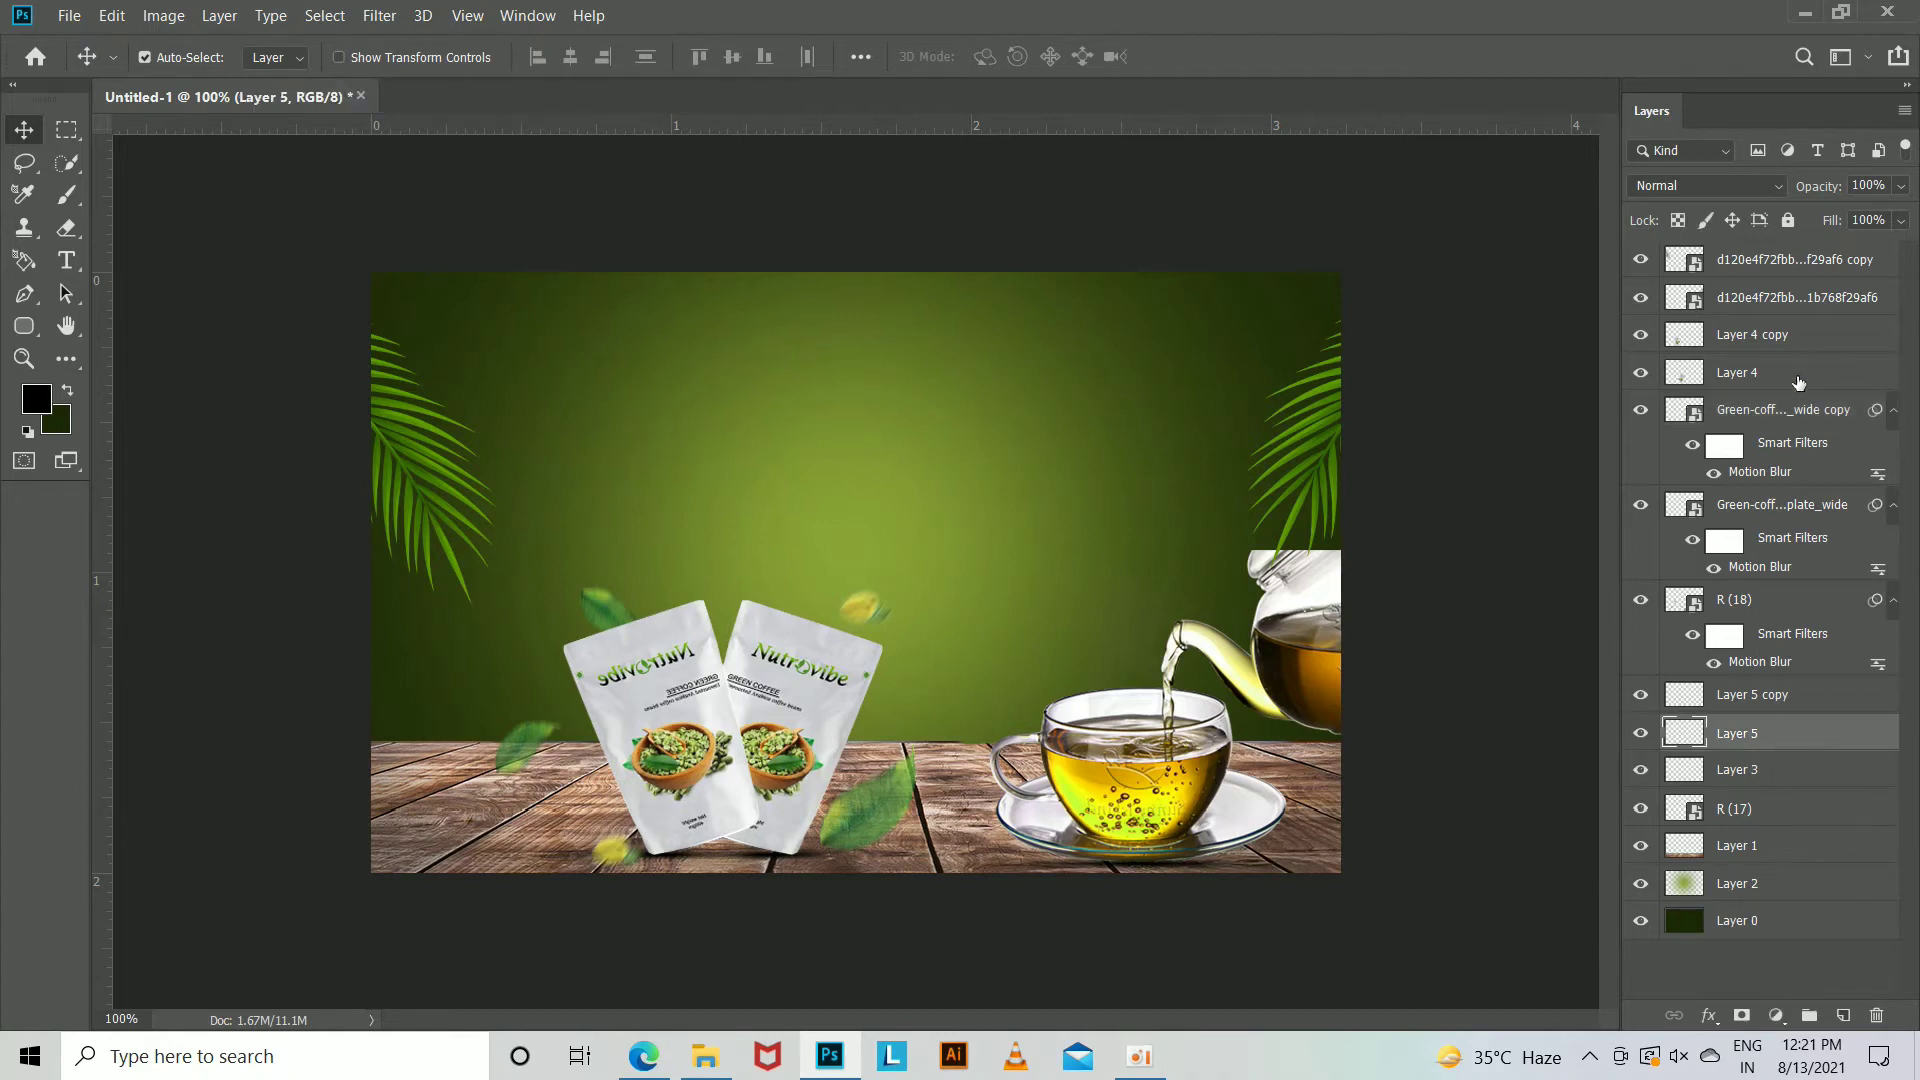
pyautogui.keyDown('shift'); pyautogui.click(1777, 340); pyautogui.keyUp('shift')
pyautogui.hotkey('shift', 'Right')
pyautogui.hotkey('shift', 'Right')
pyautogui.hotkey('shift', 'Right')
pyautogui.hotkey('shift', 'Right')
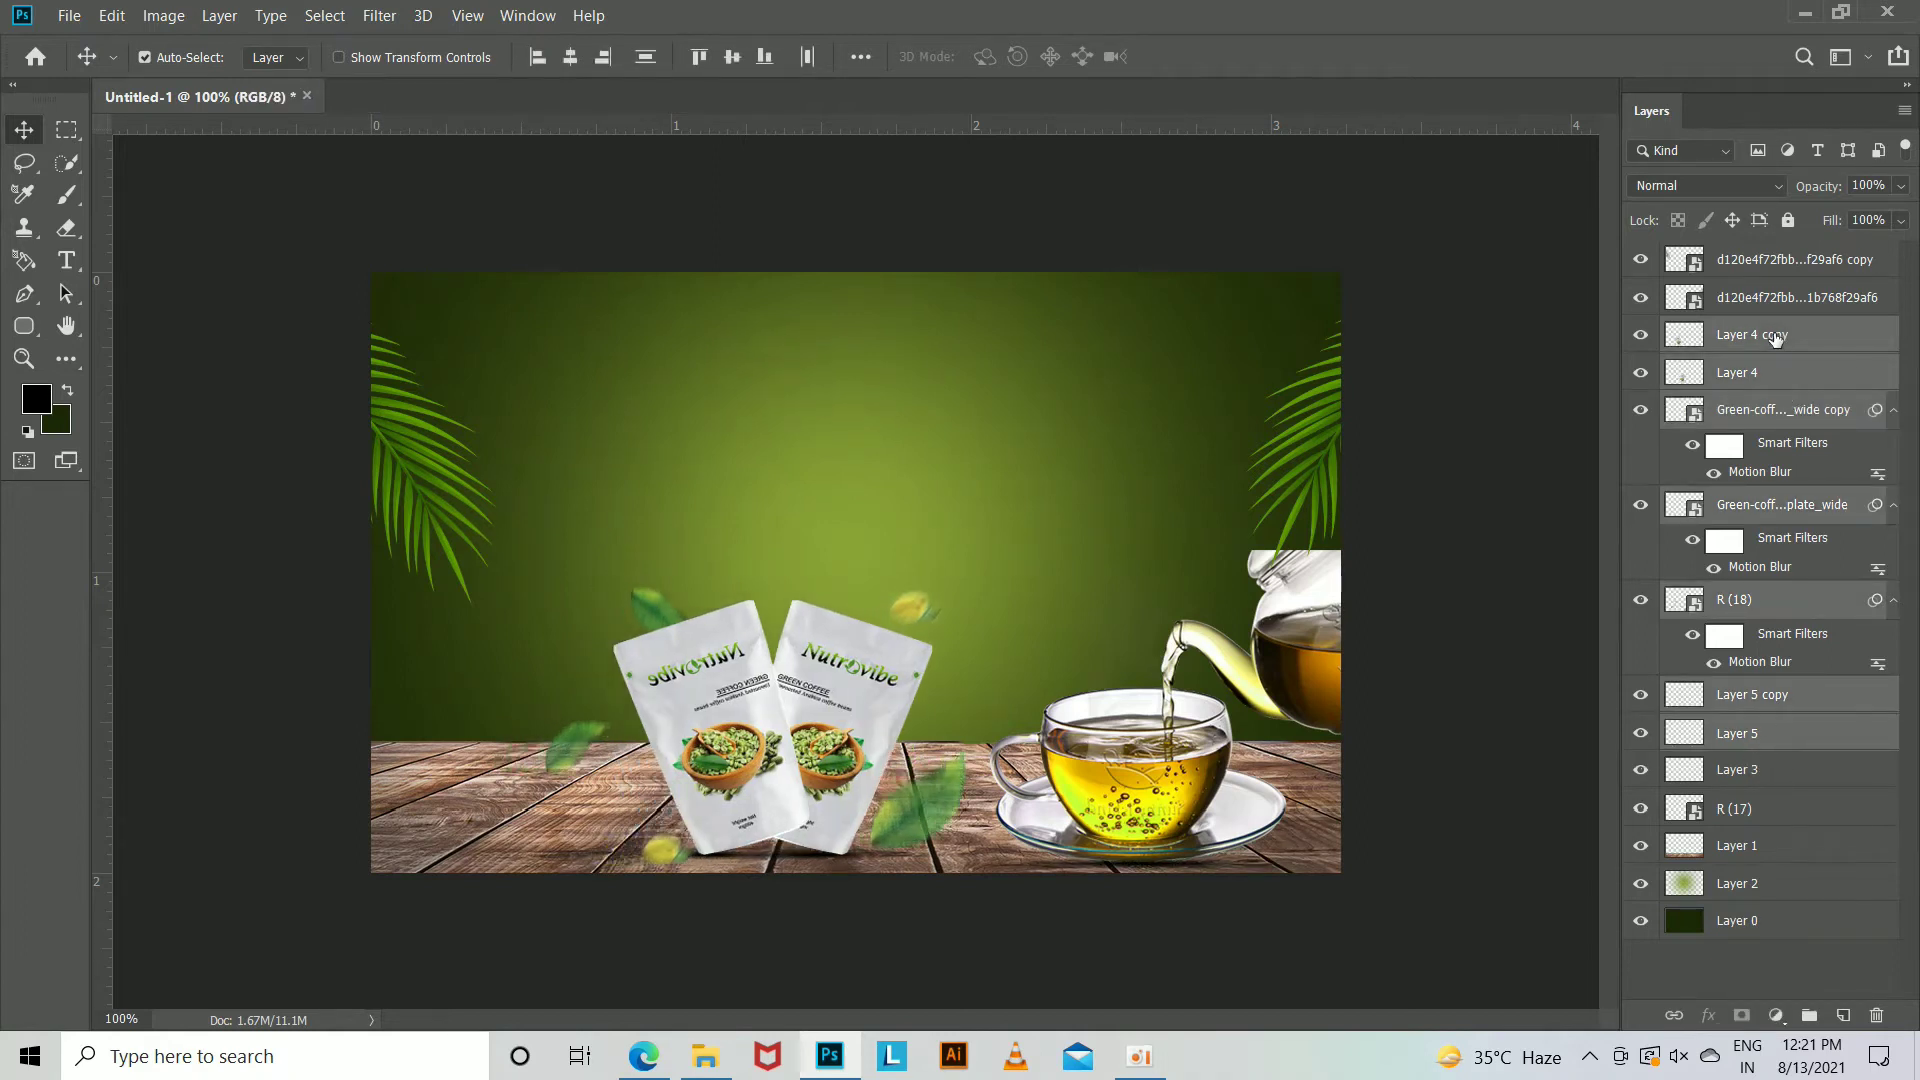
# Place the green coffee beans sack image from the Downloads folder into the poster.
pyautogui.click(704, 1056)
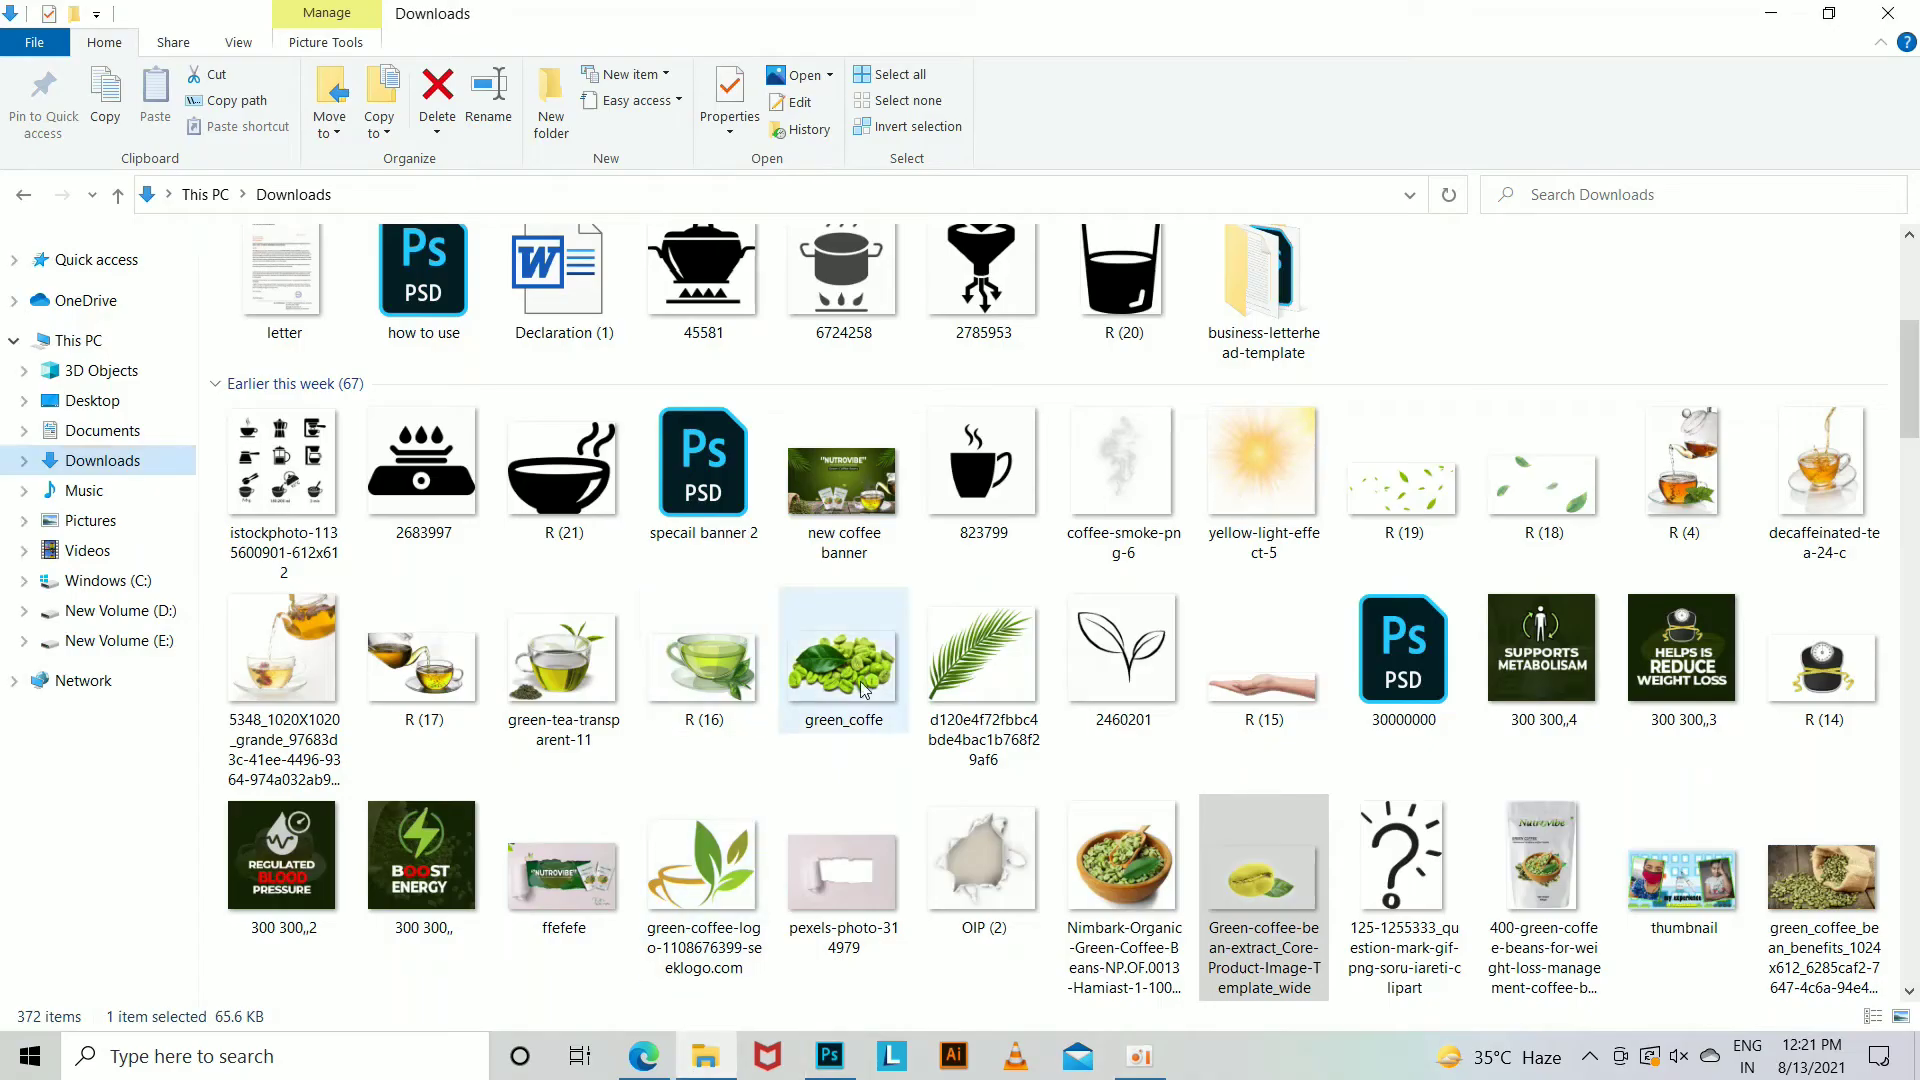
pyautogui.scroll(-3, 969, 674)
pyautogui.scroll(-3, 969, 673)
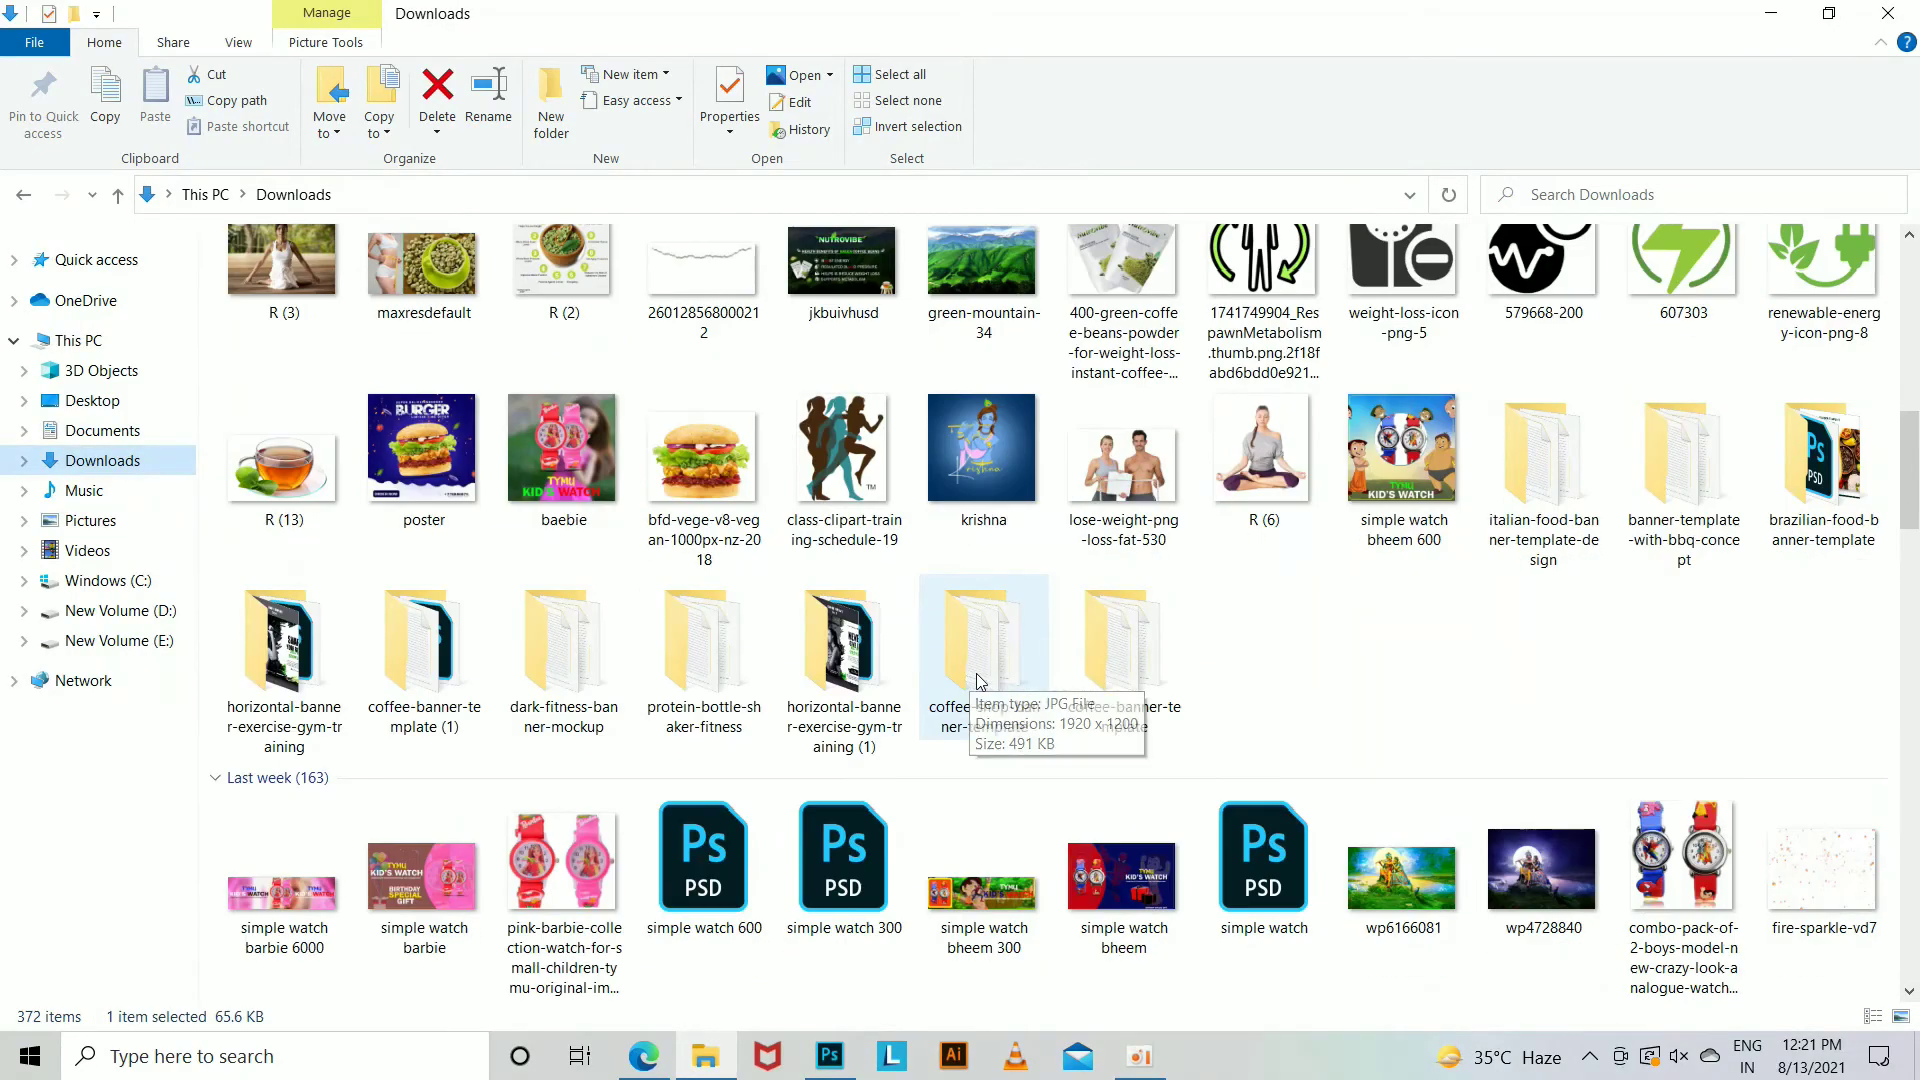
pyautogui.scroll(-3, 969, 674)
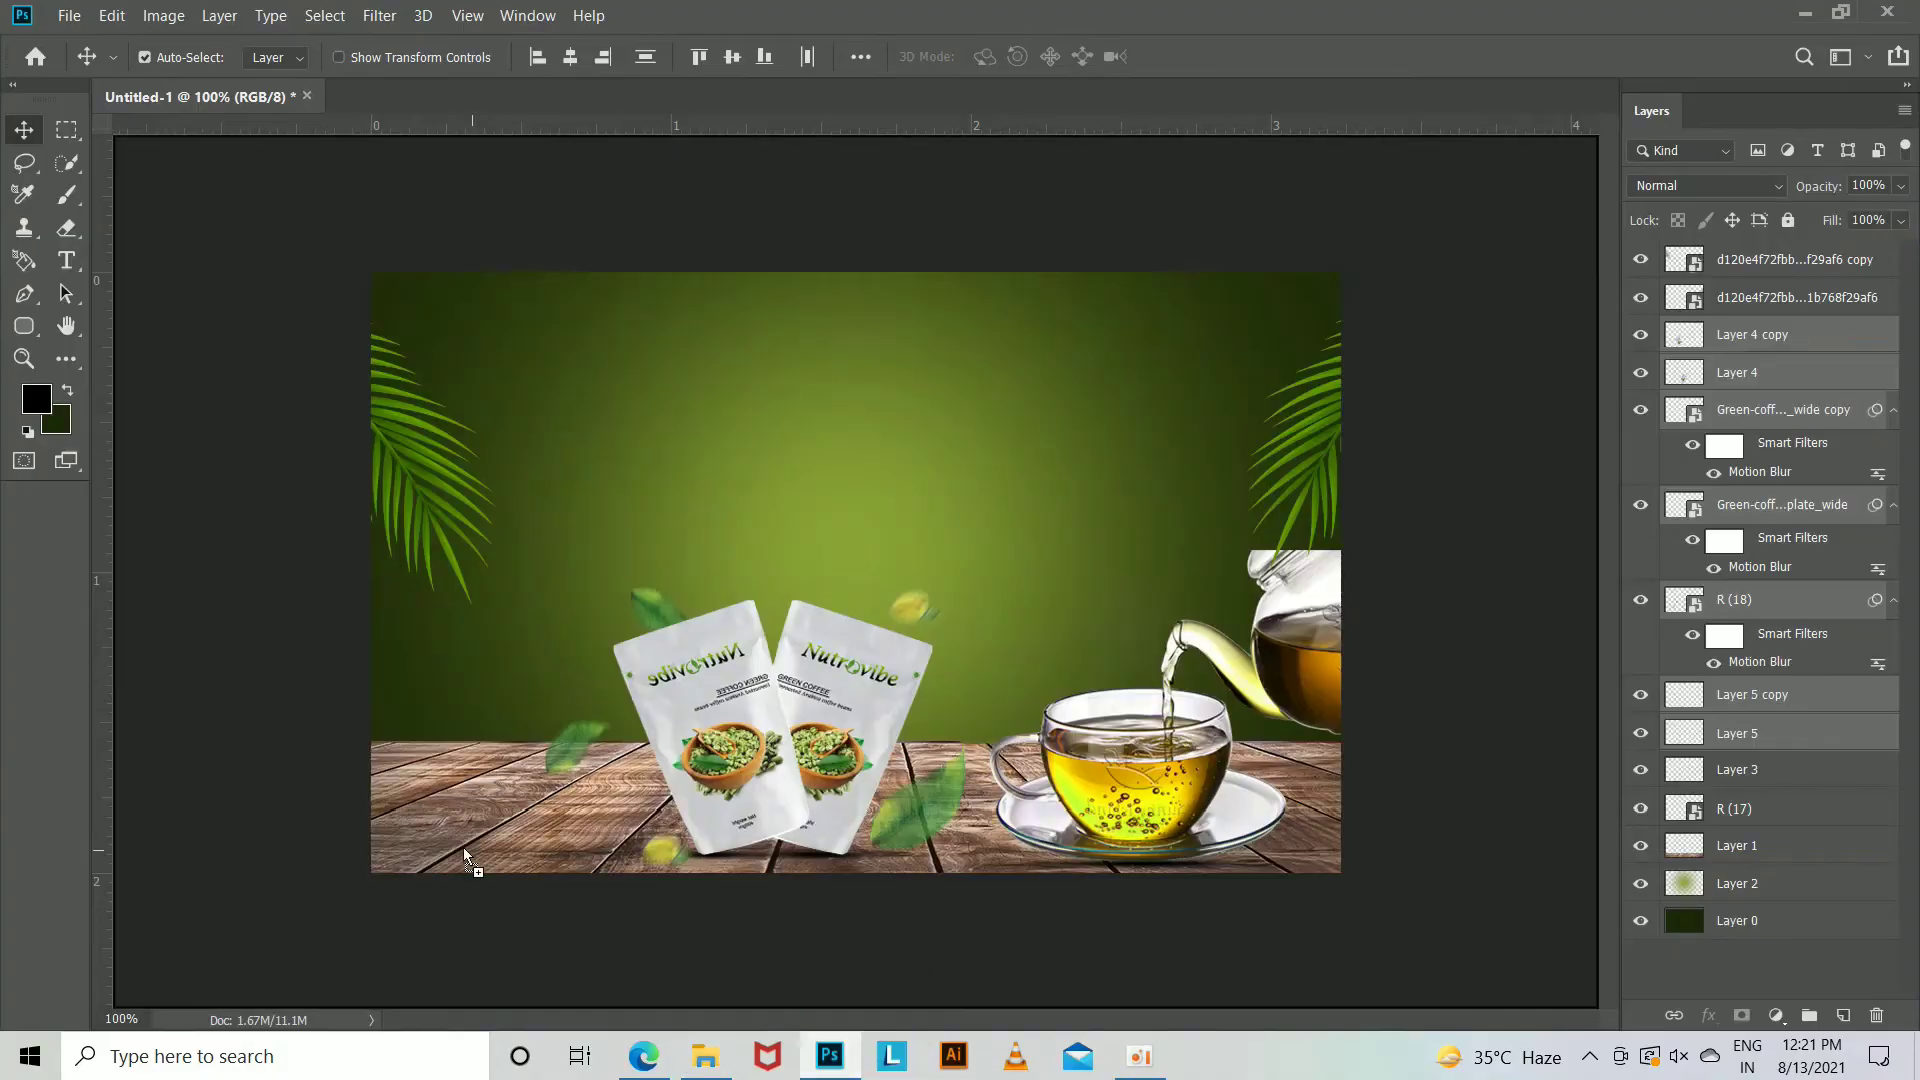
pyautogui.moveTo(1113, 652); pyautogui.dragTo(712, 944)
pyautogui.press('Return')
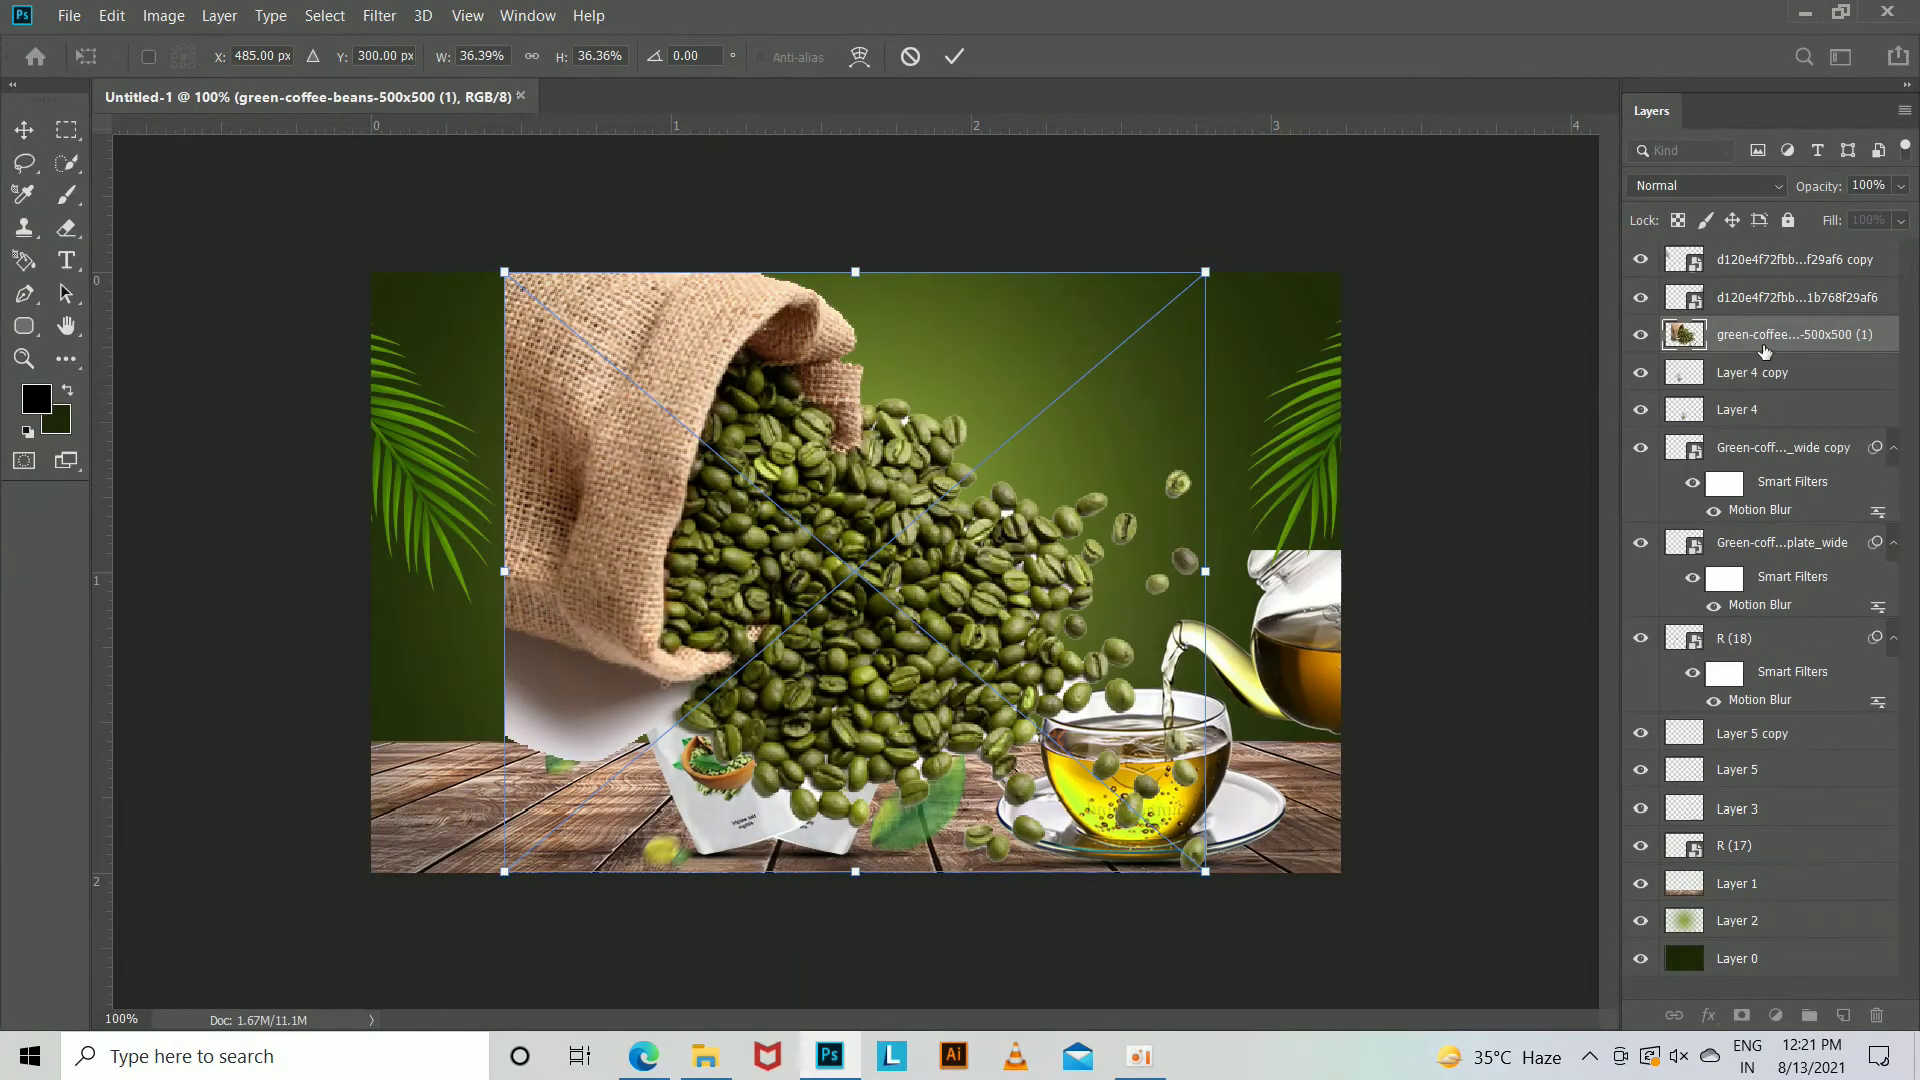
# Scale the bean sack to about half size and move it into the bottom-left corner.
pyautogui.moveTo(925, 575); pyautogui.dragTo(697, 775)
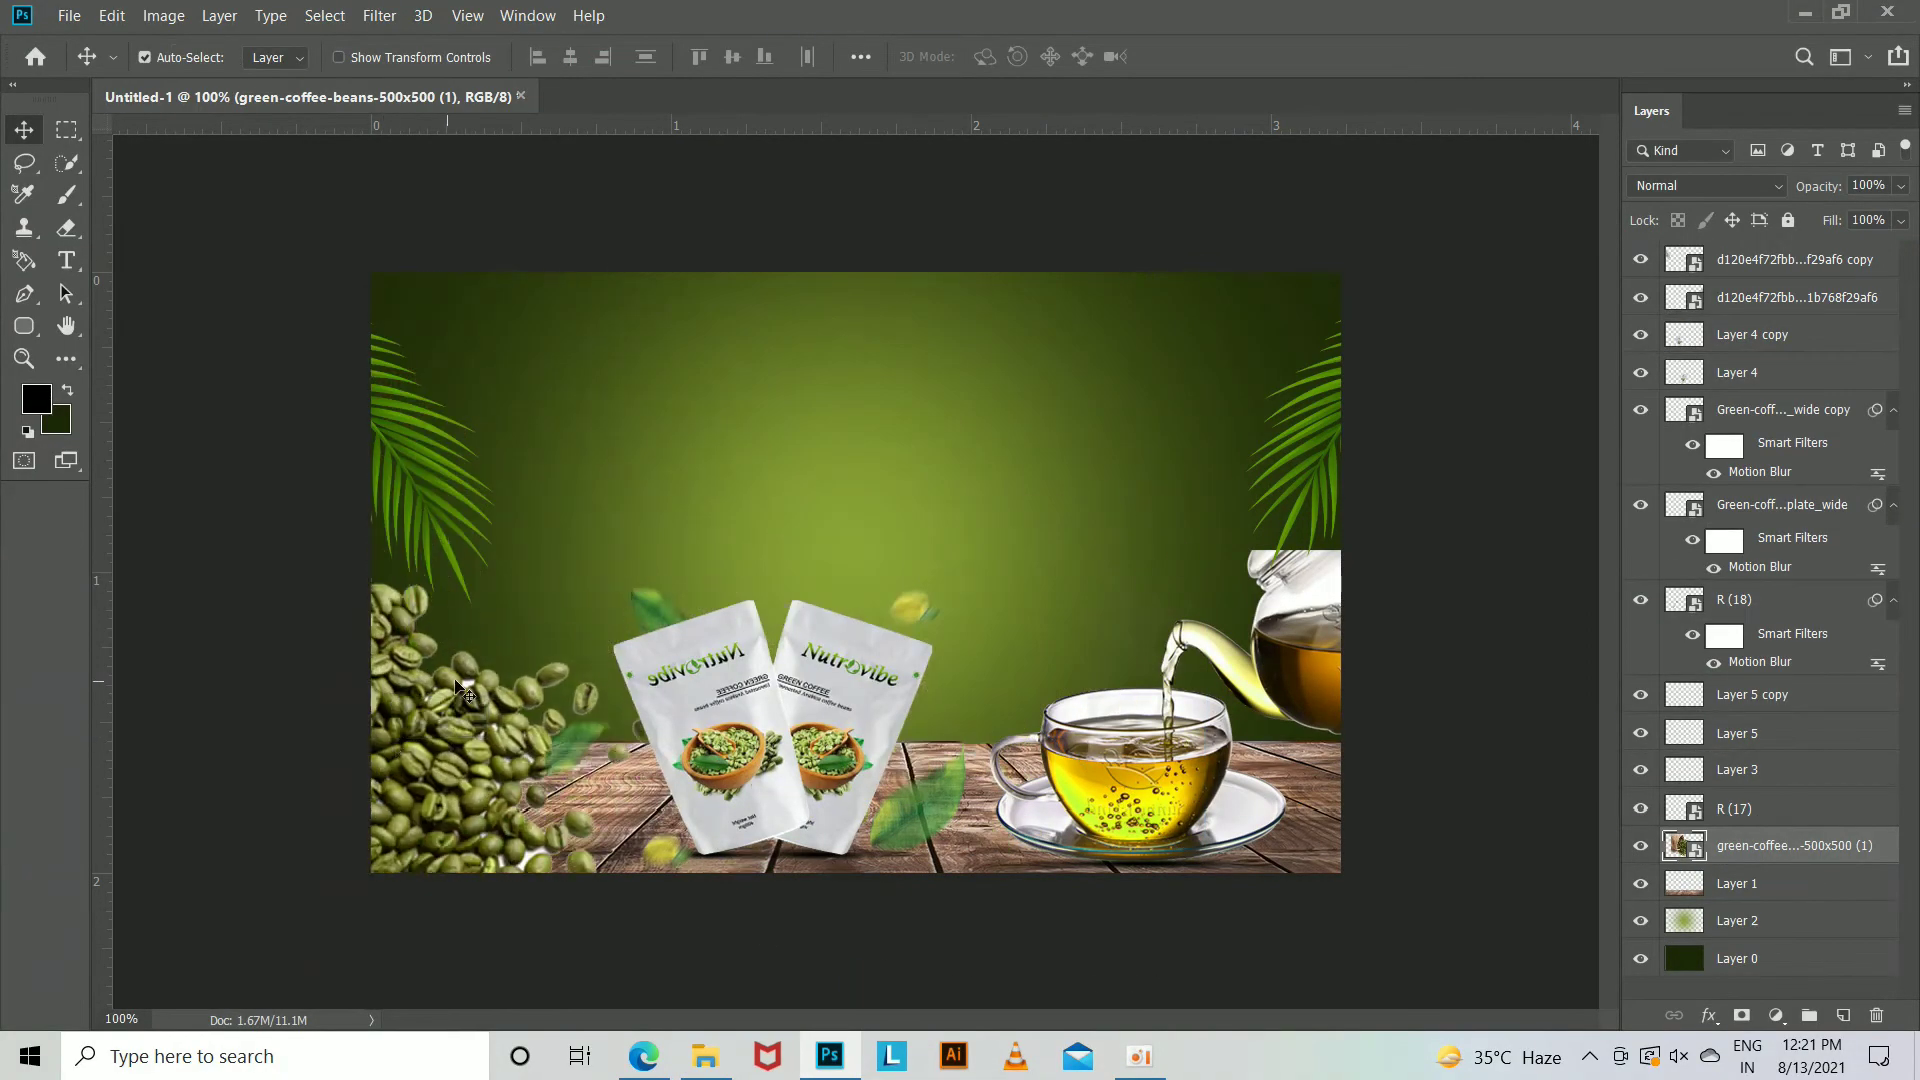
pyautogui.hotkey('ctrl', '-')
pyautogui.hotkey('ctrl', '-')
pyautogui.hotkey('ctrl', '-')
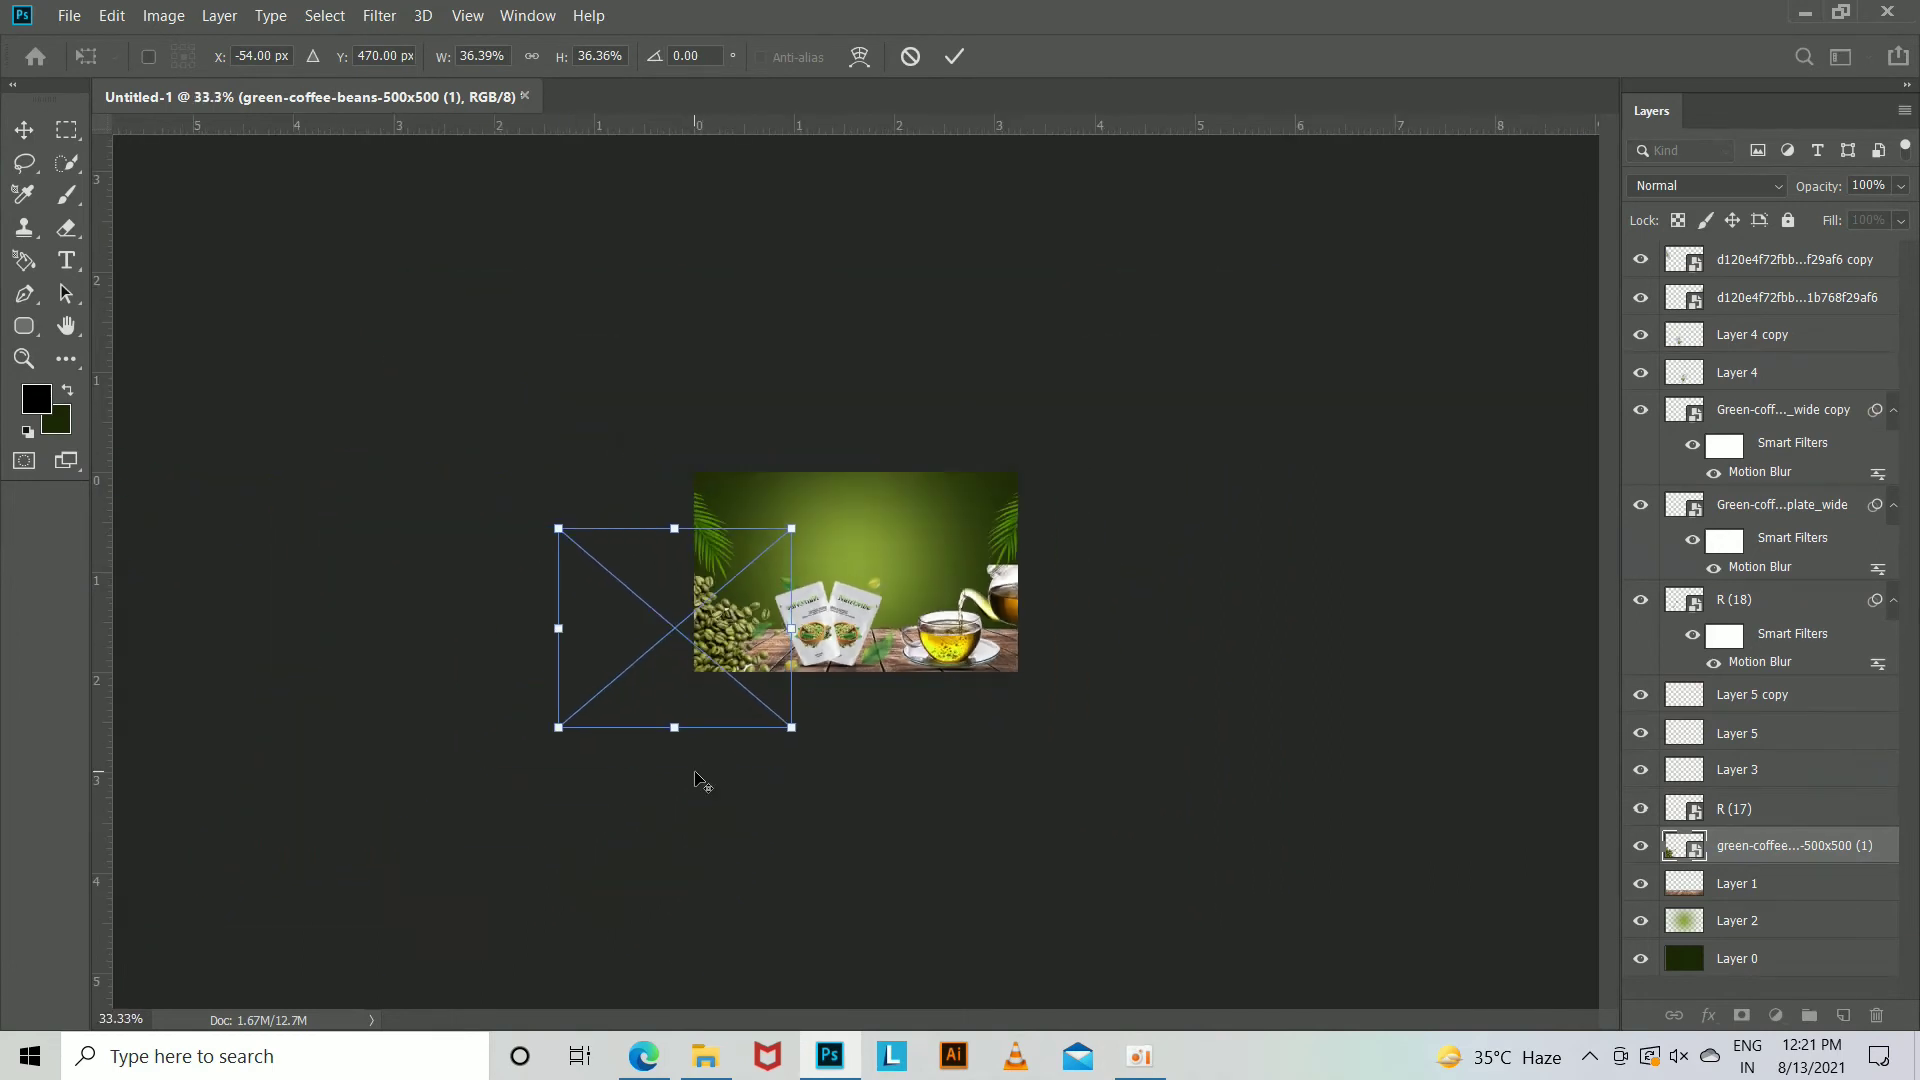
pyautogui.moveTo(791, 728)
pyautogui.mouseDown()
pyautogui.moveTo(733, 678)
pyautogui.moveTo(770, 672)
pyautogui.mouseUp()
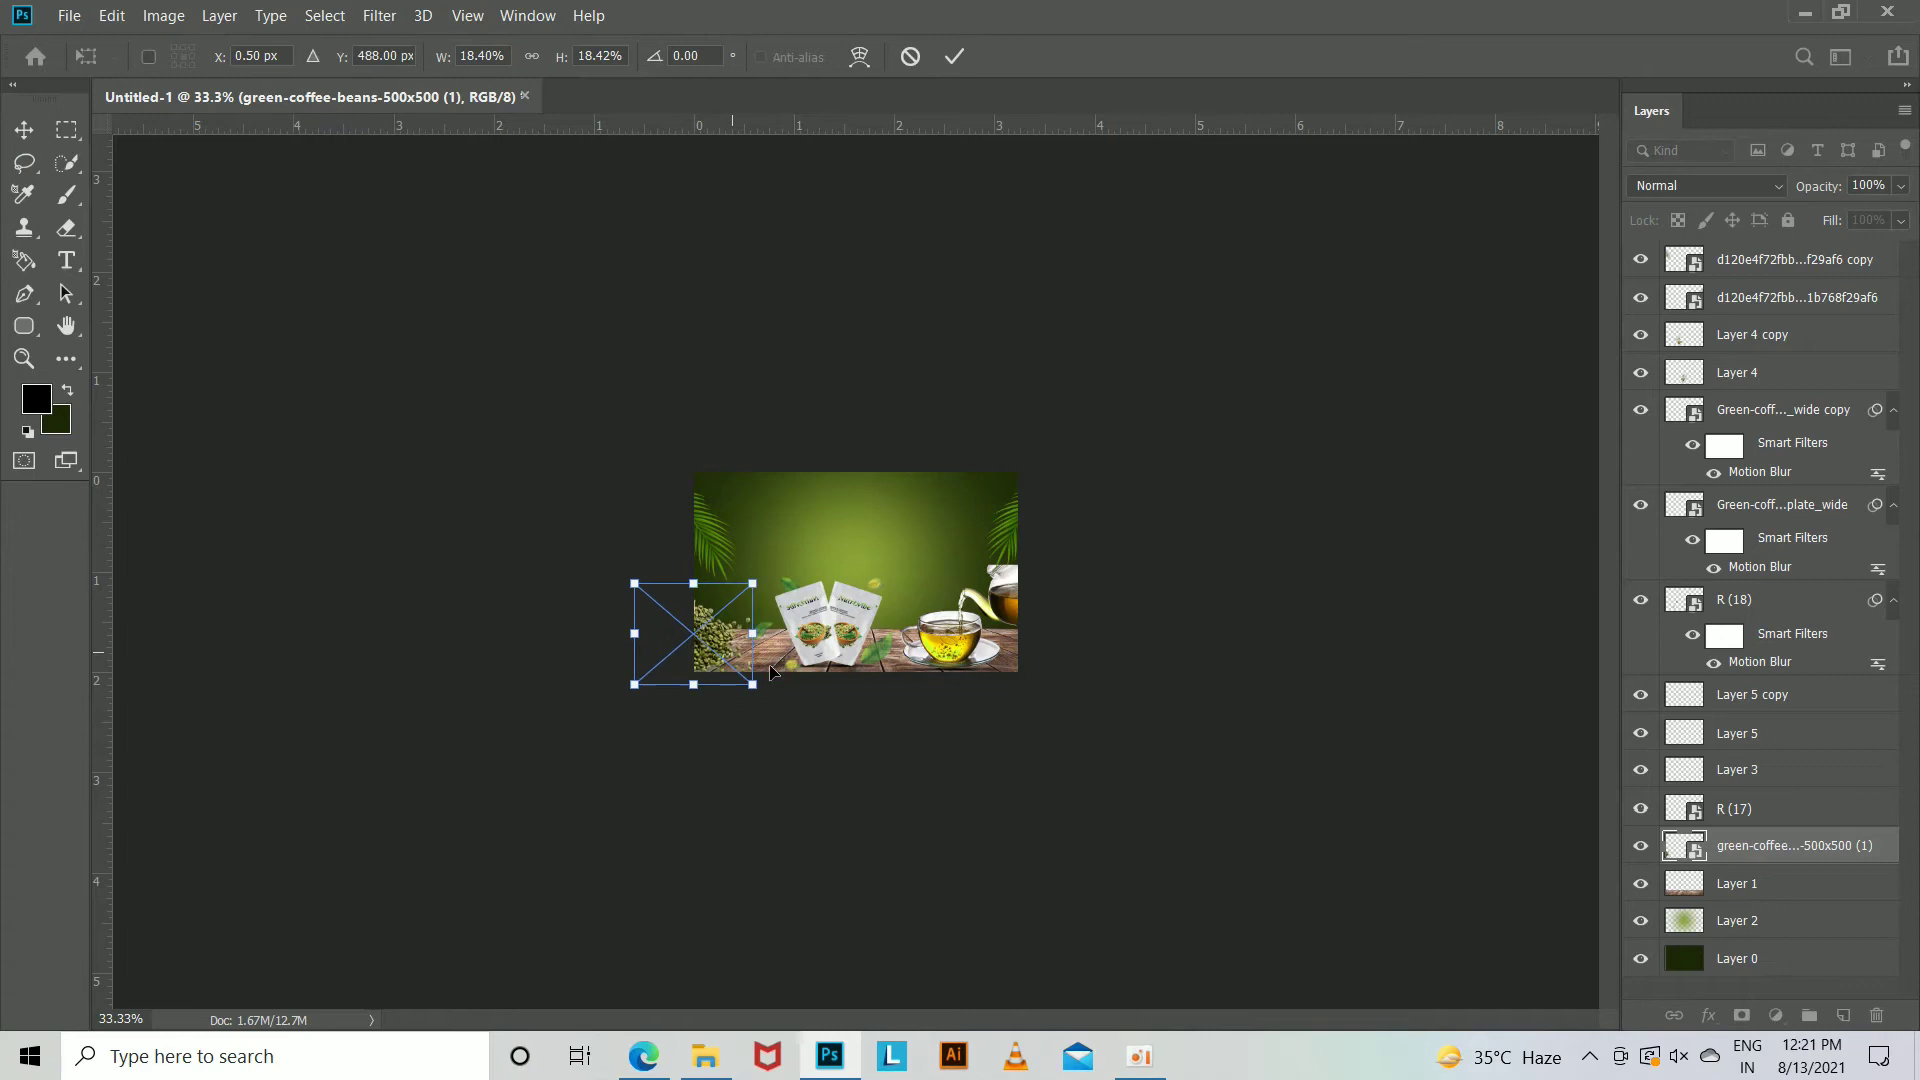
pyautogui.press('Return')
pyautogui.hotkey('ctrl', '+')
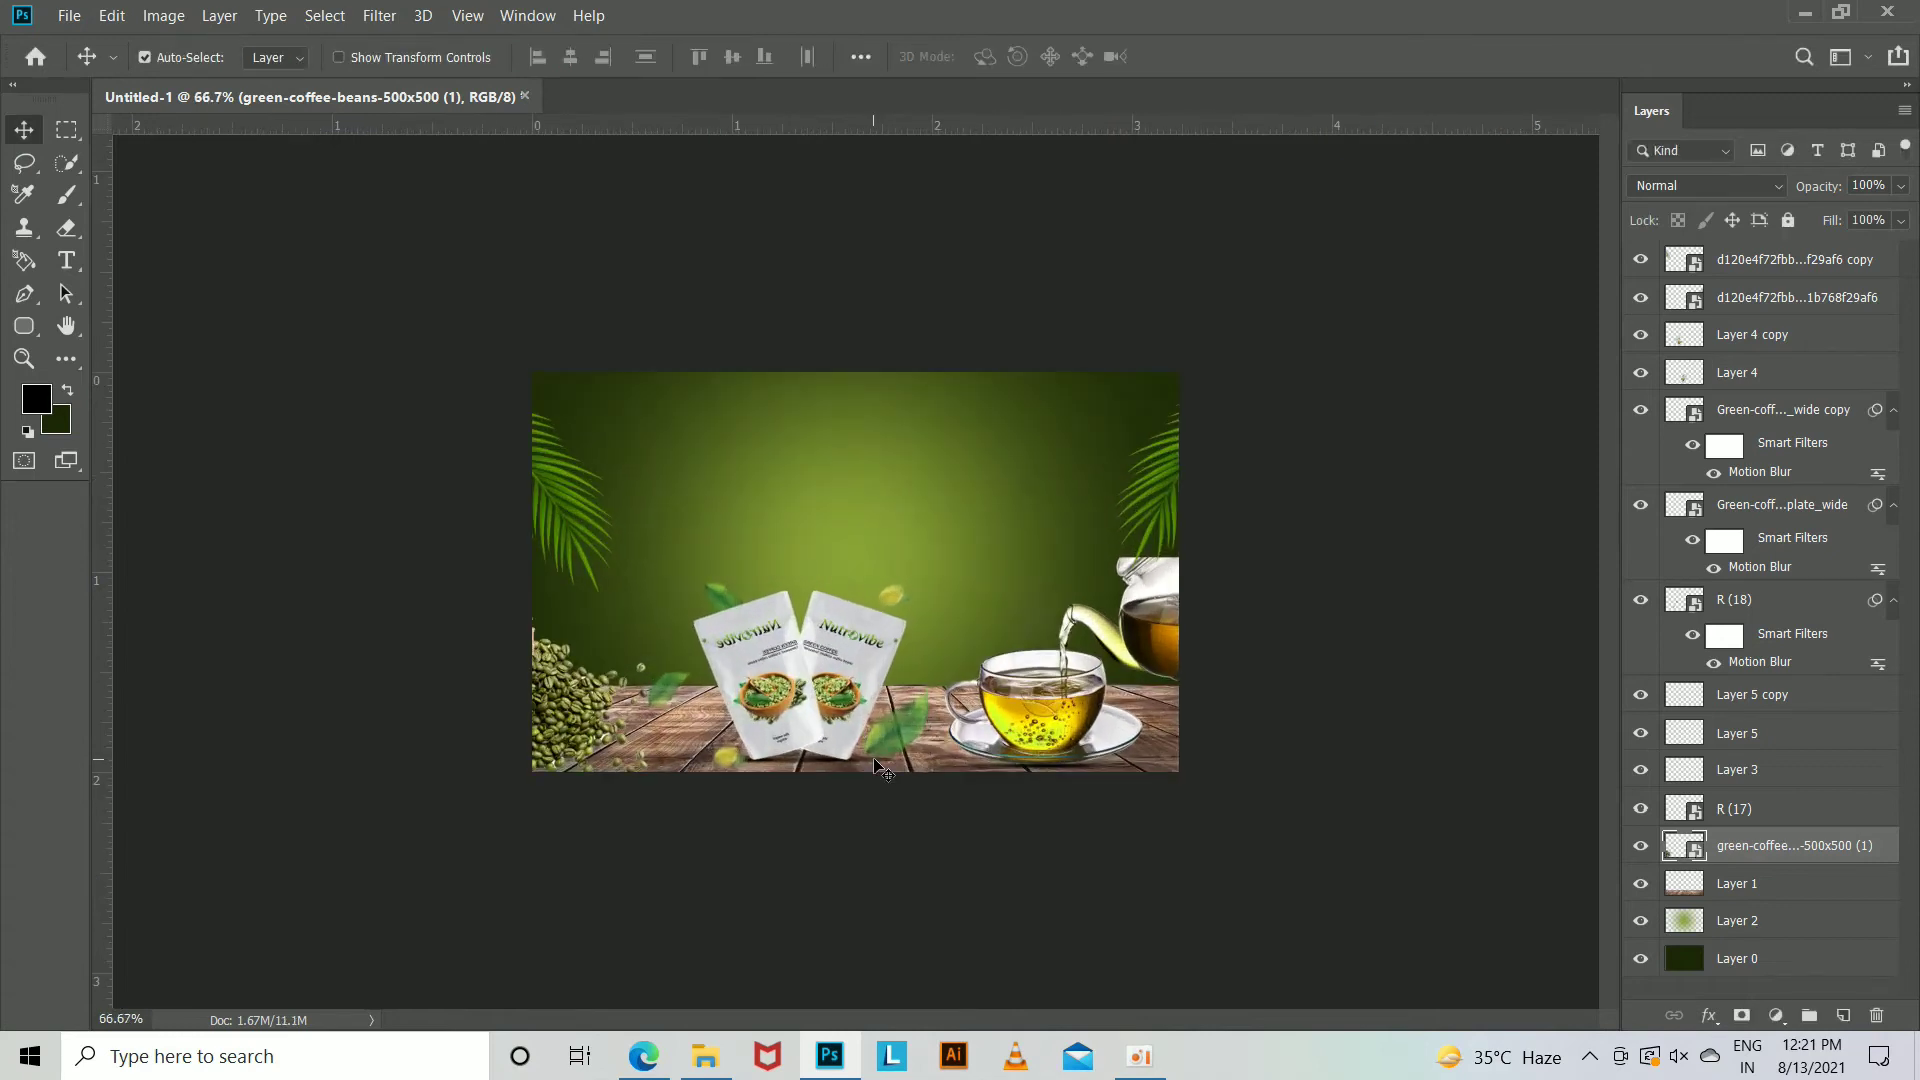
pyautogui.hotkey('ctrl', '+')
pyautogui.moveTo(395, 767); pyautogui.dragTo(480, 782)
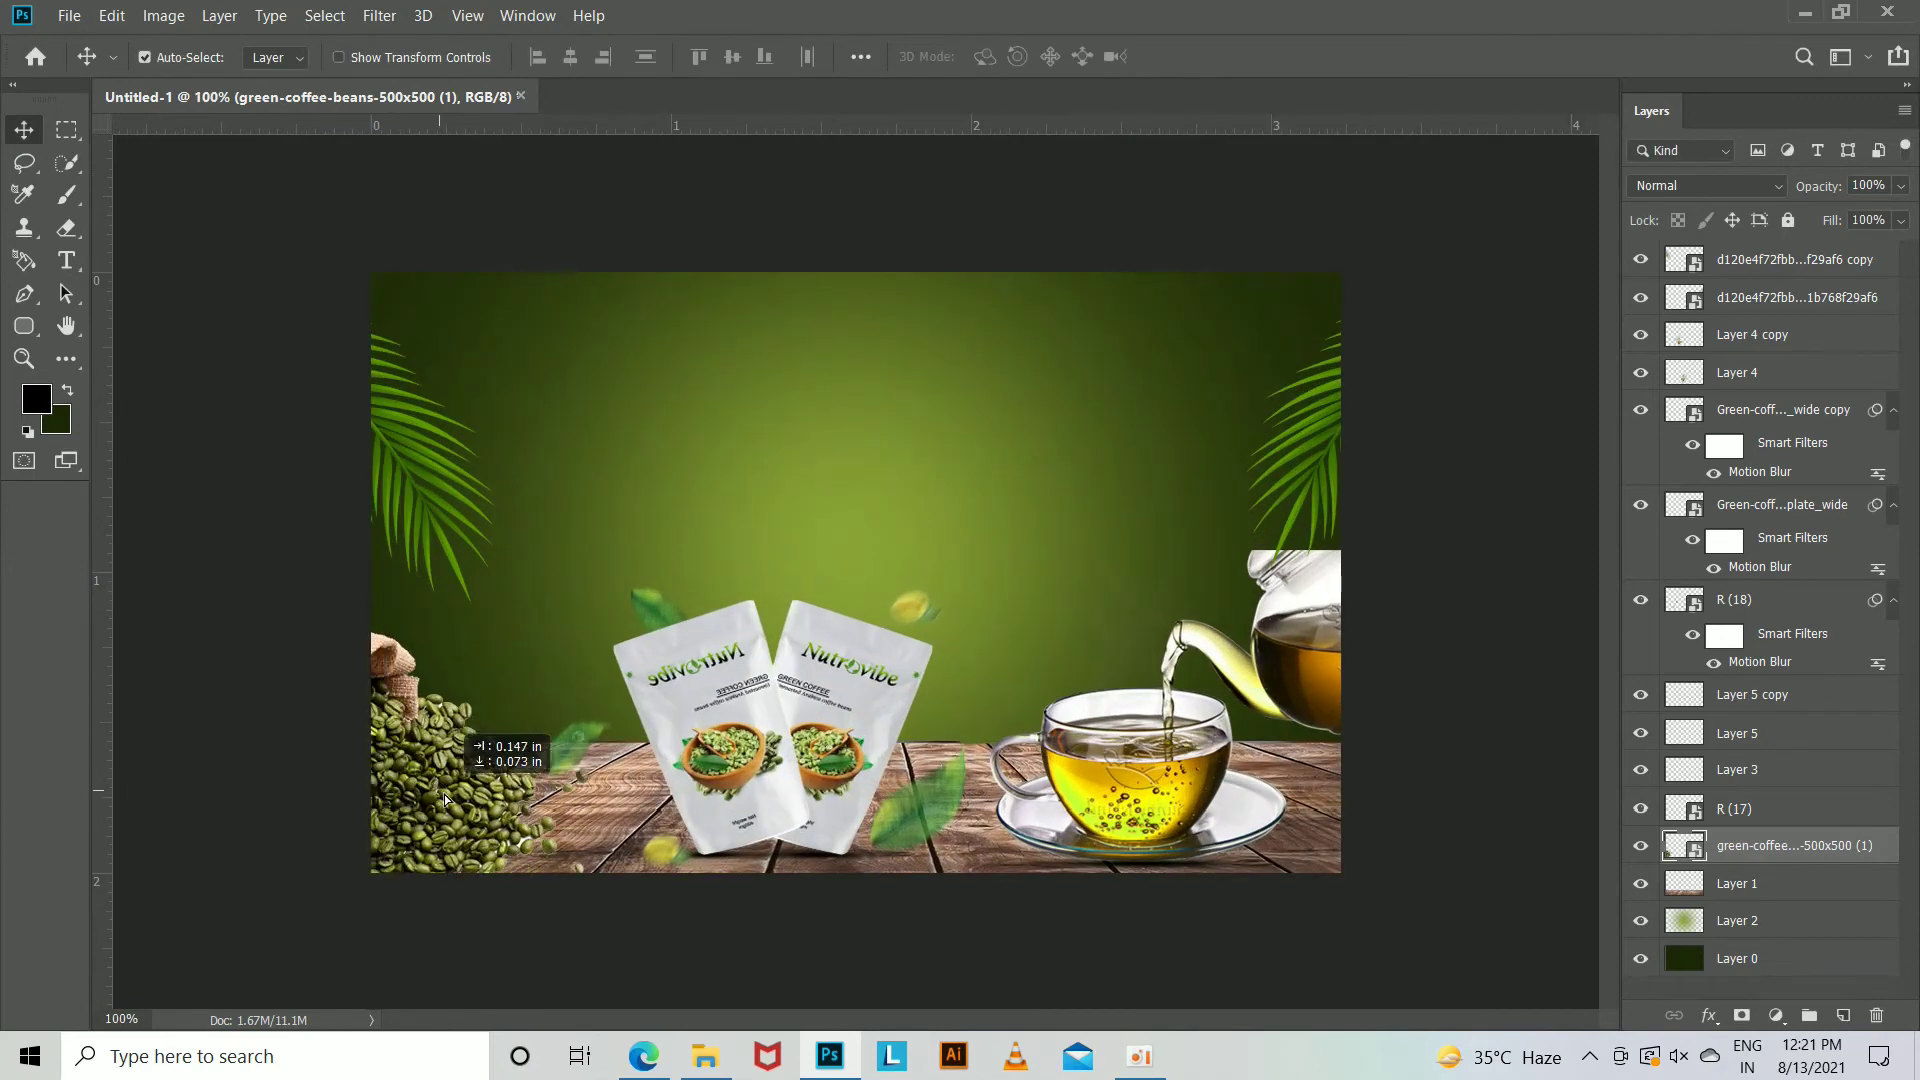
# Shrink the bean sack slightly more to fit the corner.
pyautogui.click(705, 1057)
pyautogui.scroll(5, 752, 796)
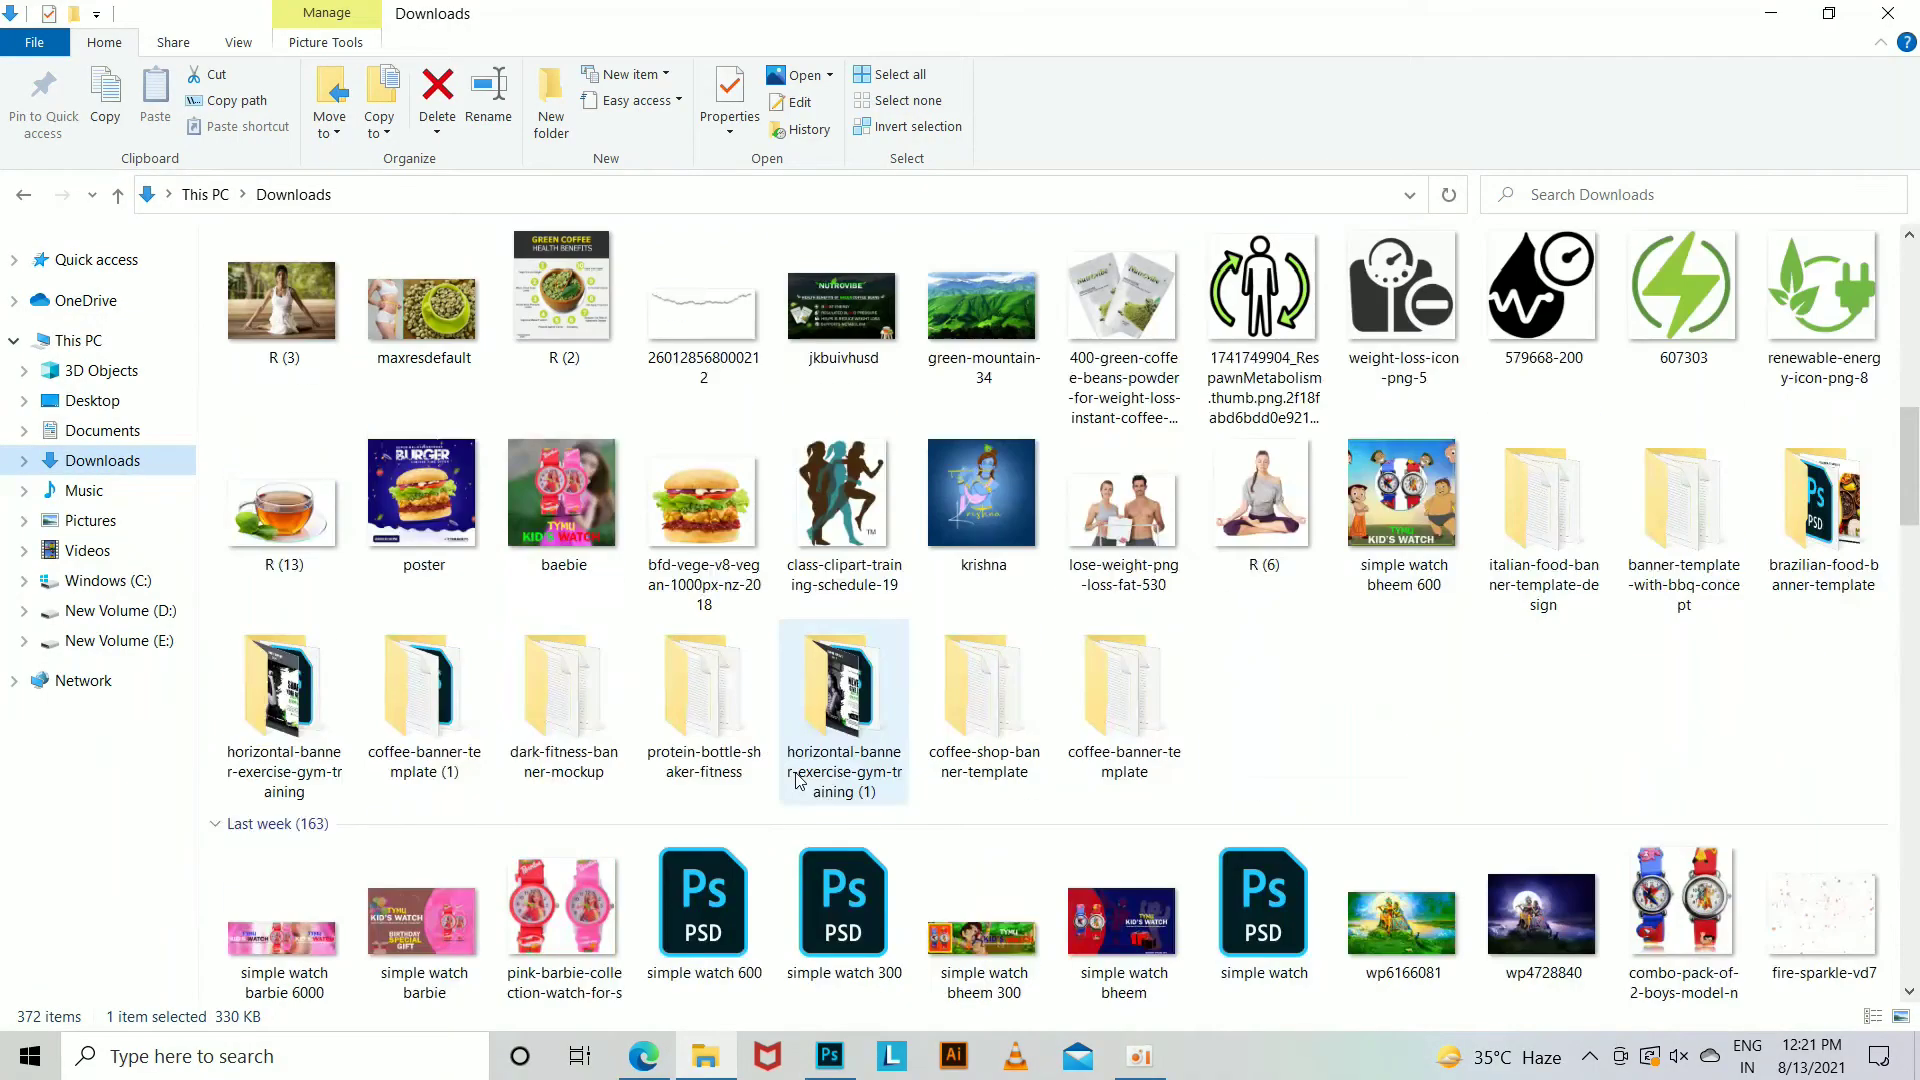
pyautogui.scroll(5, 800, 780)
pyautogui.click(829, 1056)
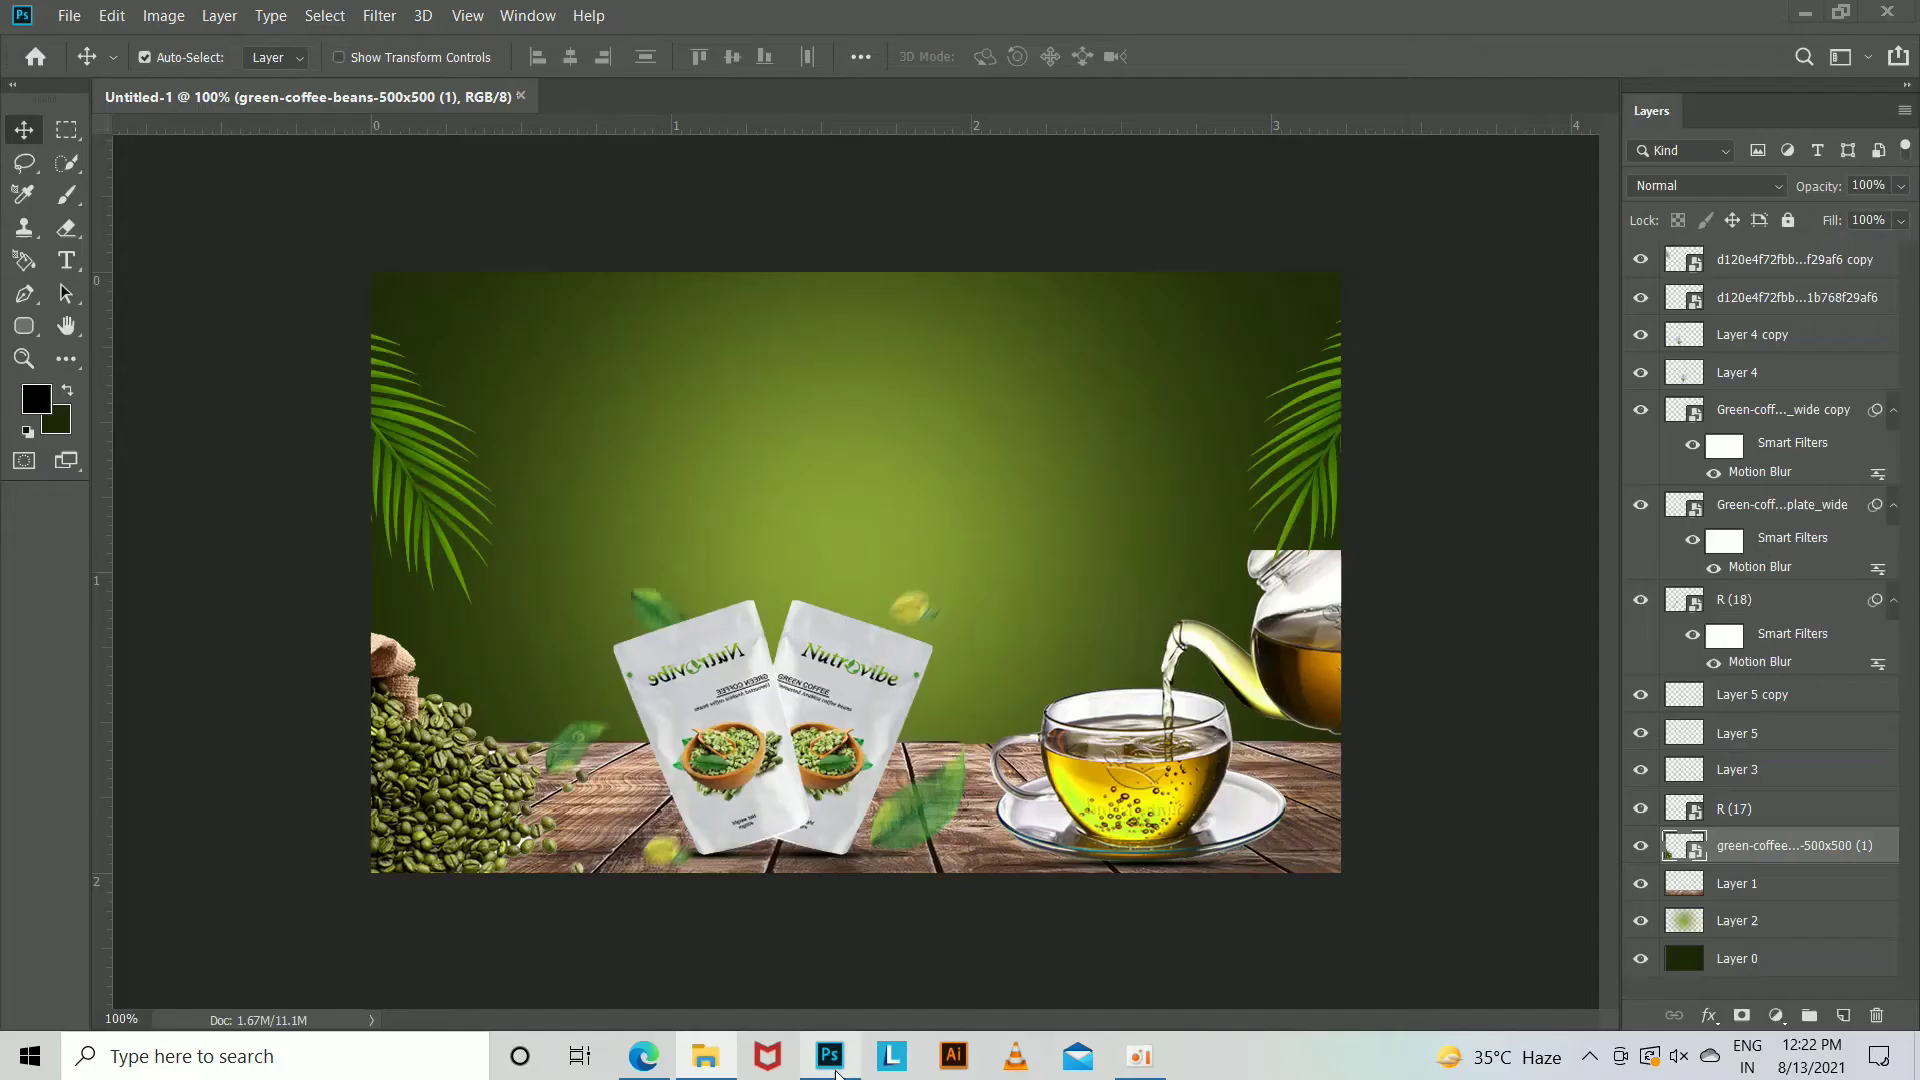
pyautogui.hotkey('ctrl', 't')
pyautogui.moveTo(592, 933)
pyautogui.mouseDown()
pyautogui.moveTo(558, 901)
pyautogui.moveTo(577, 930)
pyautogui.mouseUp()
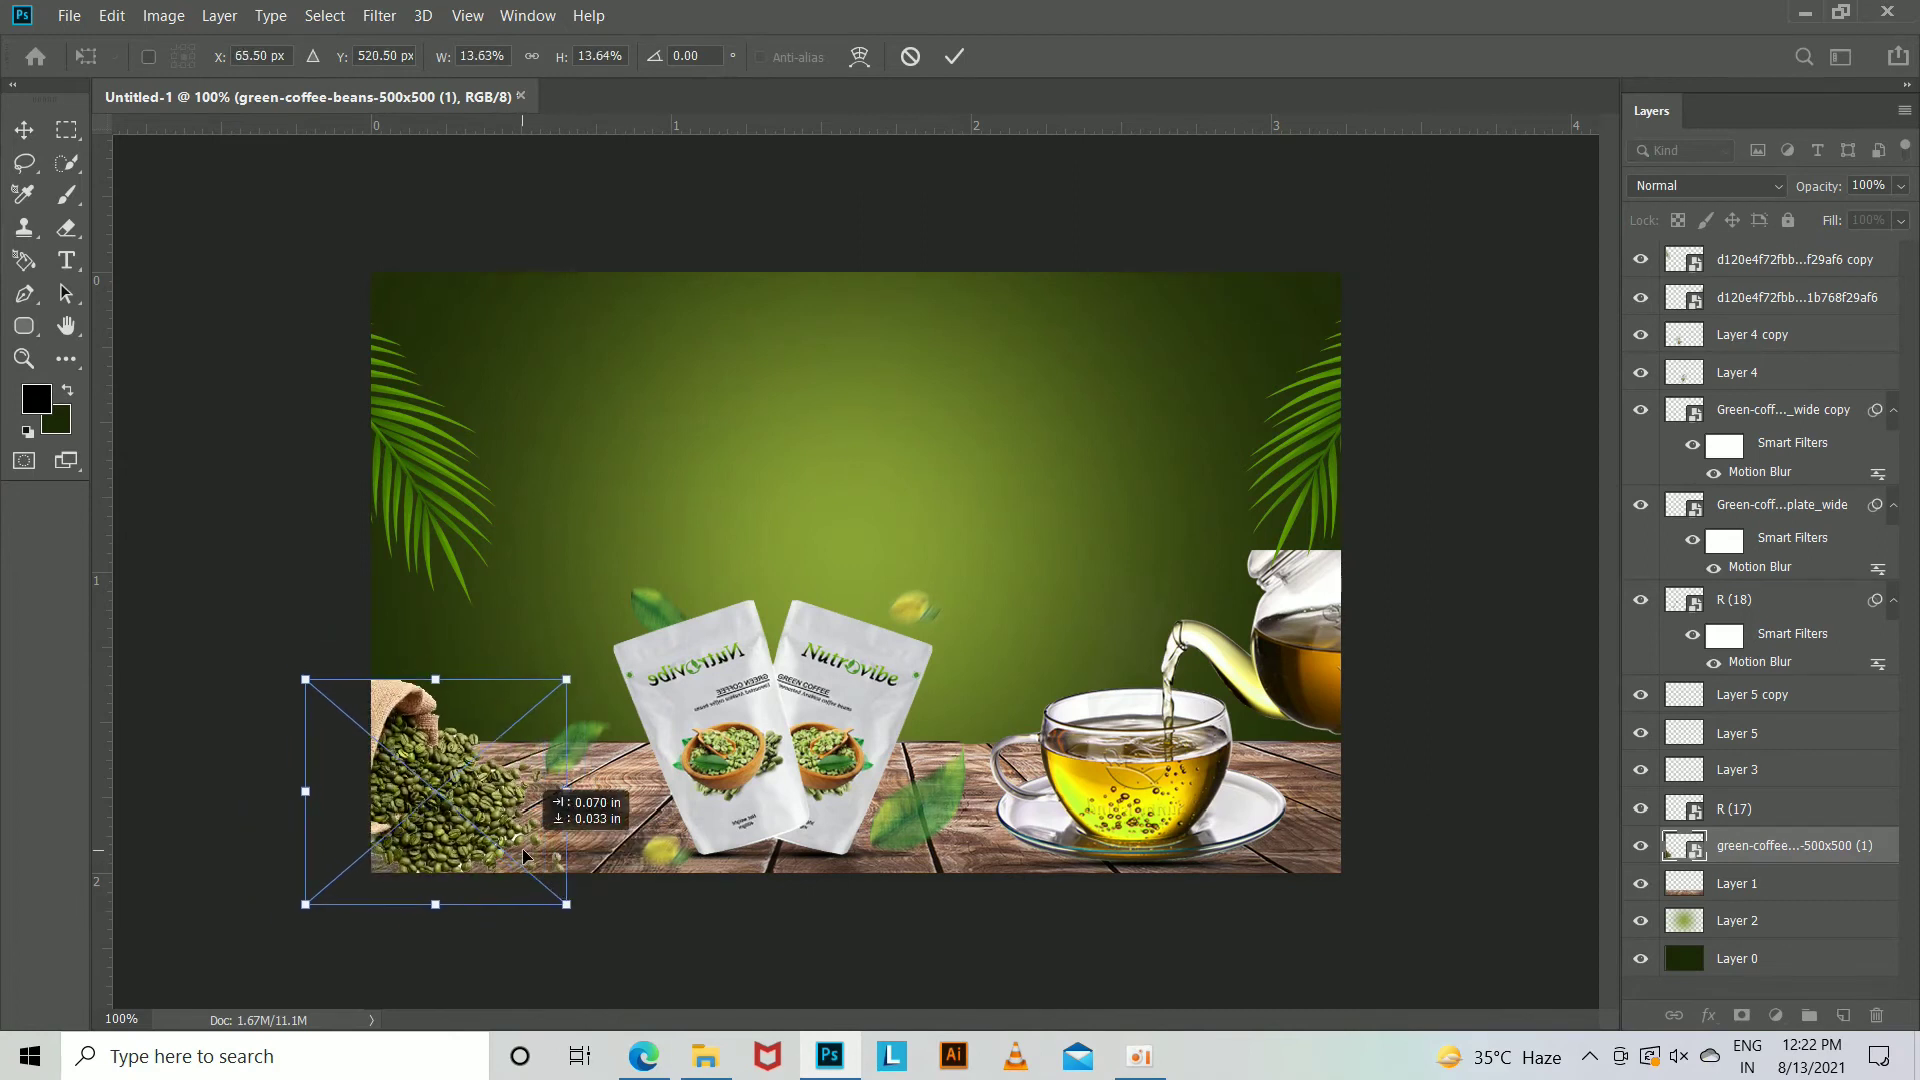
pyautogui.press('Return')
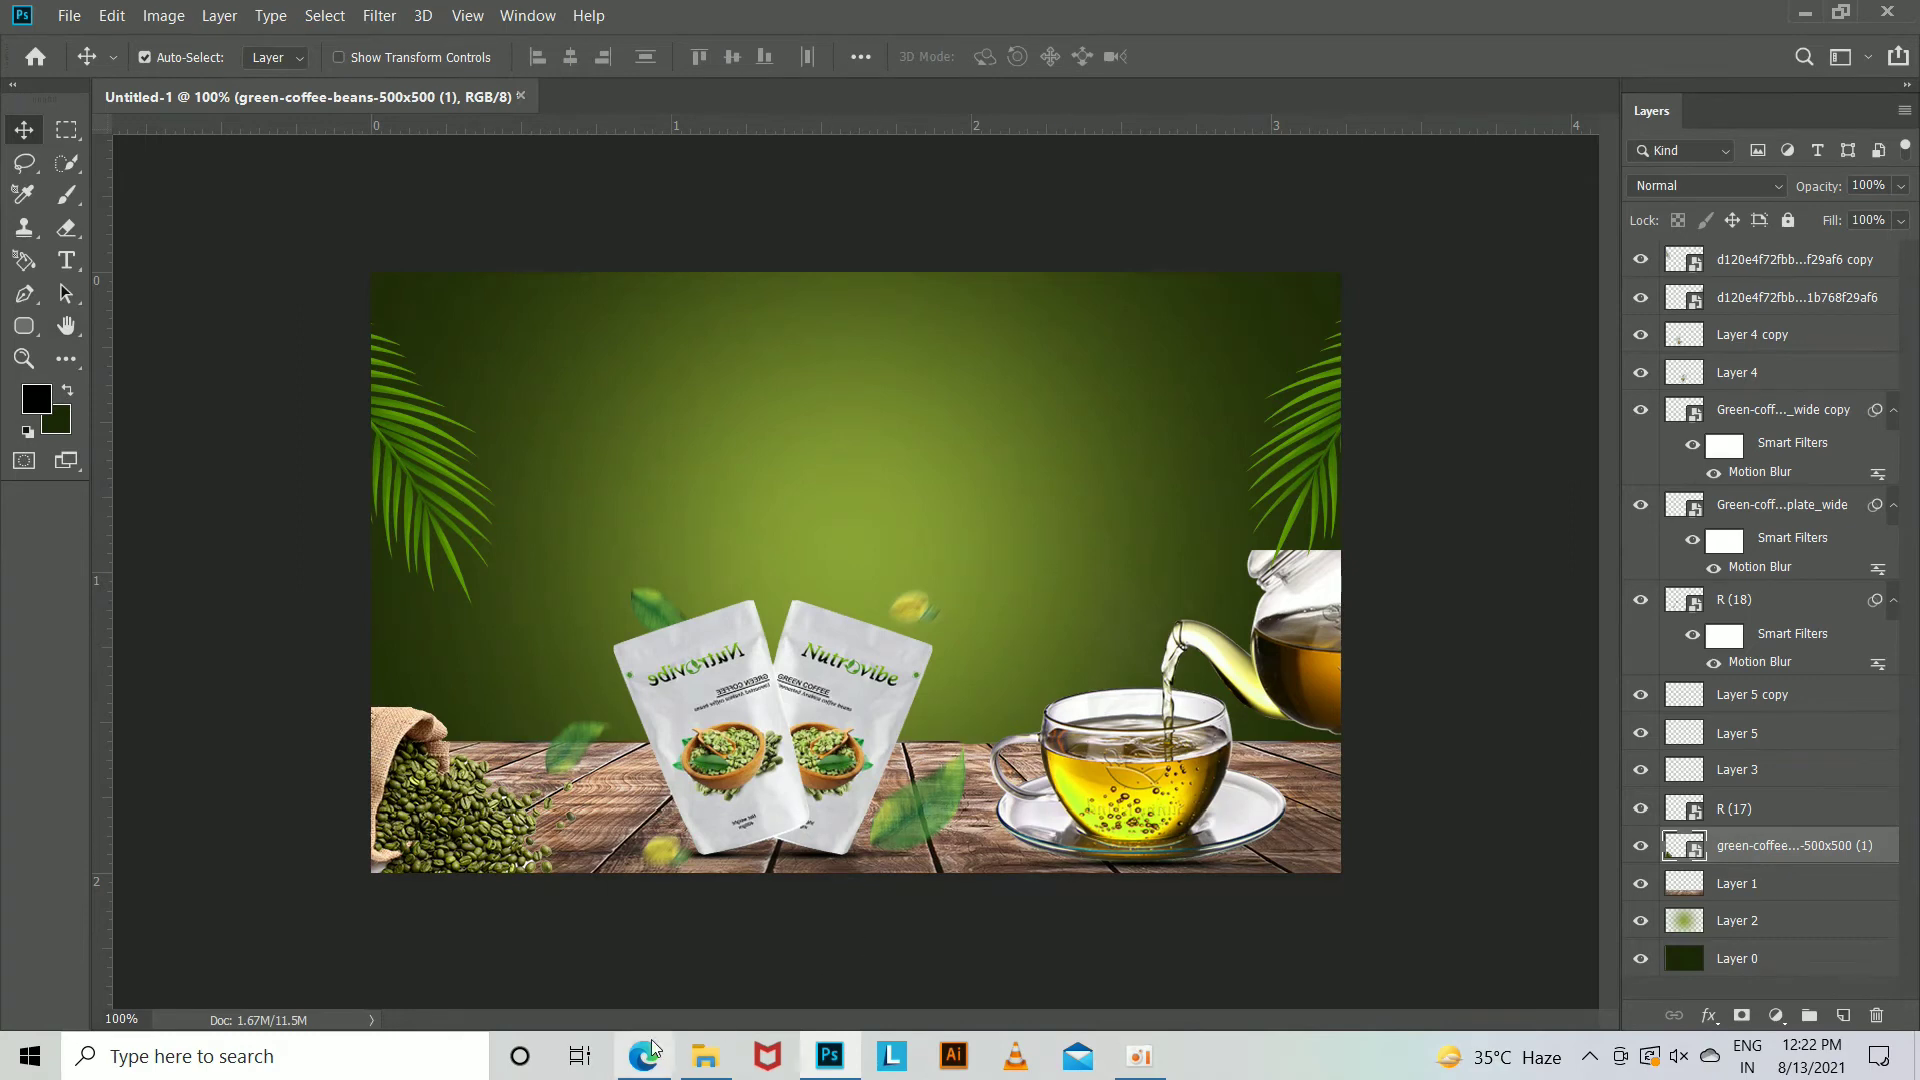
# Place the coffee smoke image into the poster and raise its layer in the stack.
pyautogui.click(705, 1056)
pyautogui.click(1146, 594)
pyautogui.moveTo(1147, 594); pyautogui.dragTo(1155, 892)
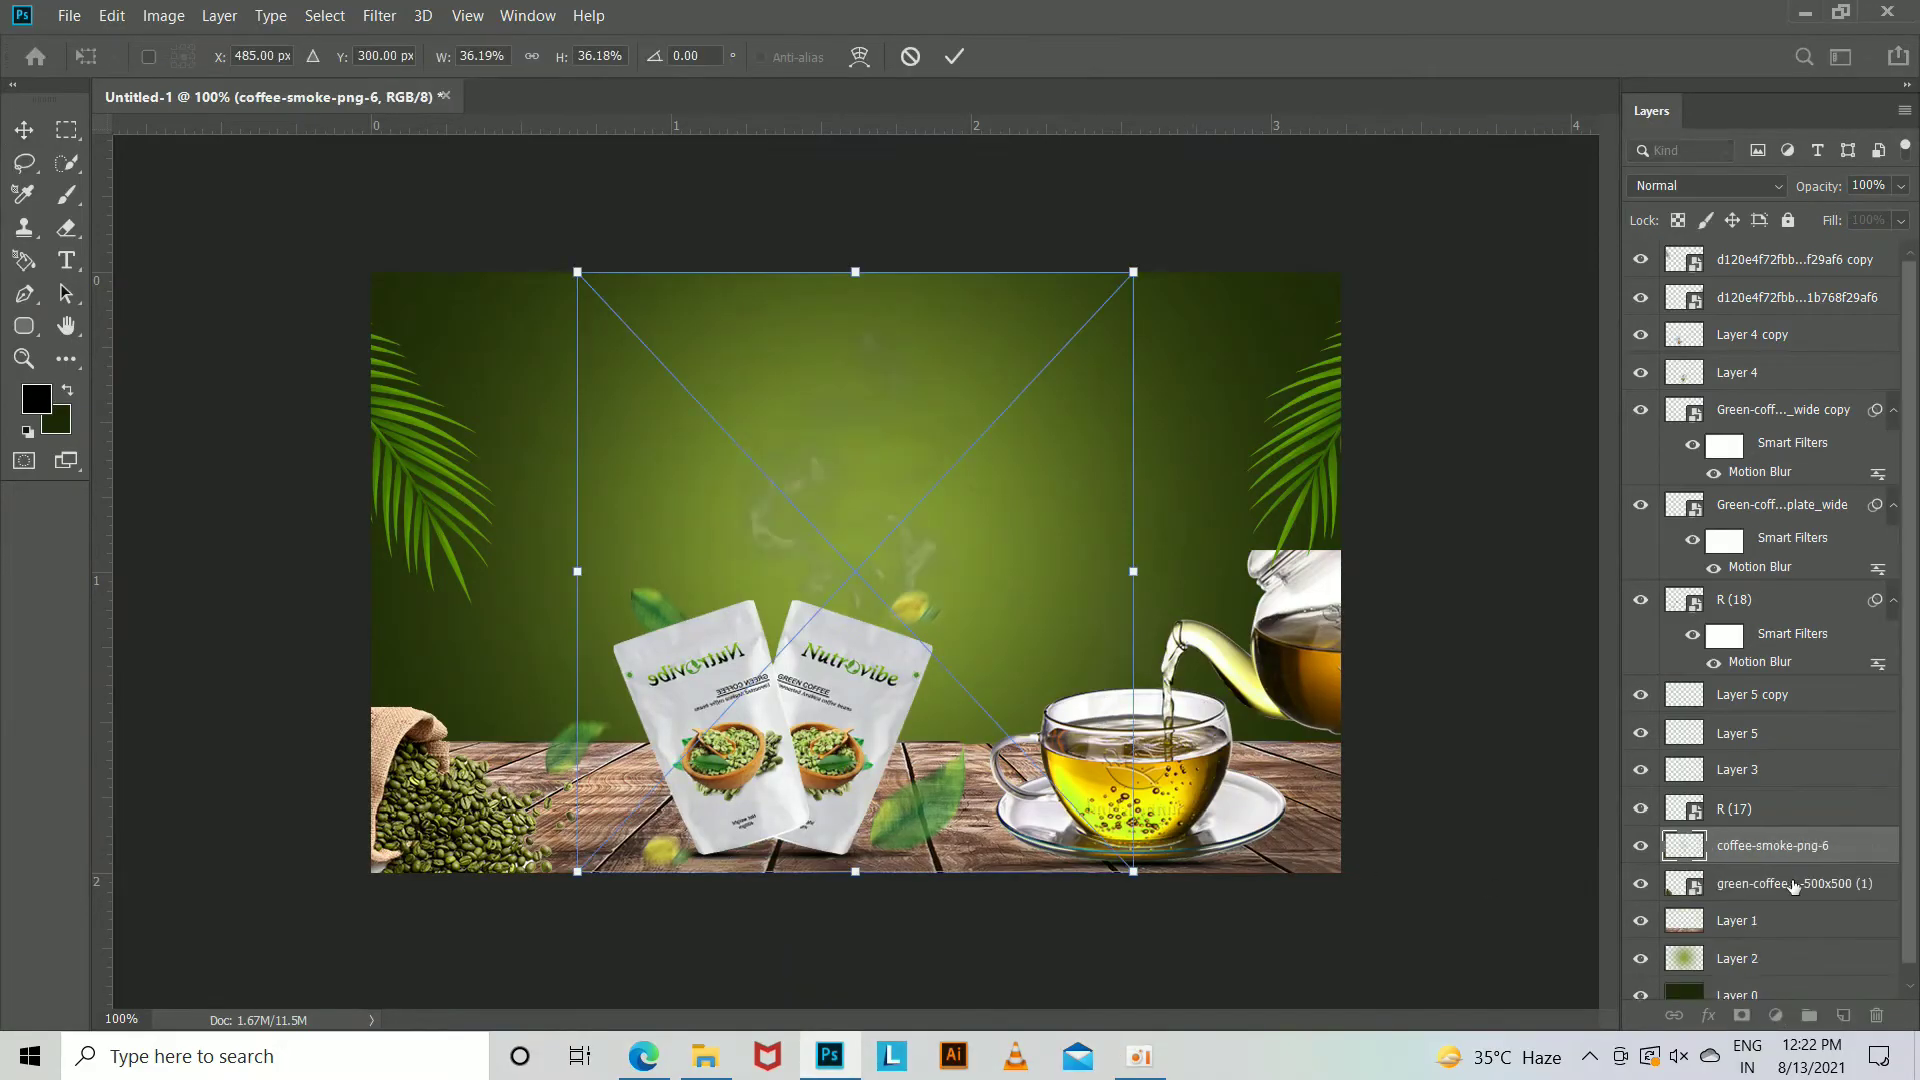
pyautogui.moveTo(1785, 848); pyautogui.dragTo(1779, 412)
pyautogui.press('Return')
# Resize the smoke, position it above the tea cup, and duplicate the layer.
pyautogui.hotkey('ctrl', 't')
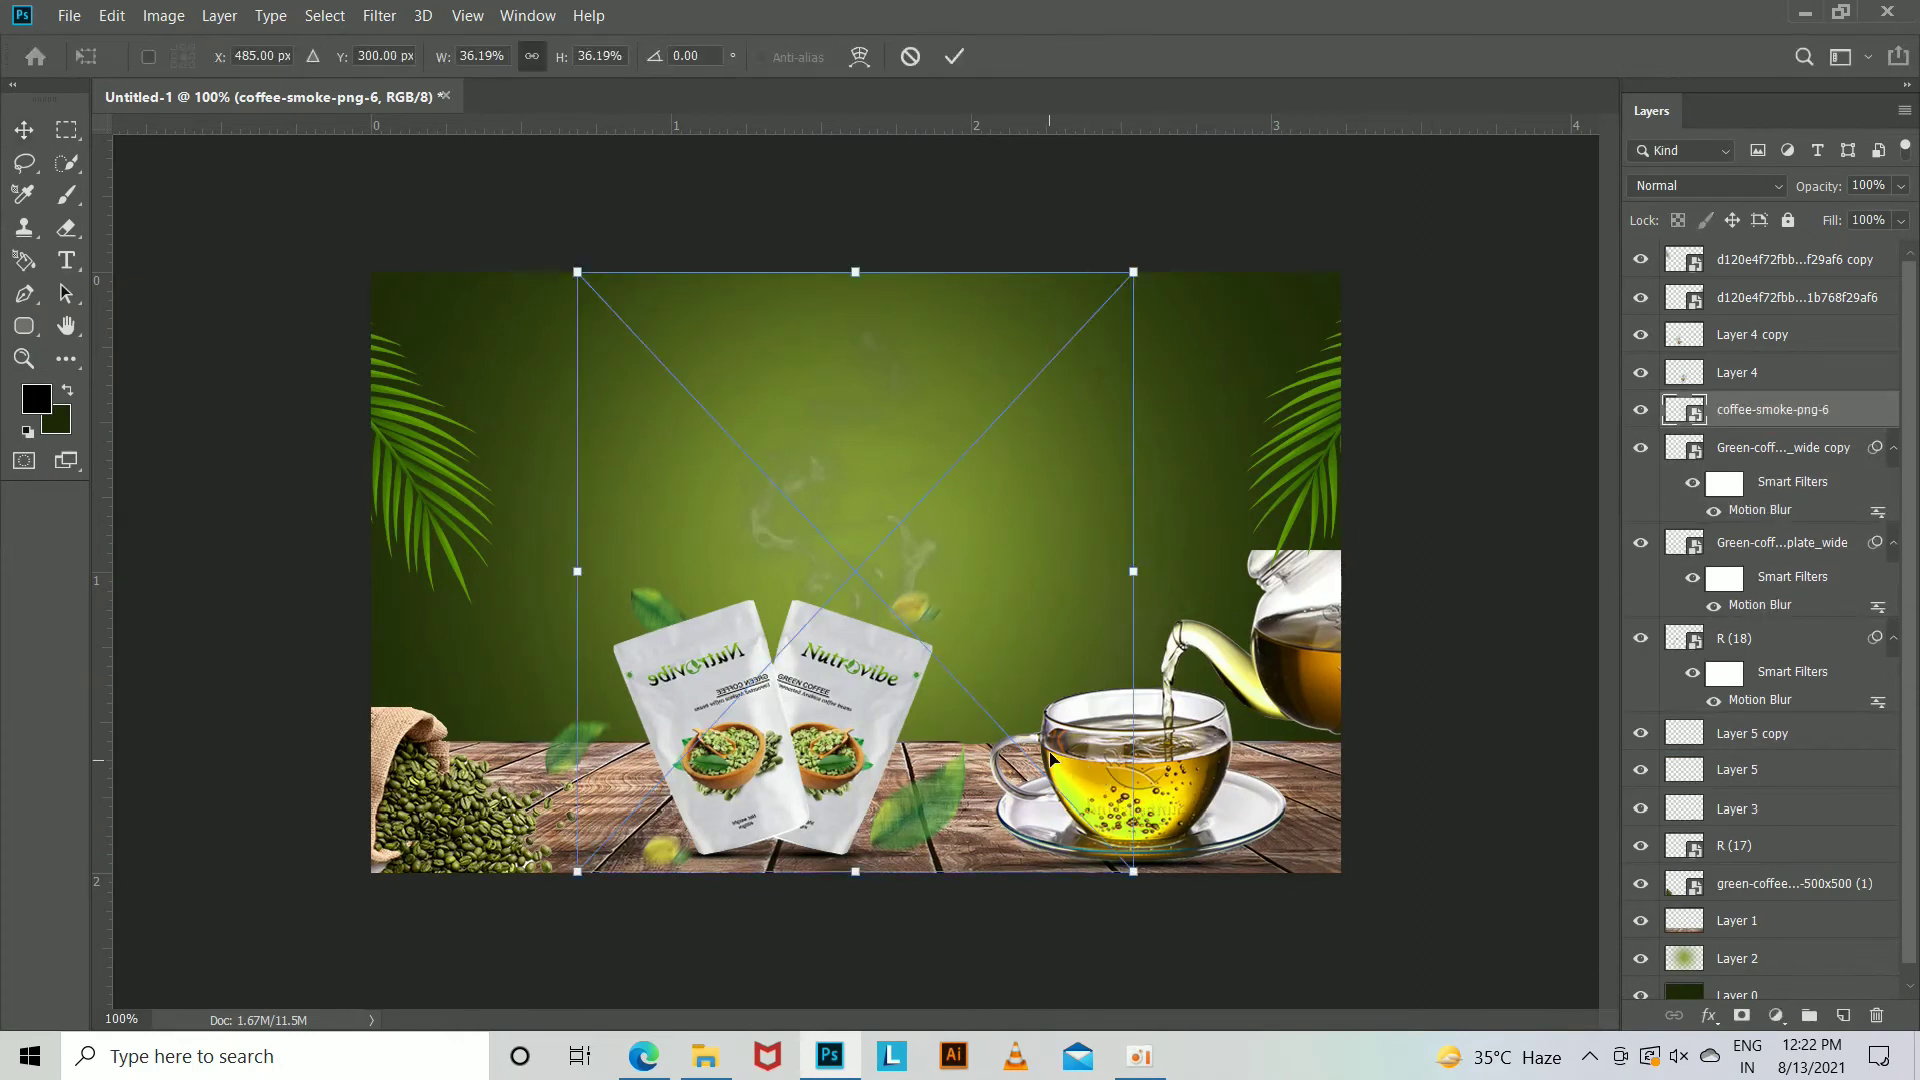
pyautogui.moveTo(1132, 871)
pyautogui.mouseDown()
pyautogui.moveTo(1147, 879)
pyautogui.moveTo(1093, 664)
pyautogui.mouseUp()
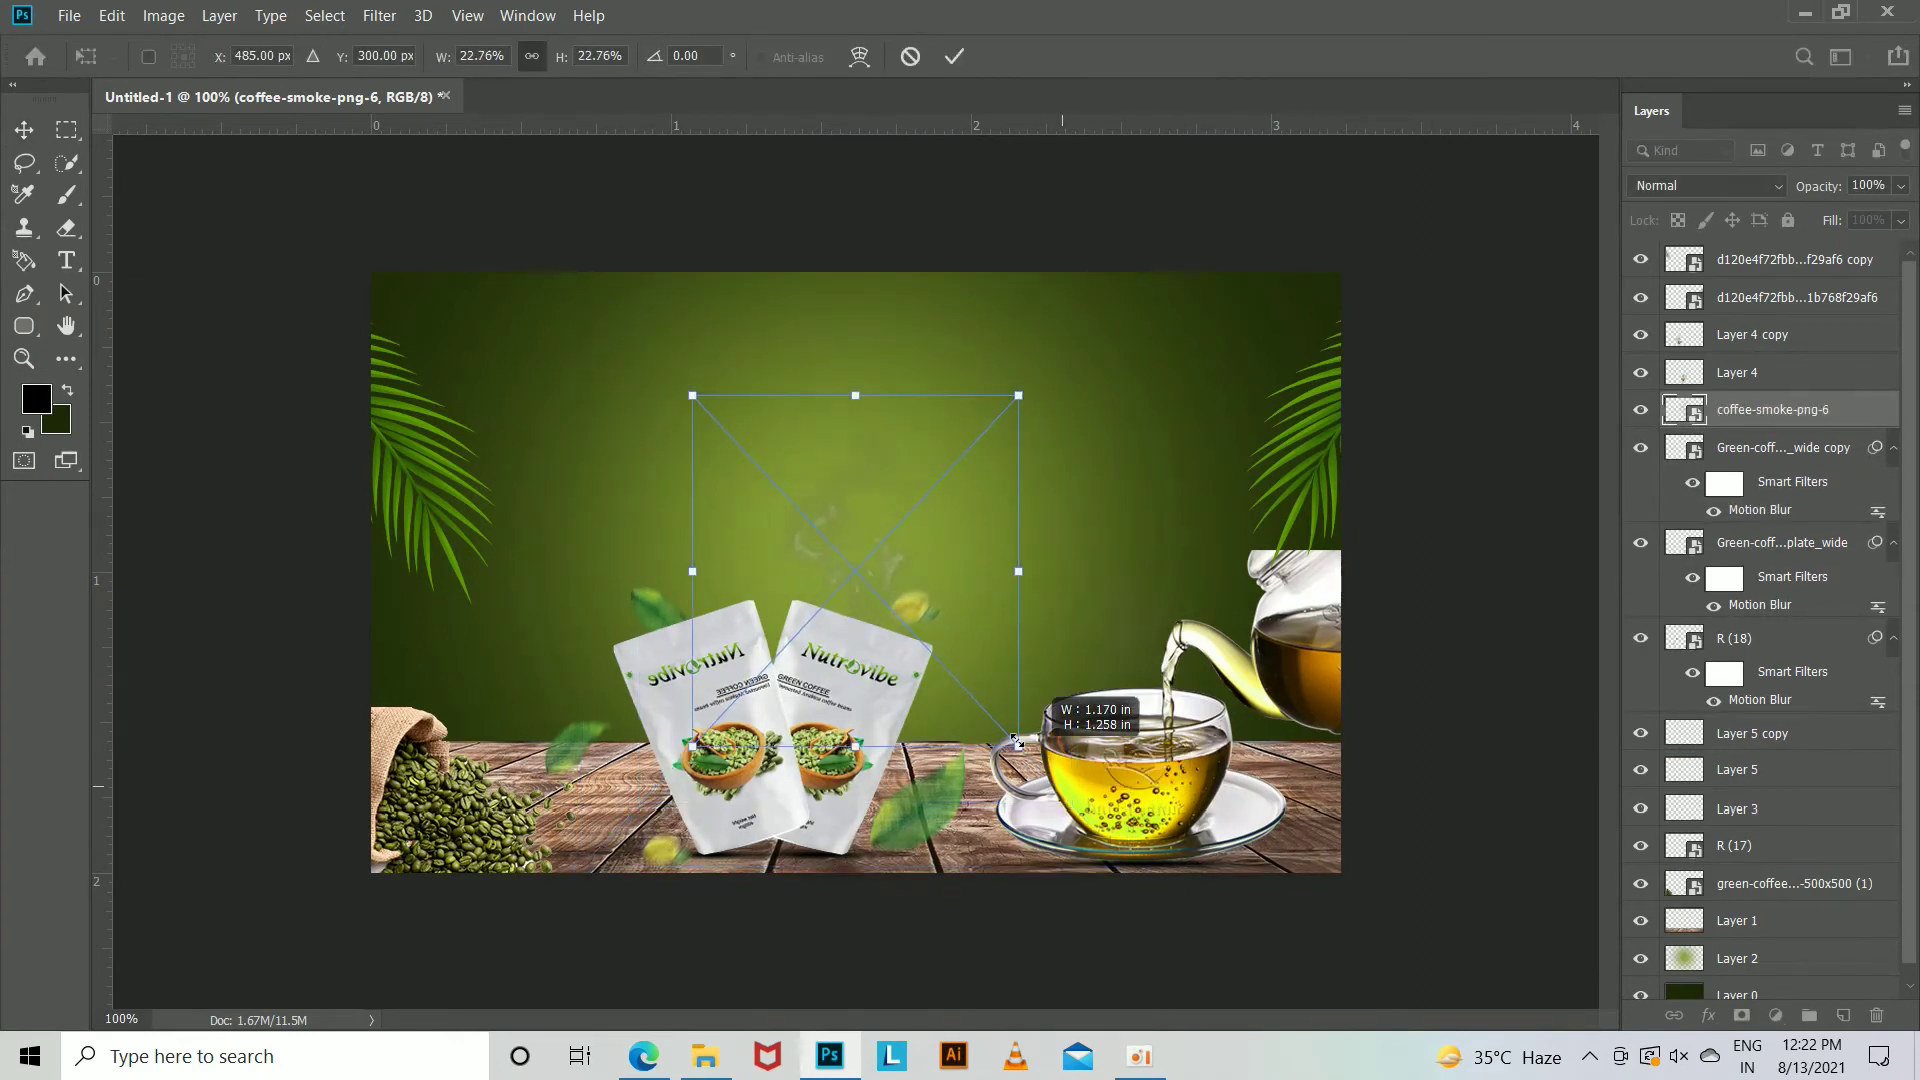
pyautogui.moveTo(950, 540); pyautogui.dragTo(1115, 566)
pyautogui.moveTo(1248, 768); pyautogui.dragTo(1172, 727)
pyautogui.press('Return')
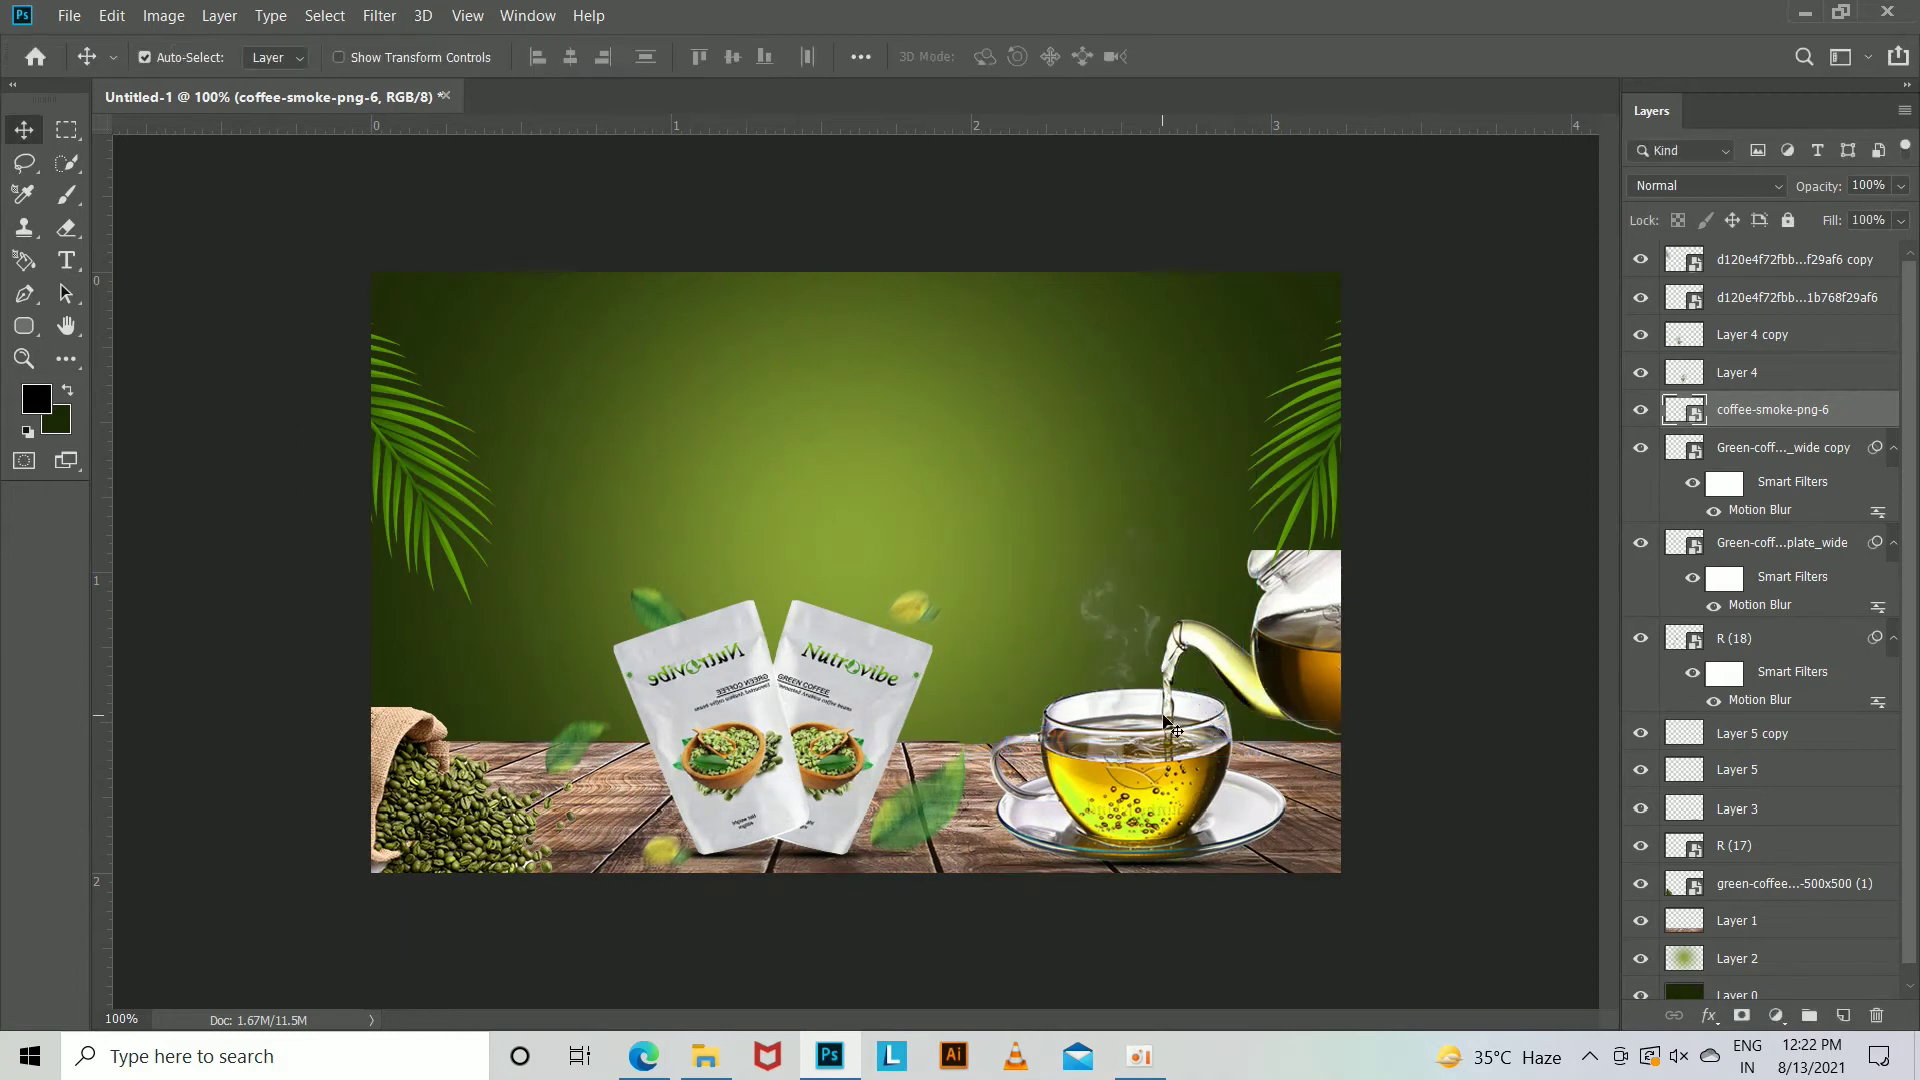
pyautogui.hotkey('ctrl', 'j')
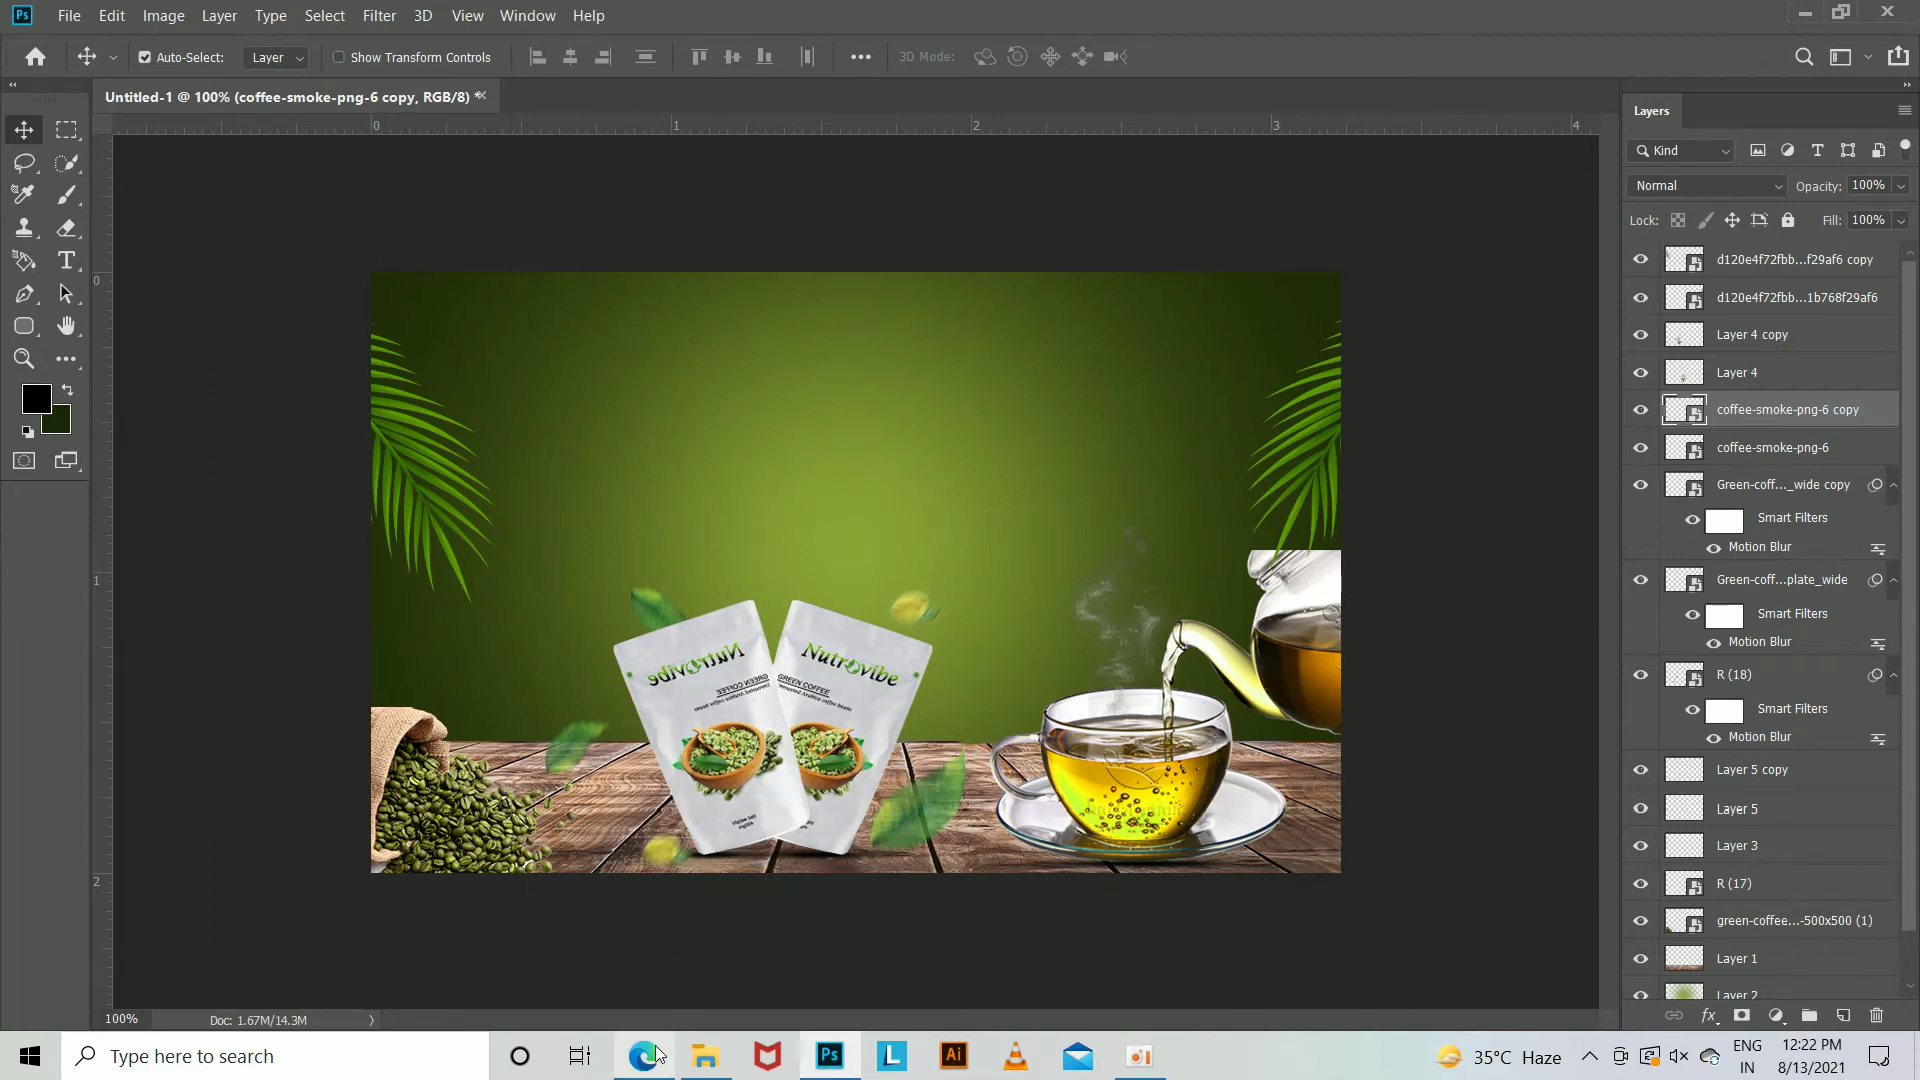
# Add a text layer reading NUTROVIBE in white (#ffffff) near the poster top.
pyautogui.click(1787, 264)
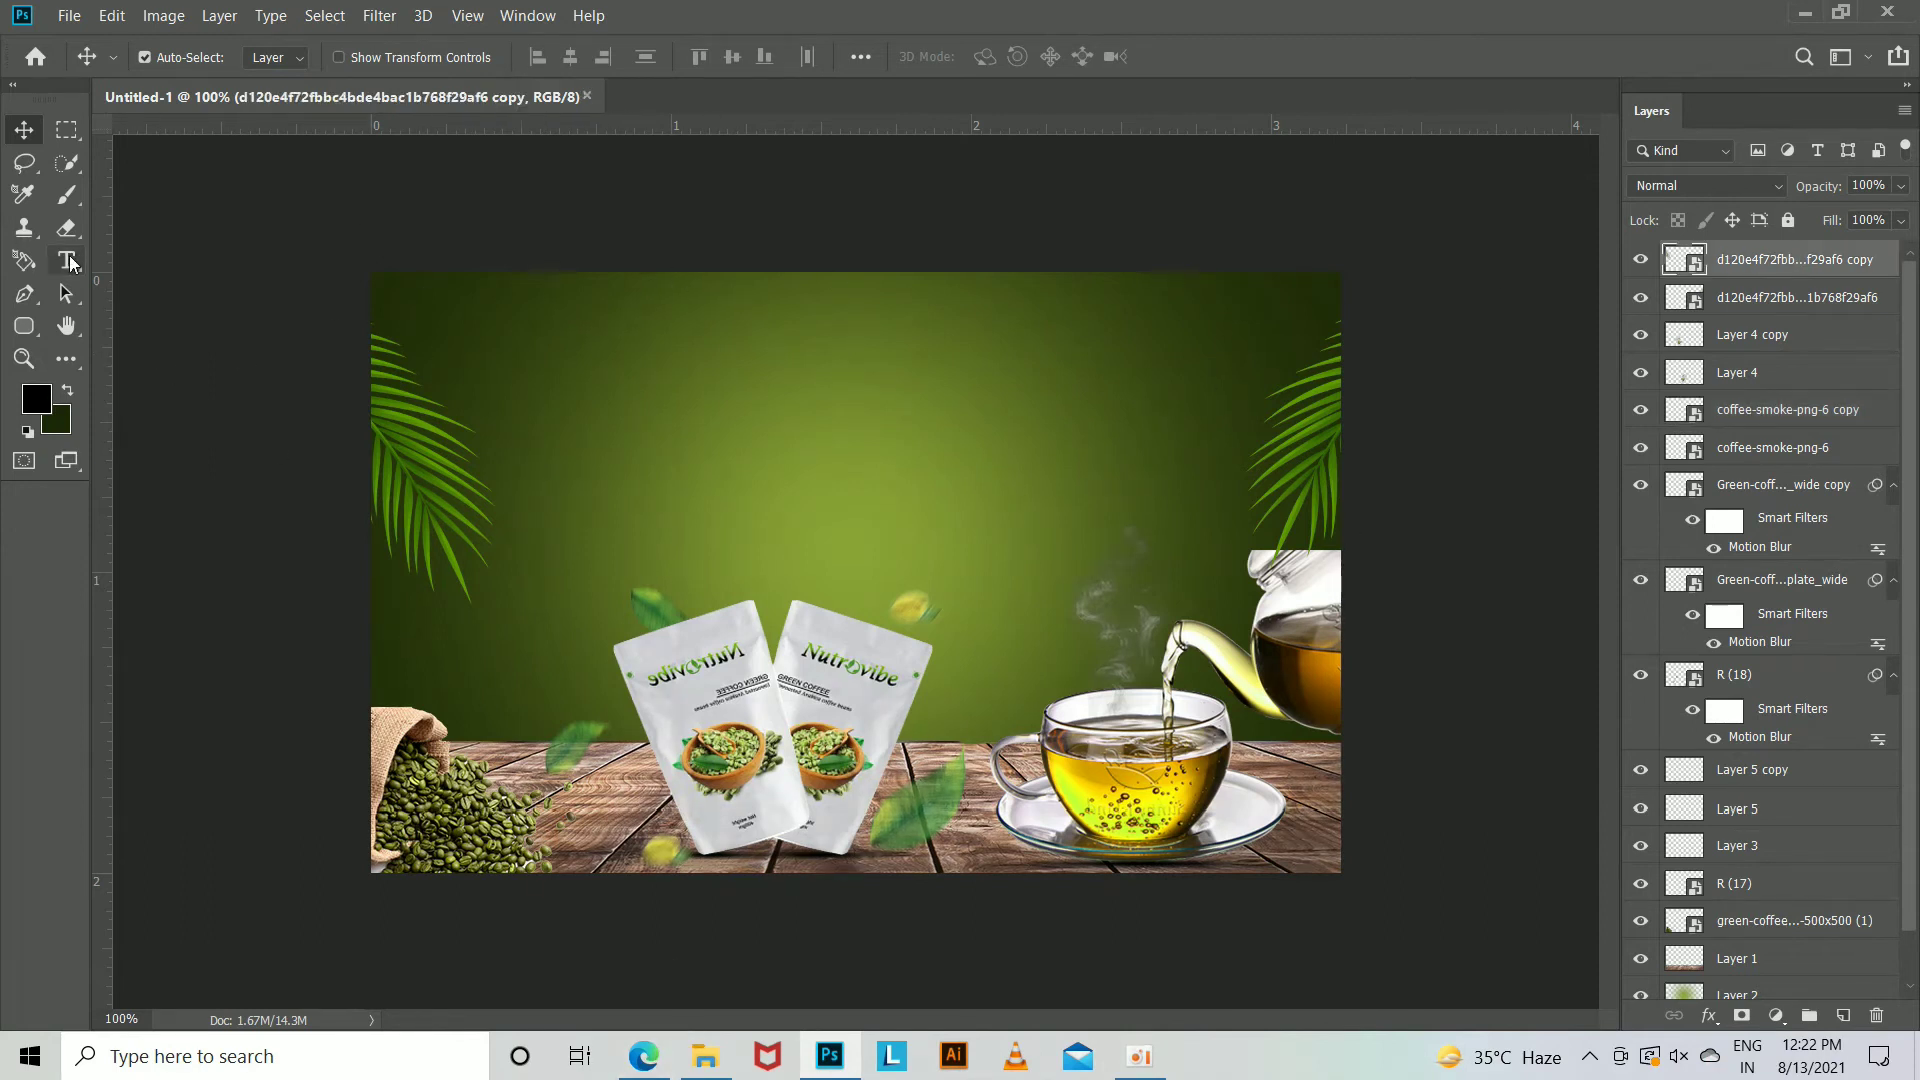
pyautogui.click(67, 261)
pyautogui.click(668, 348)
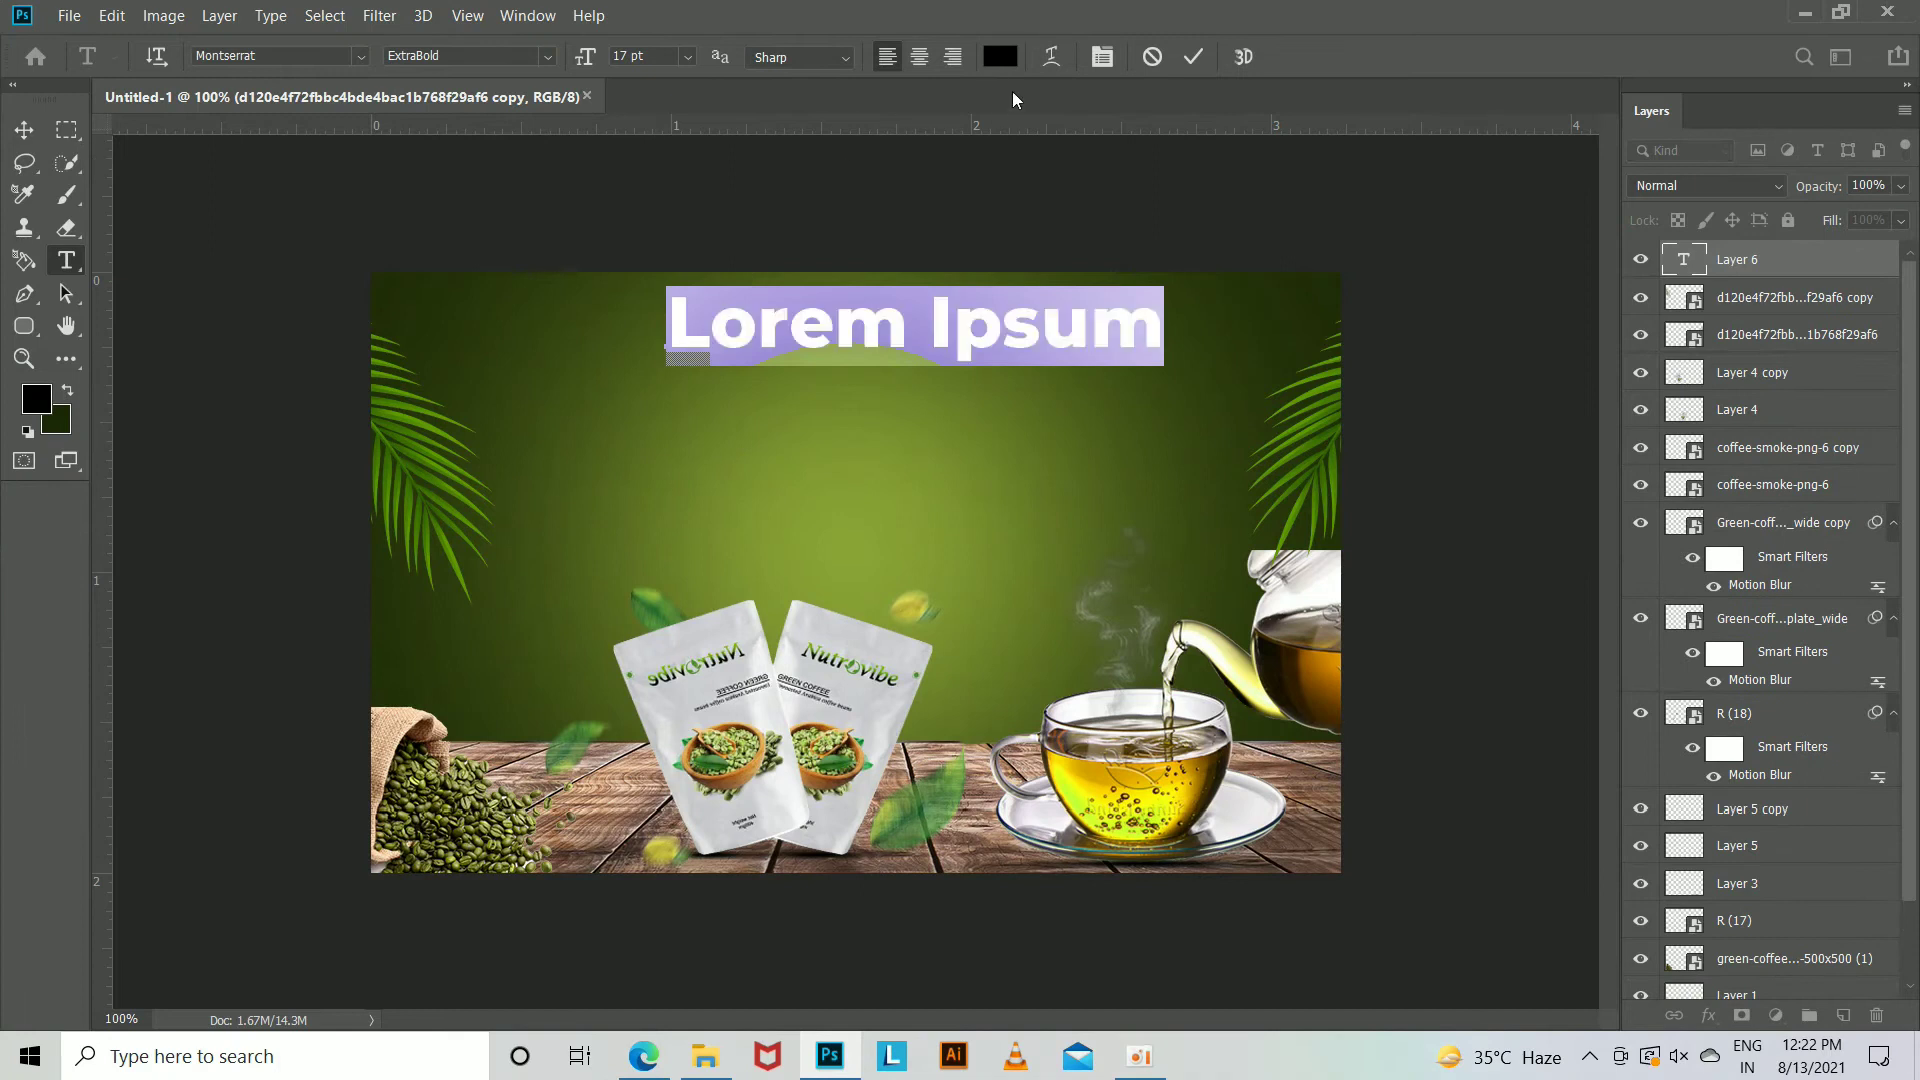
pyautogui.click(1000, 56)
pyautogui.write('ffffff')
pyautogui.click(1814, 580)
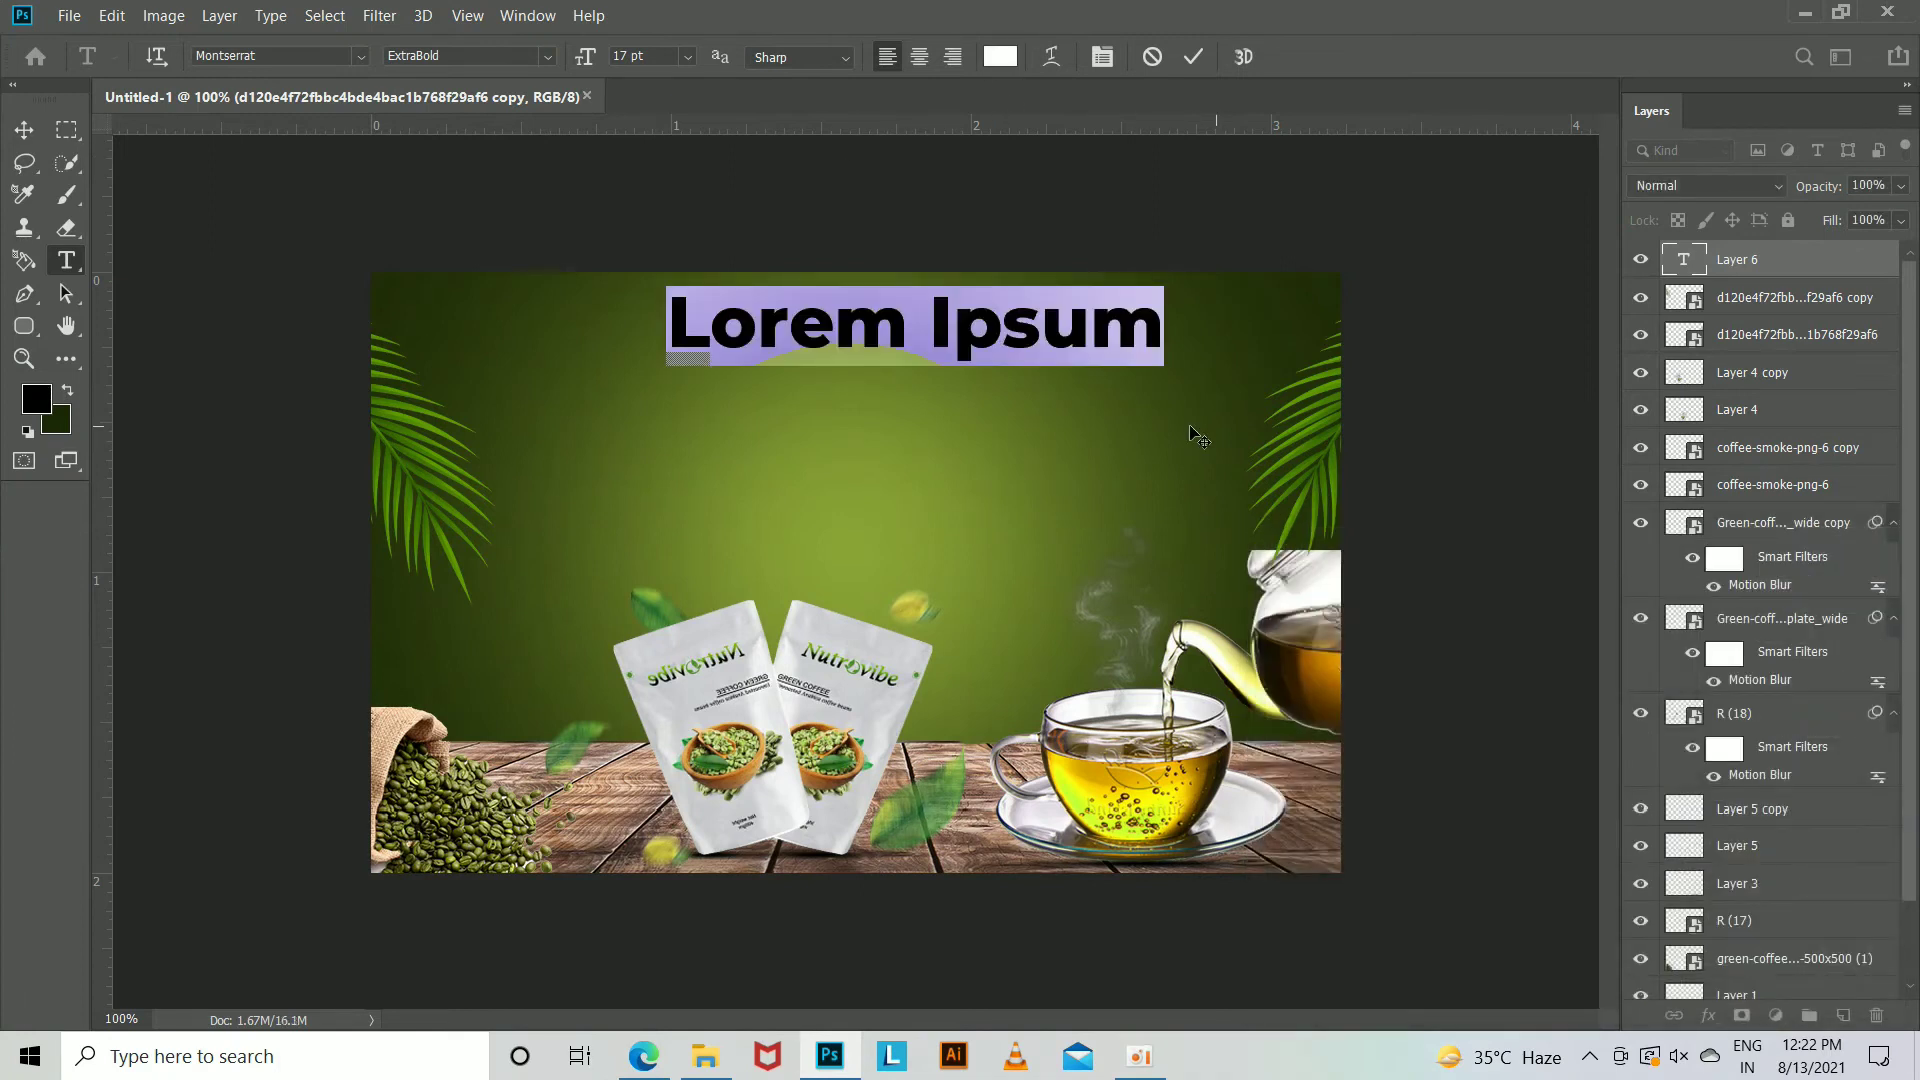
pyautogui.press('BackSpace')
pyautogui.write('N')
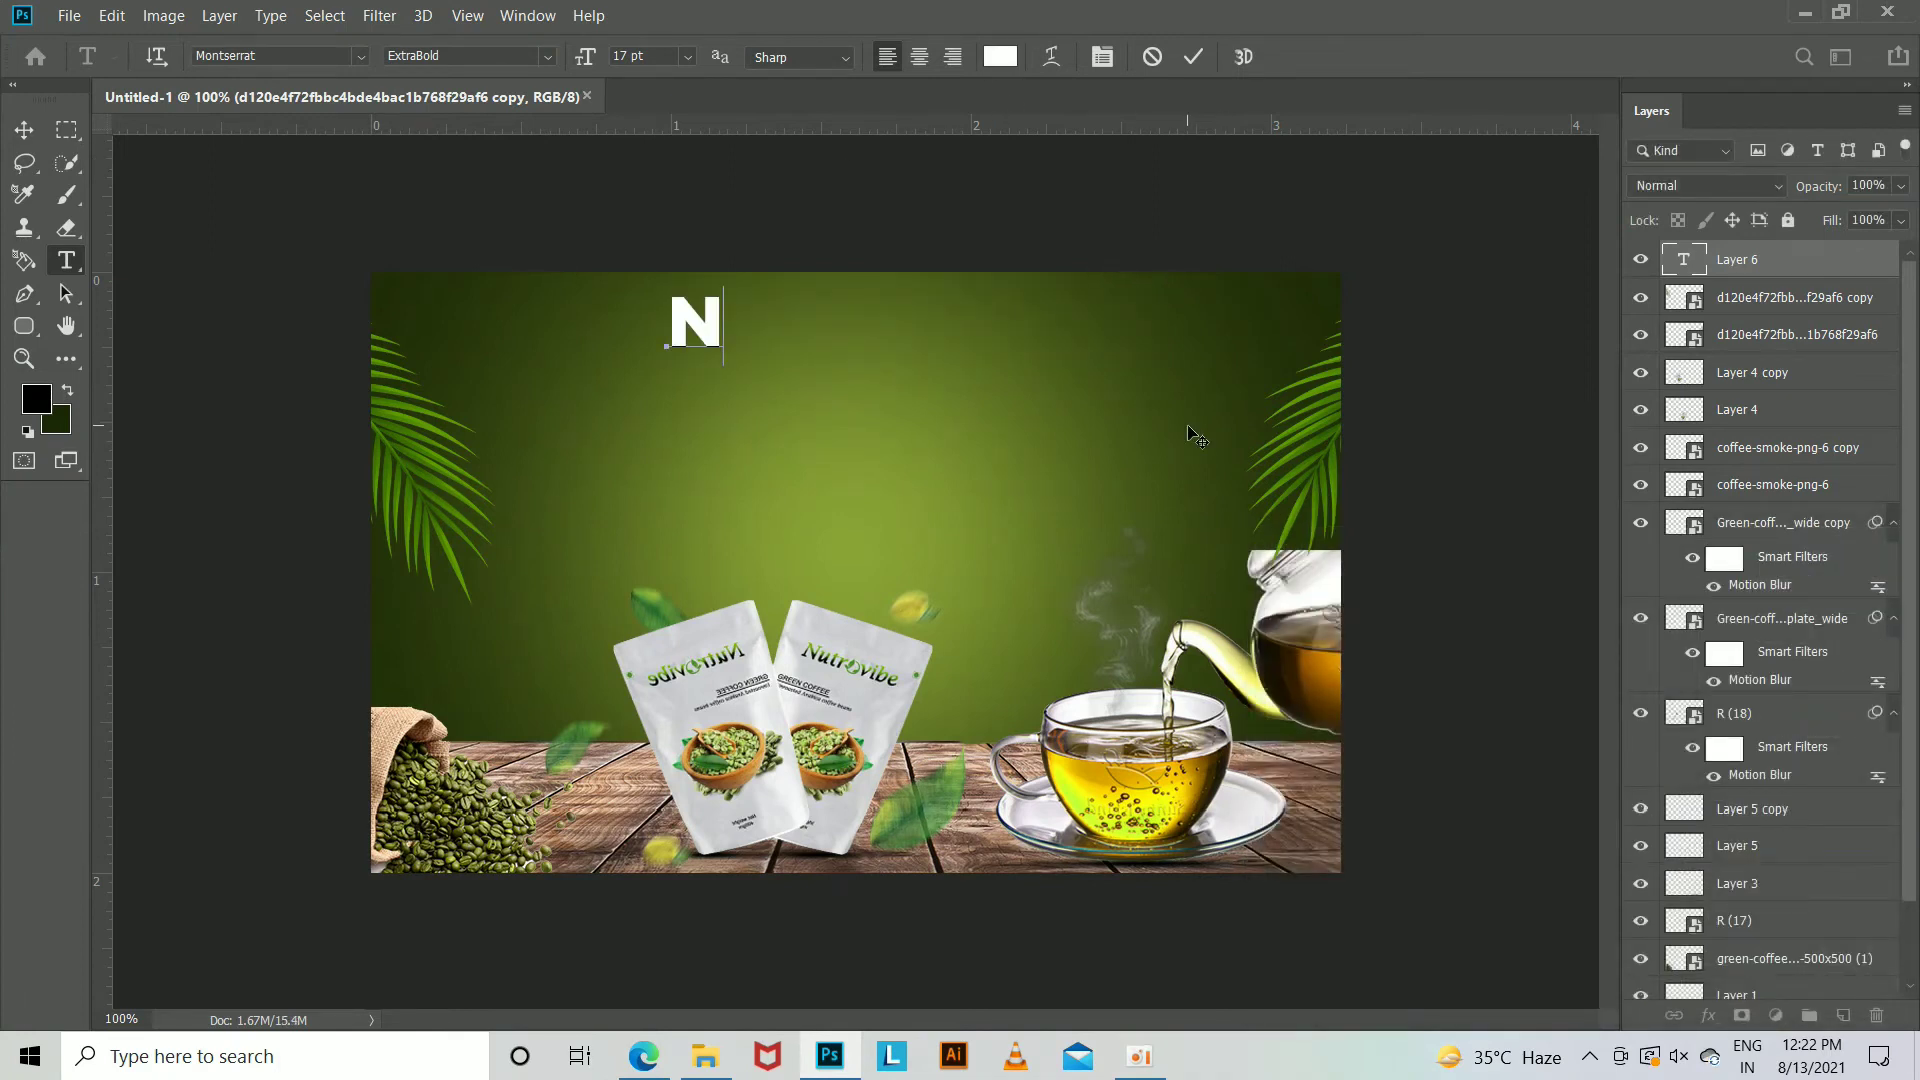
pyautogui.write('UTROV')
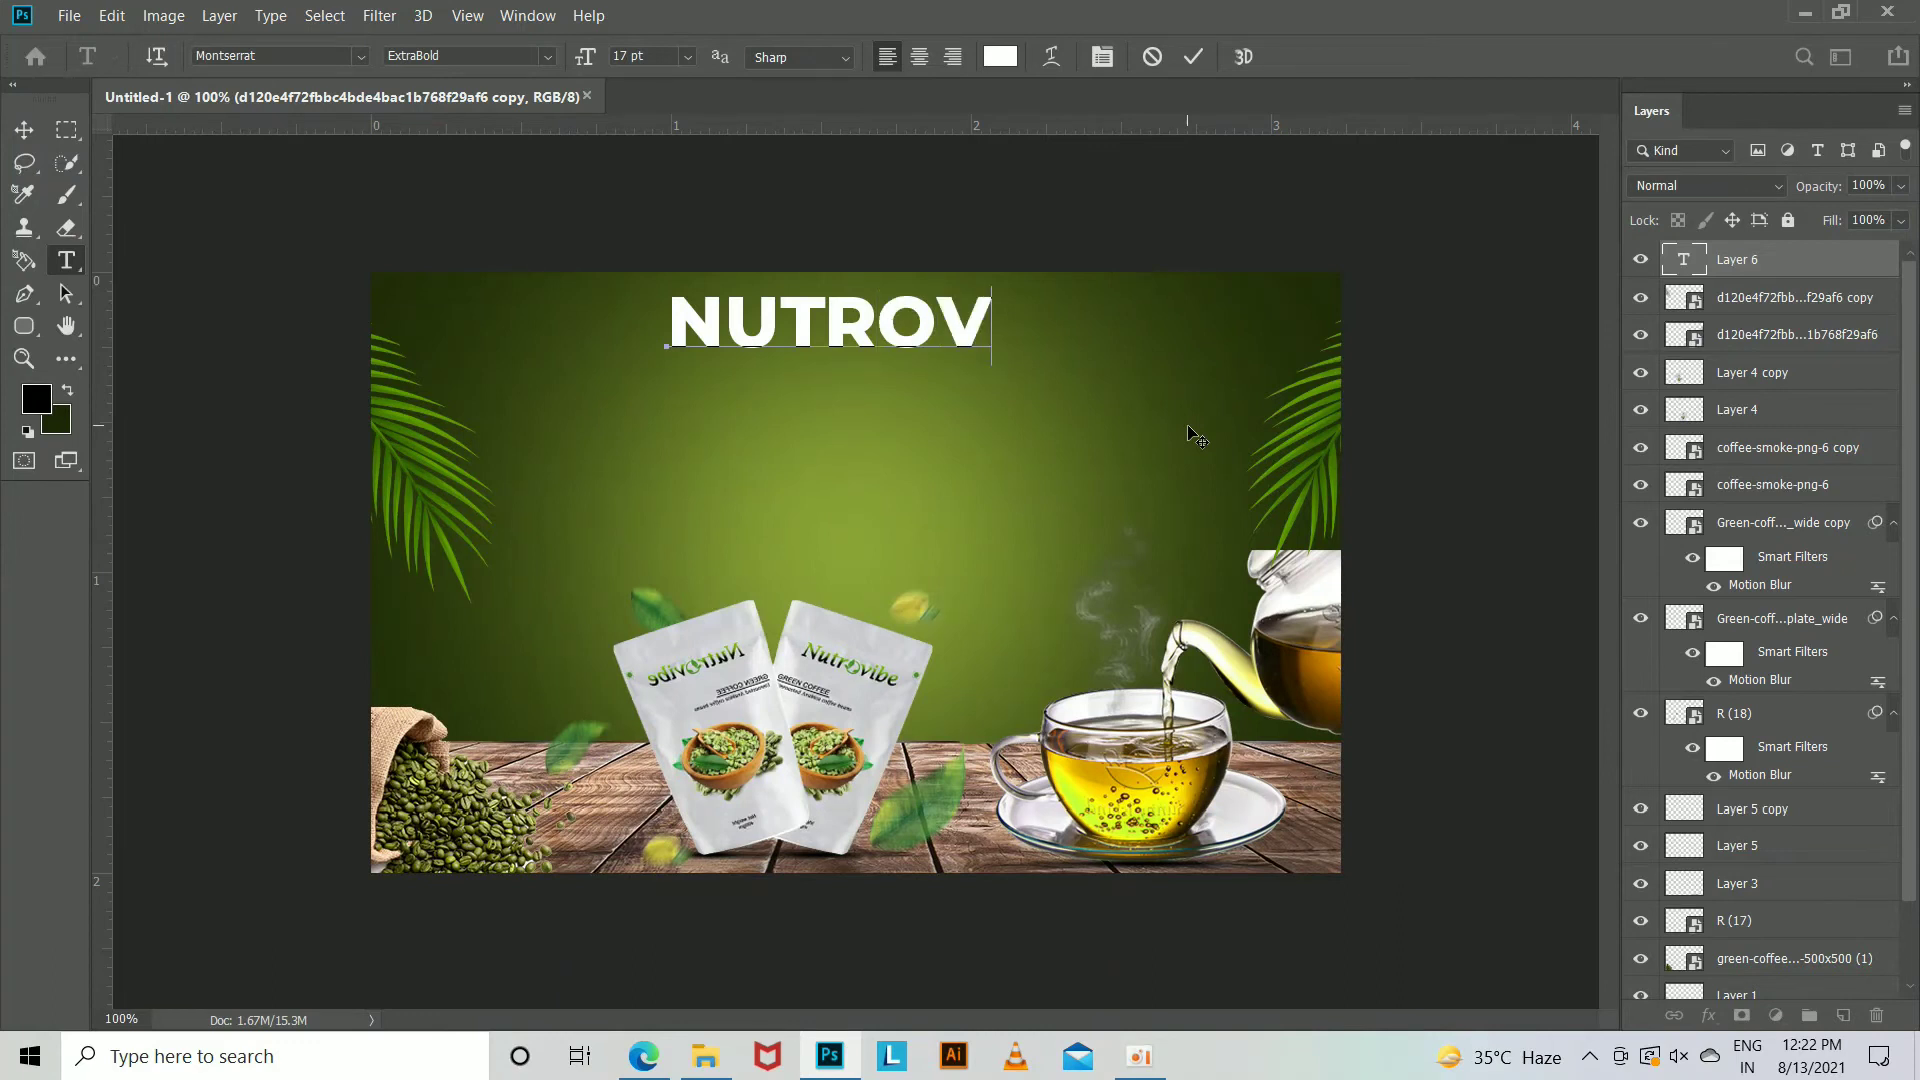
pyautogui.write('IBE')
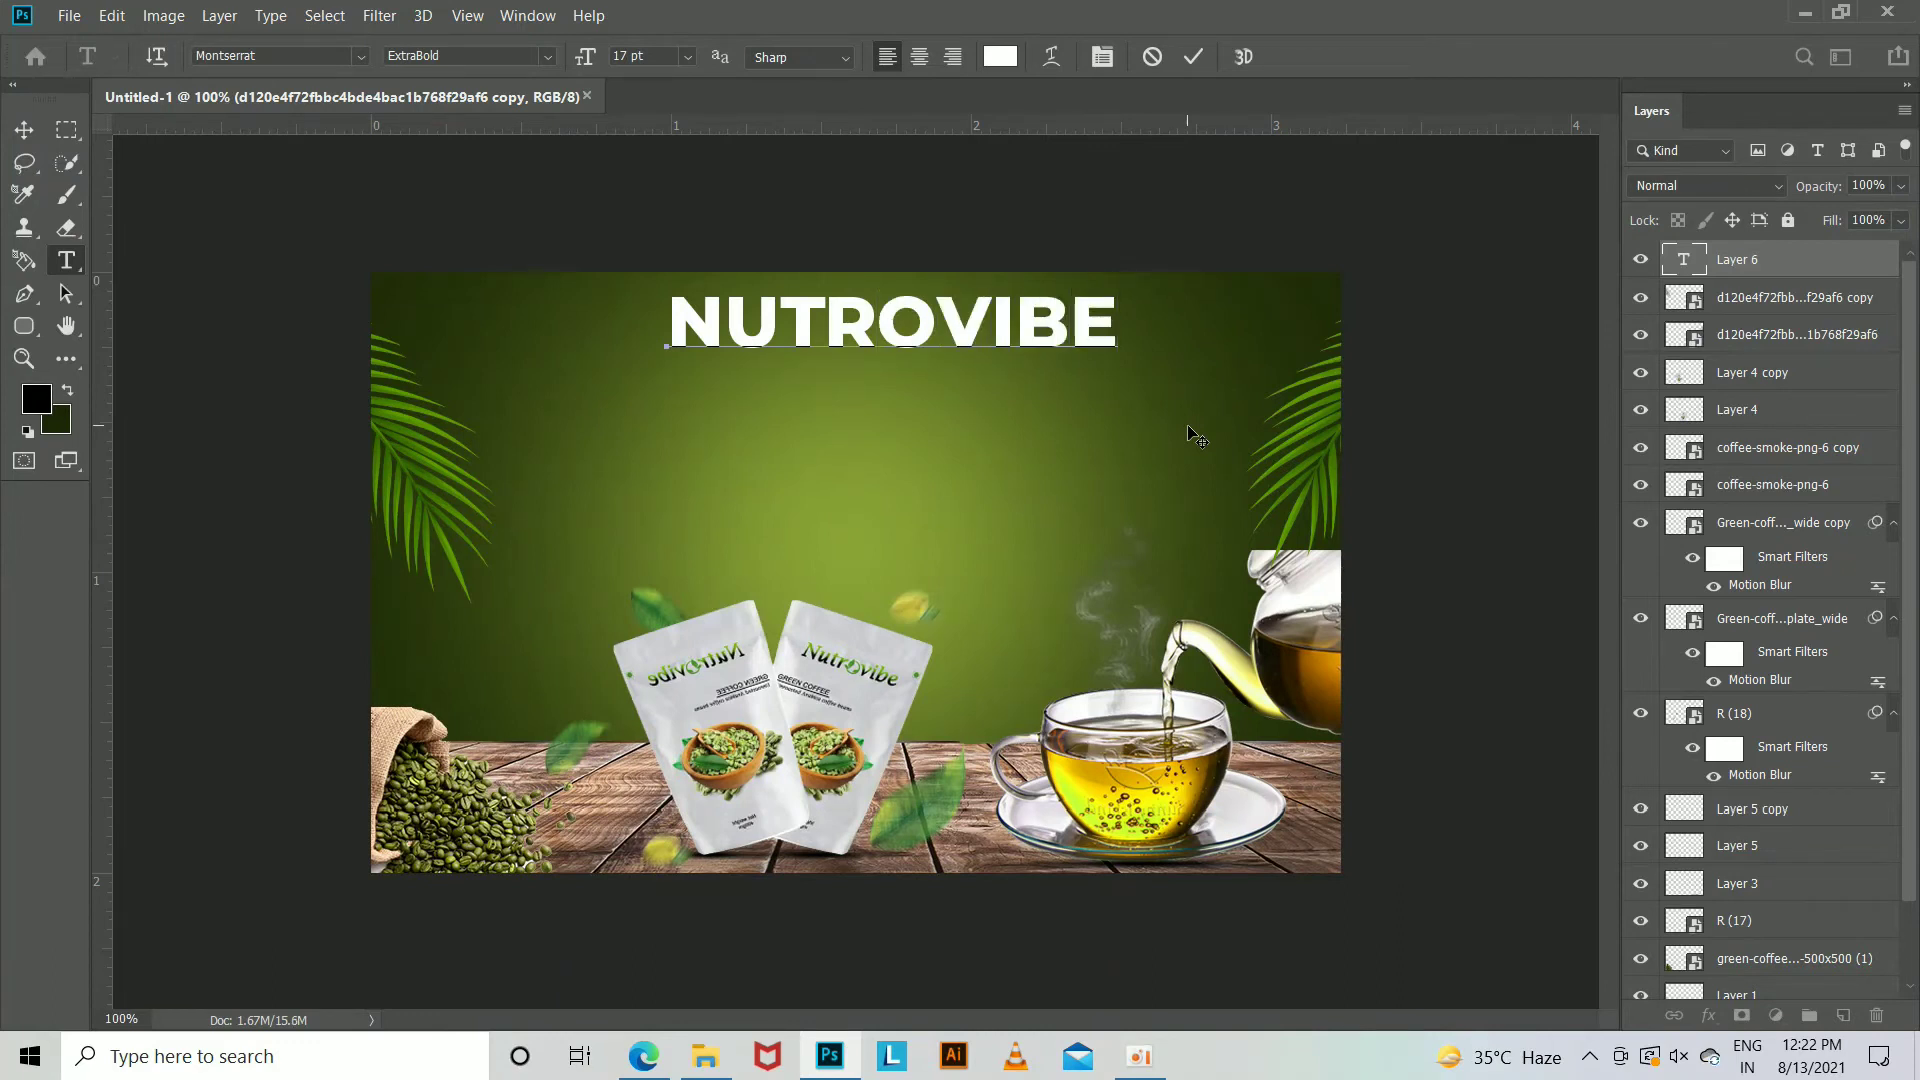
pyautogui.click(24, 129)
# Move the NUTROVIBE headline to the top centre of the poster.
pyautogui.moveTo(960, 331); pyautogui.dragTo(923, 358)
pyautogui.scroll(-2, 1768, 660)
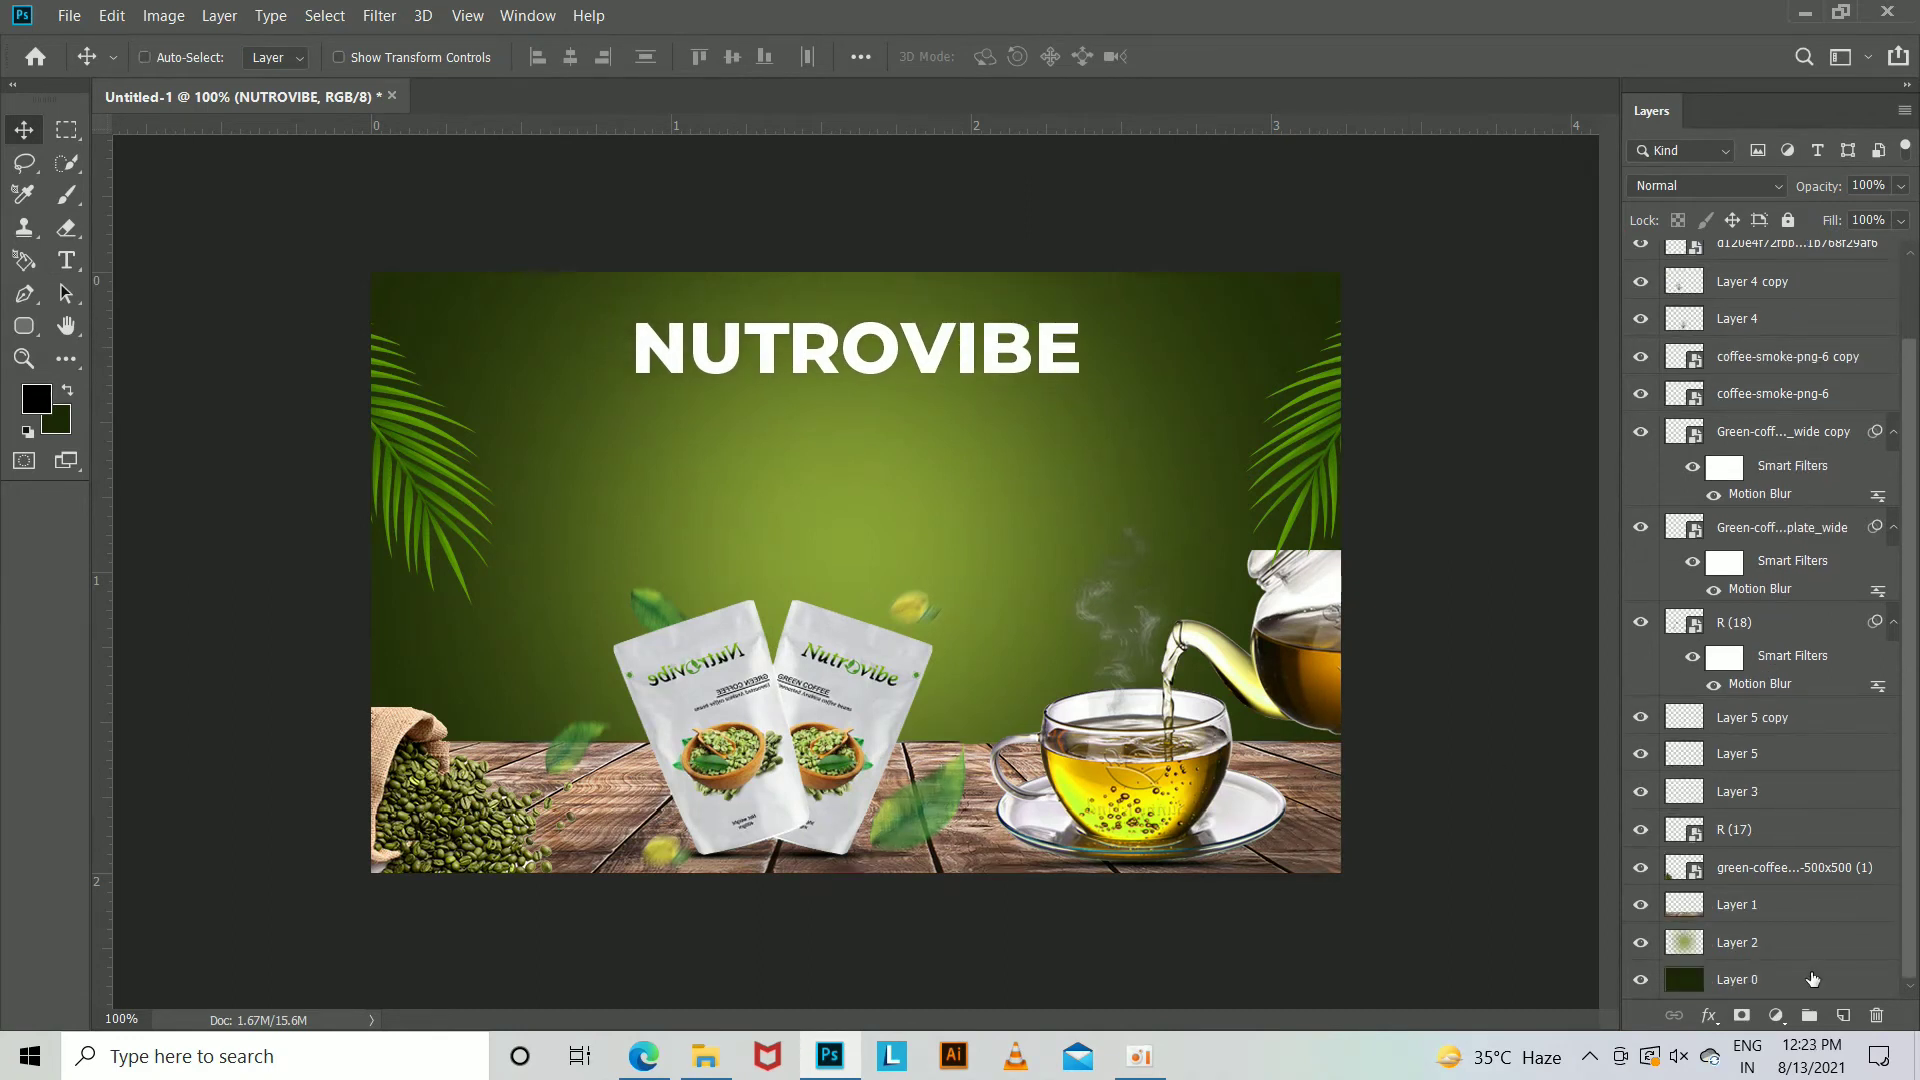
pyautogui.click(1811, 978)
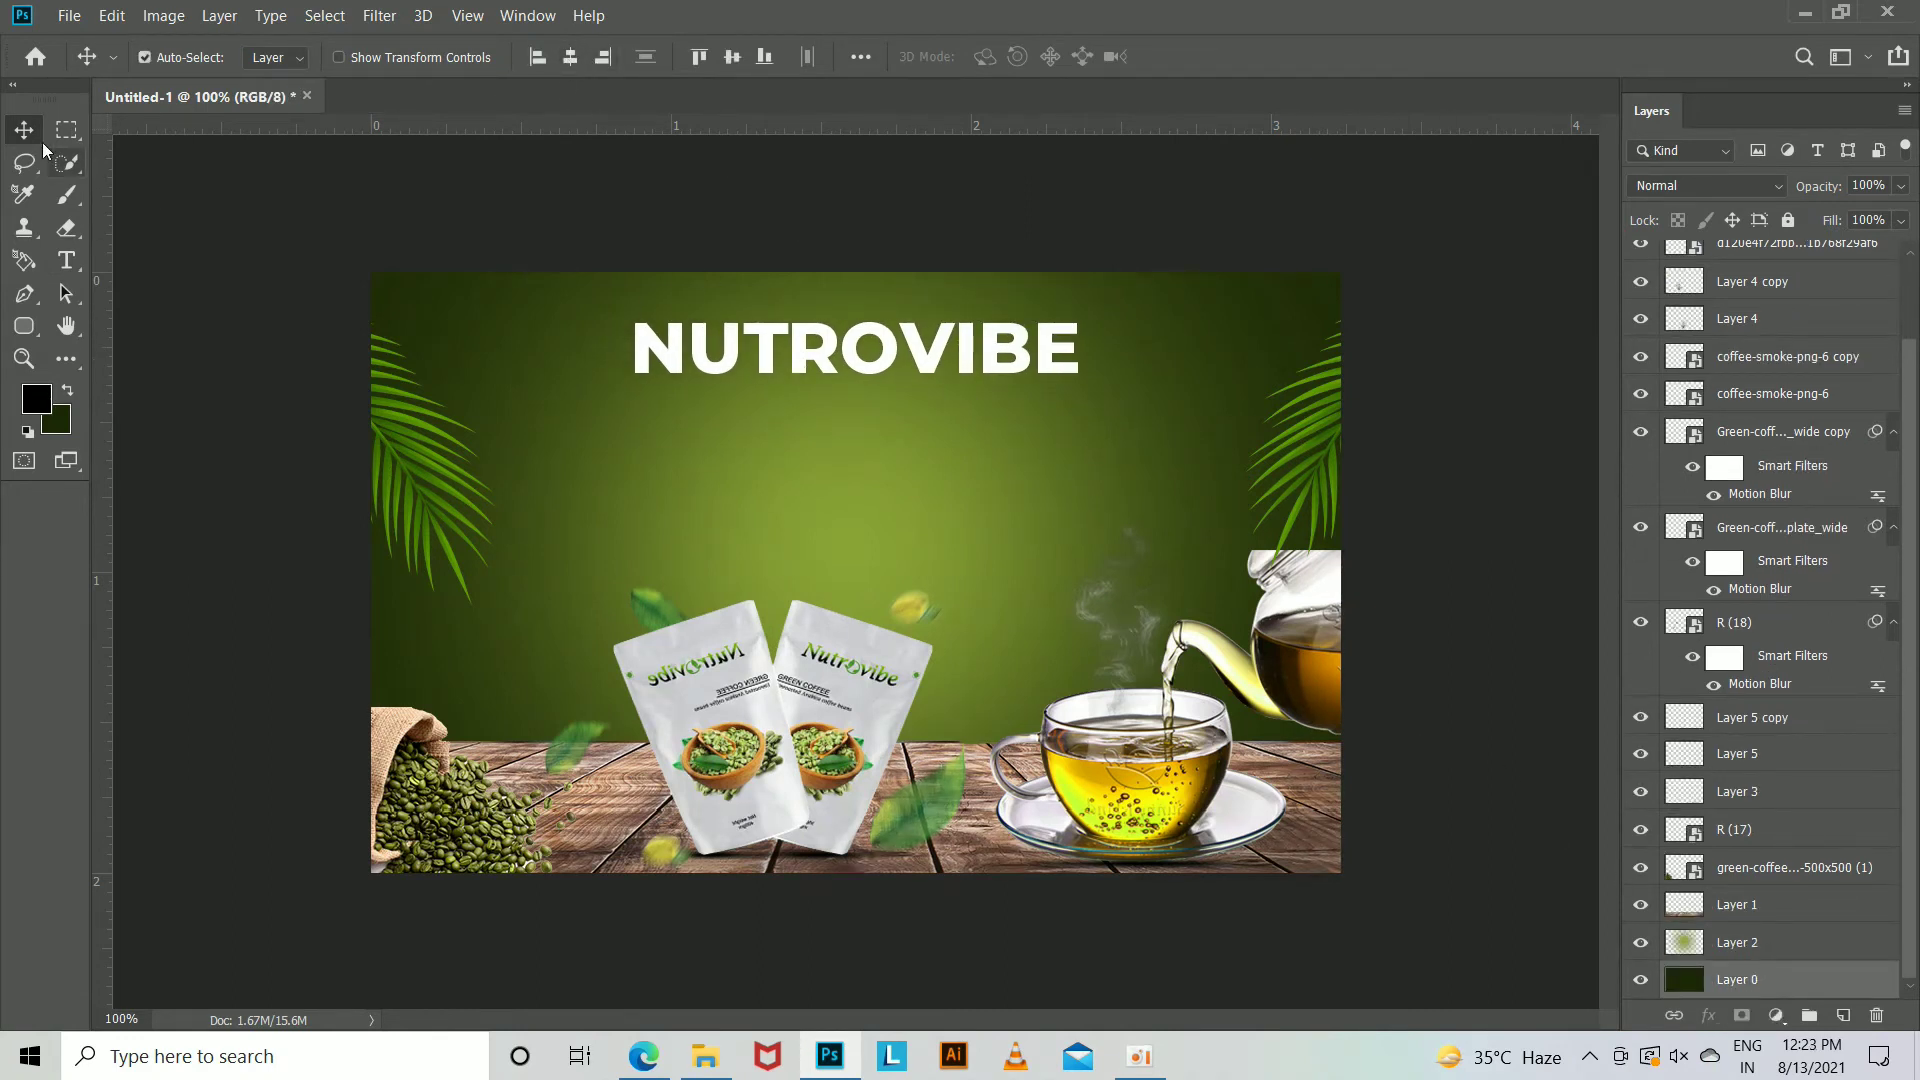
pyautogui.hotkey('ctrl', 't')
pyautogui.press('Escape')
# Scale the NUTROVIBE headline down to about 80% of its size.
pyautogui.click(1035, 368)
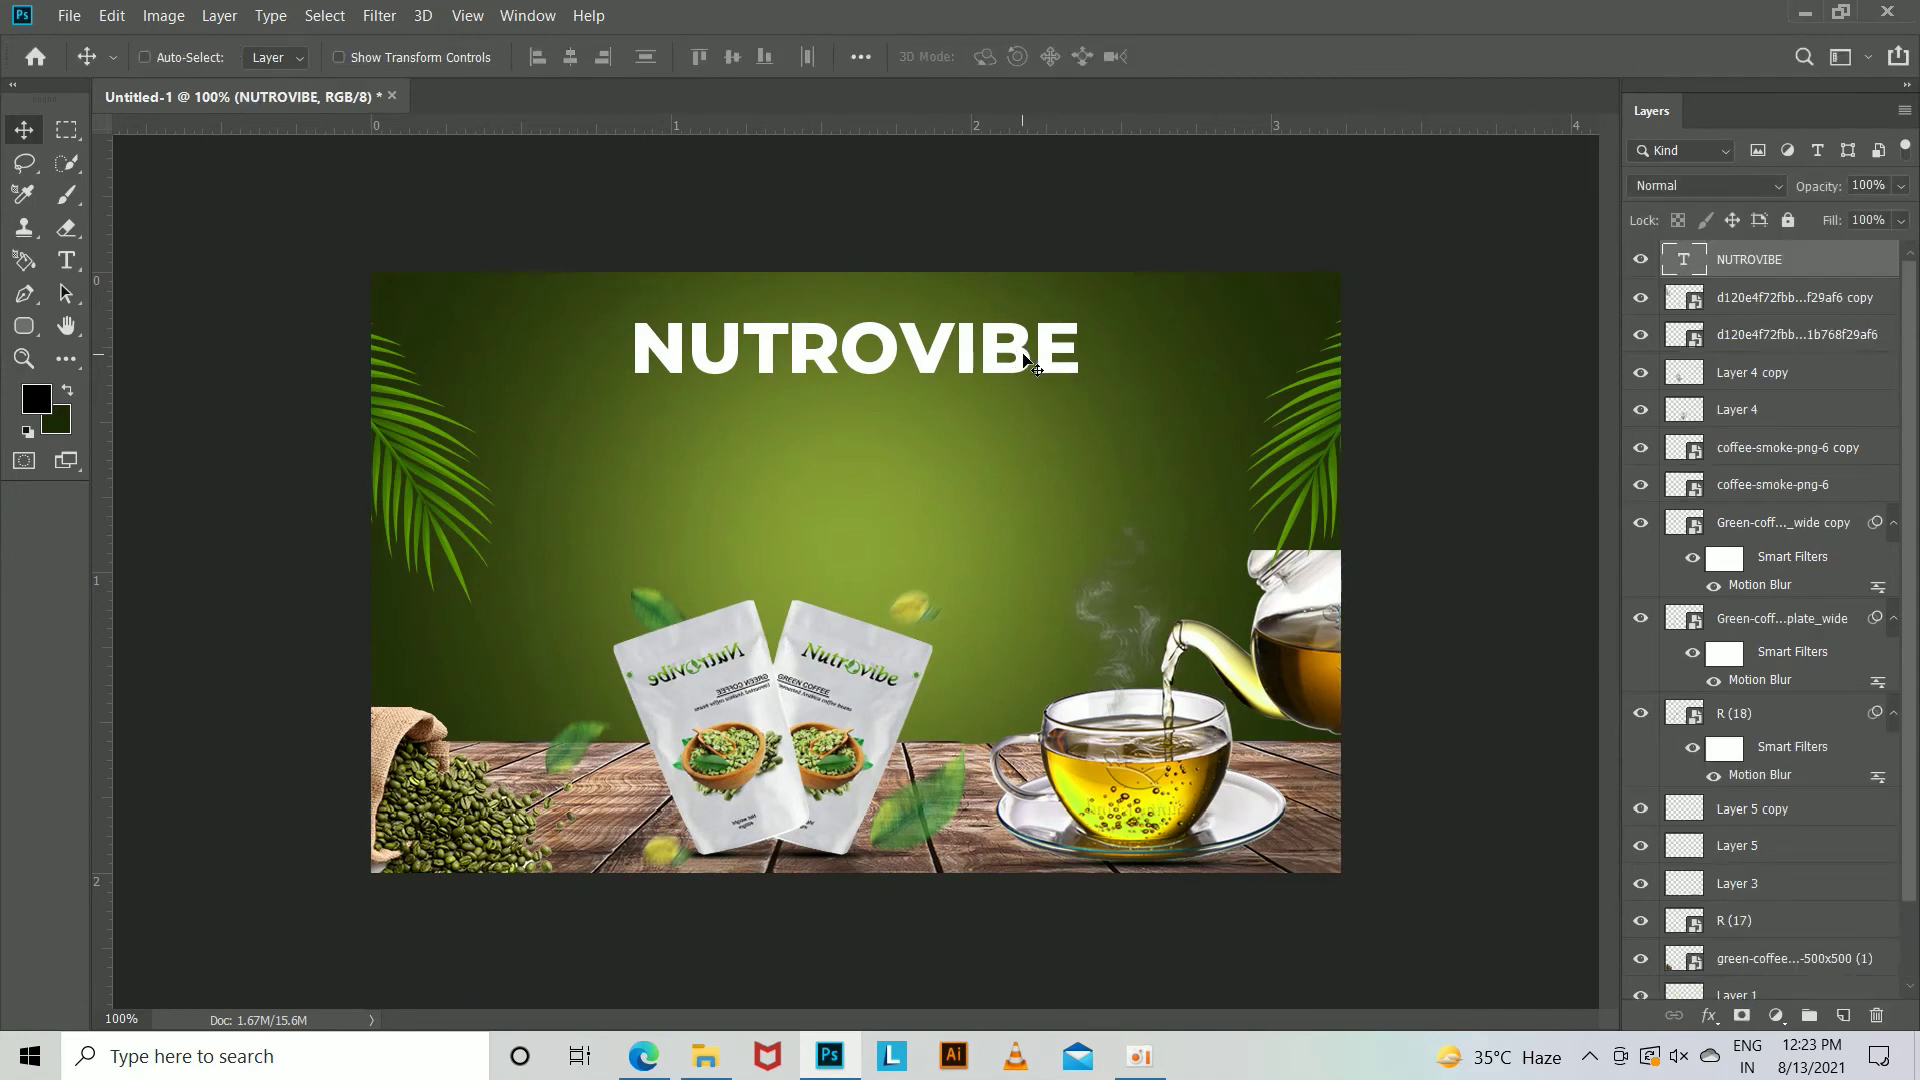
pyautogui.hotkey('ctrl', 't')
pyautogui.moveTo(1082, 396); pyautogui.dragTo(1039, 385)
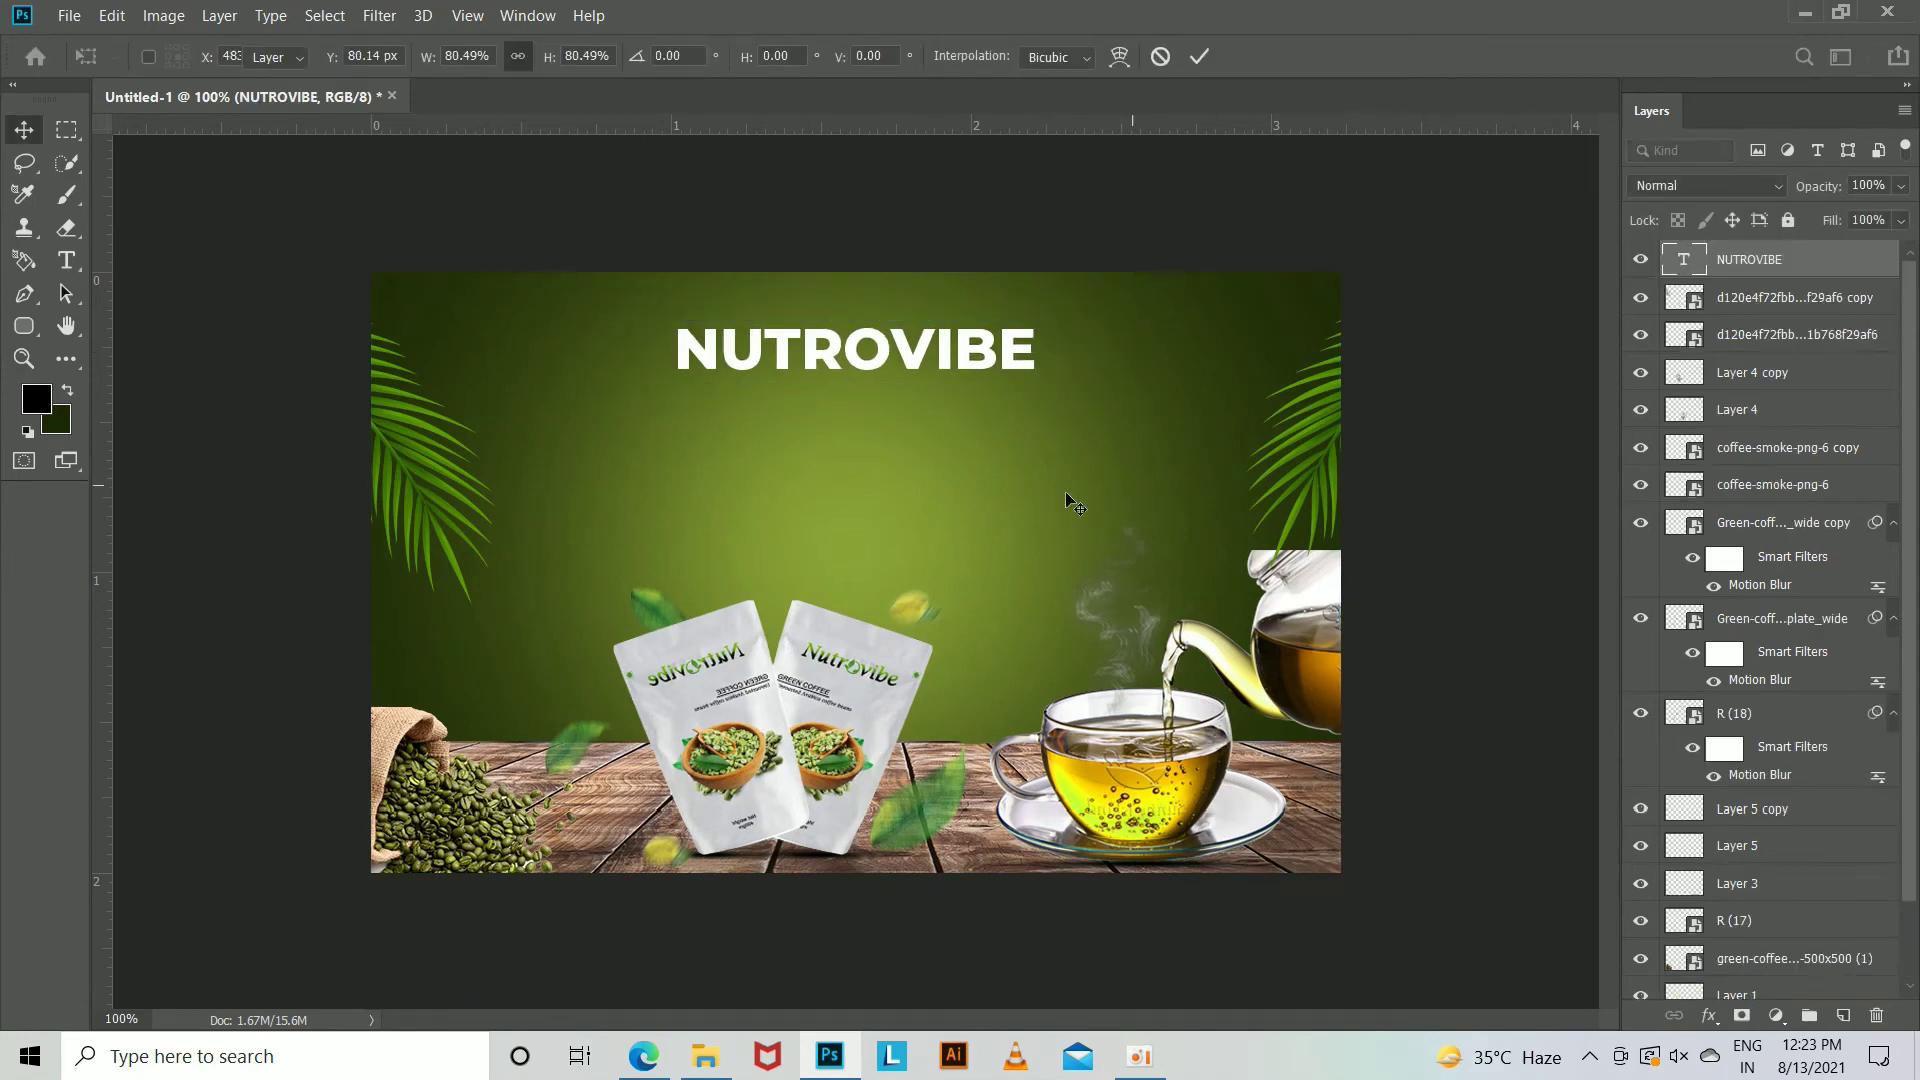
pyautogui.press('Return')
pyautogui.click(705, 1056)
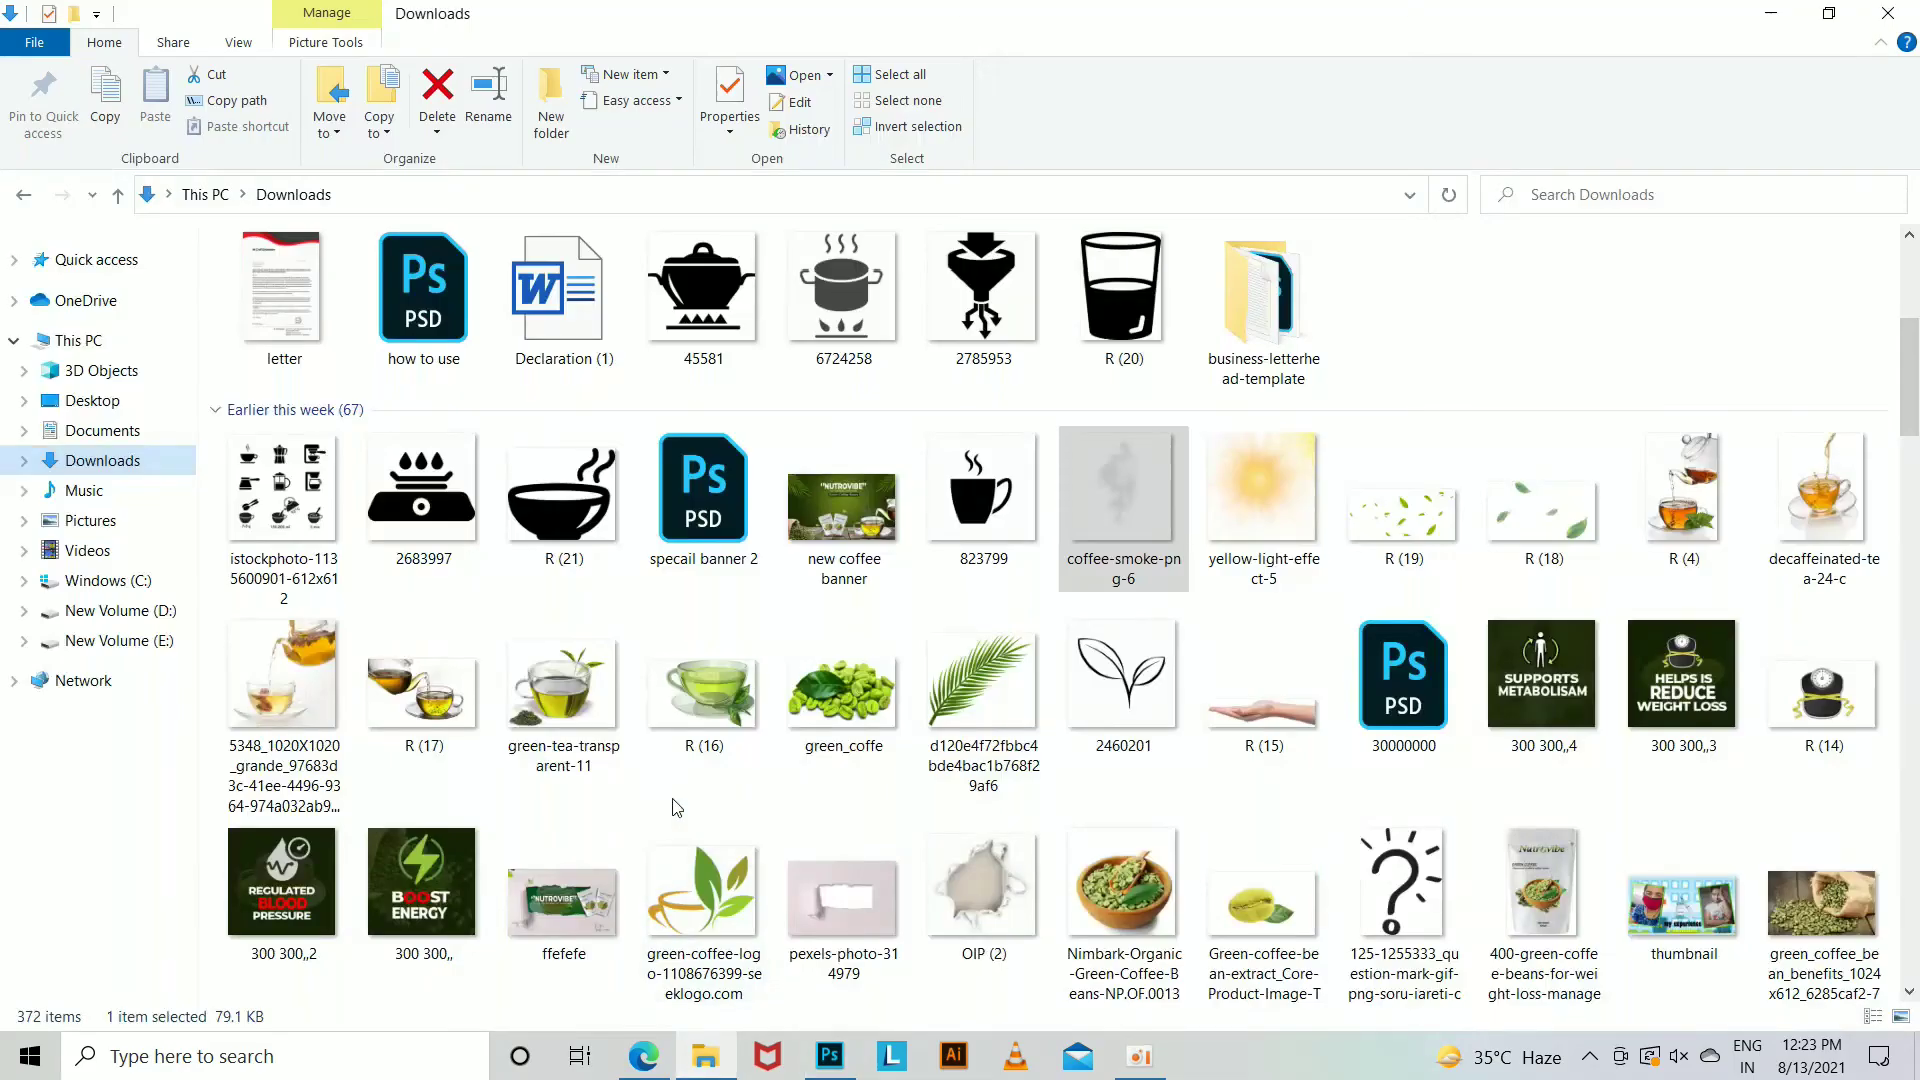
pyautogui.click(828, 1055)
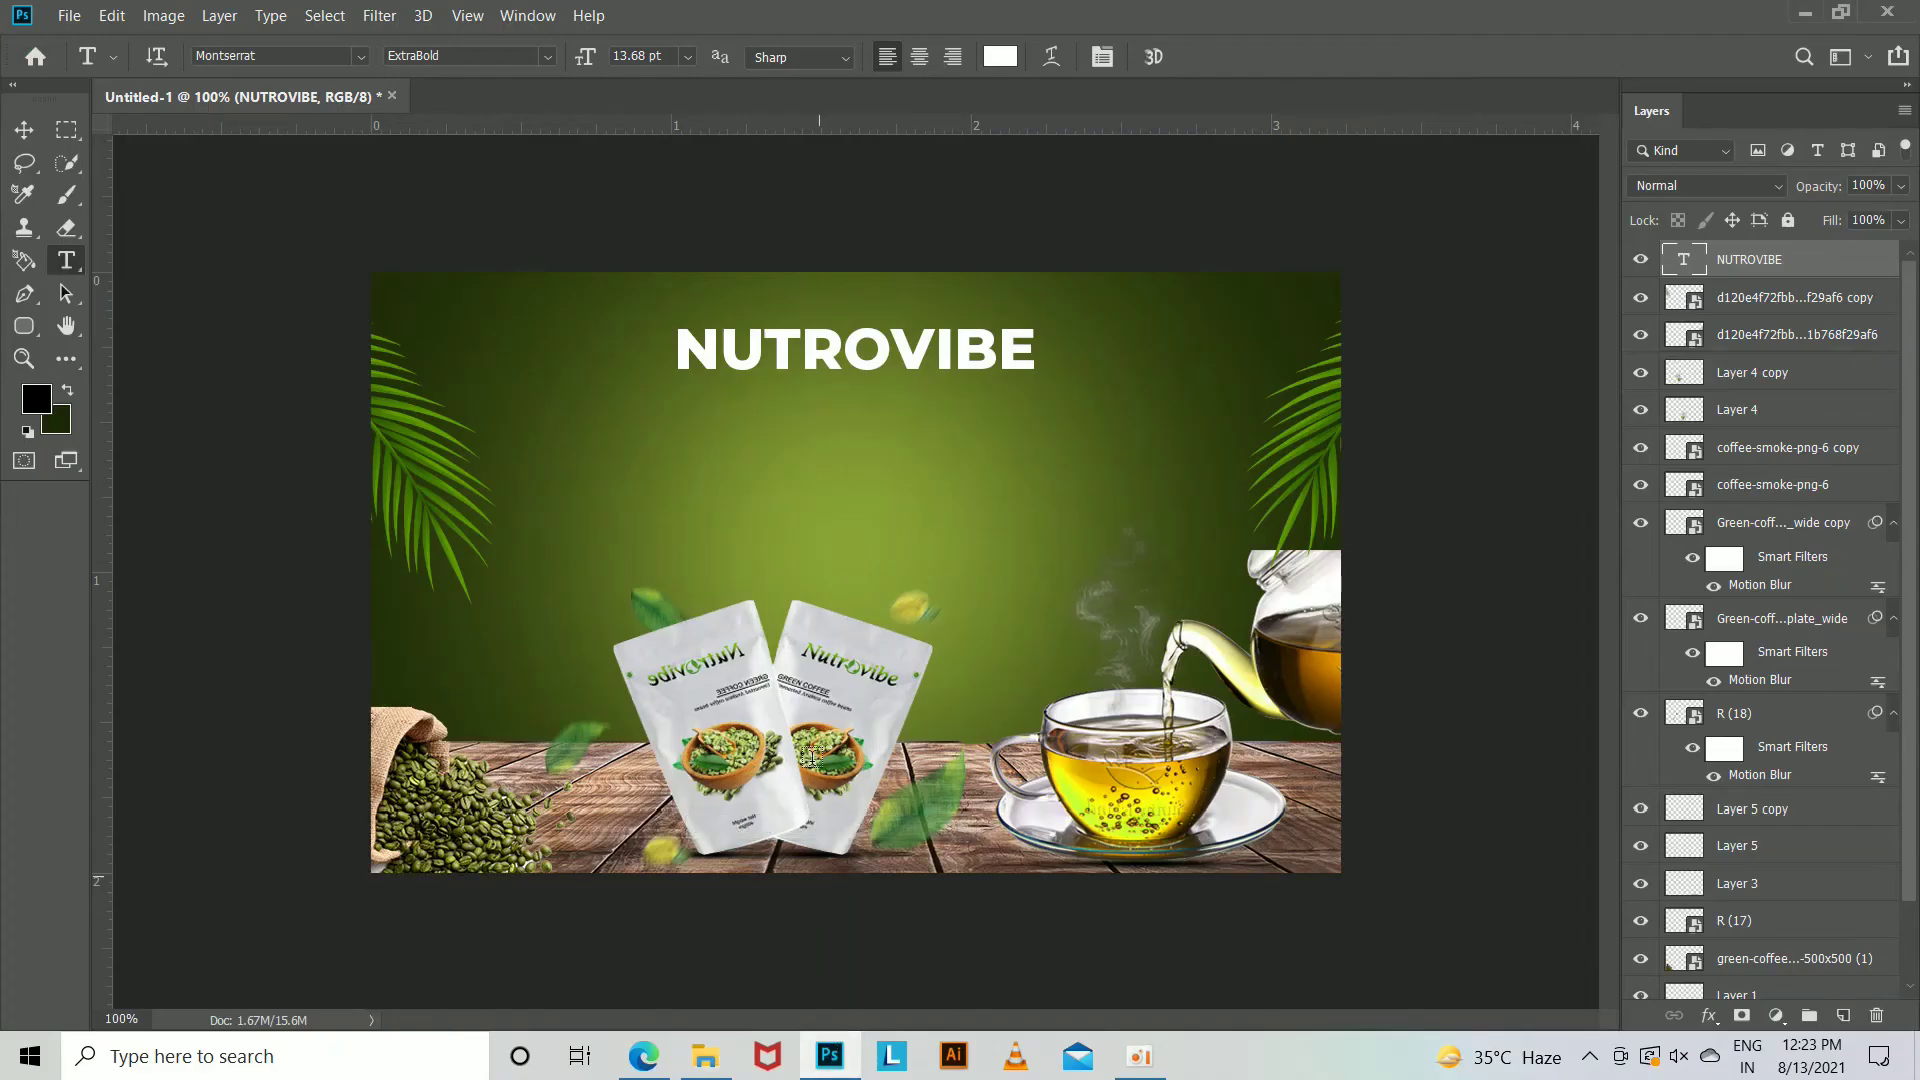
# Type the tagline 'FEEL THE TUTRESION IN NUTROVIBE' below the headline and scale it small.
pyautogui.click(715, 450)
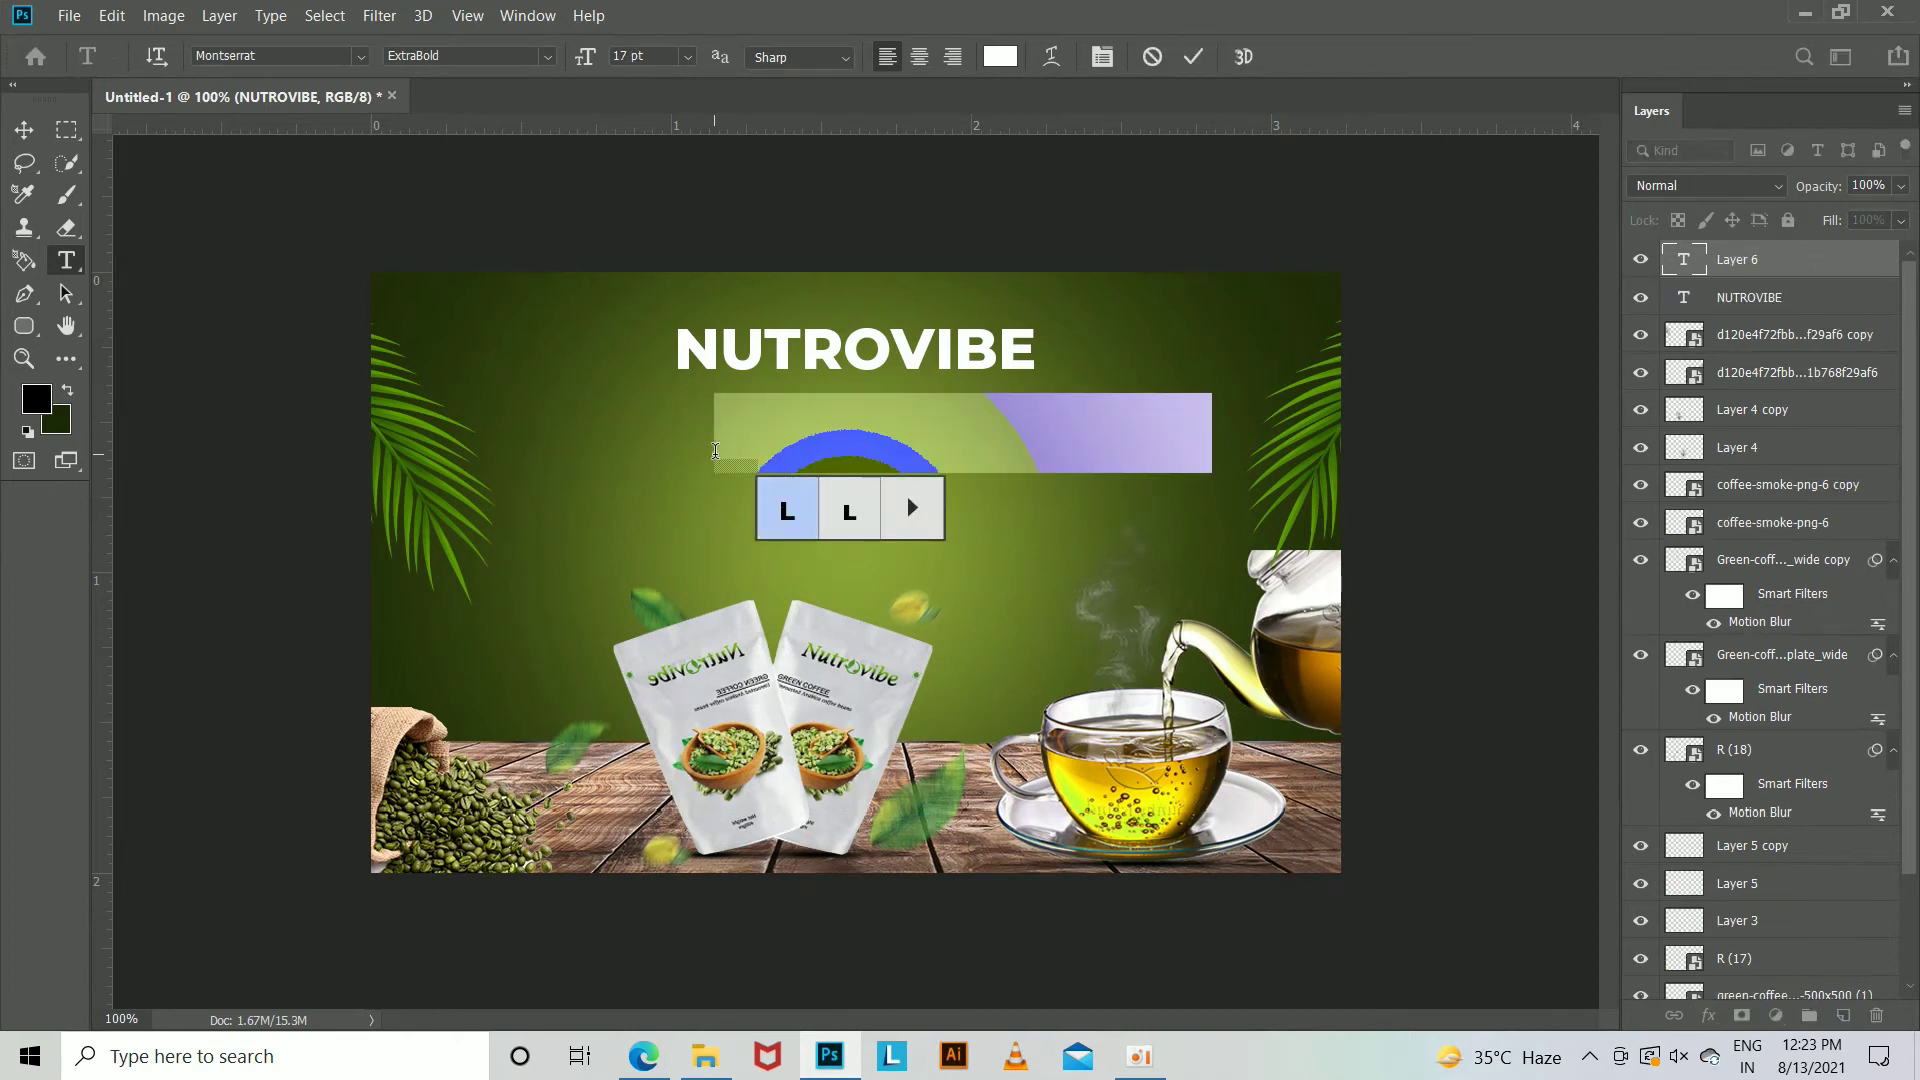
pyautogui.write('FEEL THE TUT')
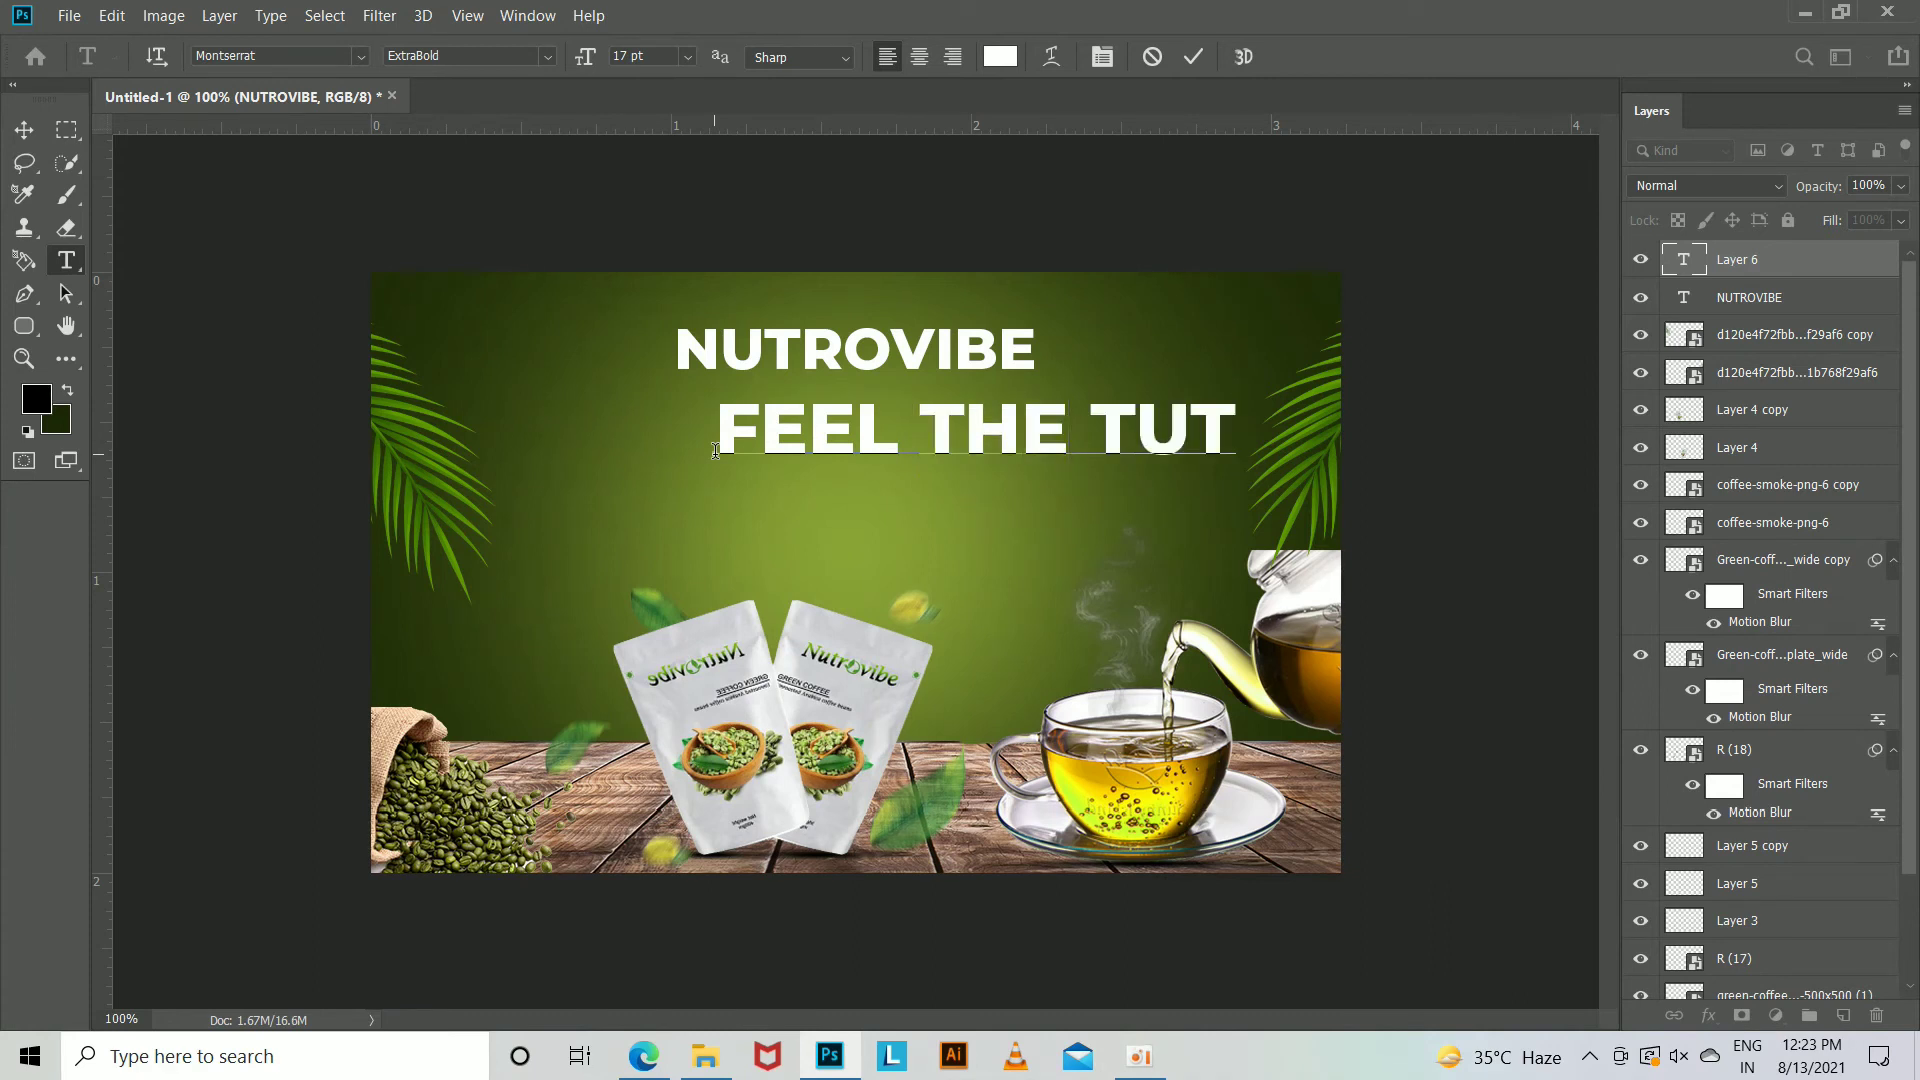
pyautogui.write('RES')
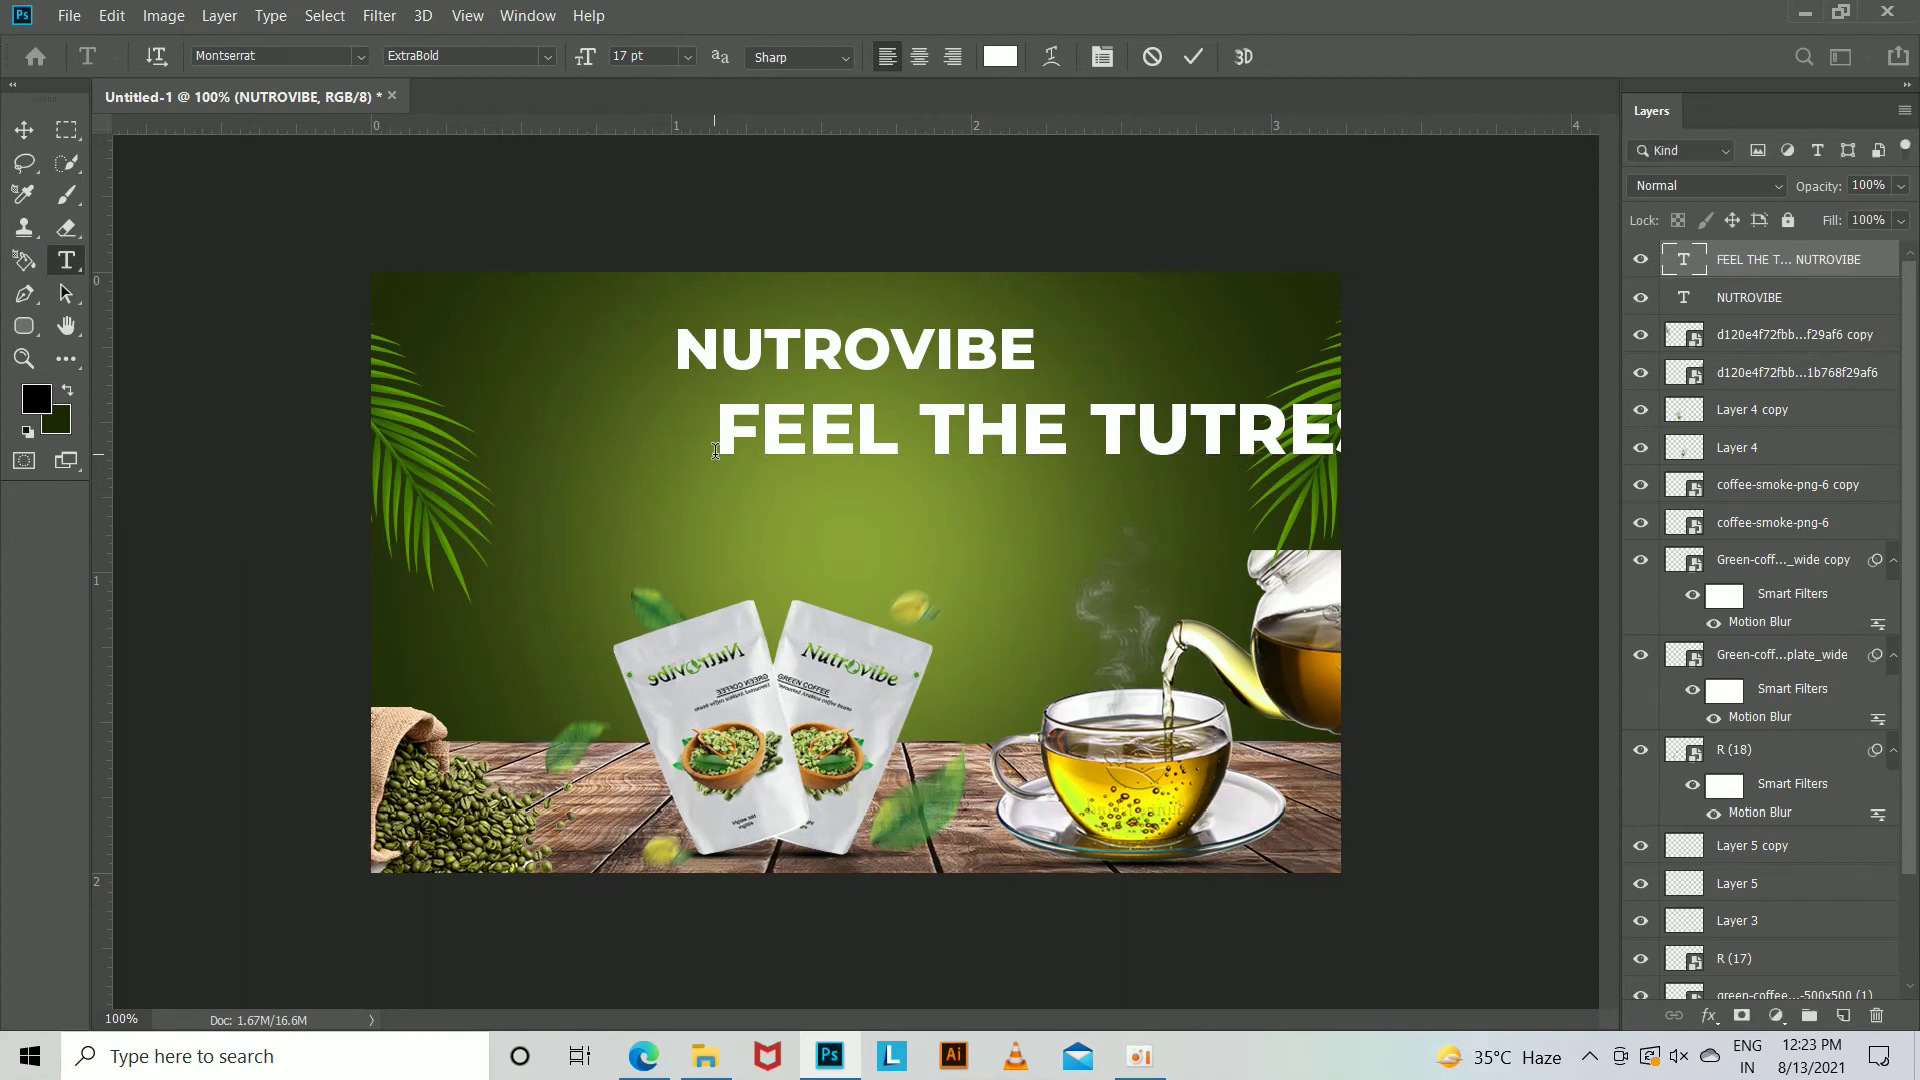
pyautogui.hotkey('ctrl', 'Return')
pyautogui.hotkey('ctrl', 't')
pyautogui.moveTo(1050, 435); pyautogui.dragTo(700, 435)
pyautogui.moveTo(1529, 475)
pyautogui.mouseDown()
pyautogui.moveTo(1289, 480)
pyautogui.moveTo(772, 403)
pyautogui.mouseUp()
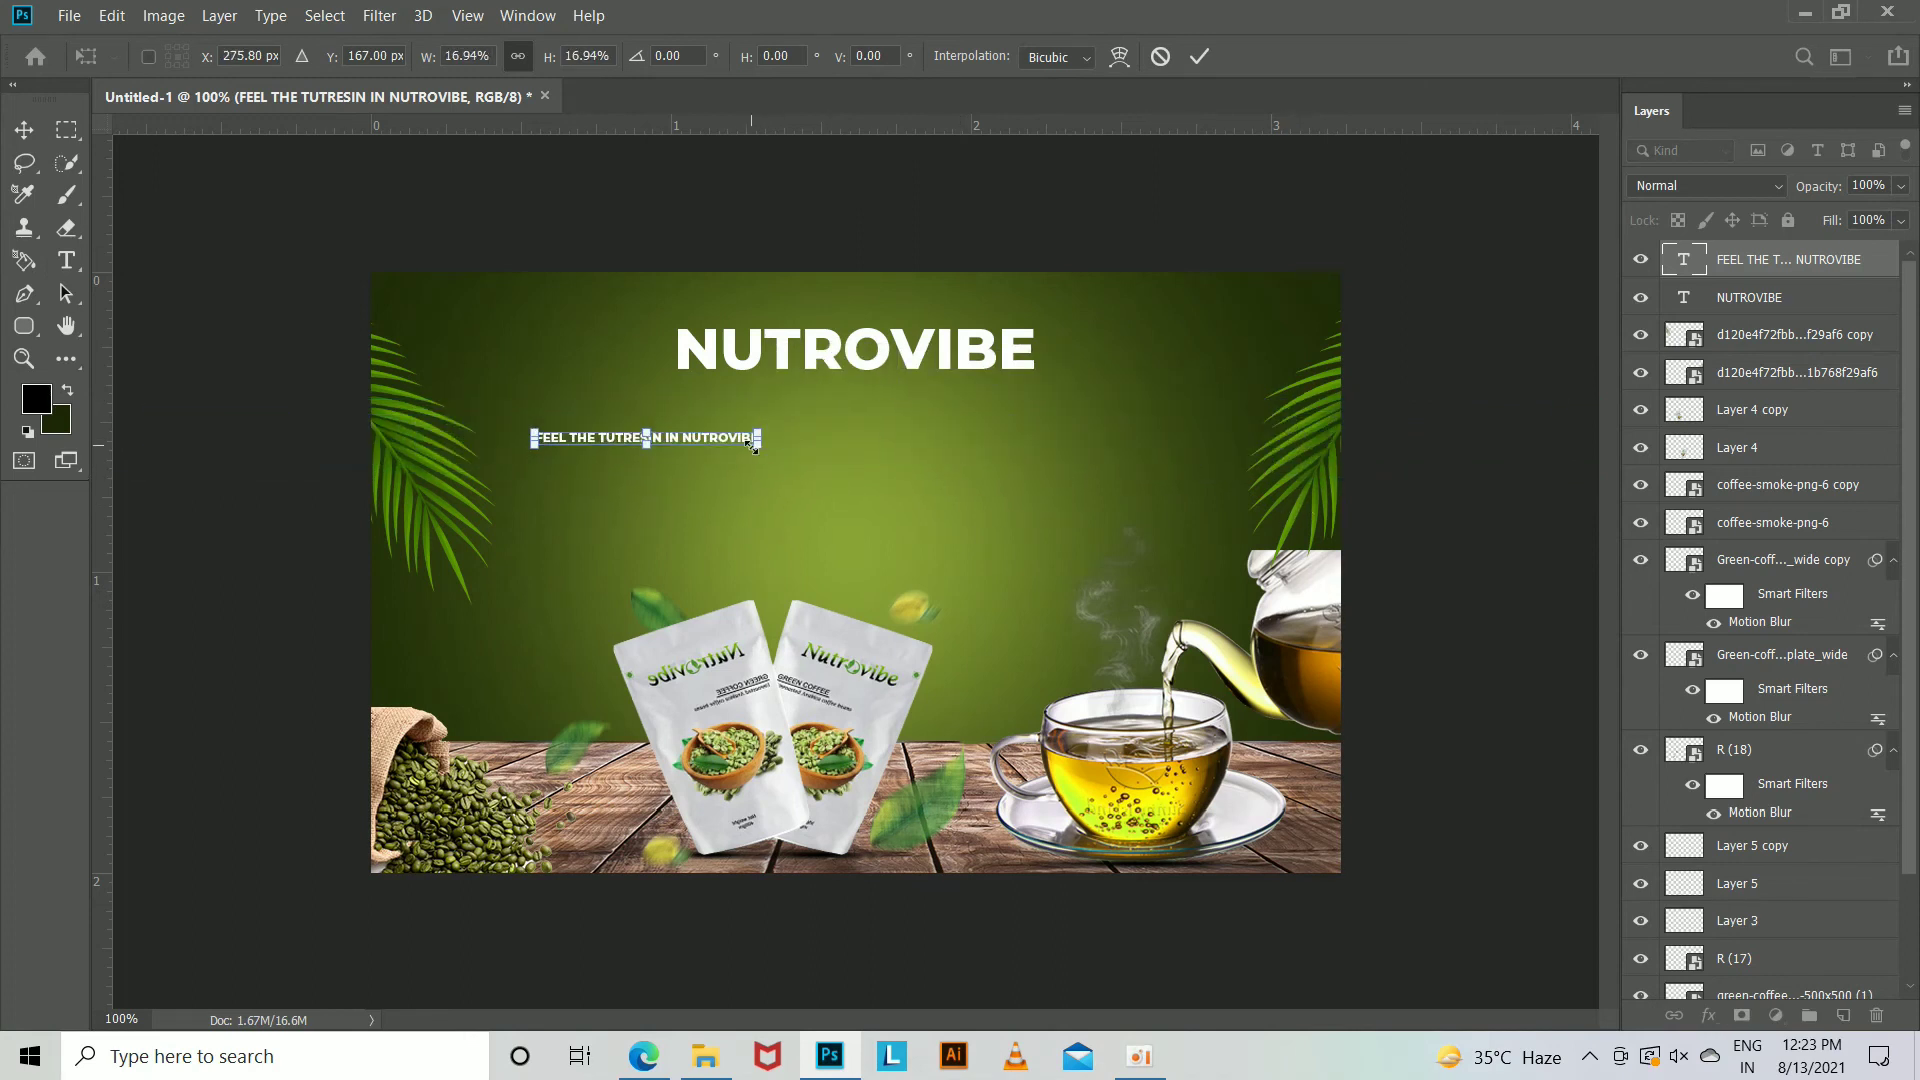
pyautogui.hotkey('ctrl', 'z')
pyautogui.moveTo(1305, 478); pyautogui.dragTo(828, 451)
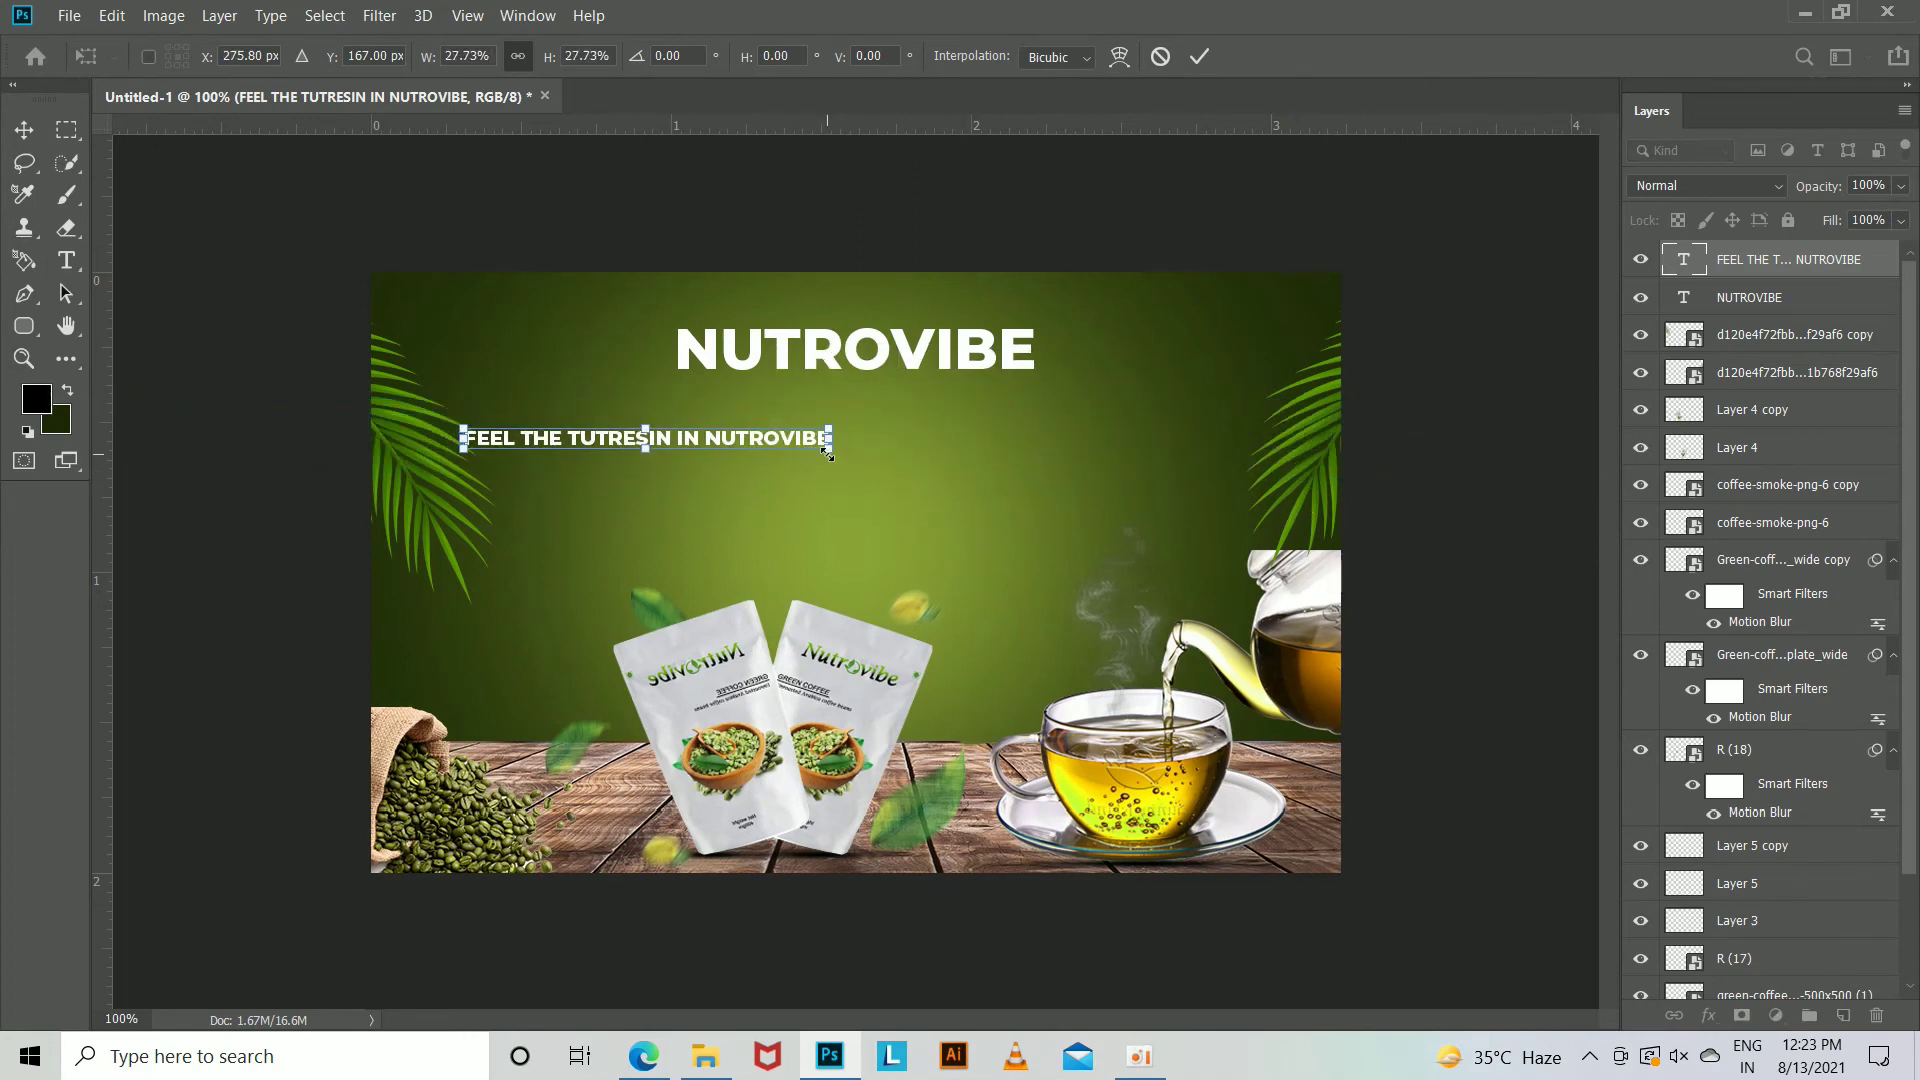
pyautogui.press('Return')
# Centre the tagline under NUTROVIBE, fix its misspelled word, and shrink it to fit.
pyautogui.moveTo(985, 402); pyautogui.dragTo(1001, 401)
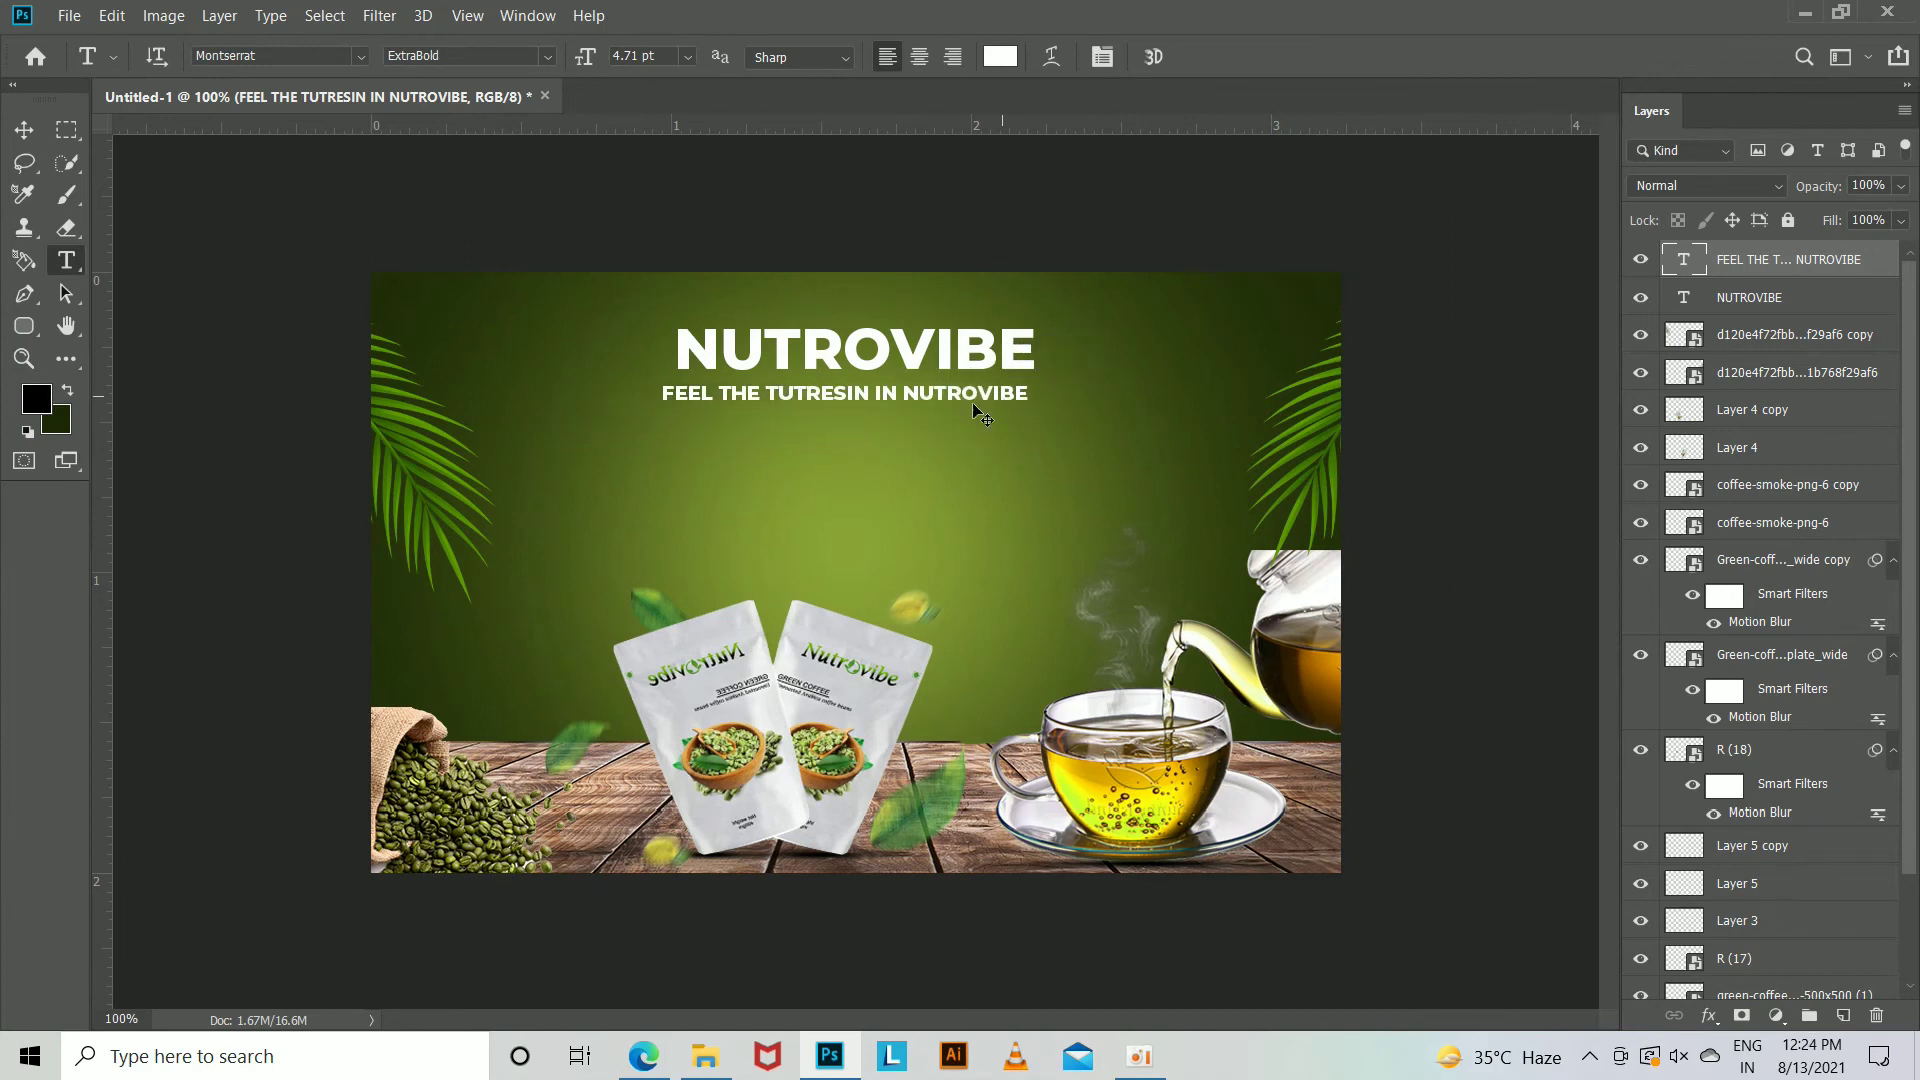
pyautogui.click(853, 398)
pyautogui.write('O')
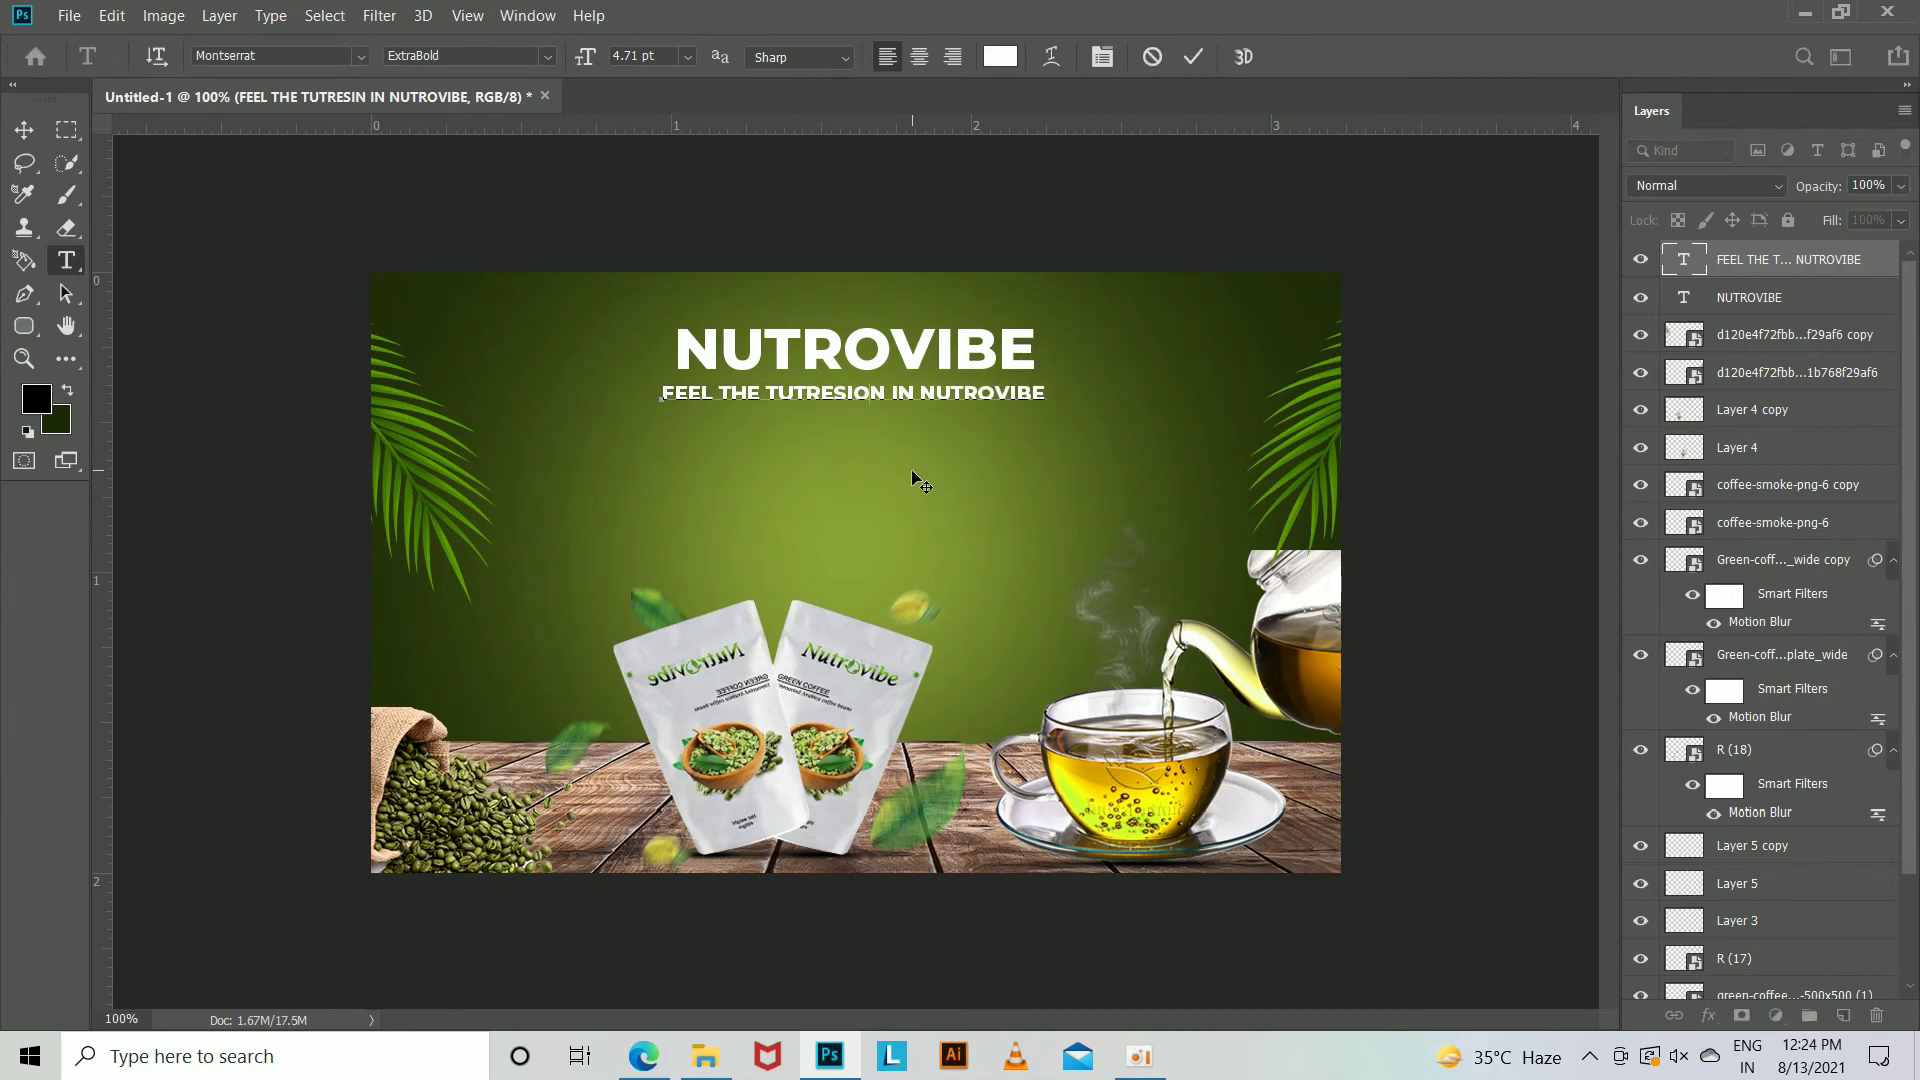
pyautogui.hotkey('ctrl', 'Return')
pyautogui.hotkey('ctrl', 't')
pyautogui.moveTo(1046, 404); pyautogui.dragTo(993, 395)
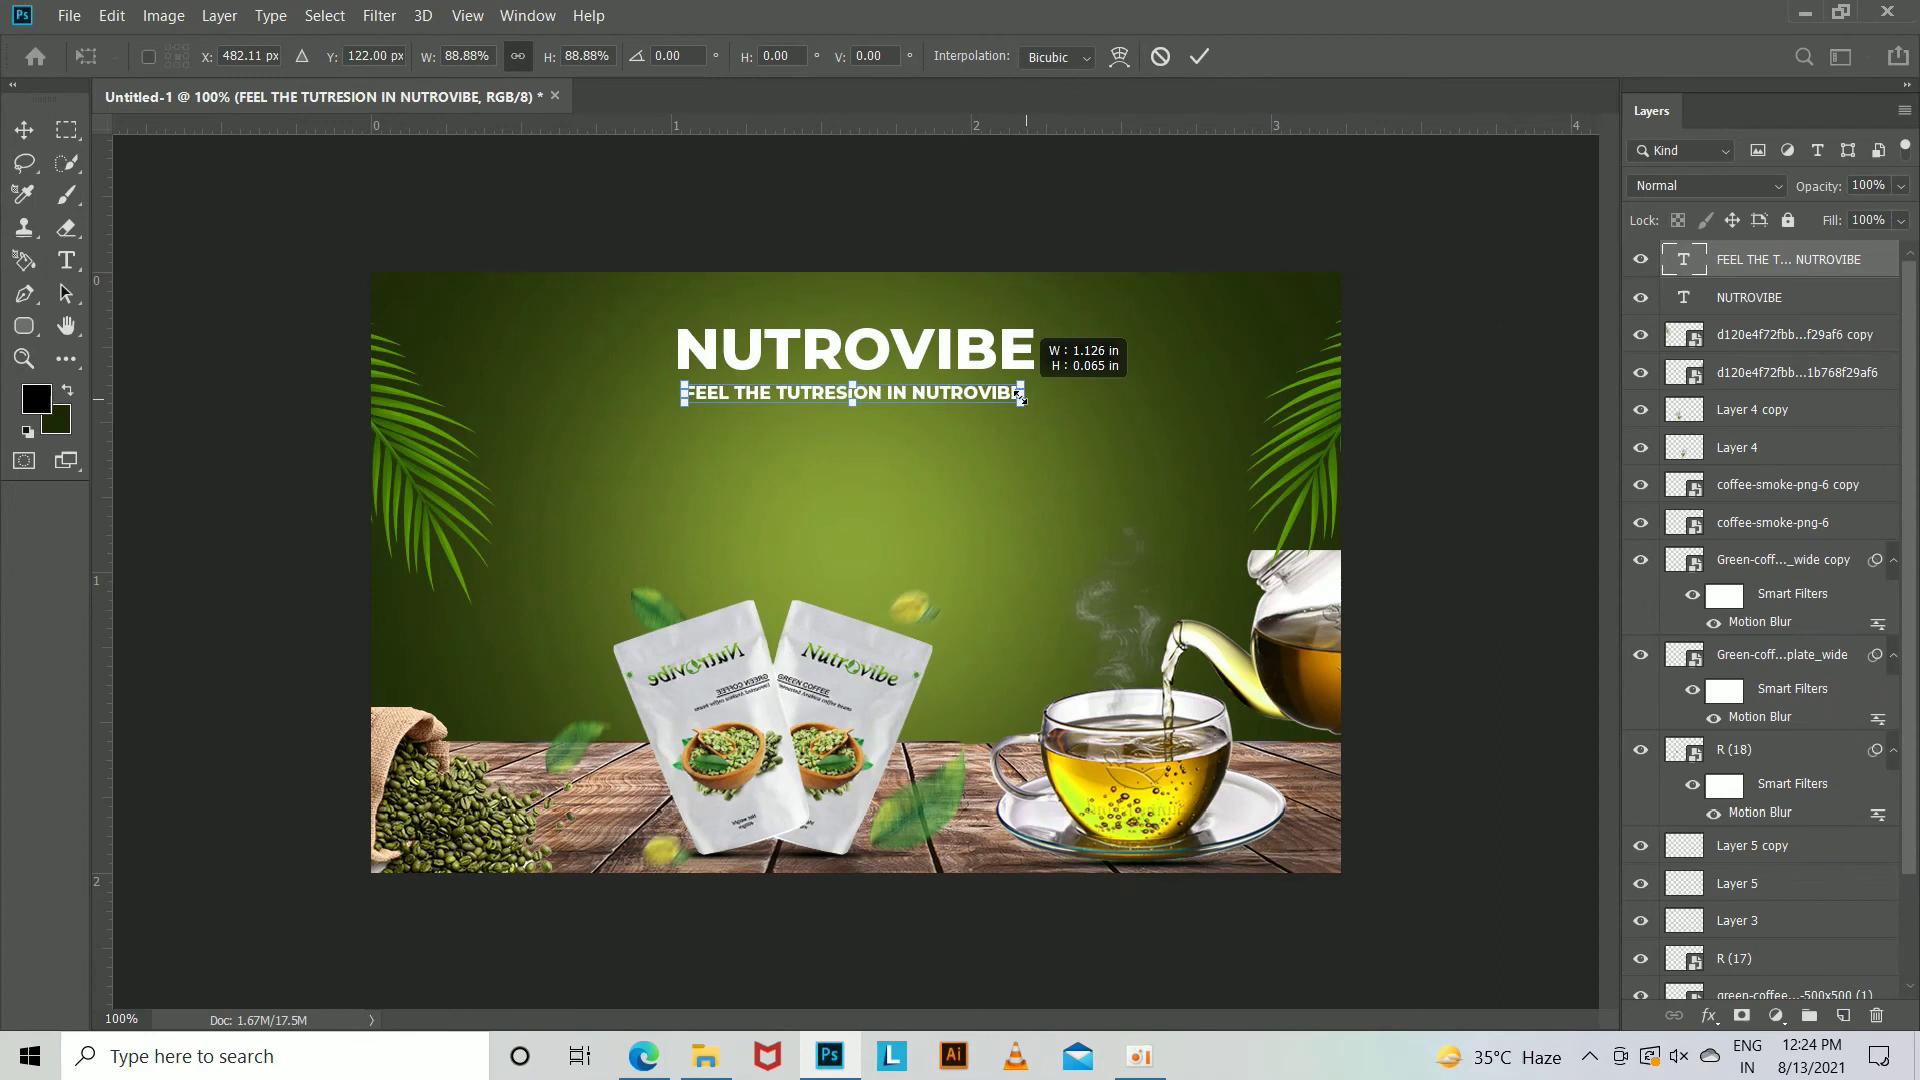
pyautogui.press('Return')
pyautogui.click(66, 260)
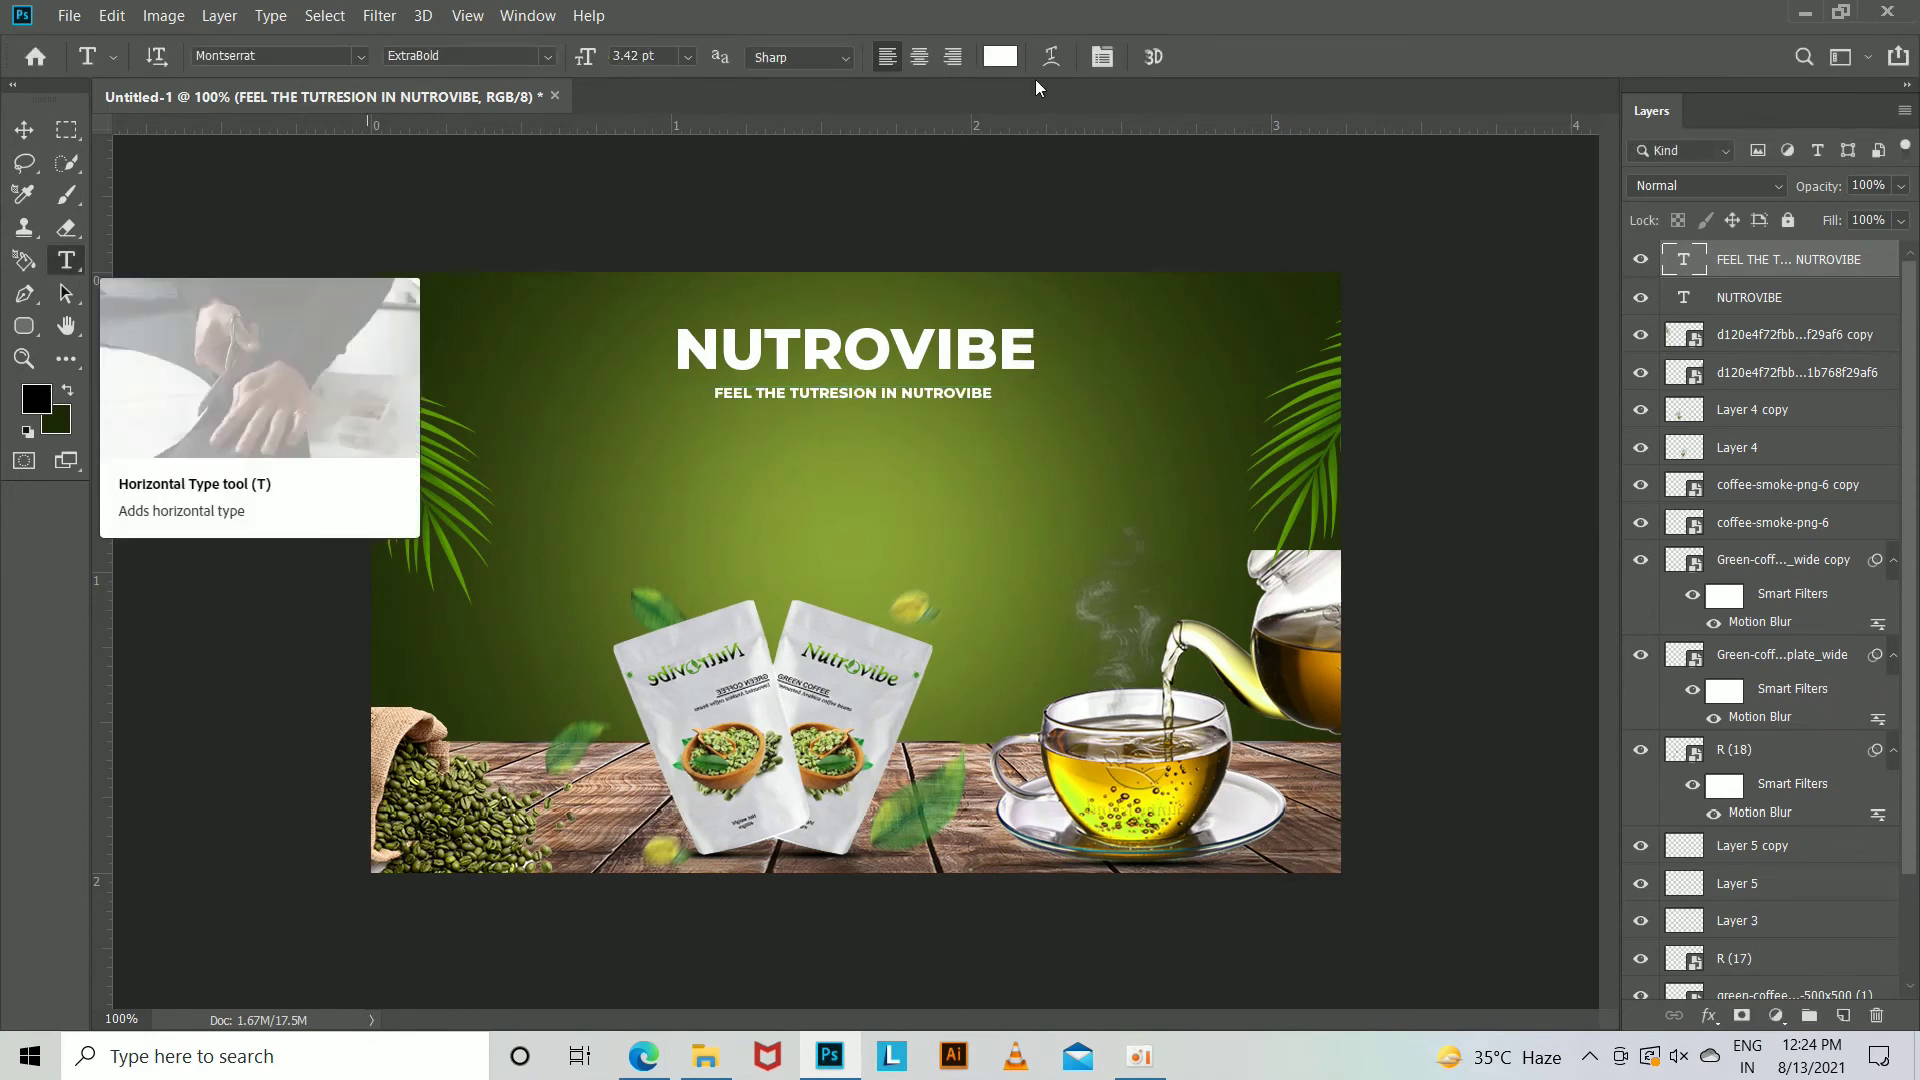
# Change the tagline font to Ebrima Regular.
pyautogui.click(1102, 56)
pyautogui.click(1088, 137)
pyautogui.click(1489, 80)
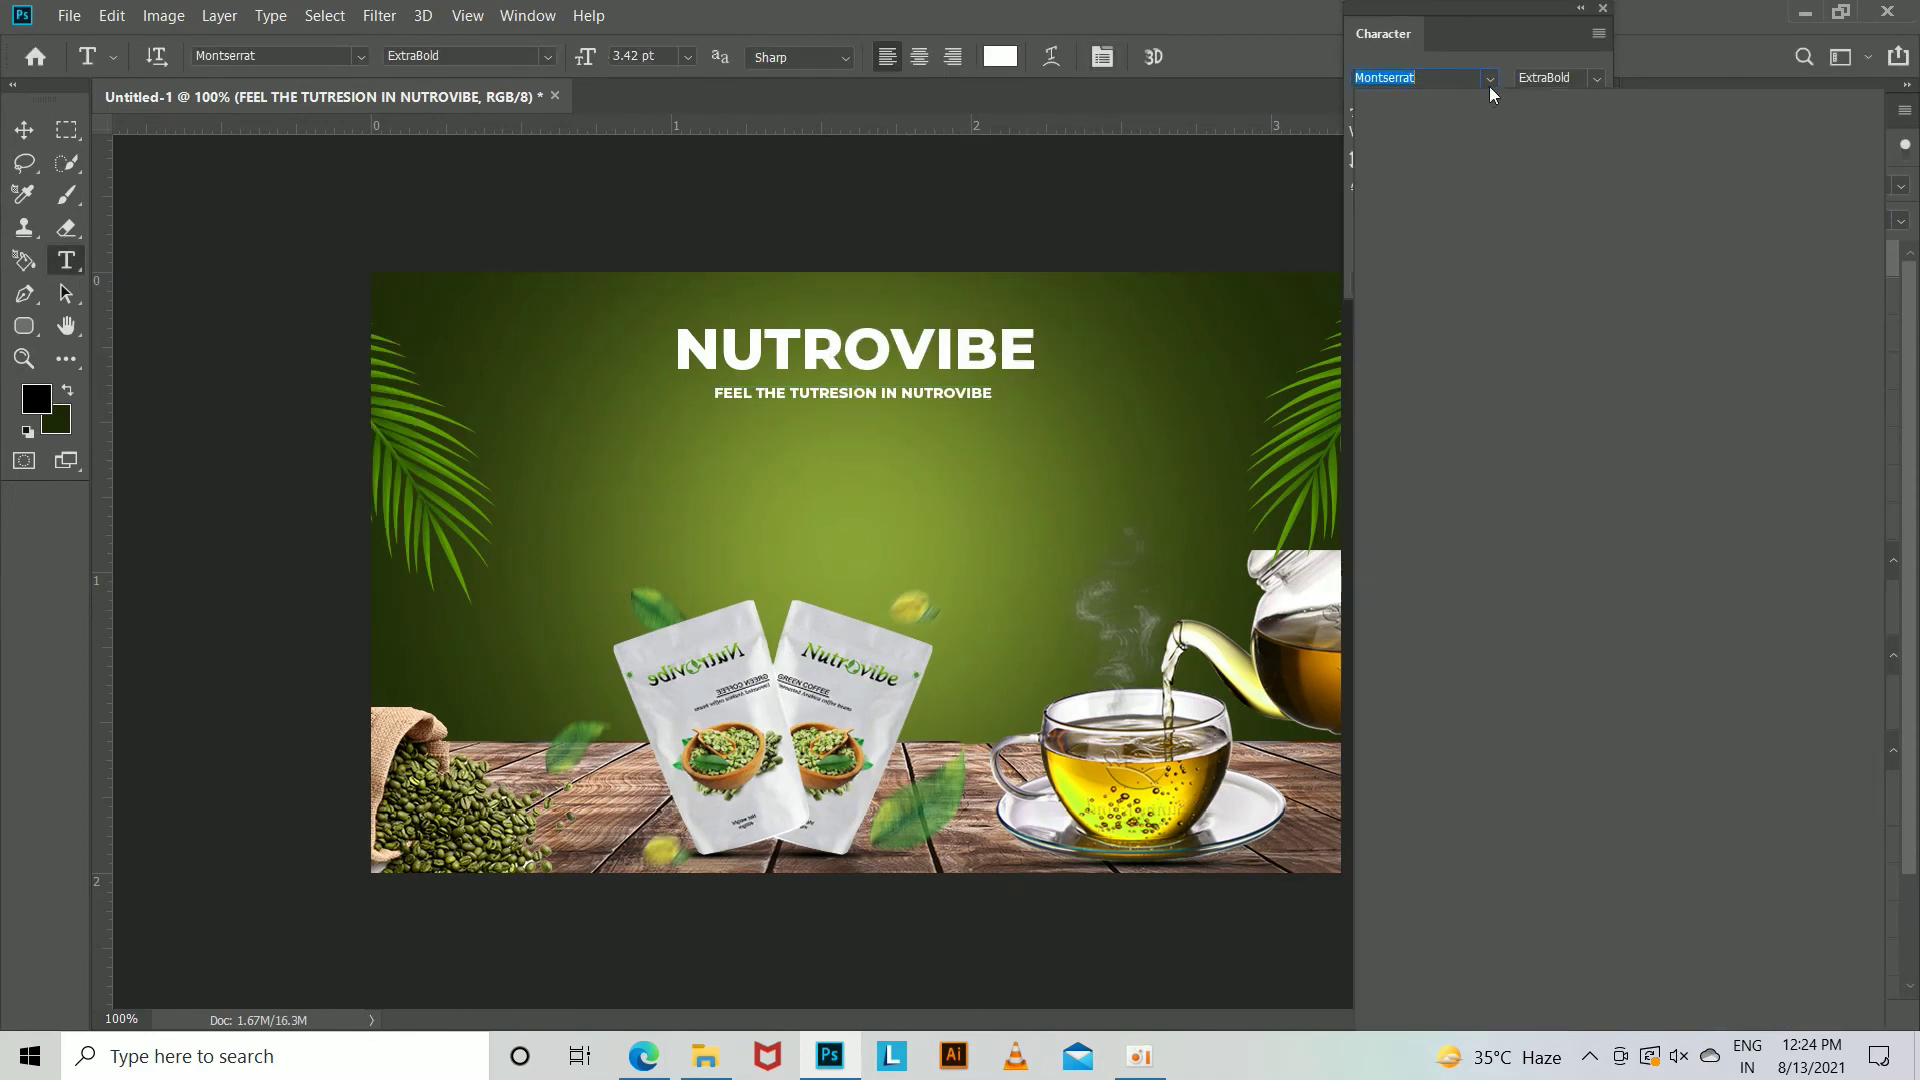
pyautogui.click(1550, 225)
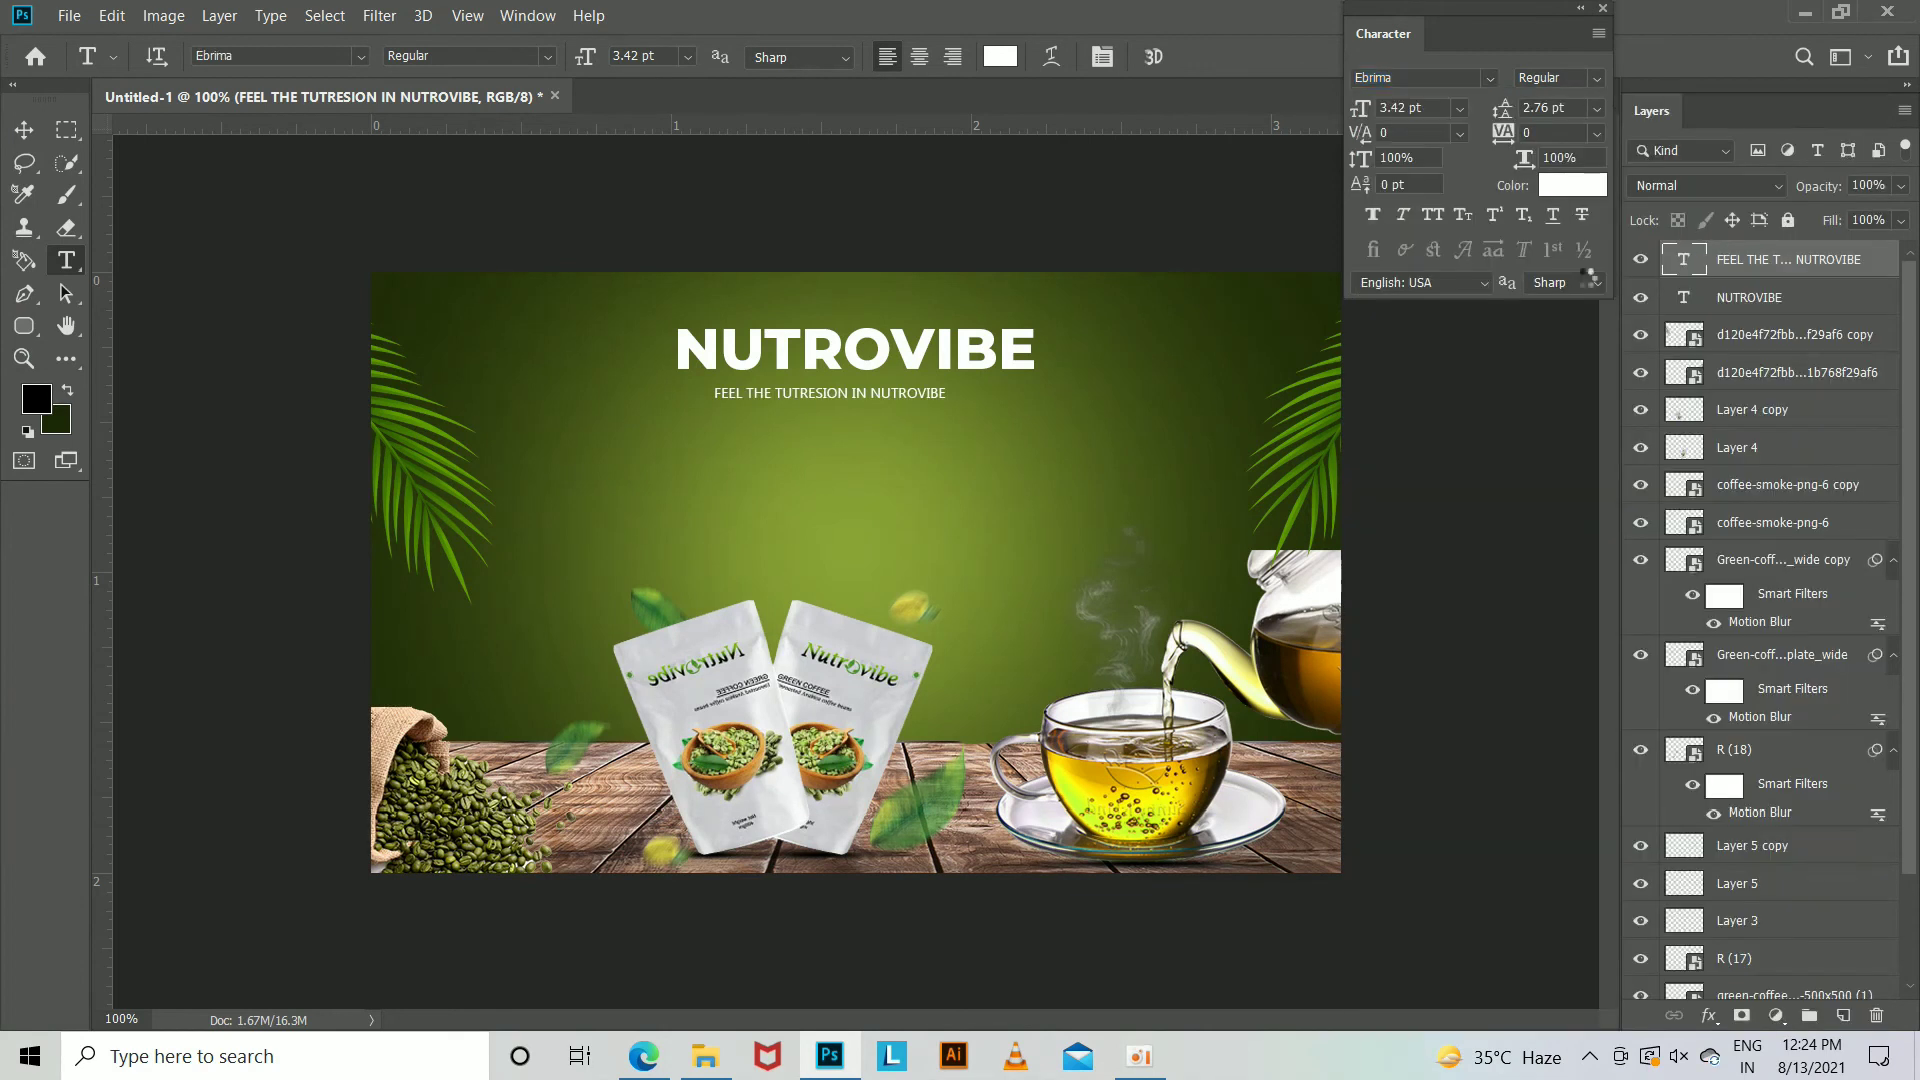
# Widen the tagline's letter spacing and centre it under NUTROVIBE.
pyautogui.hotkey('ctrl', 't')
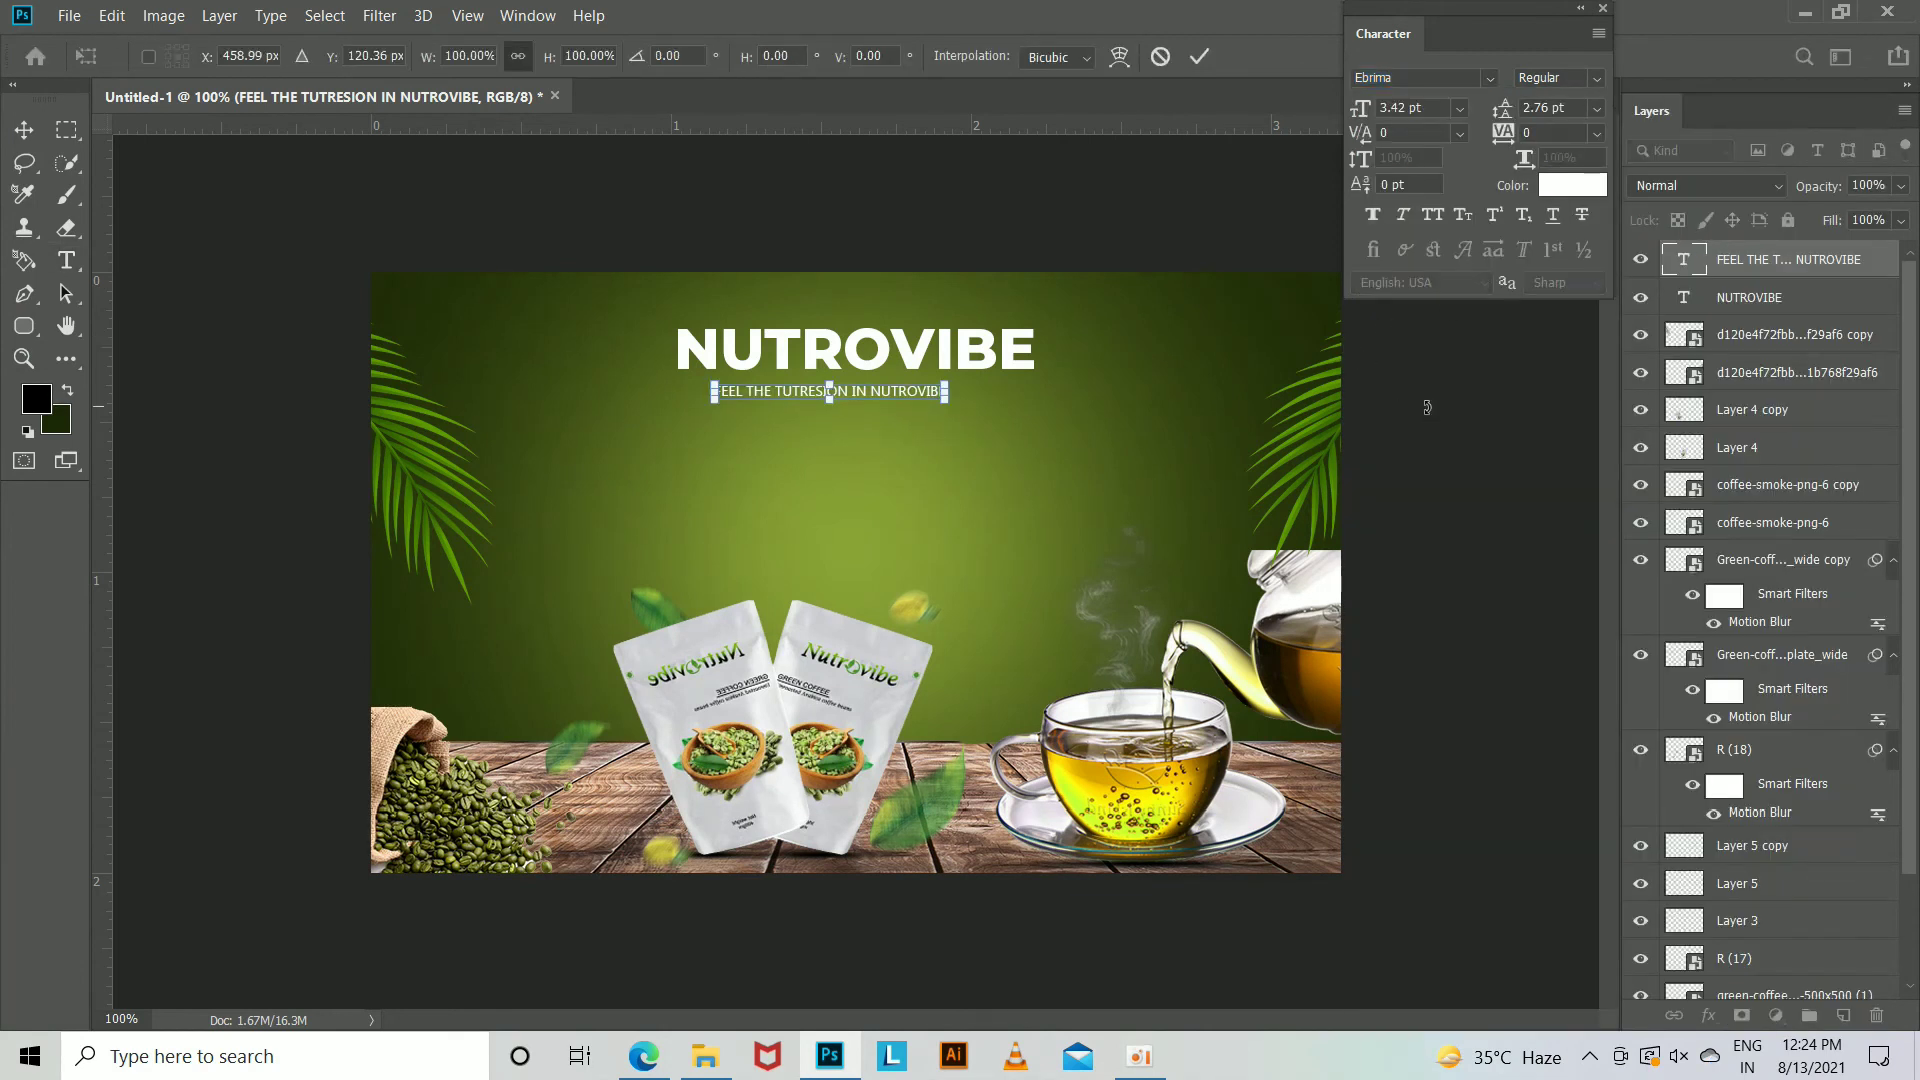
pyautogui.press('Return')
pyautogui.hotkey('ctrl', 'shift', 'Up')
pyautogui.hotkey('ctrl', 'shift', 'Up')
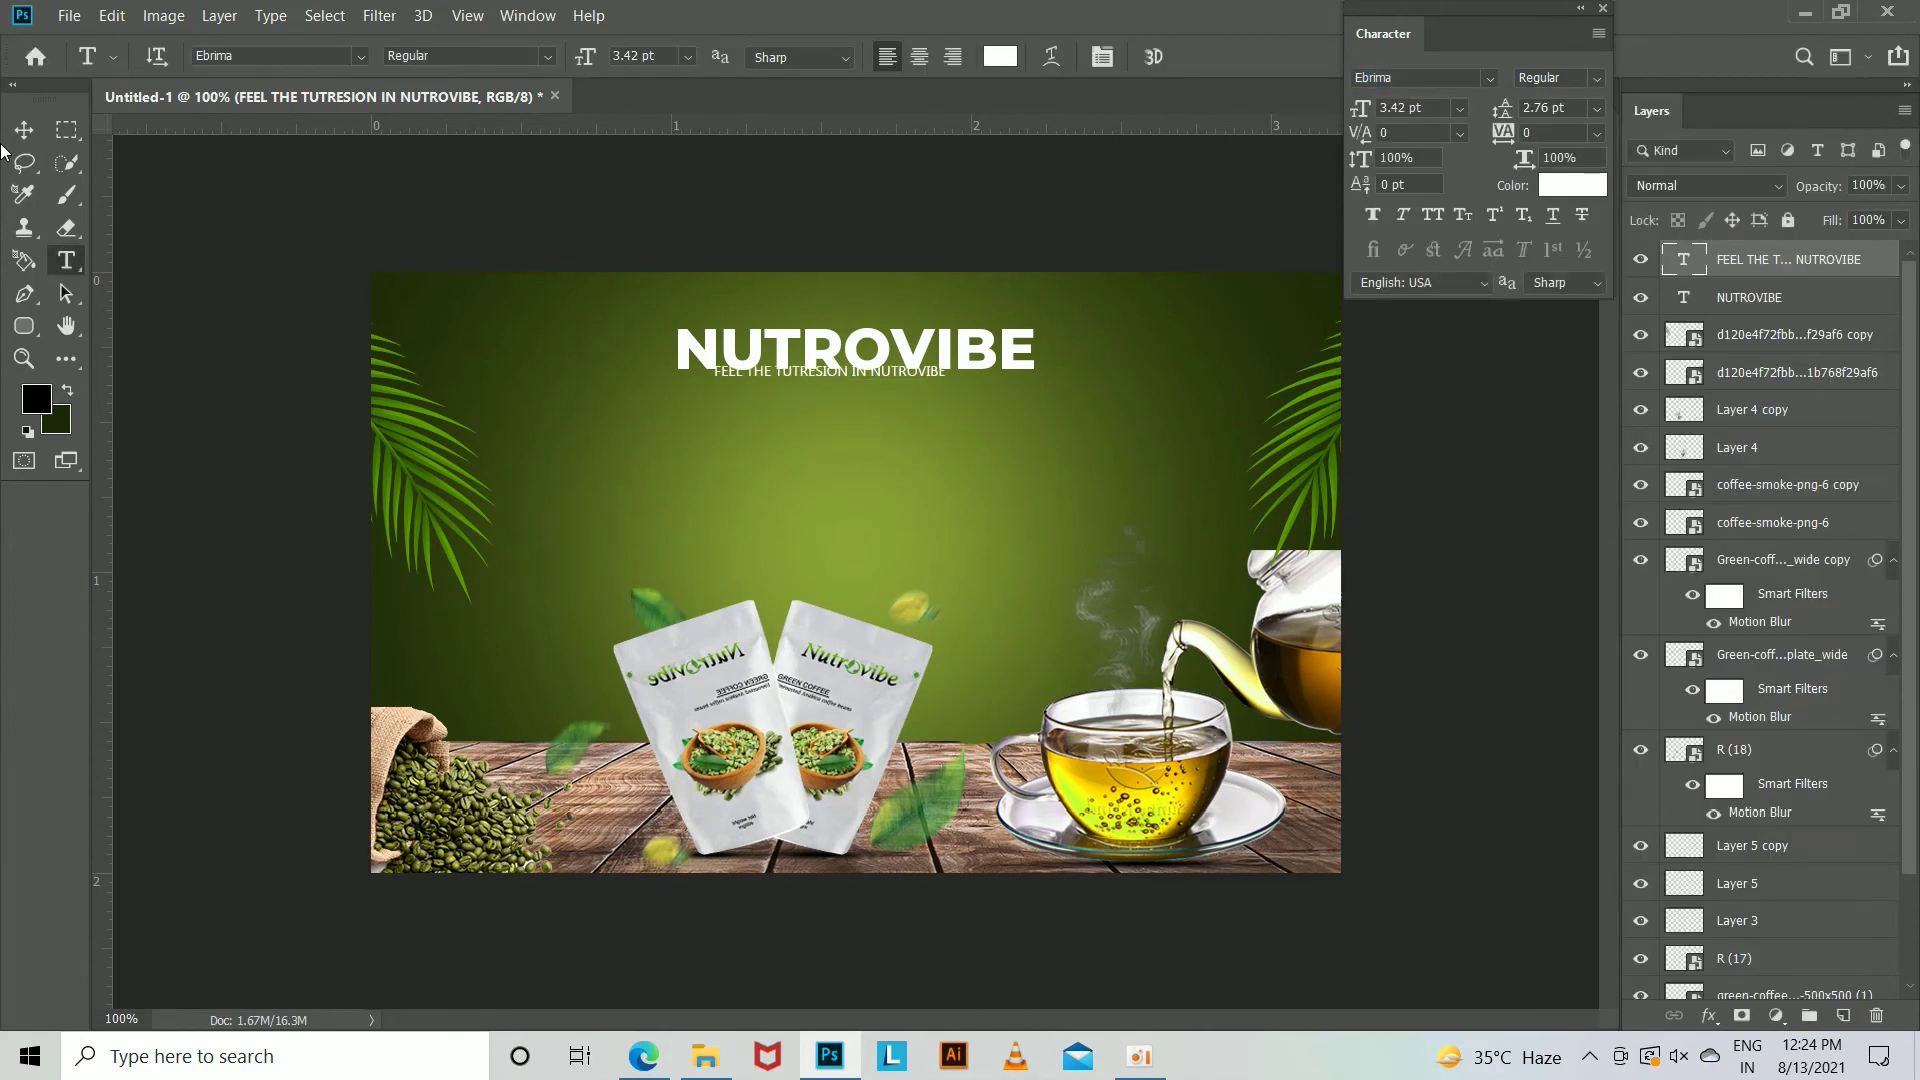
pyautogui.click(23, 129)
pyautogui.hotkey('shift', 'Down')
pyautogui.hotkey('shift', 'Right')
pyautogui.hotkey('shift', 'Right')
pyautogui.hotkey('ctrl', 'Down')
pyautogui.hotkey('ctrl', 'Down')
pyautogui.hotkey('ctrl', 'Down')
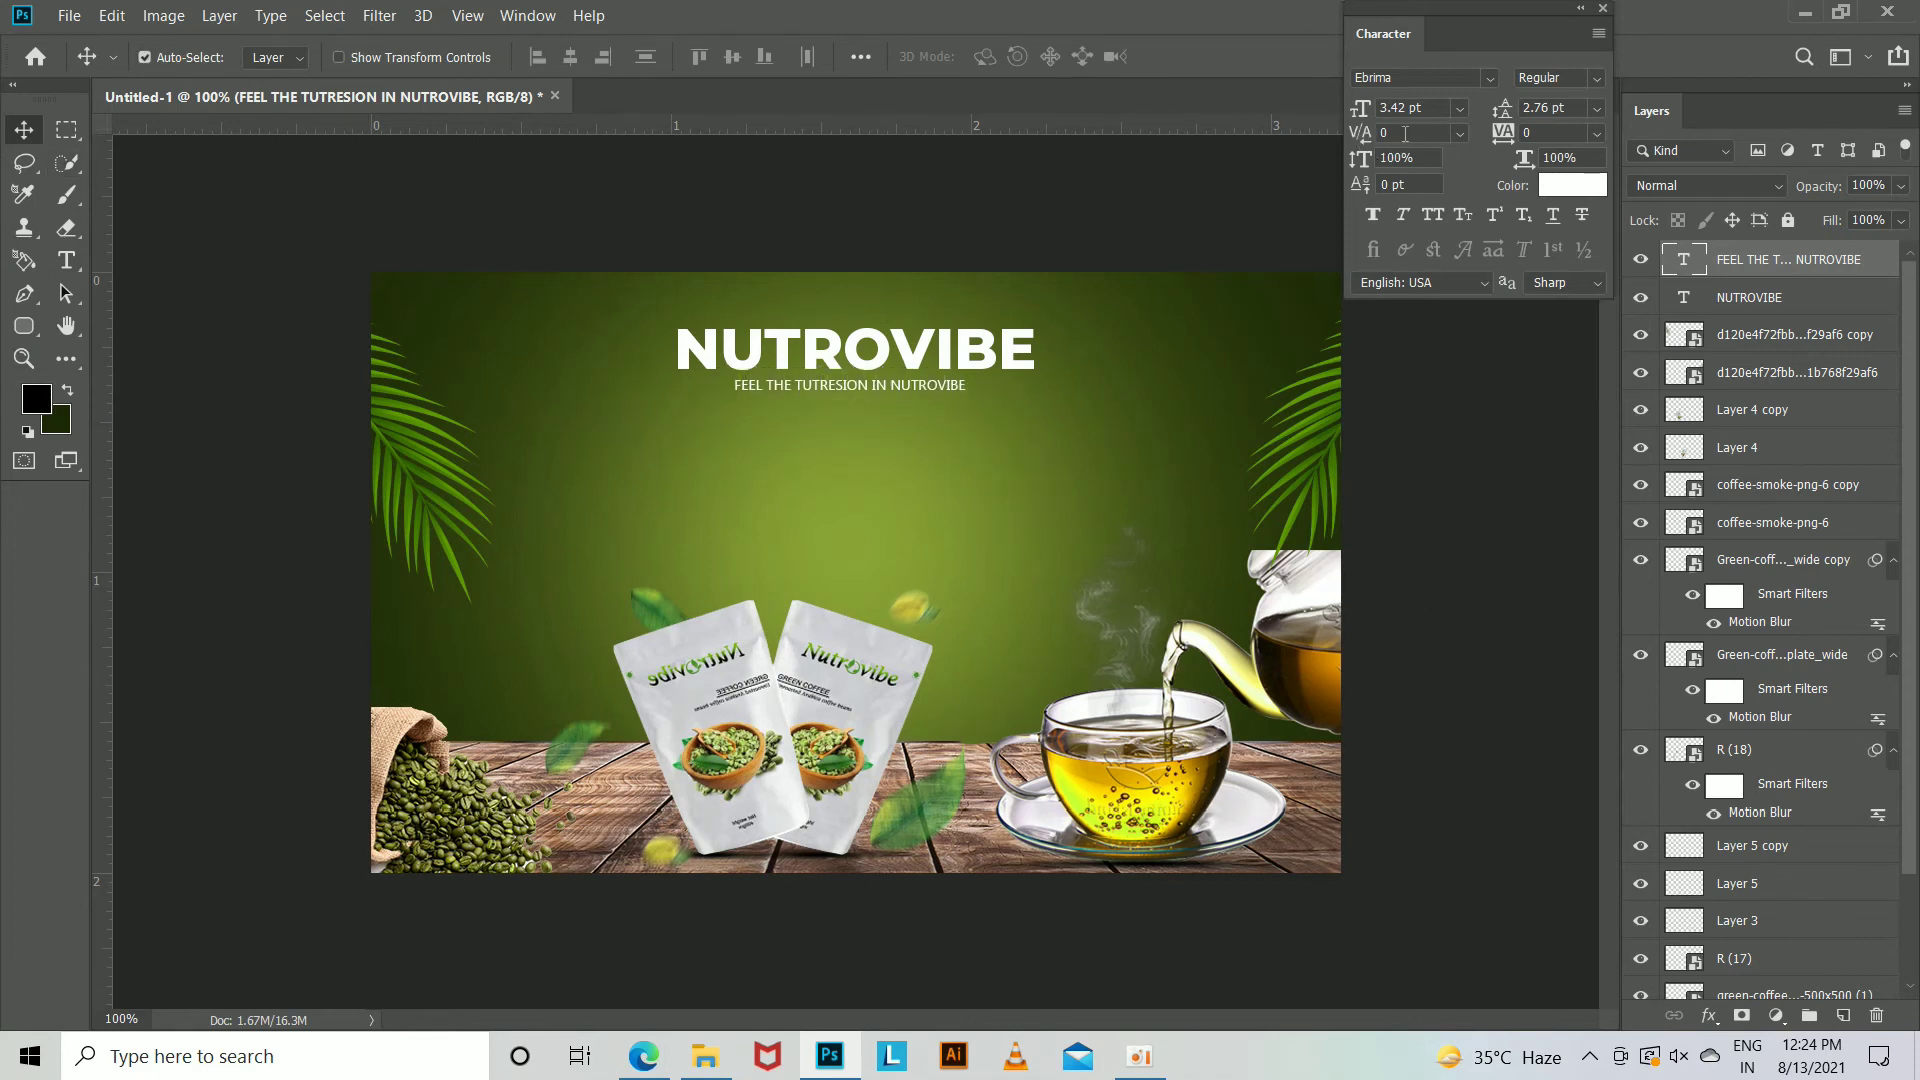
pyautogui.moveTo(1501, 132); pyautogui.dragTo(1505, 132)
pyautogui.hotkey('shift', 'Left')
pyautogui.hotkey('shift', 'Left')
pyautogui.hotkey('shift', 'Left')
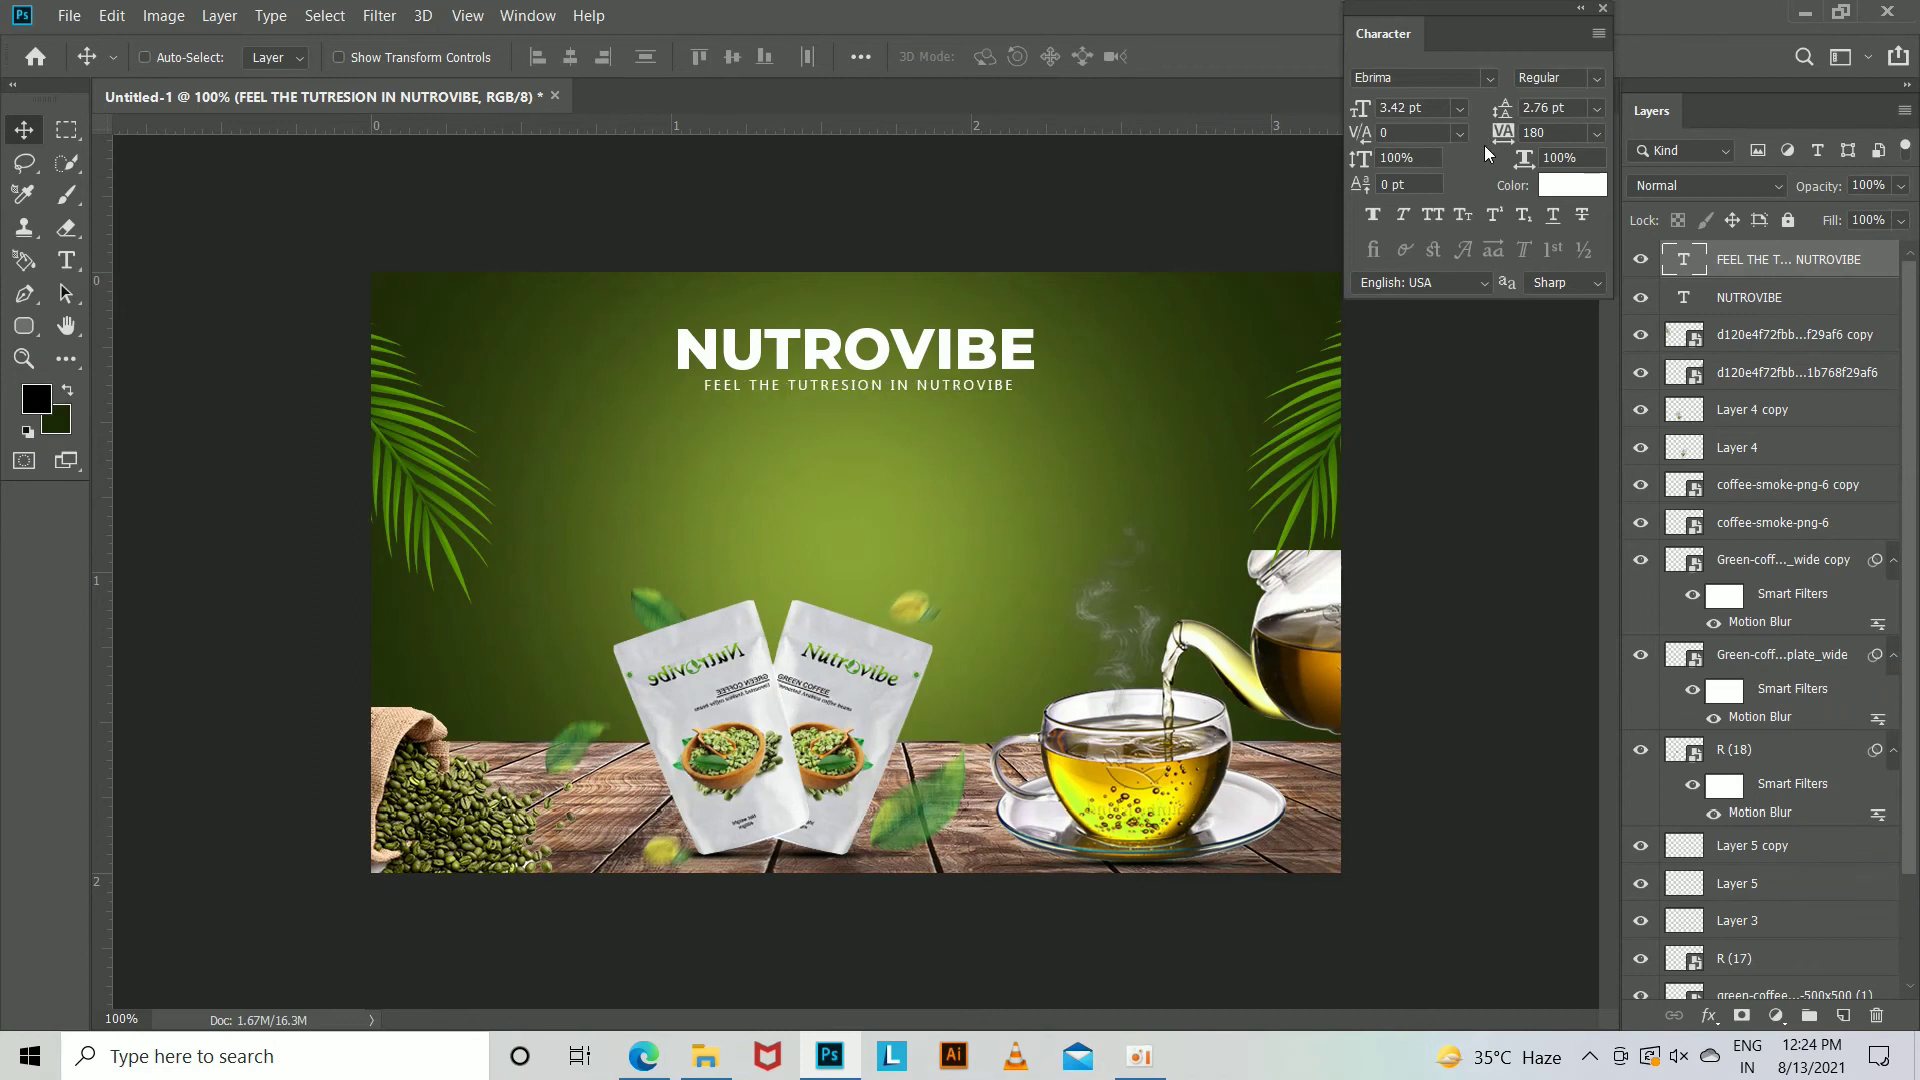
# Draw a black rounded rectangle below the tagline and close the Properties panel.
pyautogui.click(24, 326)
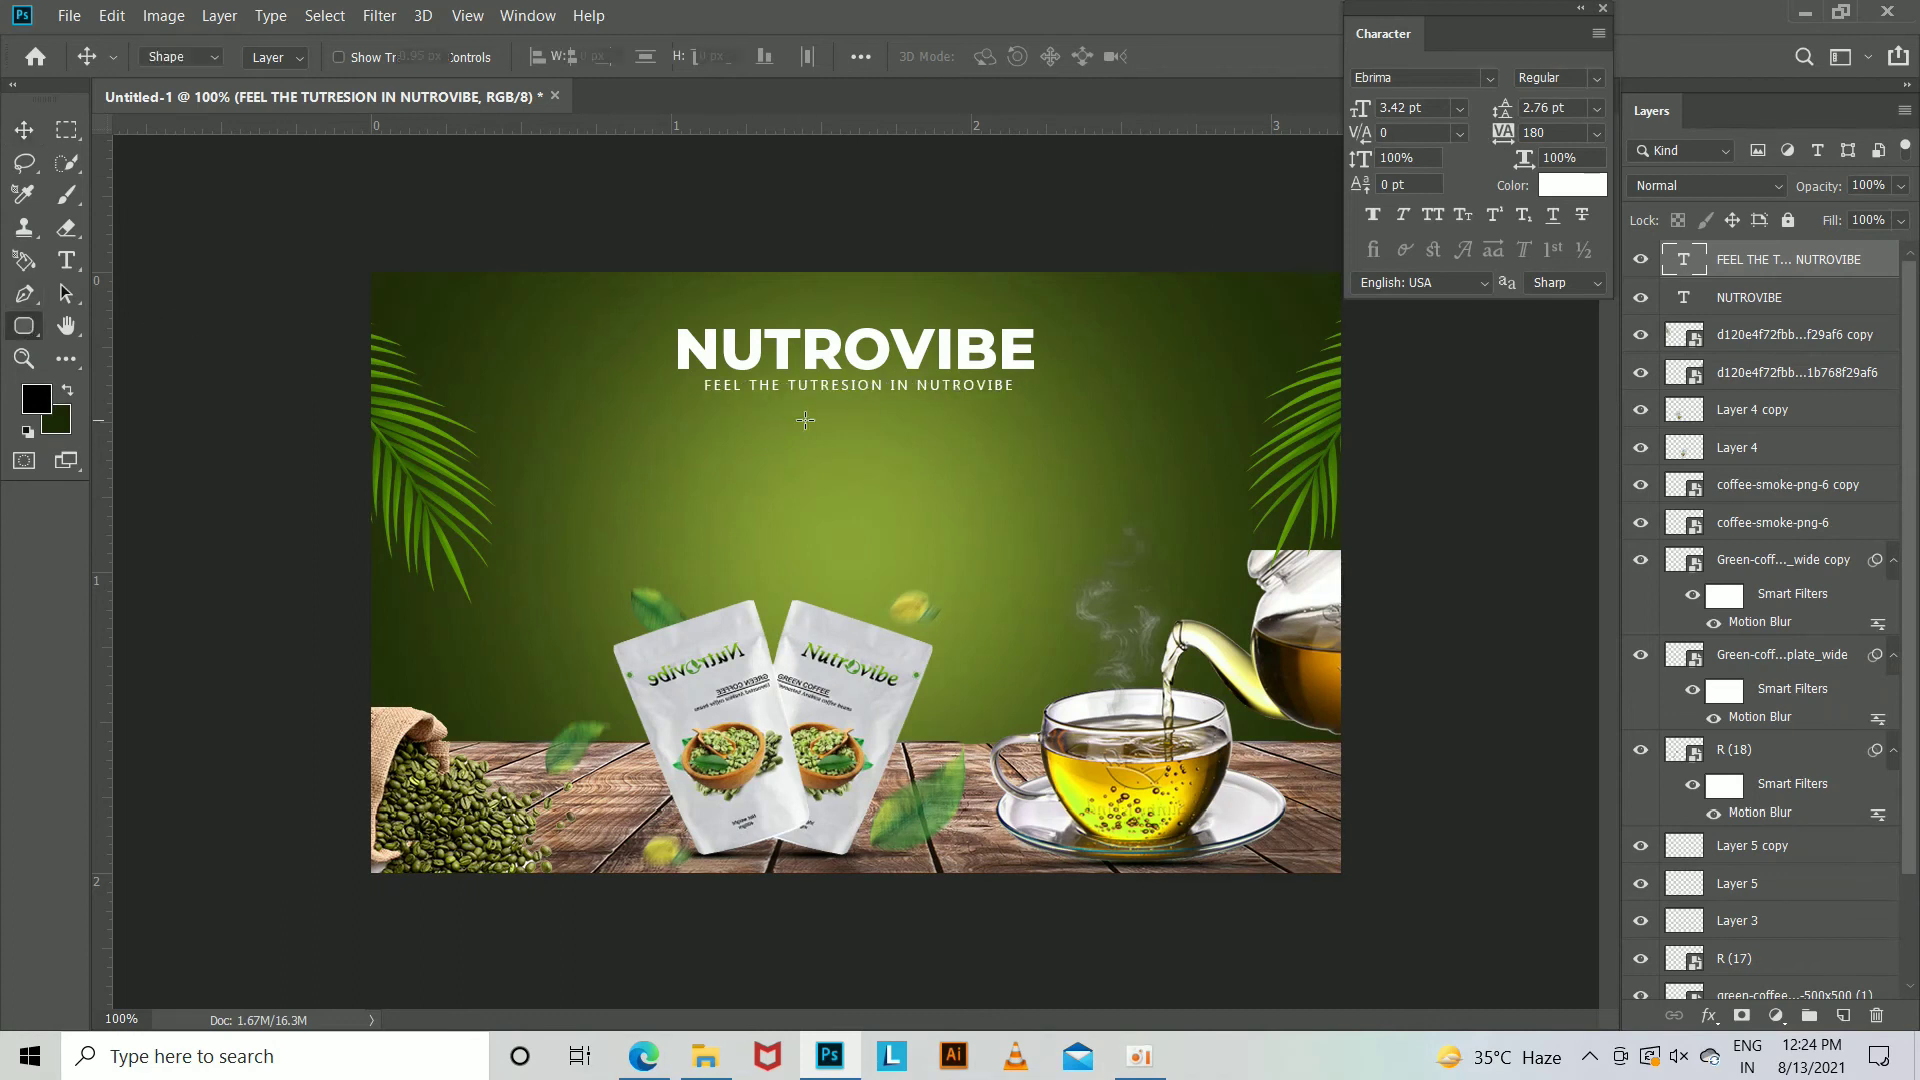
pyautogui.moveTo(738, 403); pyautogui.dragTo(984, 443)
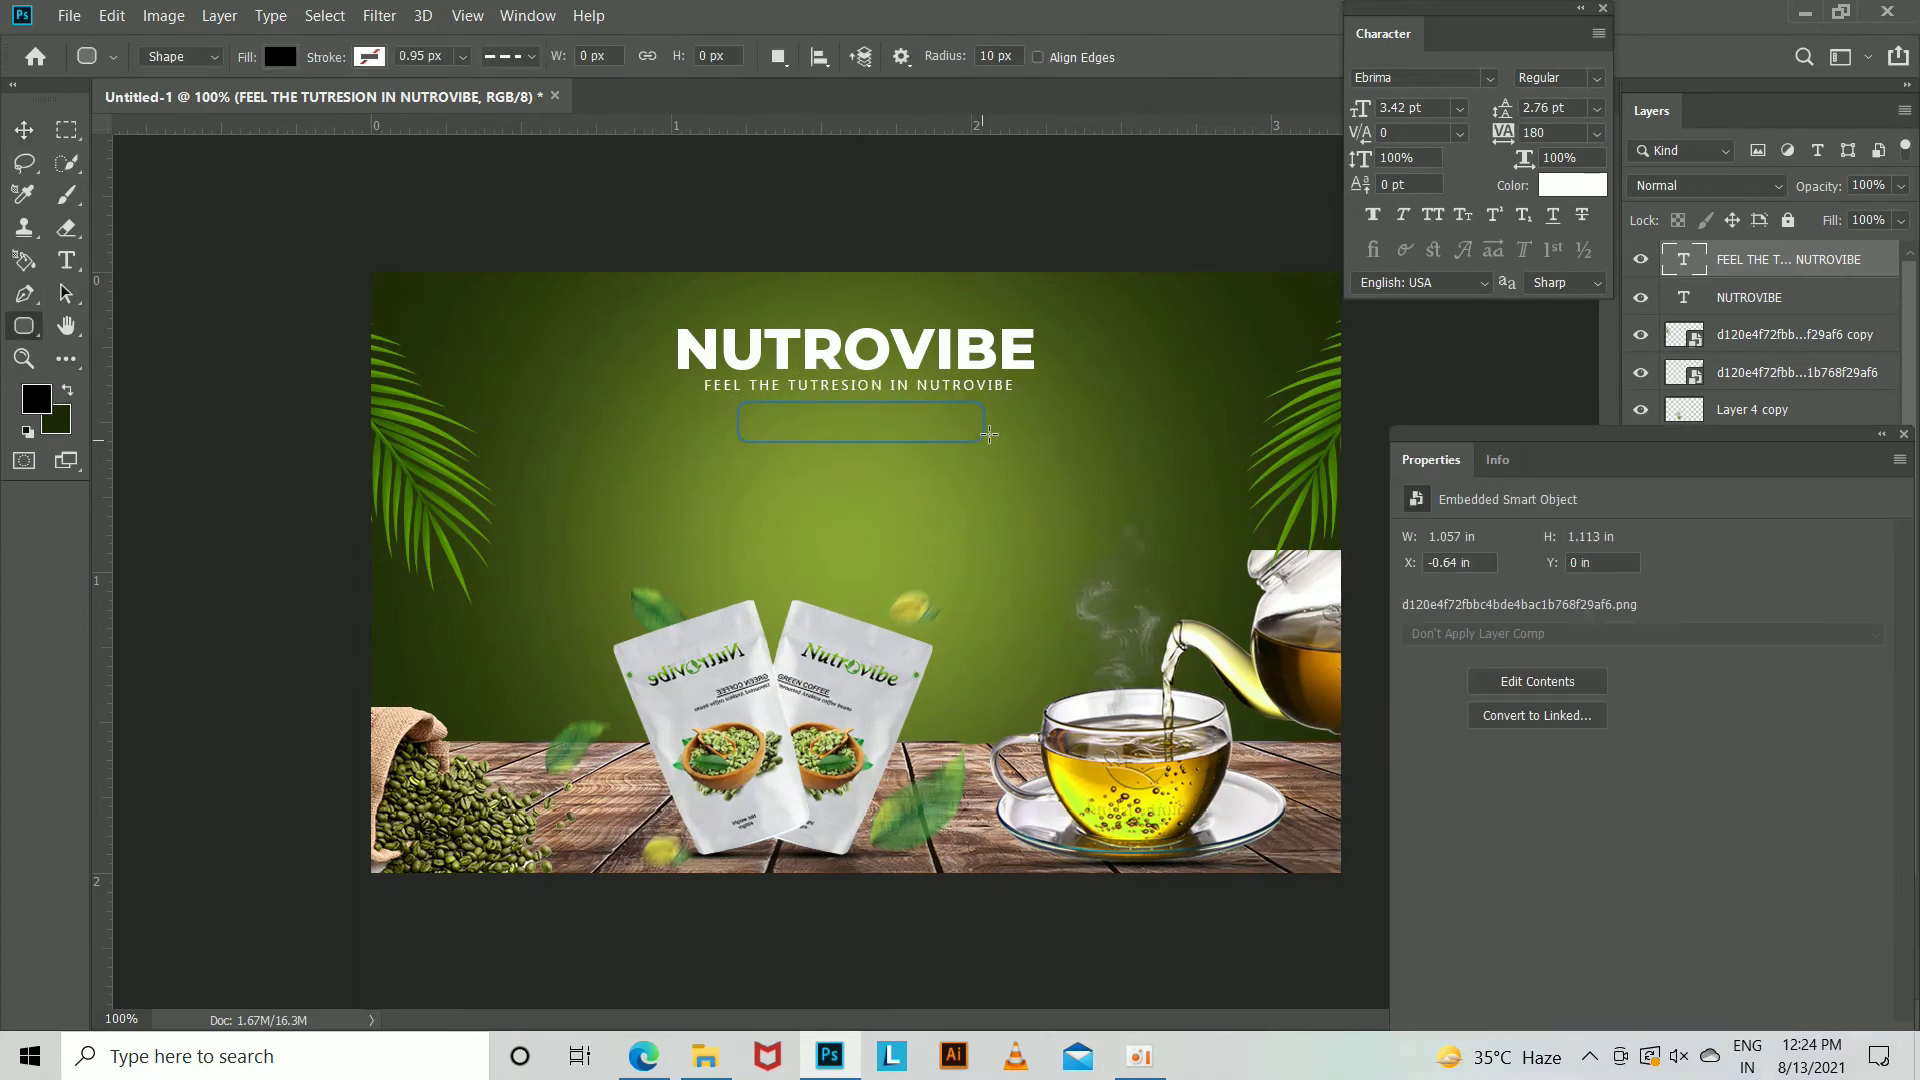
pyautogui.click(1904, 435)
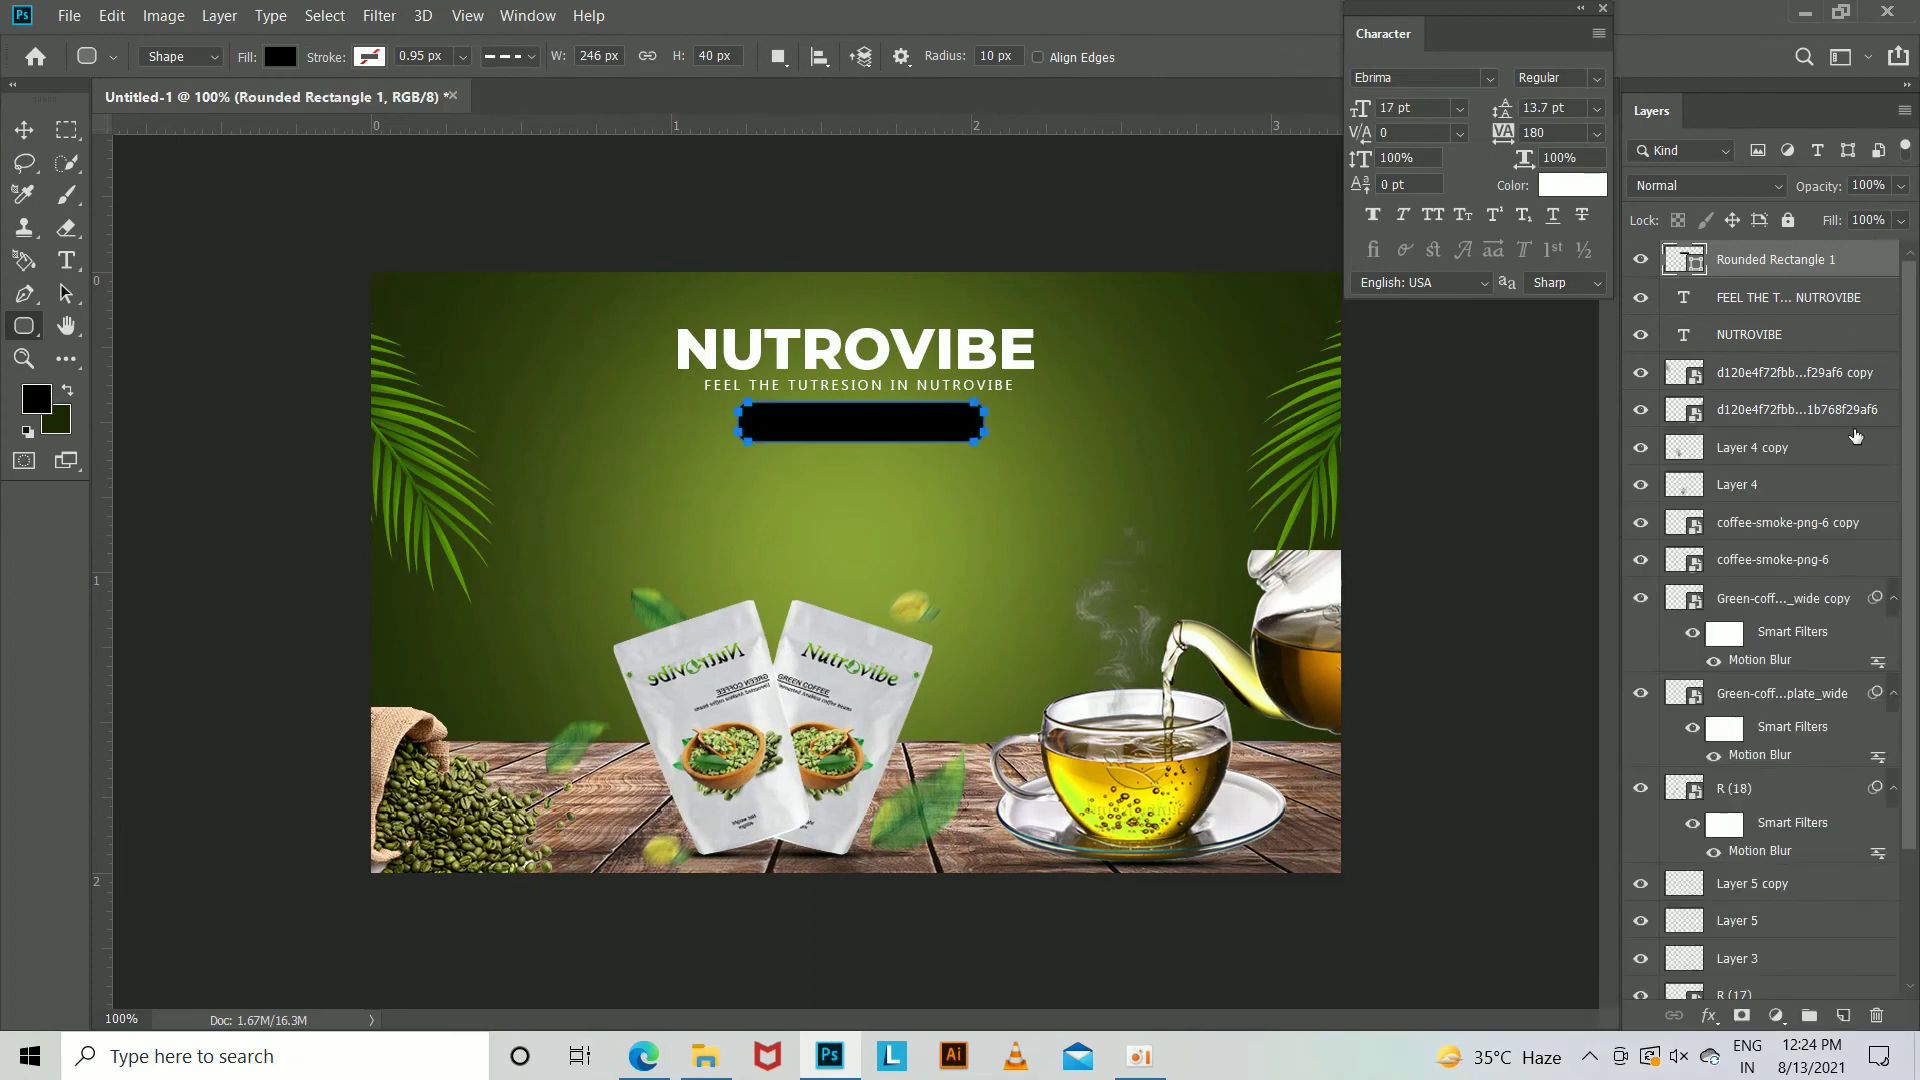
pyautogui.click(66, 260)
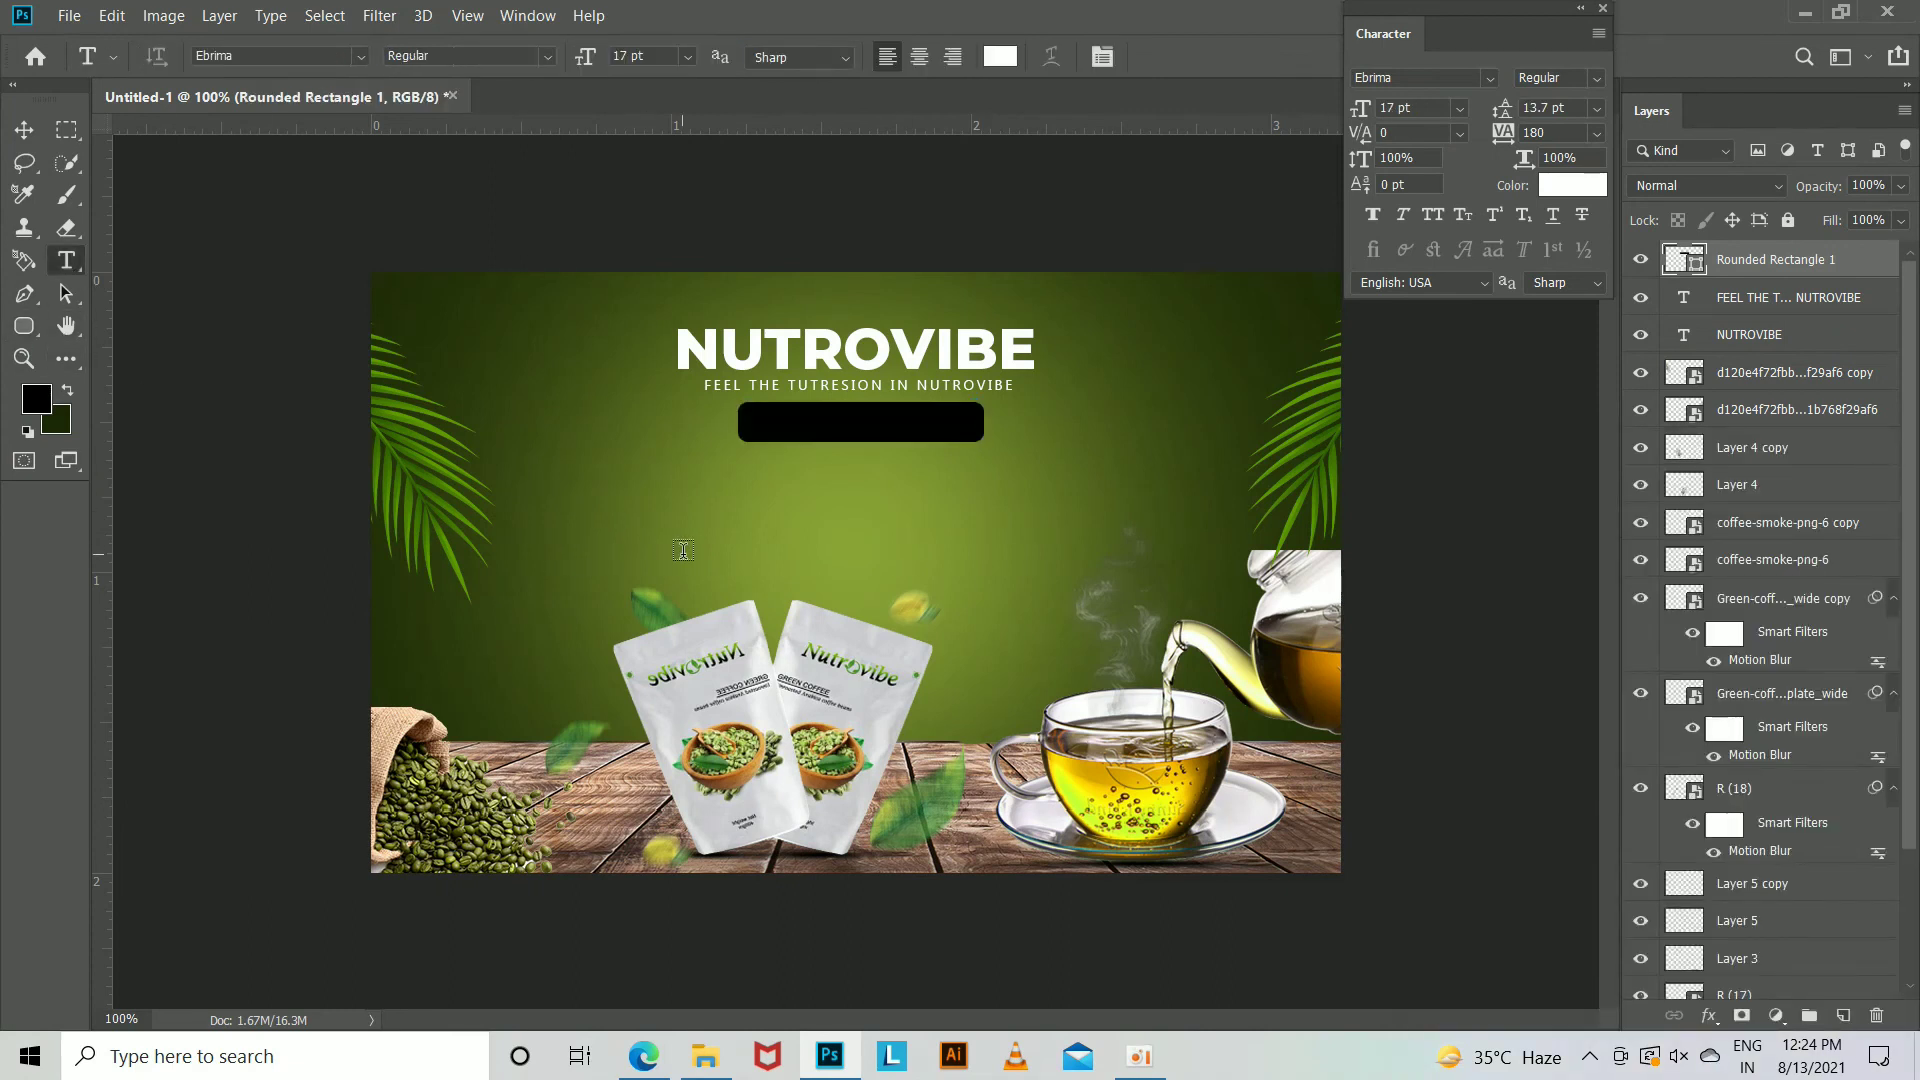
# Type 'GREEN COFFE BEANS' in Montserrat ExtraBold with zero letter spacing.
pyautogui.click(683, 550)
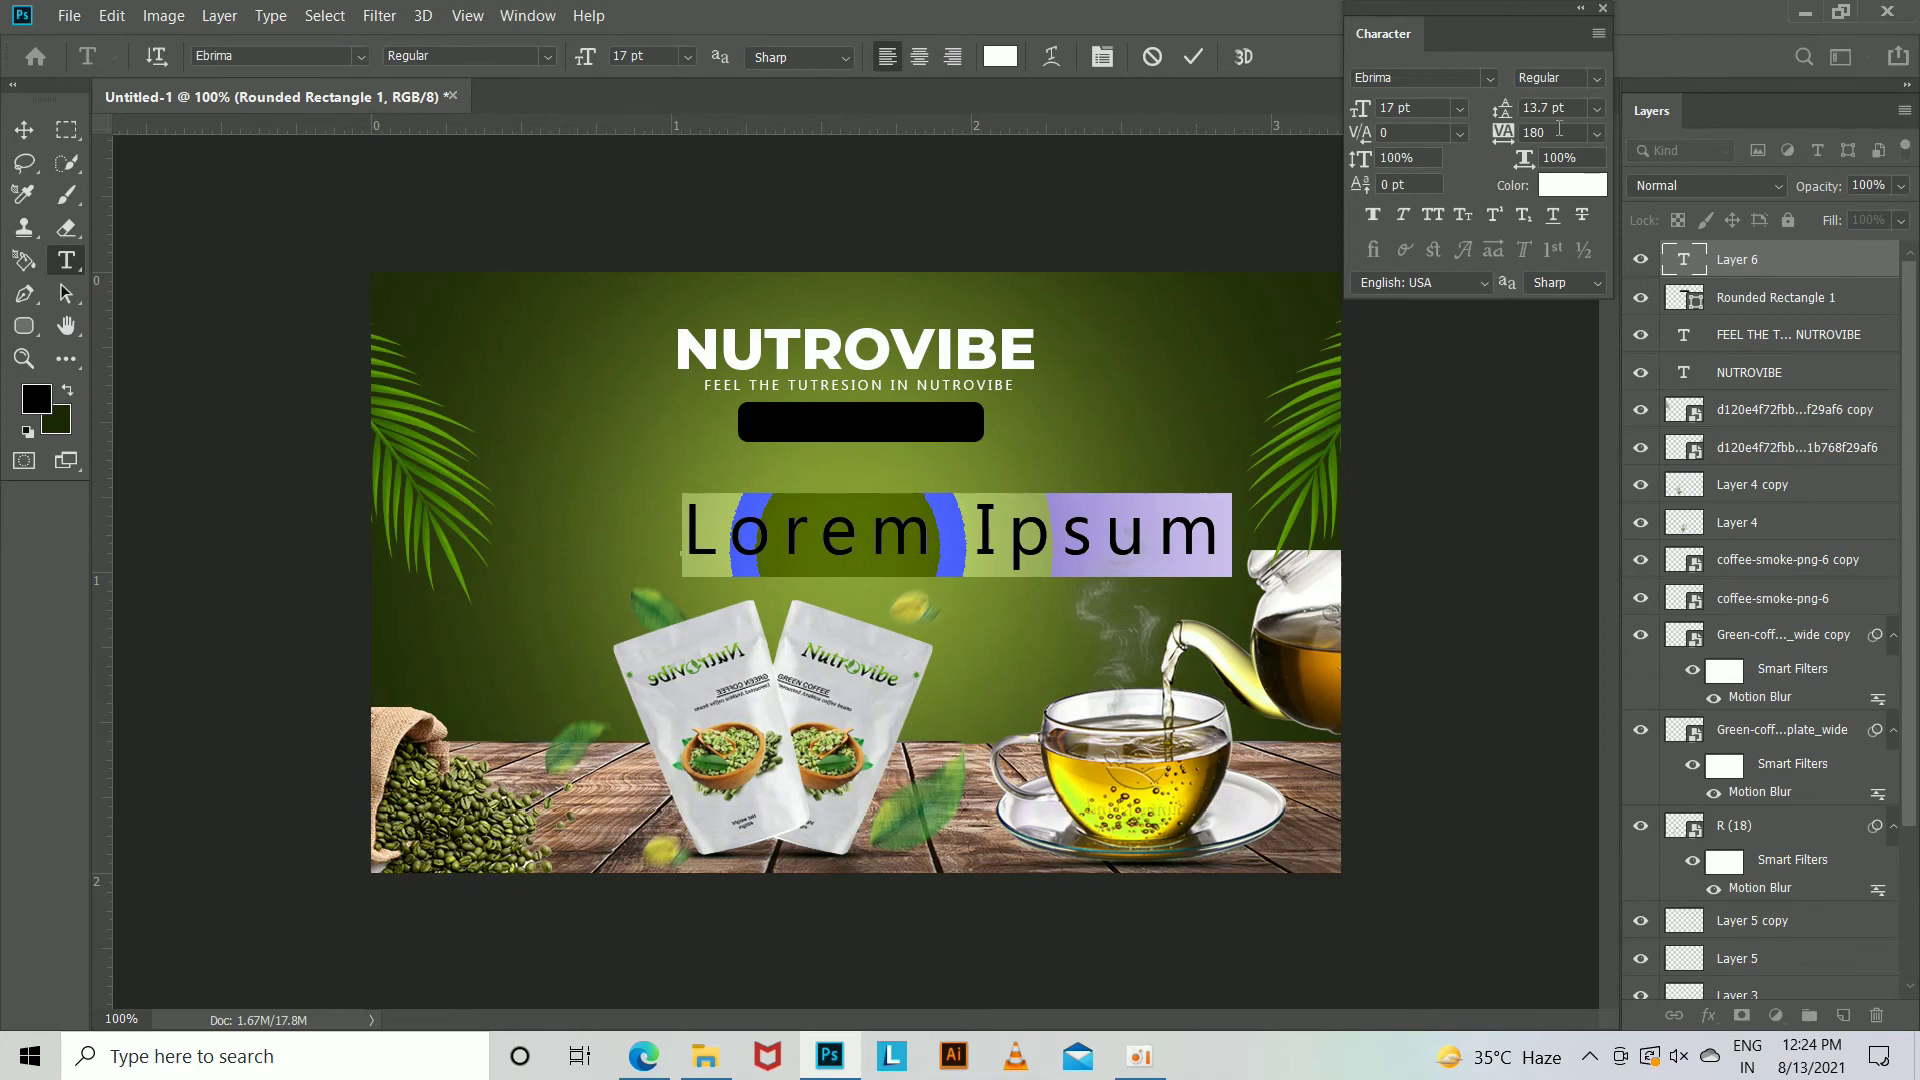
pyautogui.write('0')
pyautogui.press('Return')
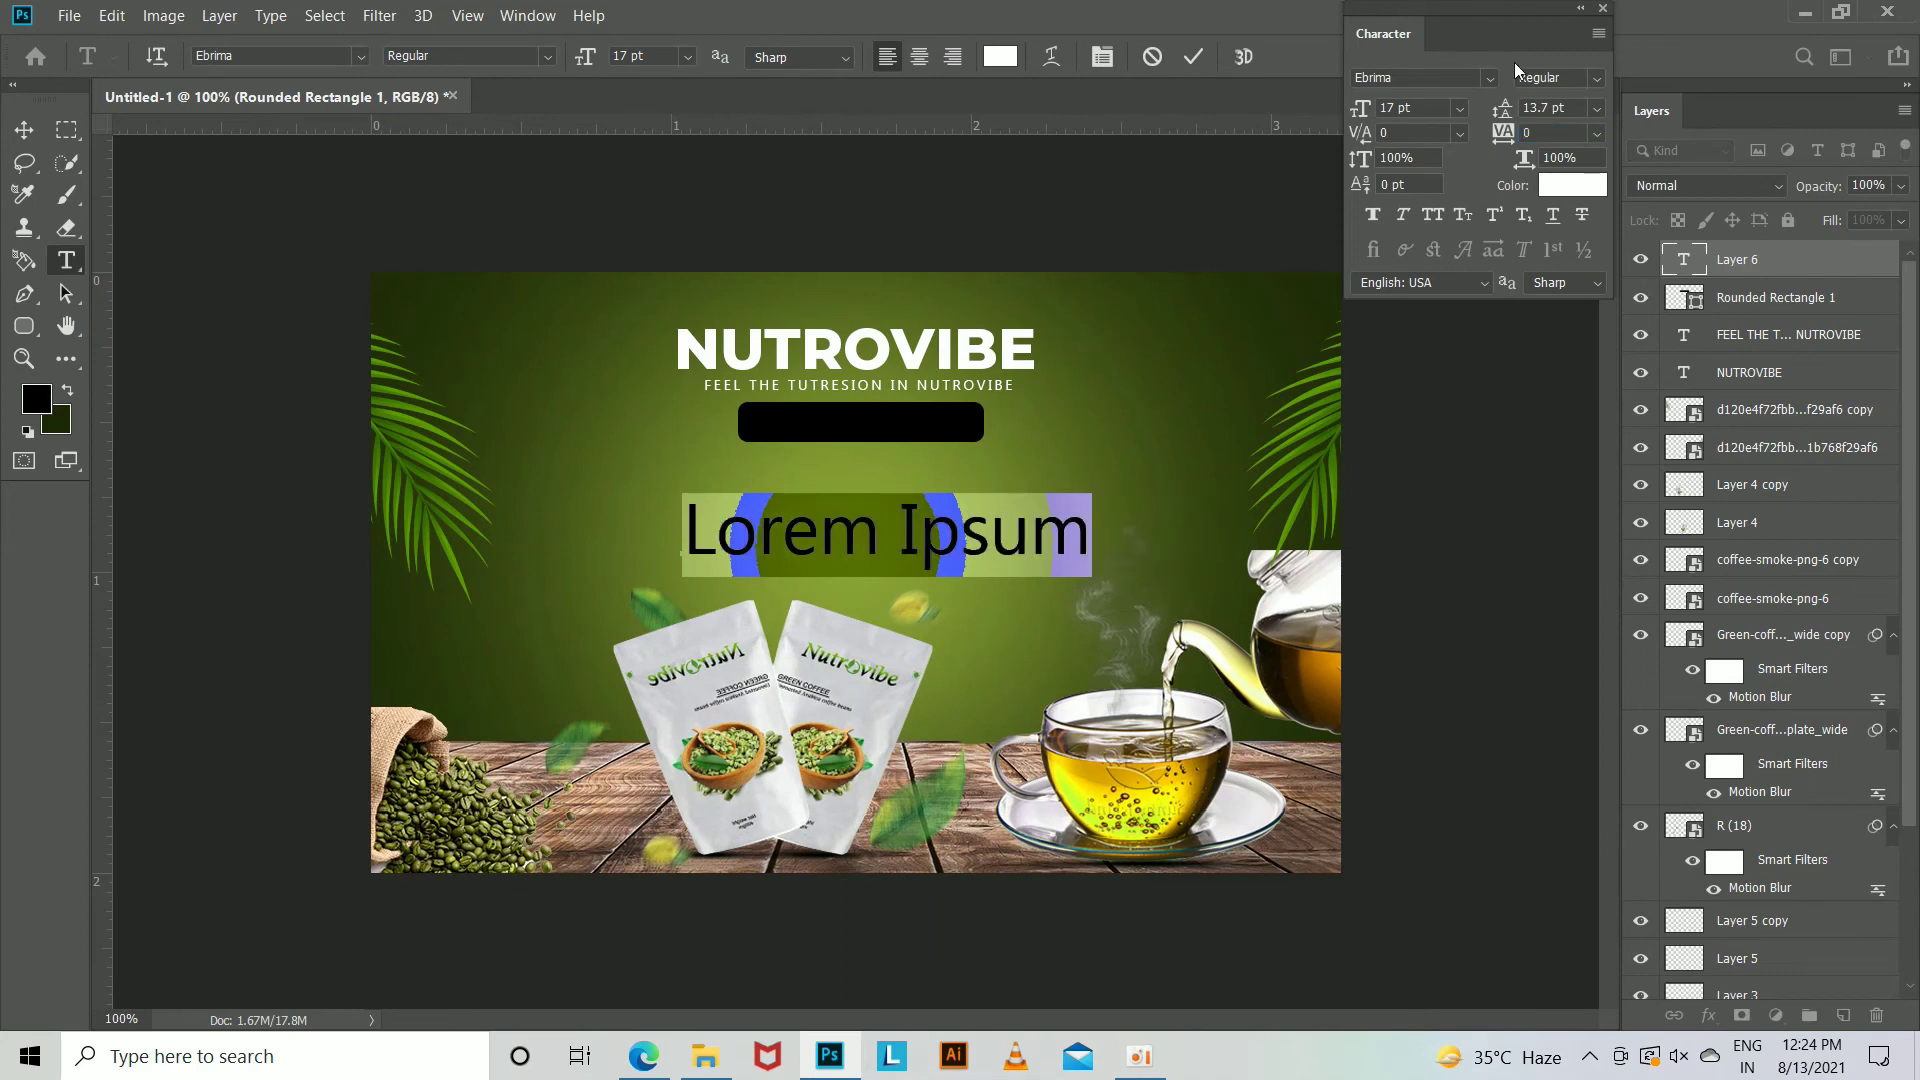
pyautogui.click(1488, 77)
pyautogui.click(1600, 172)
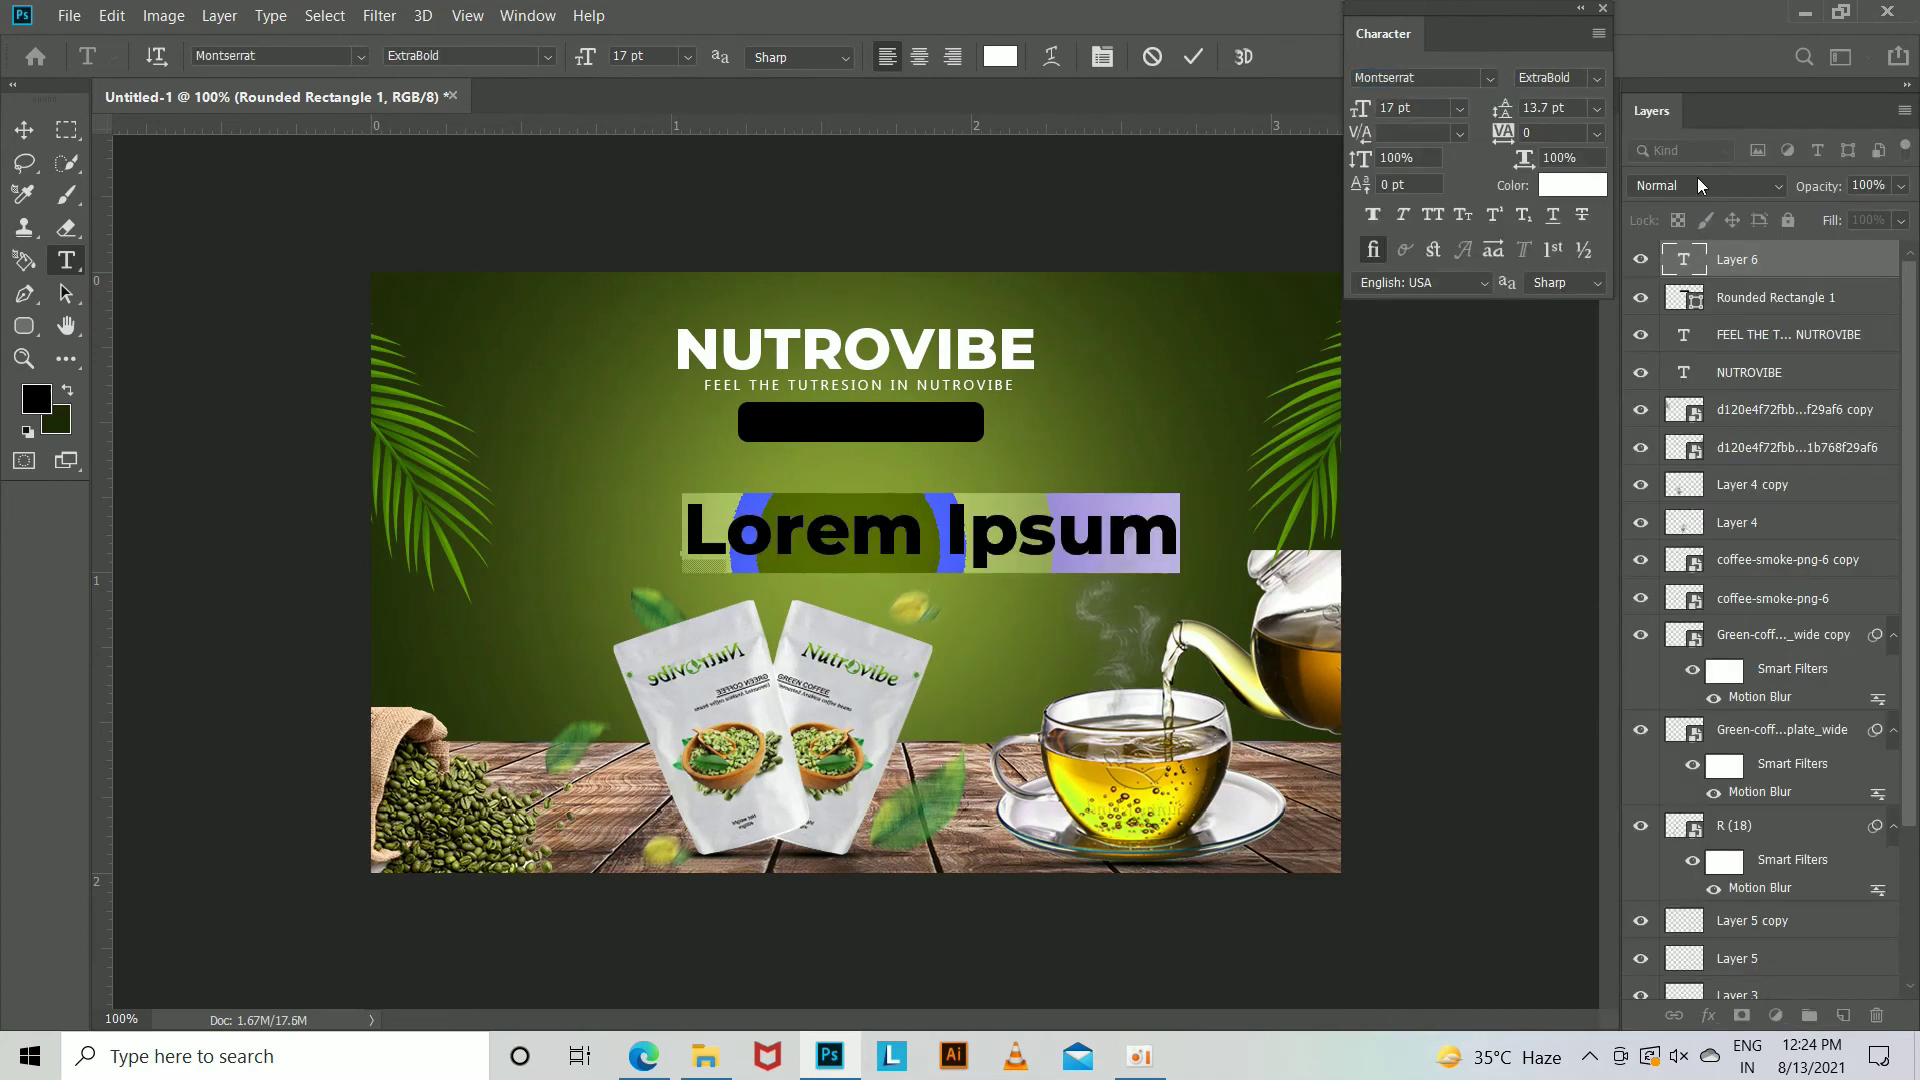
pyautogui.write('GREEN CO ')
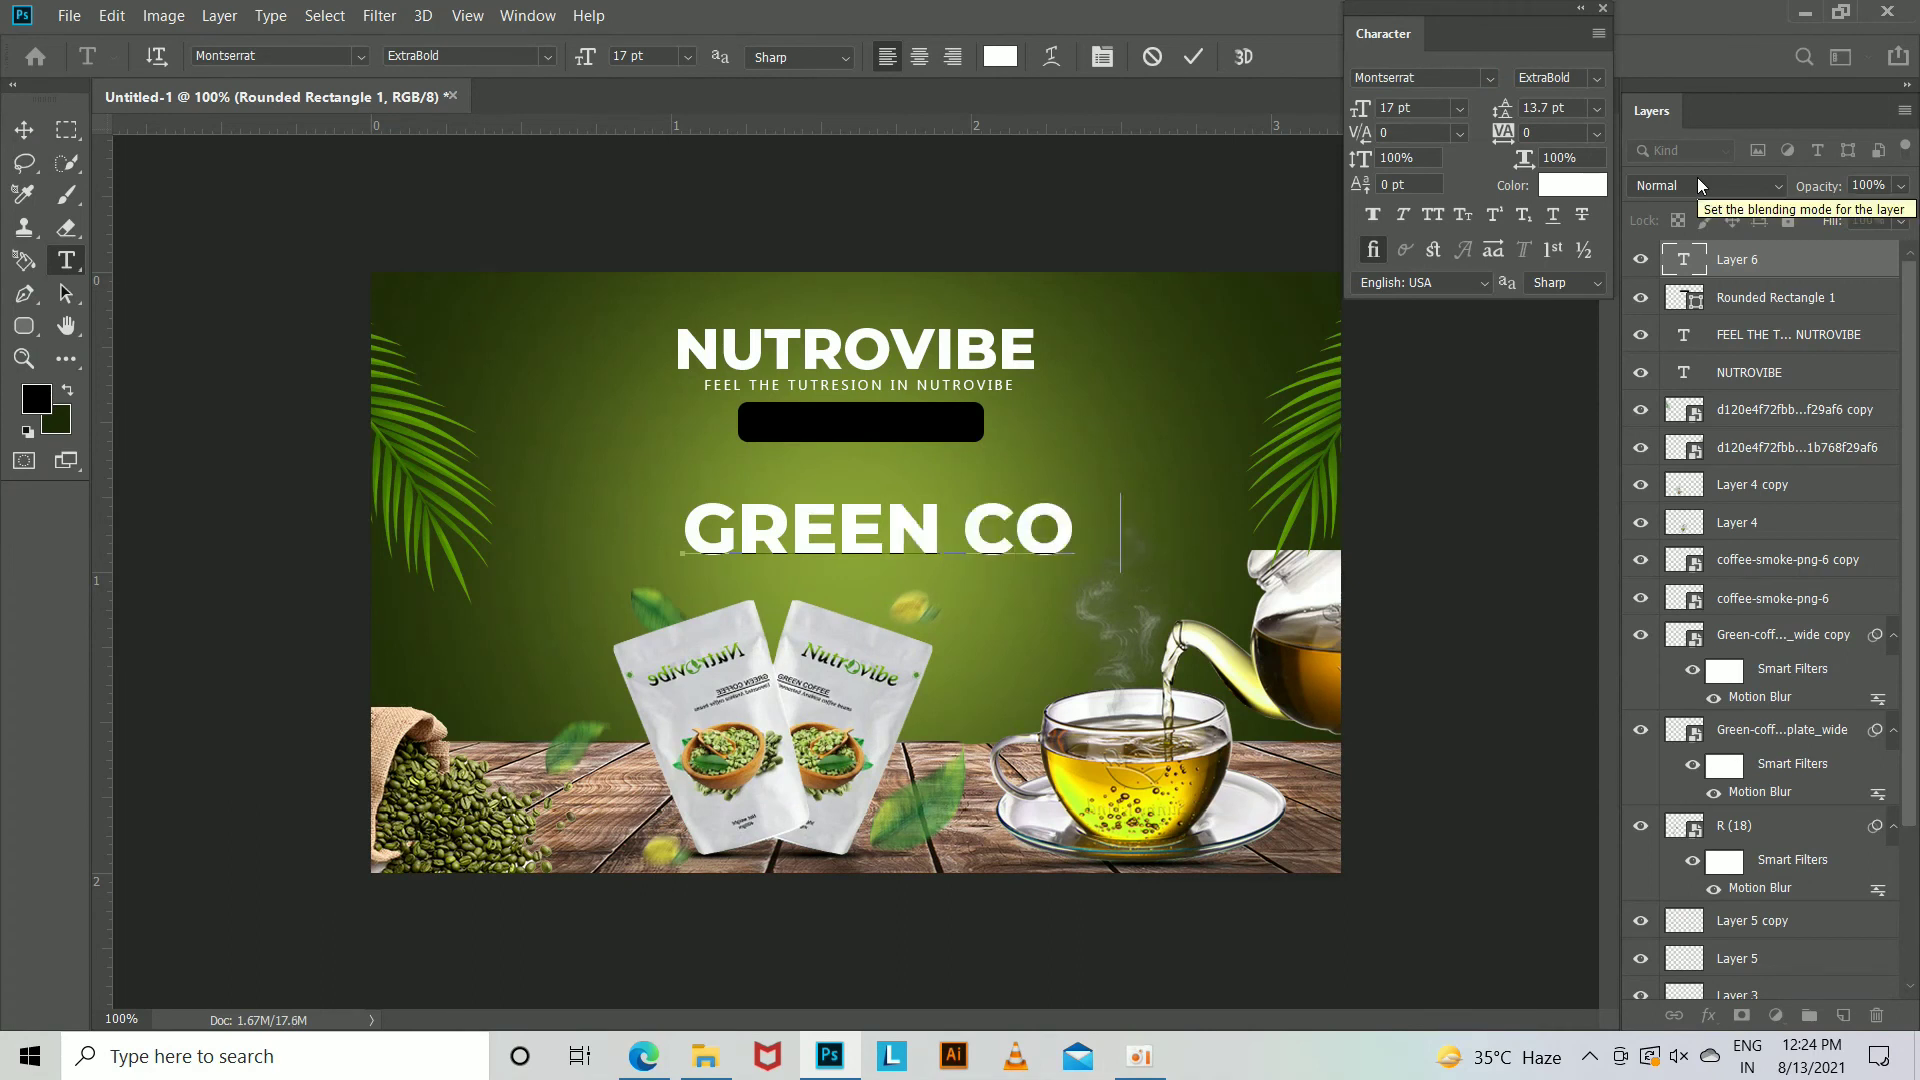
pyautogui.write('FFE BE')
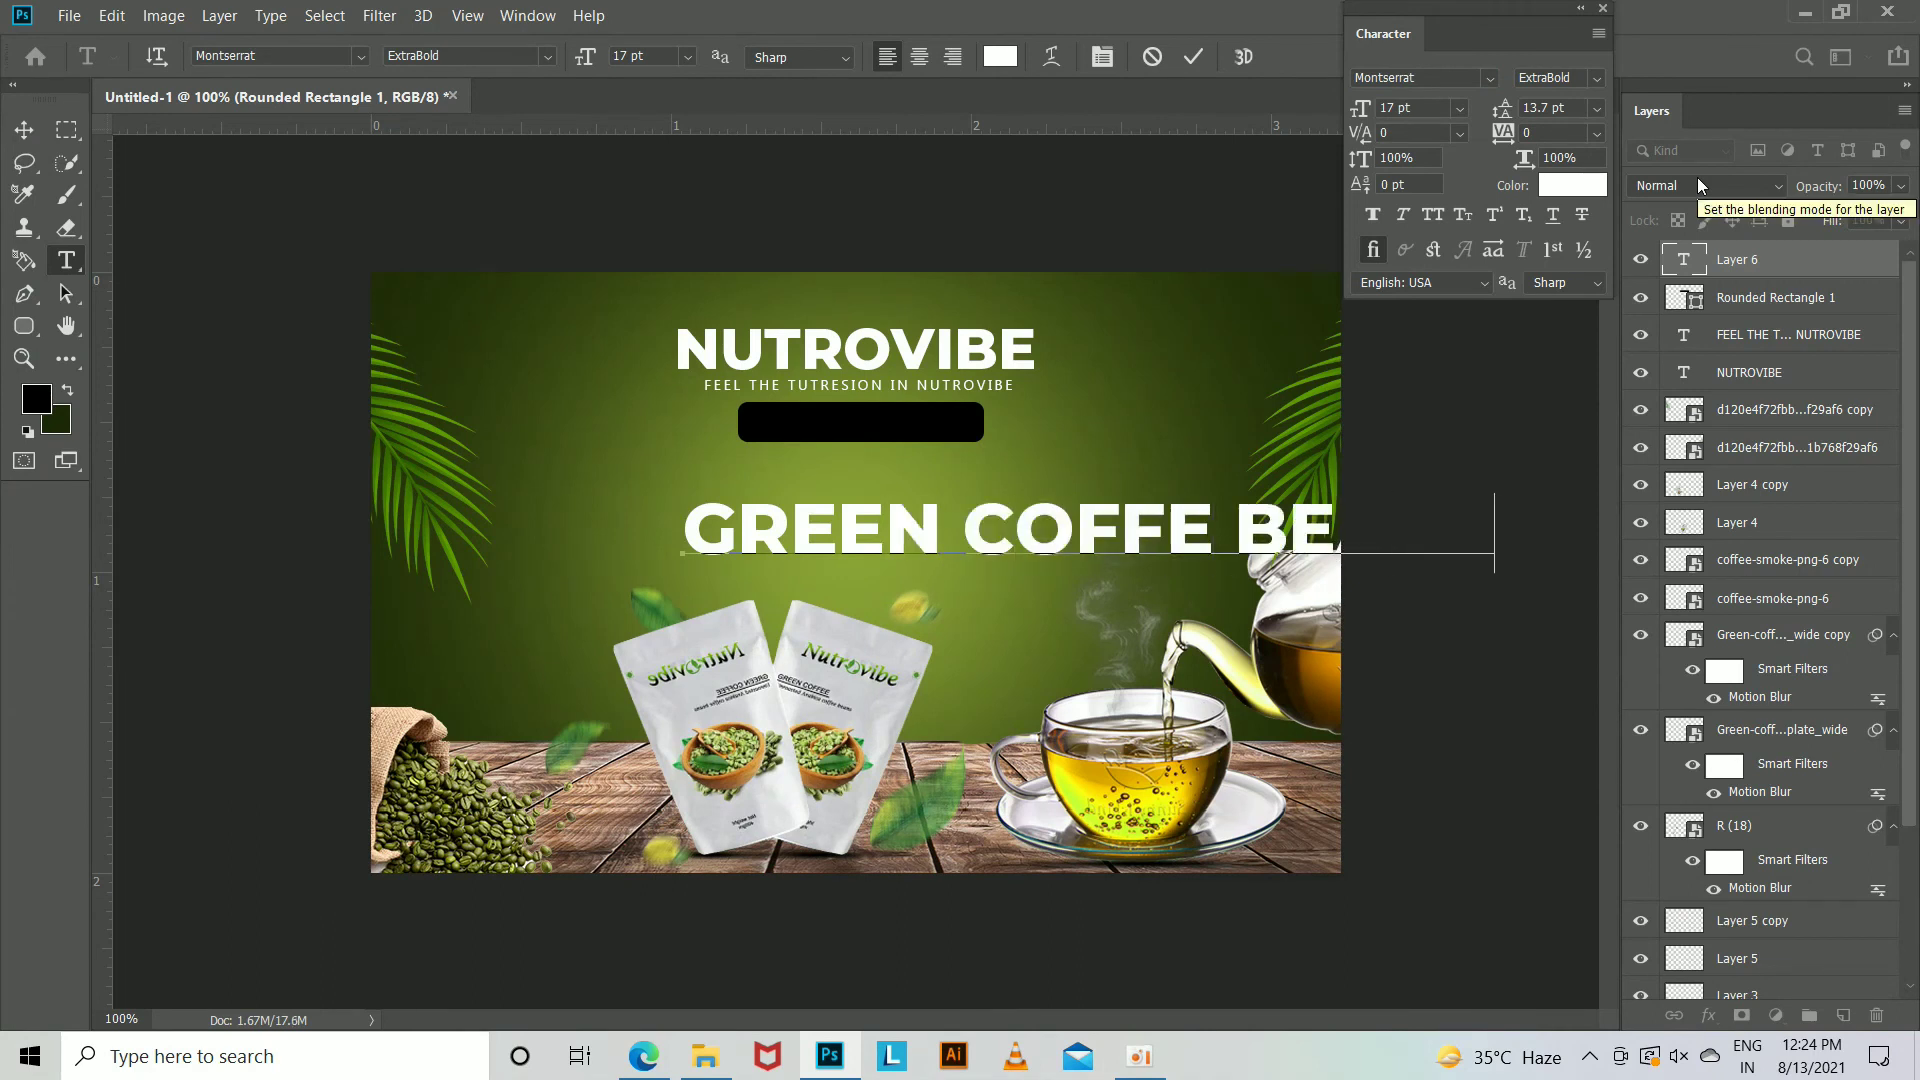
pyautogui.hotkey('ctrl', 'Return')
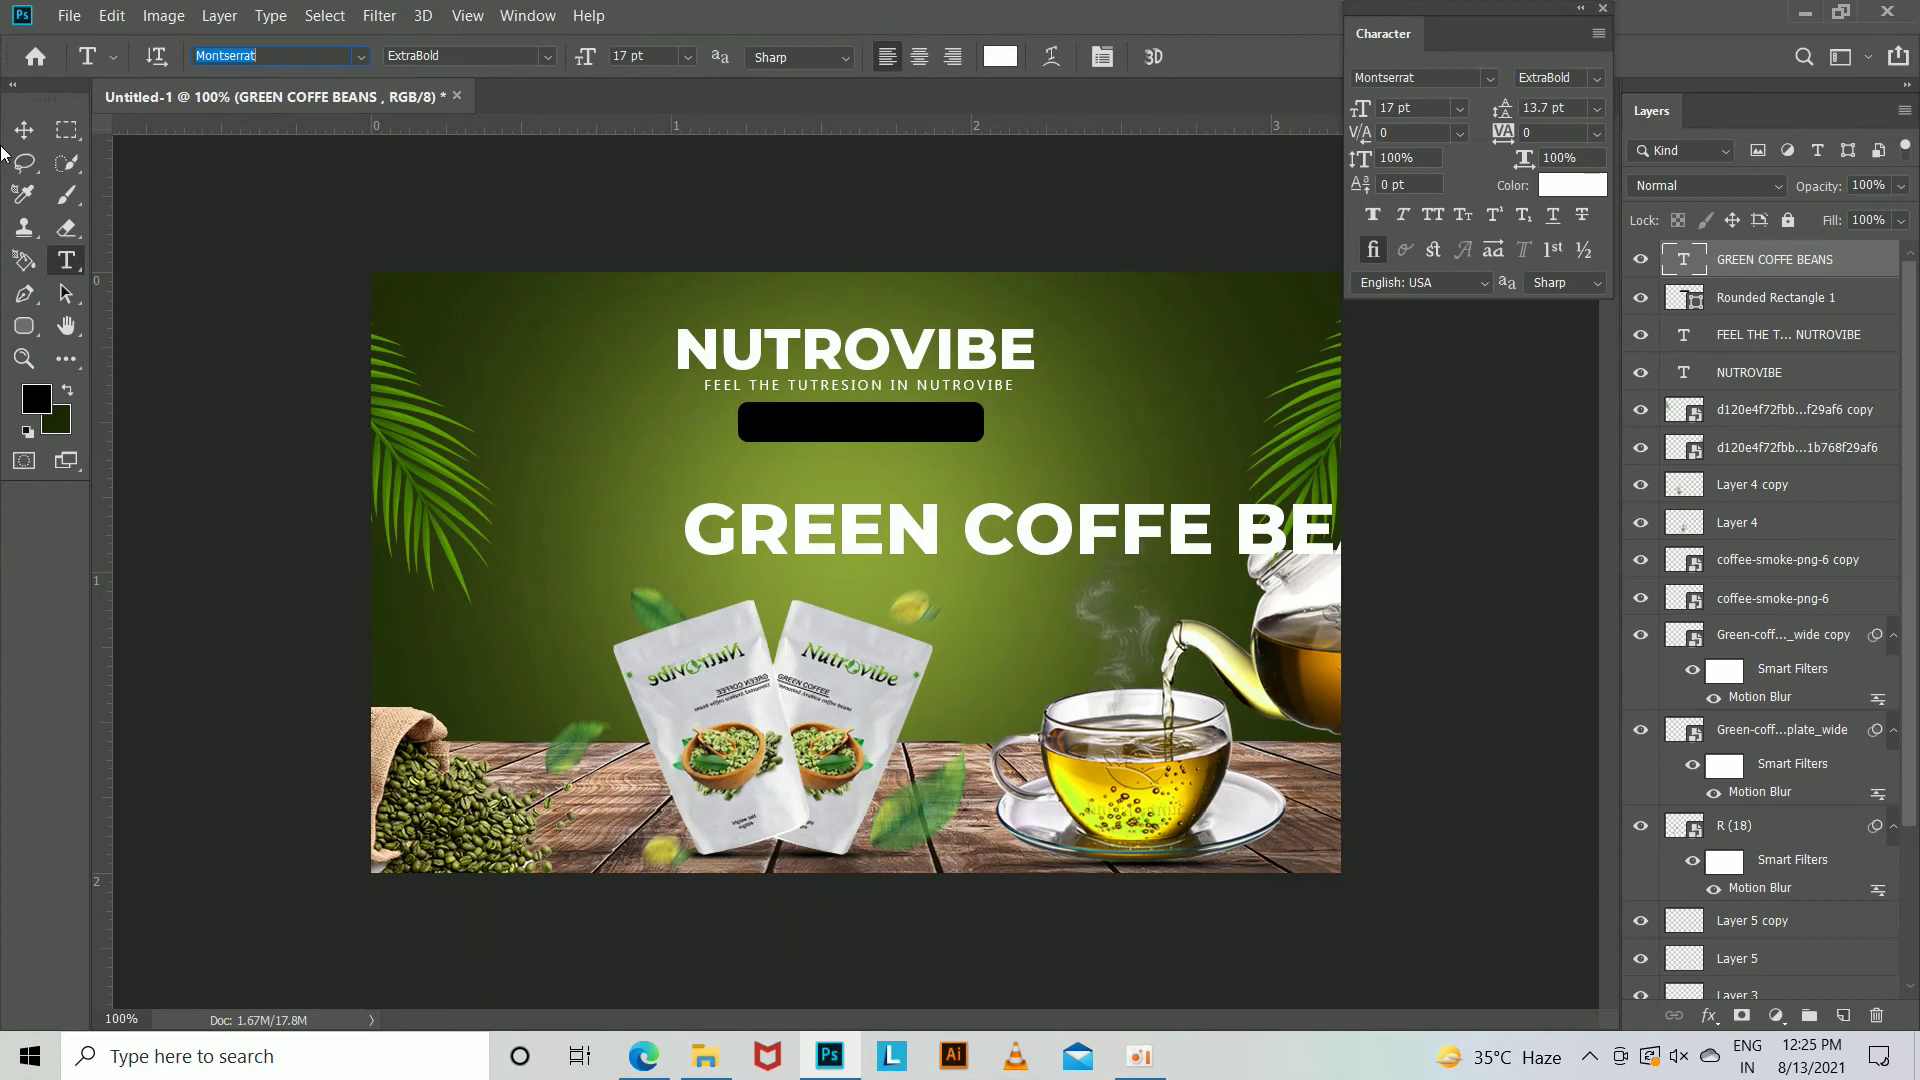
# Scale the GREEN COFFE BEANS text down and place it onto the black label.
pyautogui.click(24, 130)
pyautogui.hotkey('ctrl', 't')
pyautogui.moveTo(1000, 530); pyautogui.dragTo(829, 530)
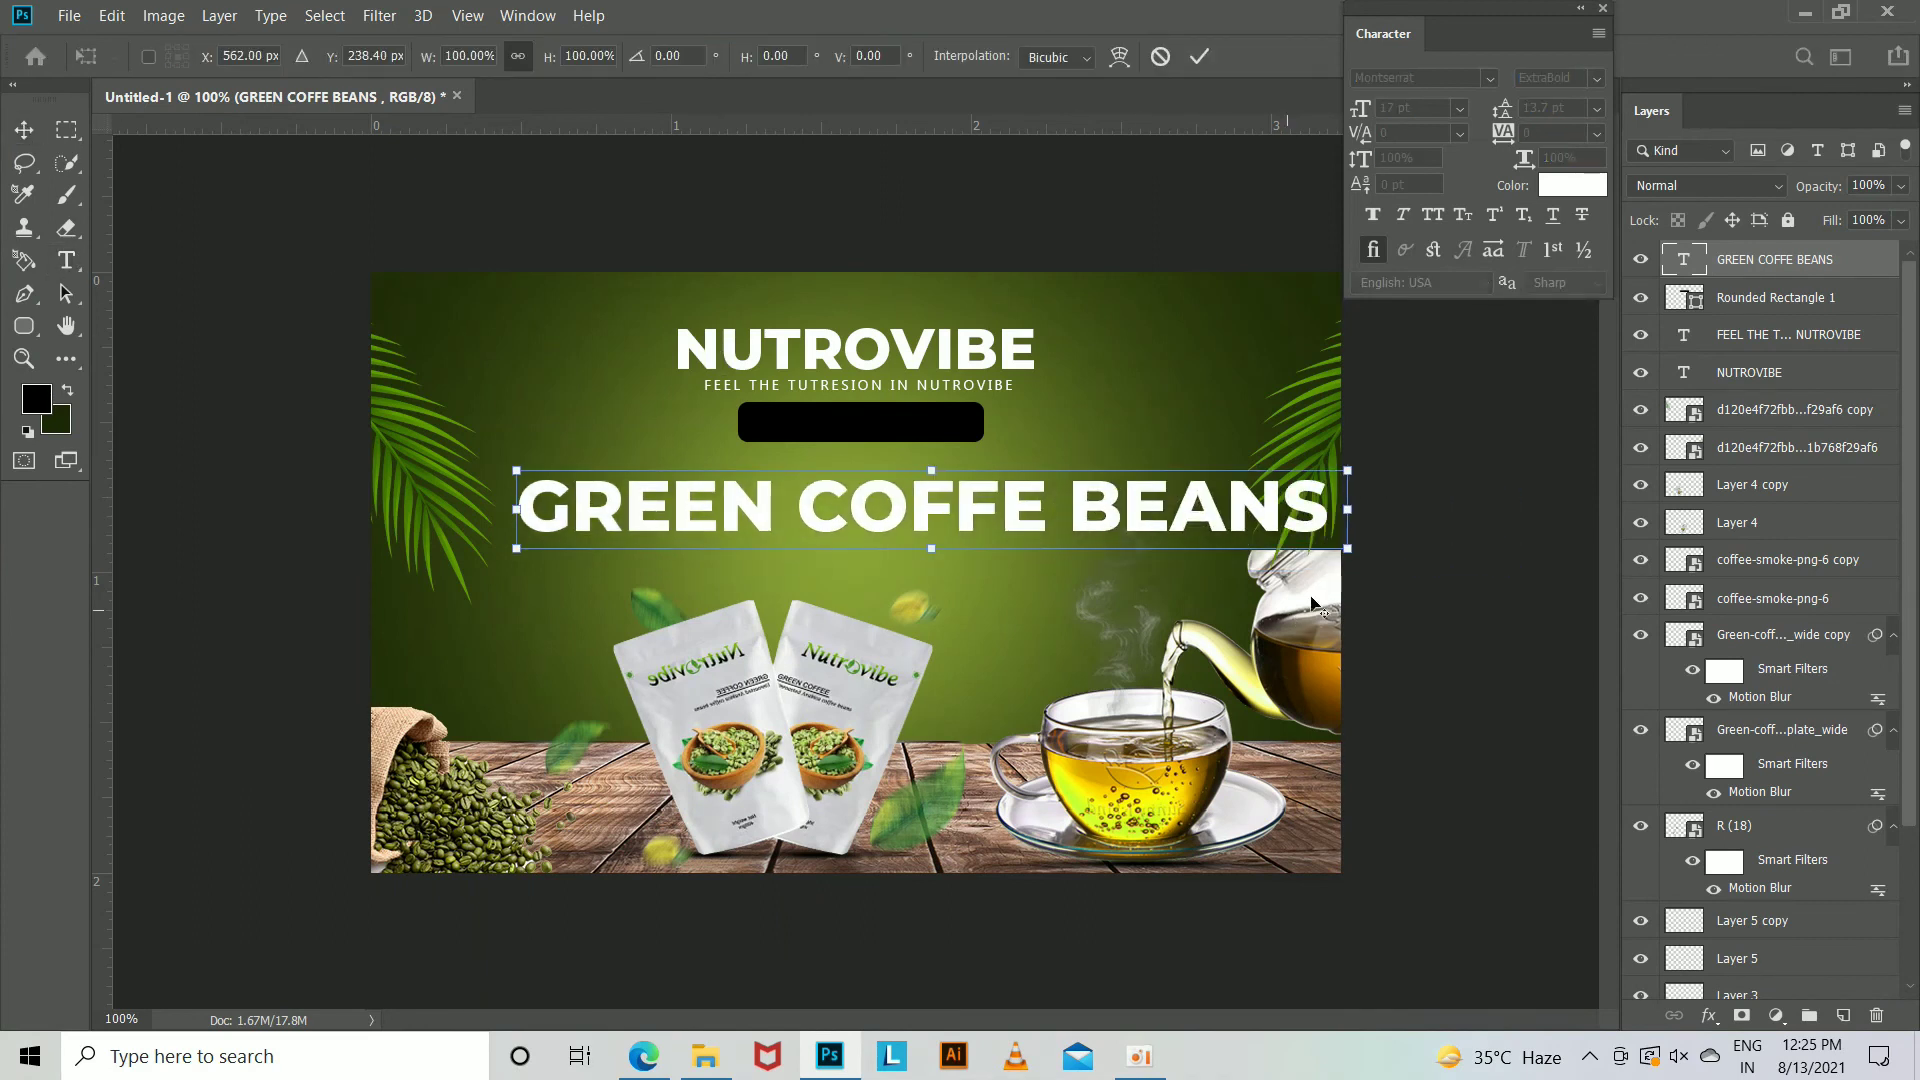
pyautogui.moveTo(1289, 548)
pyautogui.mouseDown()
pyautogui.moveTo(1060, 510)
pyautogui.moveTo(1045, 444)
pyautogui.moveTo(956, 435)
pyautogui.mouseUp()
pyautogui.press('Return')
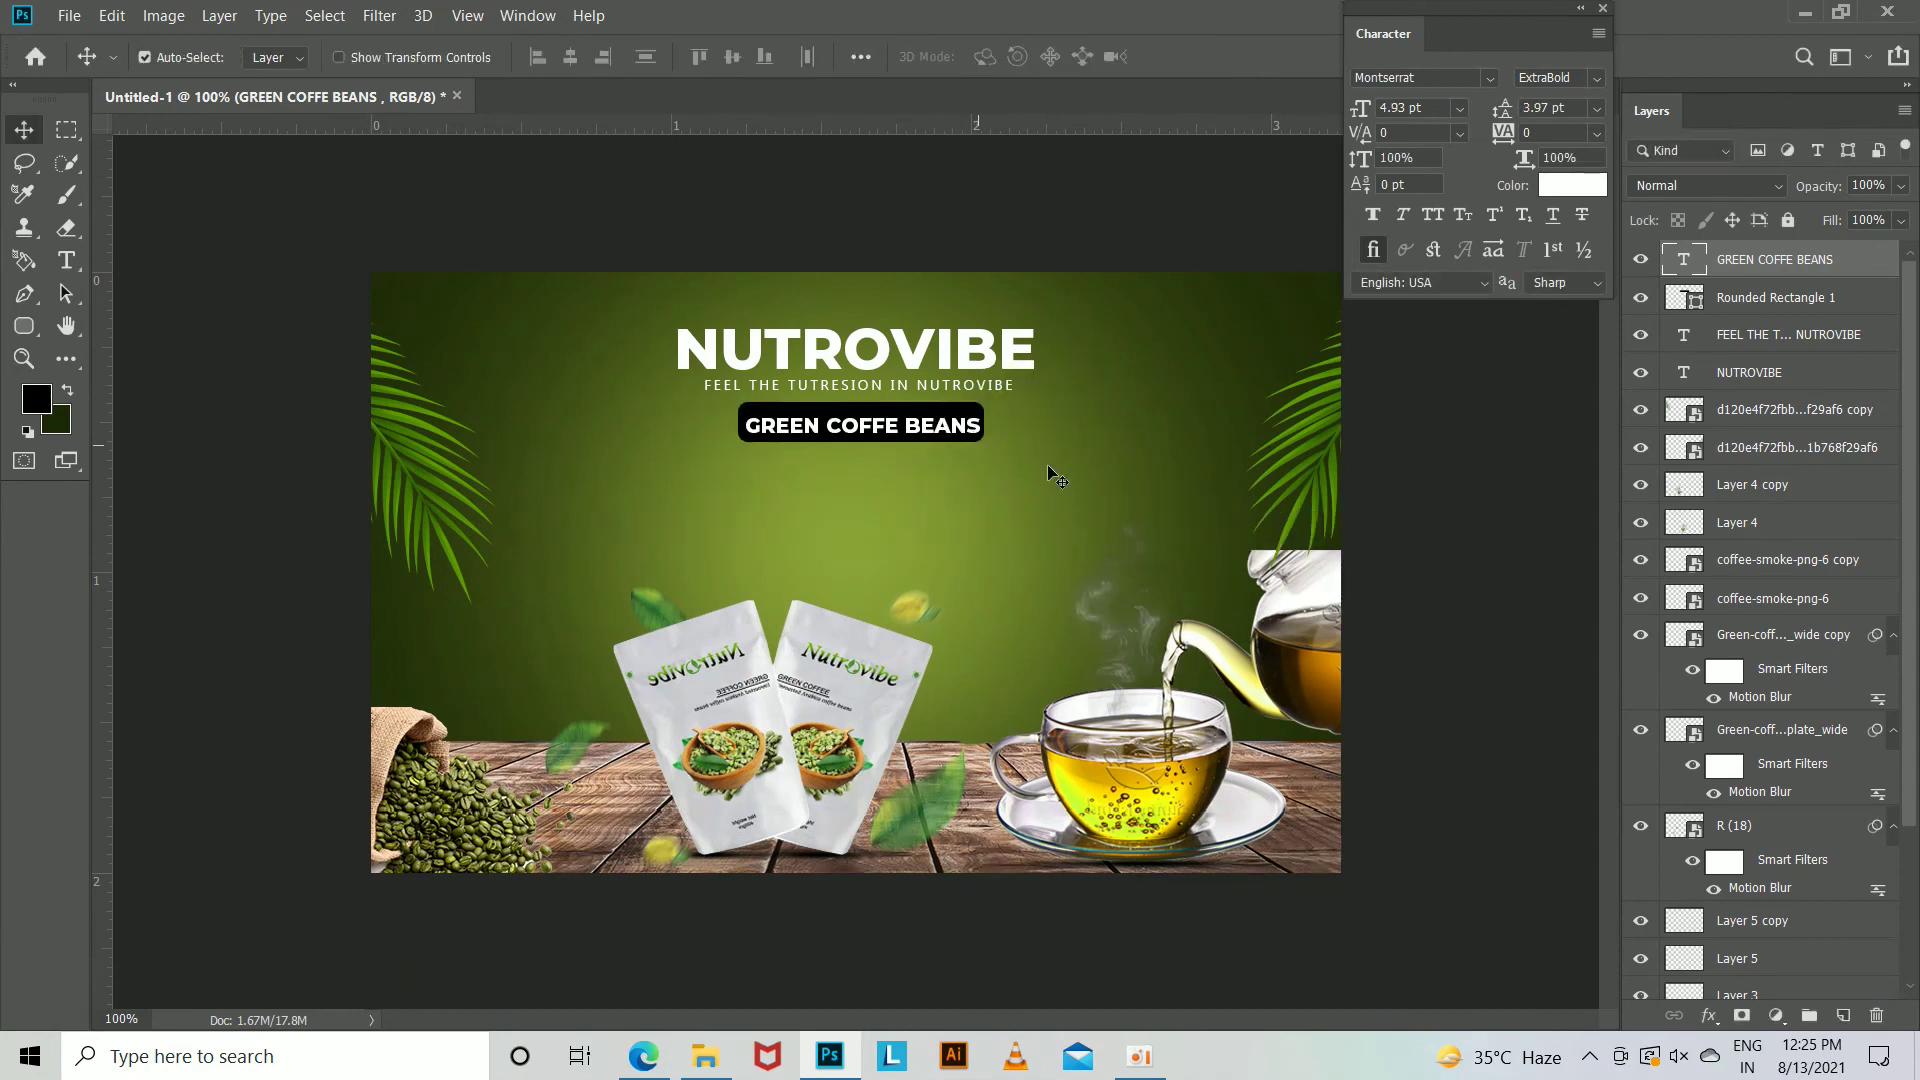
# Widen the black label to fit the text, nudge it into place, and close the character panel.
pyautogui.click(1774, 297)
pyautogui.hotkey('ctrl', 't')
pyautogui.moveTo(984, 423); pyautogui.dragTo(1009, 440)
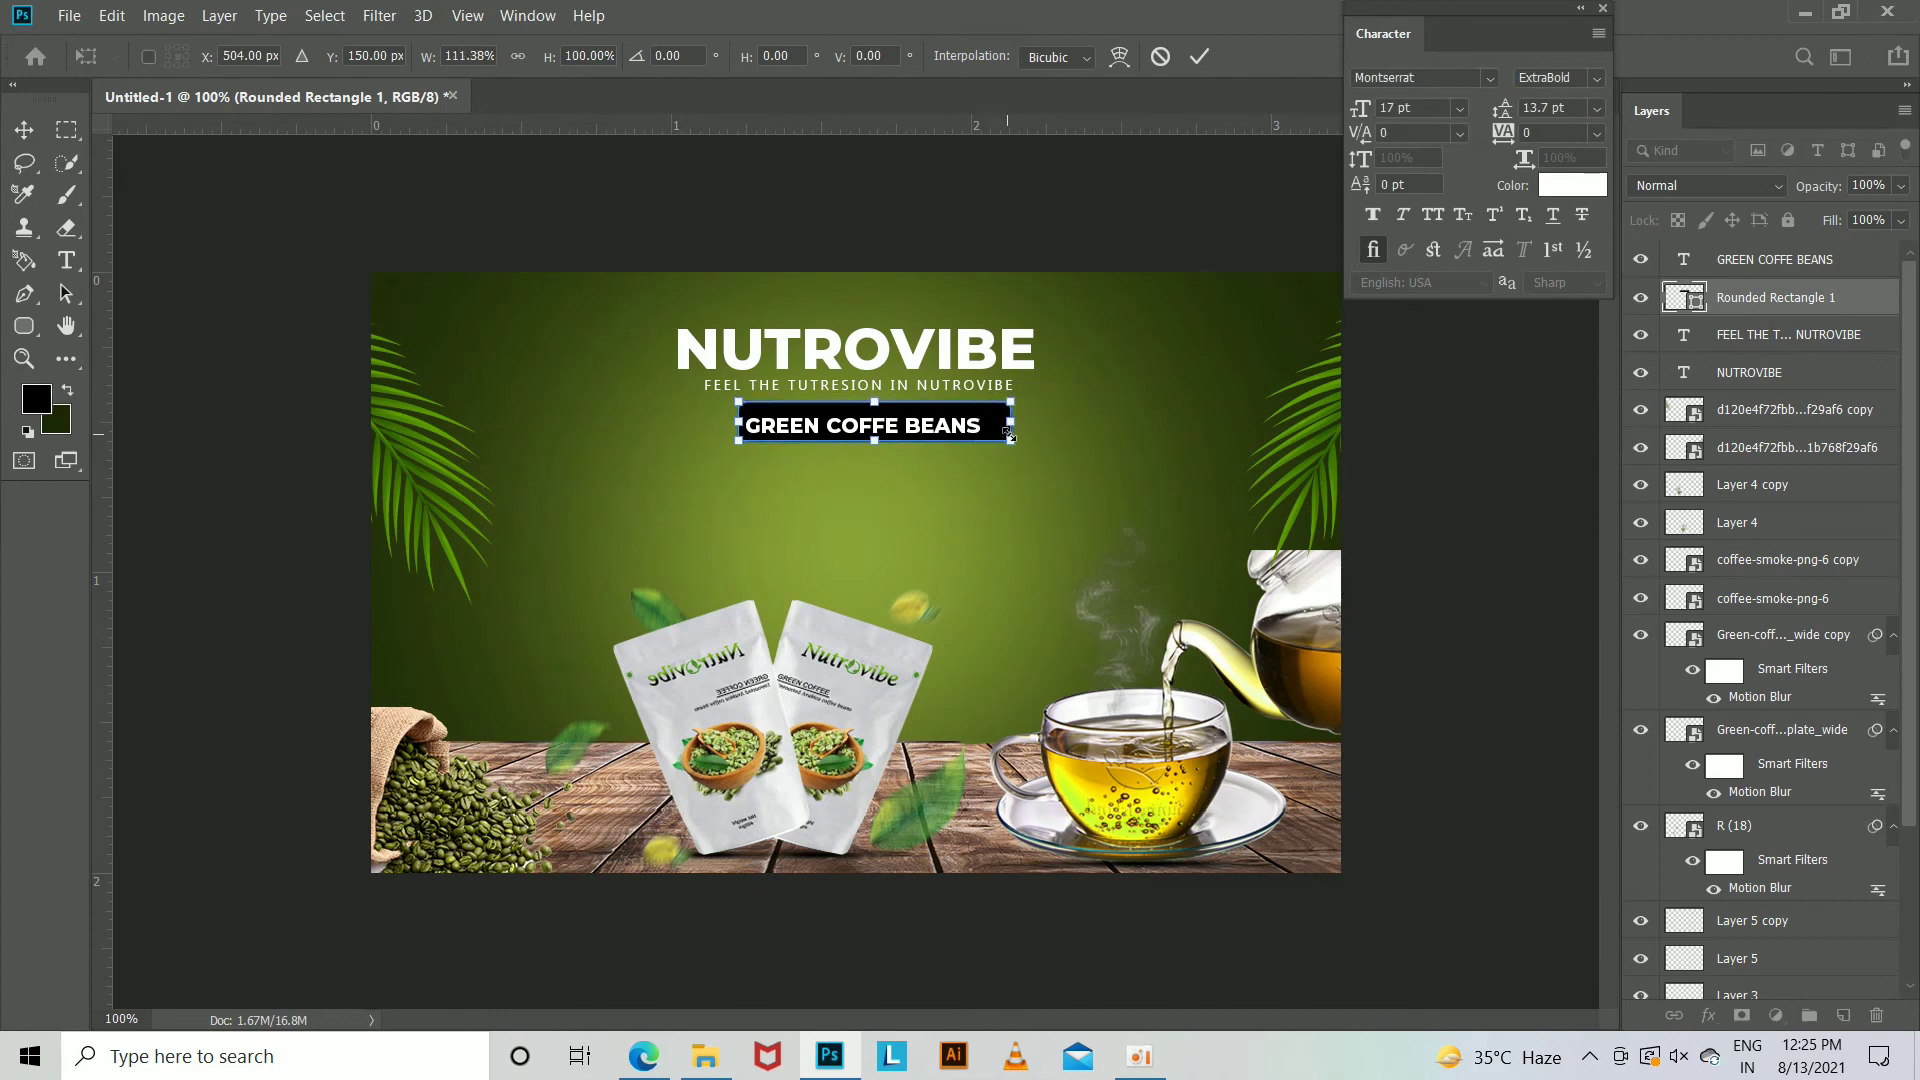
pyautogui.press('Return')
pyautogui.hotkey('shift', 'Left')
pyautogui.hotkey('shift', 'Left')
pyautogui.press('Right')
pyautogui.press('Right')
pyautogui.press('Right')
pyautogui.press('Right')
pyautogui.press('Right')
pyautogui.press('Right')
pyautogui.press('Right')
pyautogui.press('Right')
pyautogui.press('Right')
pyautogui.press('Down')
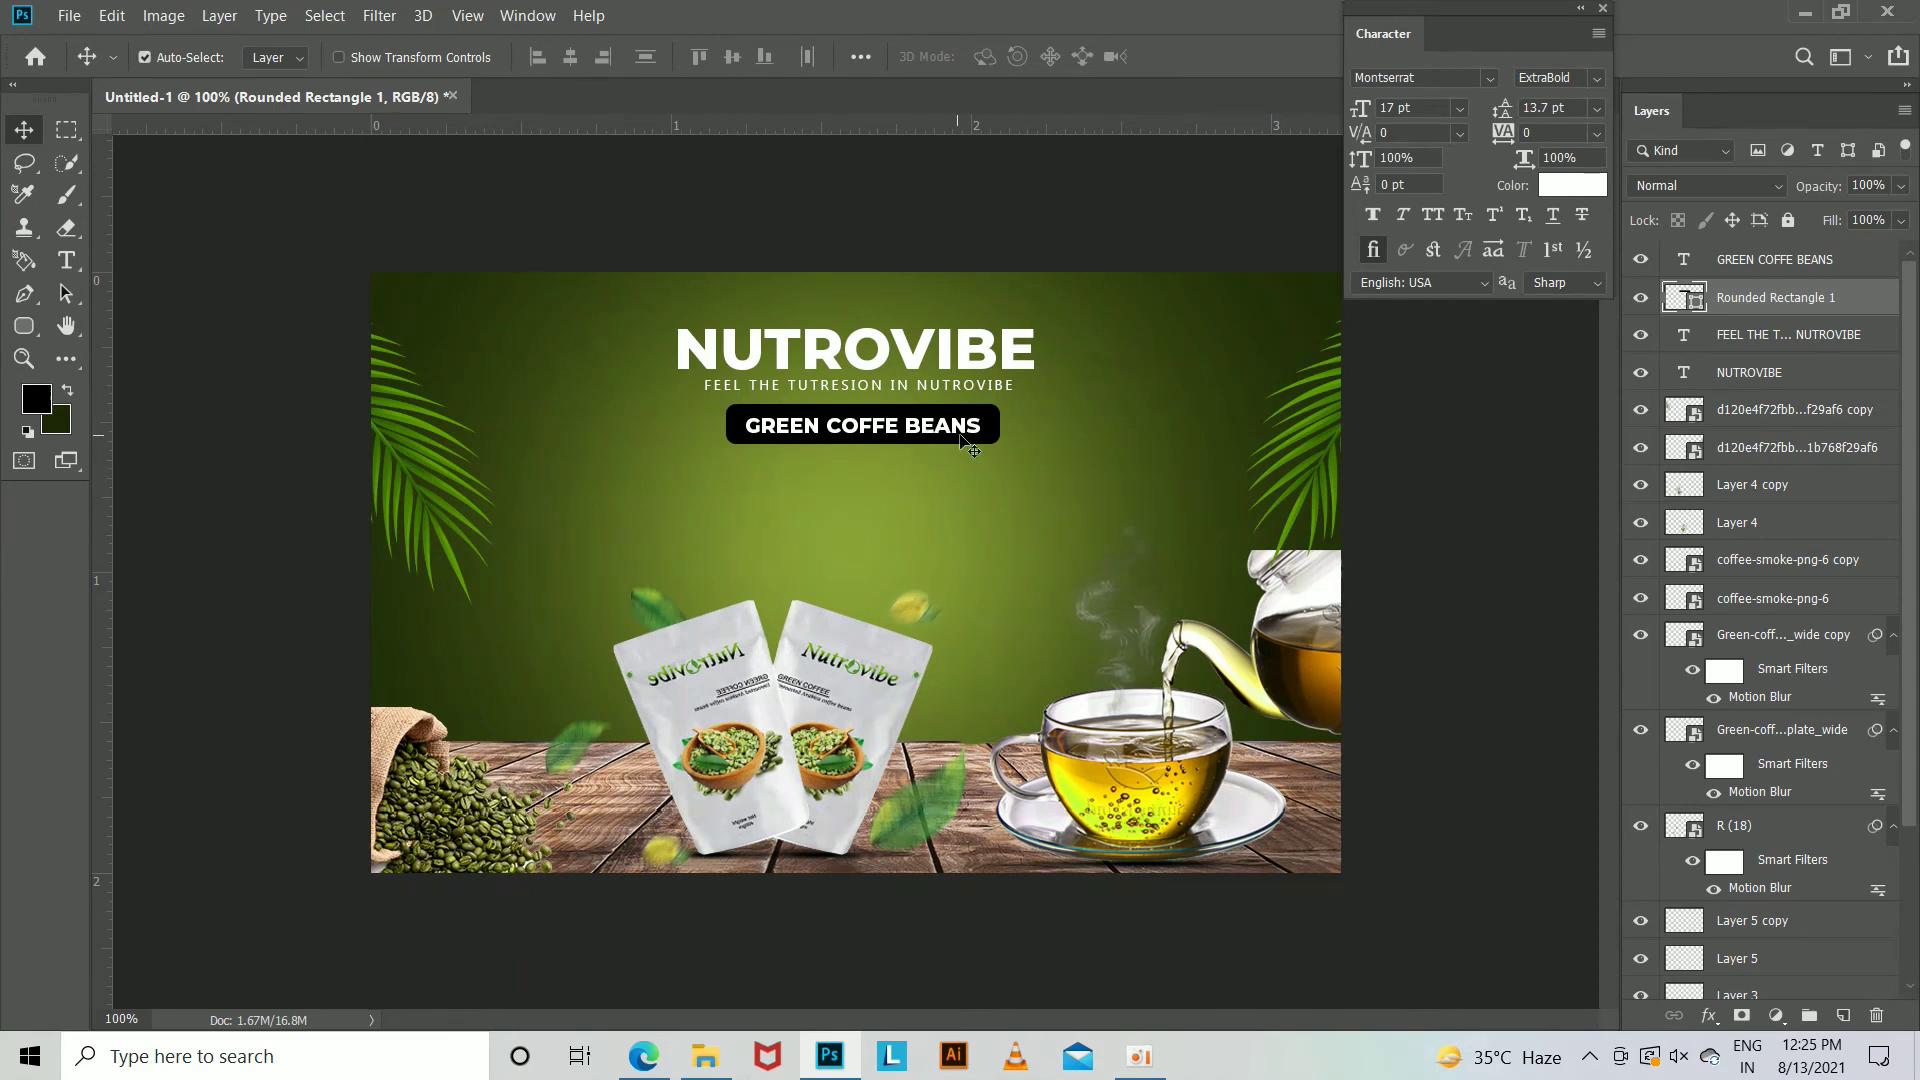
pyautogui.click(1600, 10)
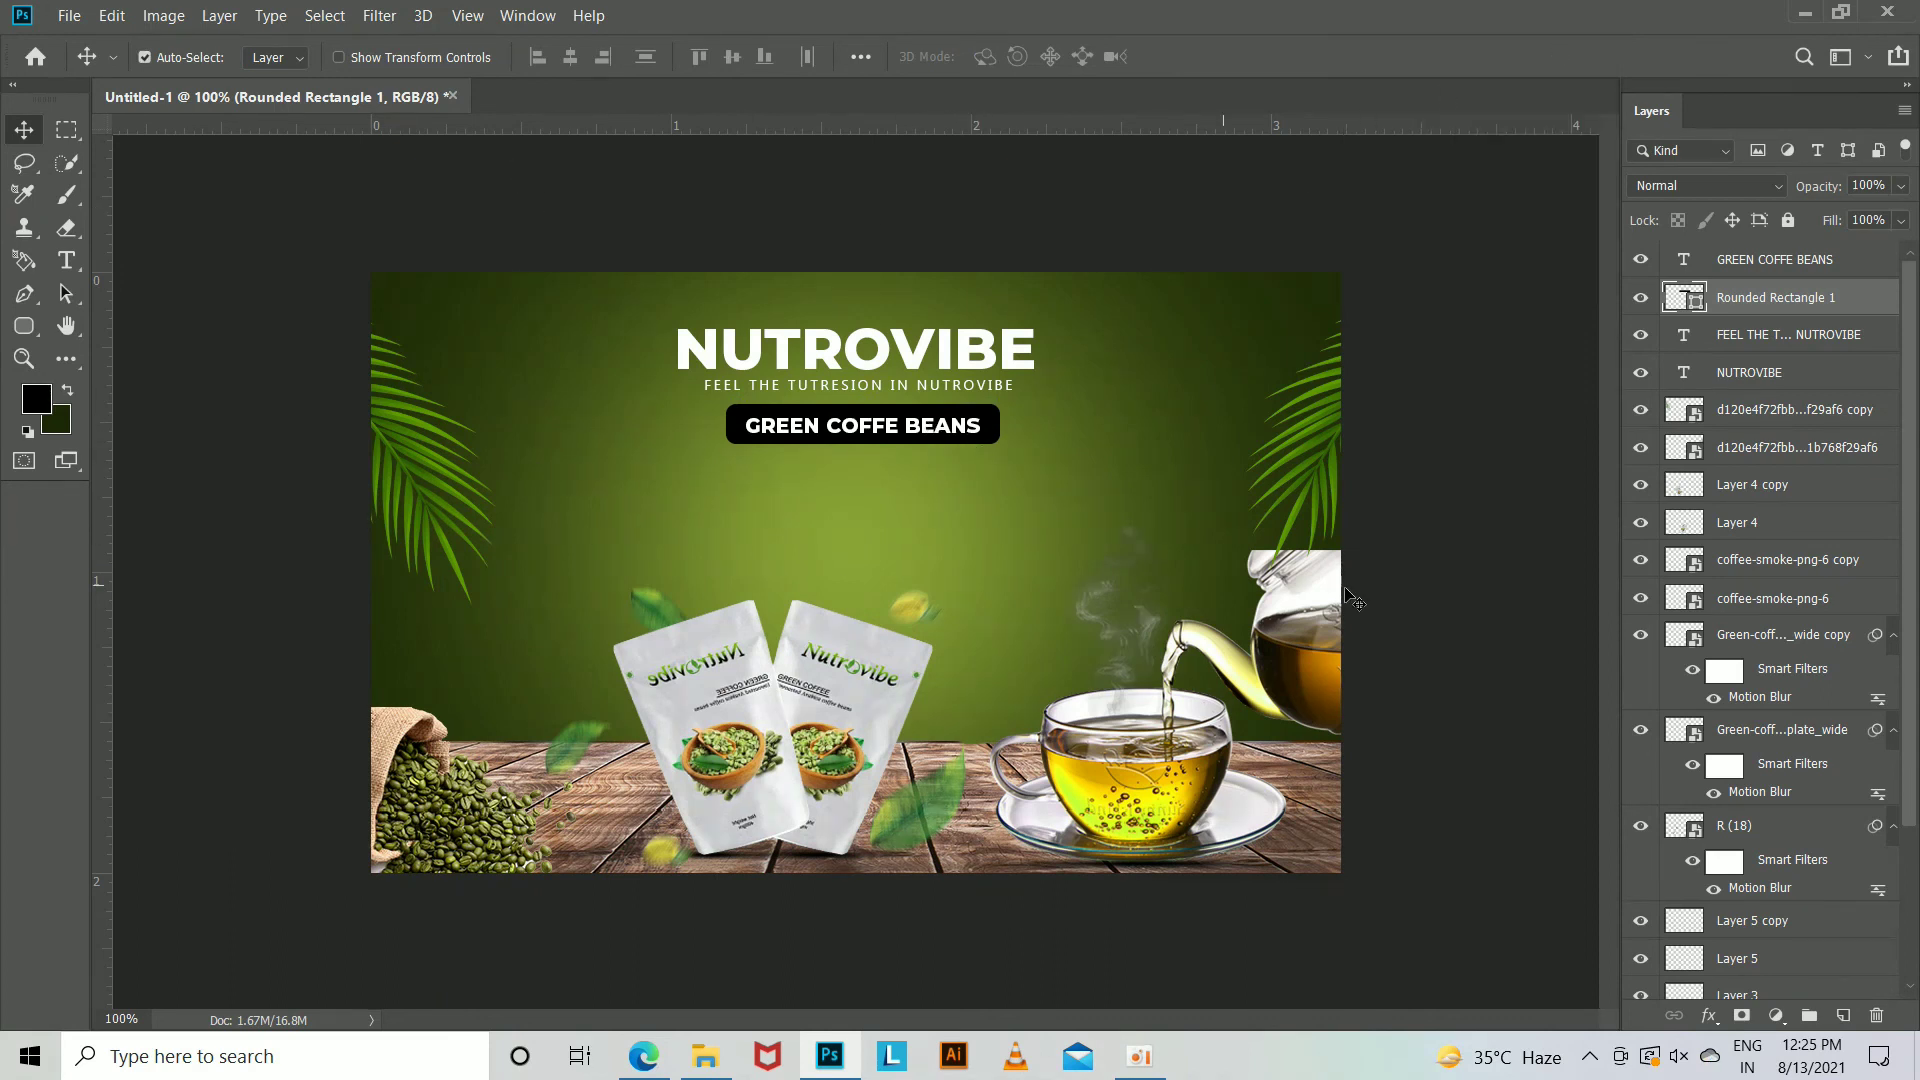
# Shrink Layer 4 copy through Layer 5 to about 90% and move them down-right.
pyautogui.click(805, 725)
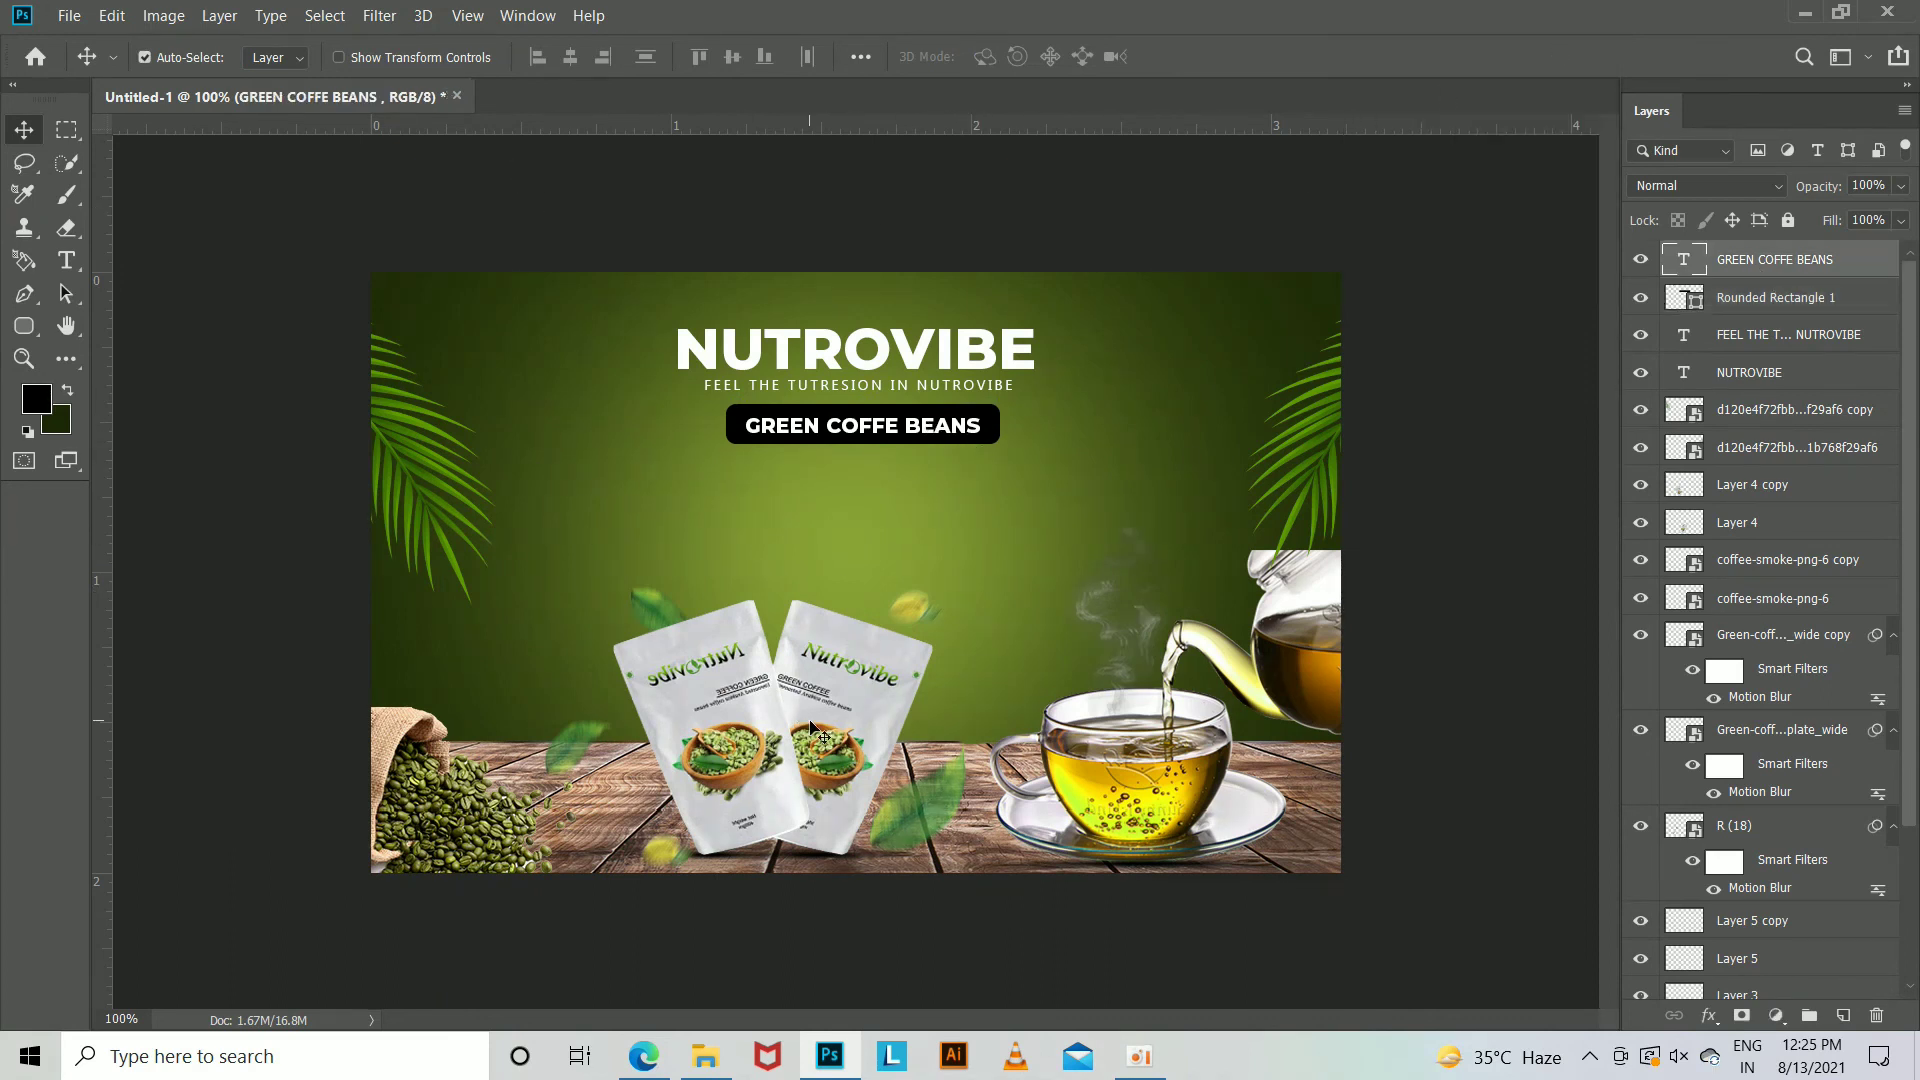
pyautogui.hotkey('alt', ']')
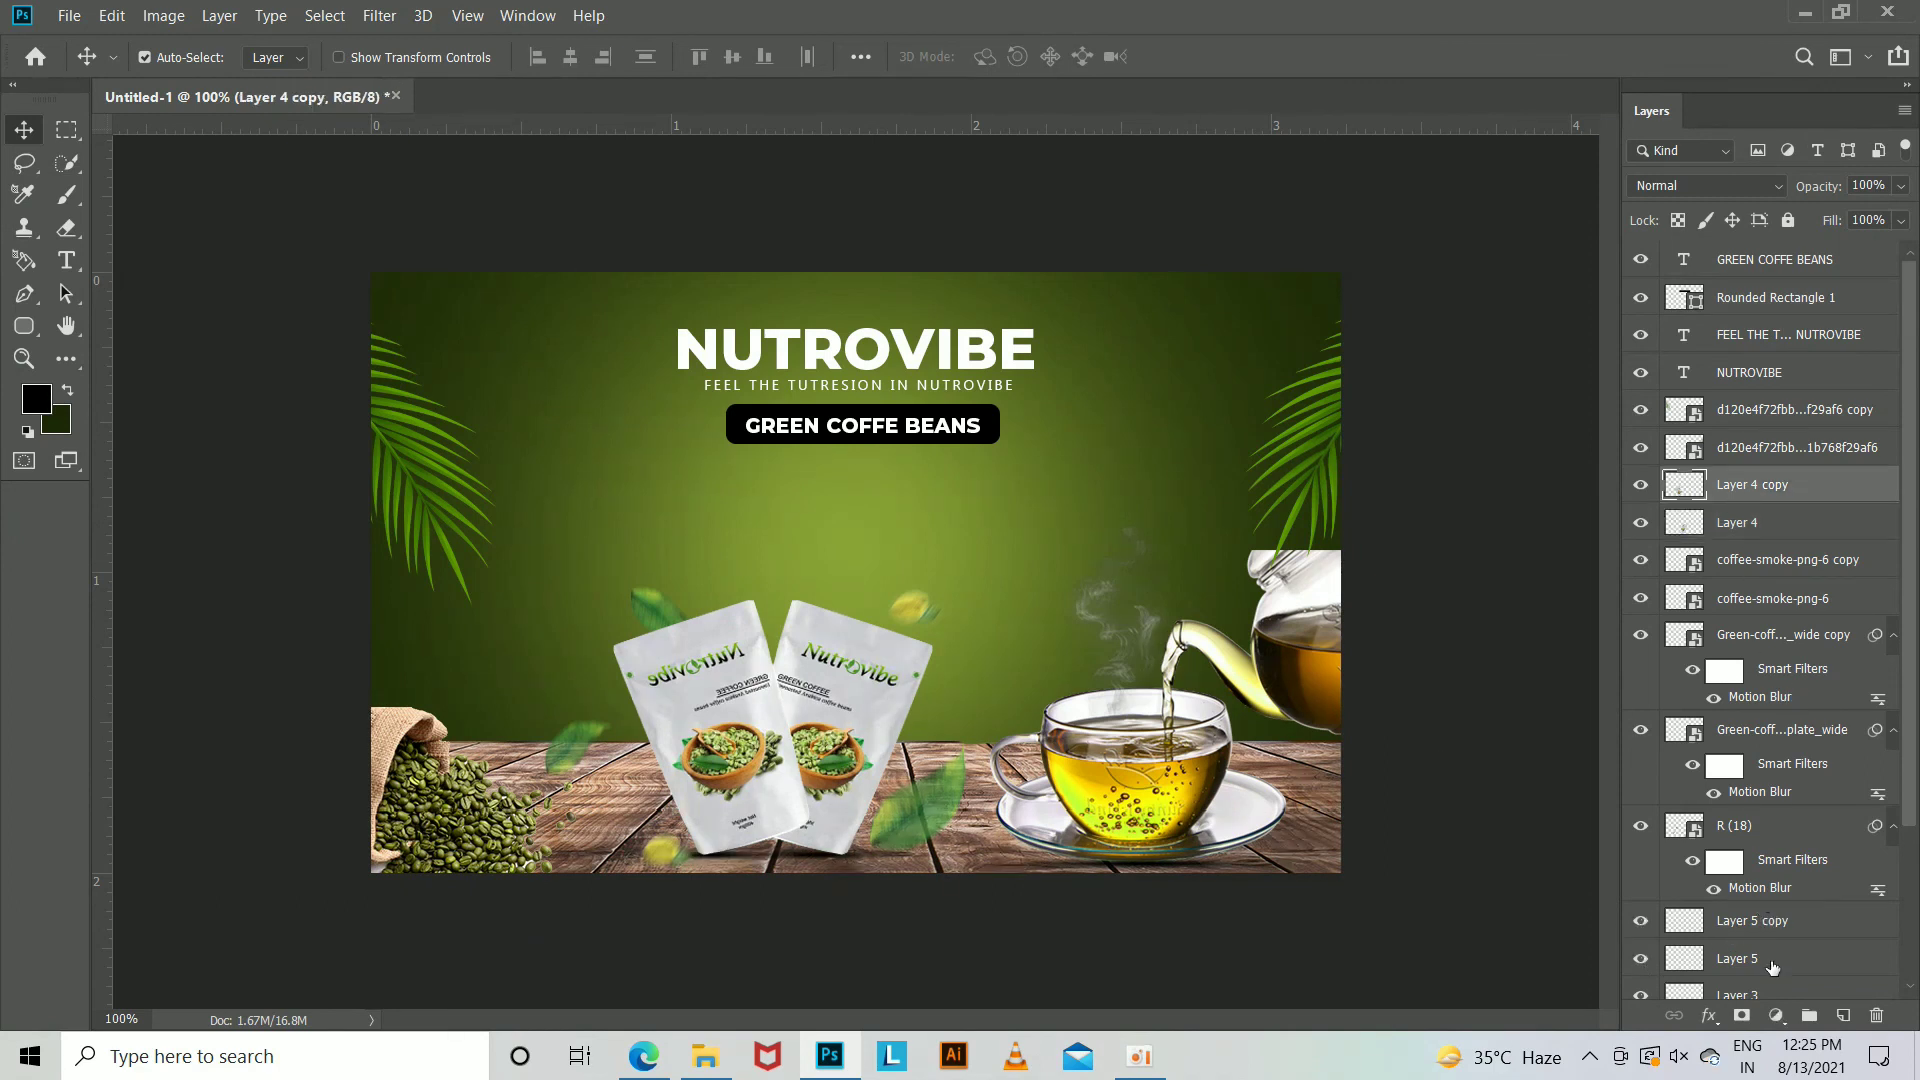
pyautogui.keyDown('shift'); pyautogui.click(1763, 962); pyautogui.keyUp('shift')
pyautogui.hotkey('ctrl', 't')
pyautogui.click(1035, 432)
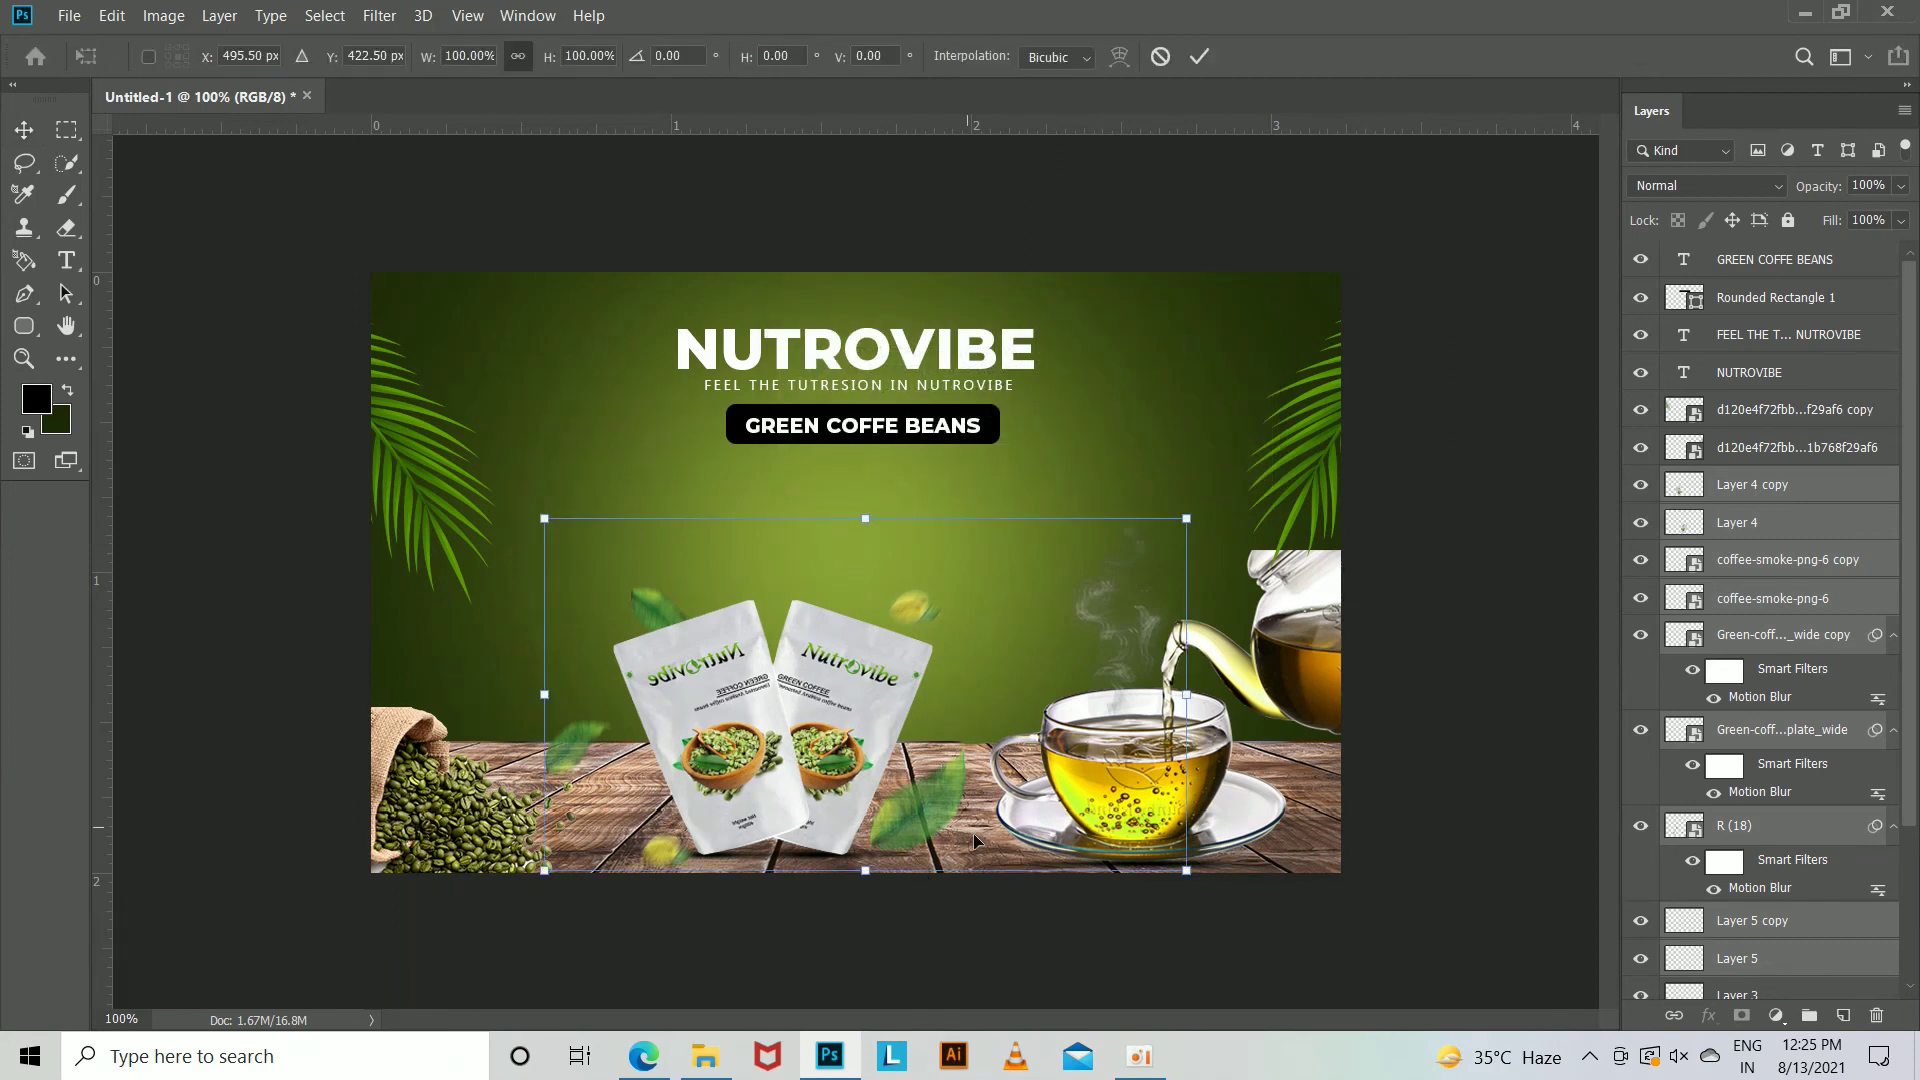
pyautogui.moveTo(1185, 871); pyautogui.dragTo(1122, 835)
pyautogui.moveTo(868, 745); pyautogui.dragTo(897, 778)
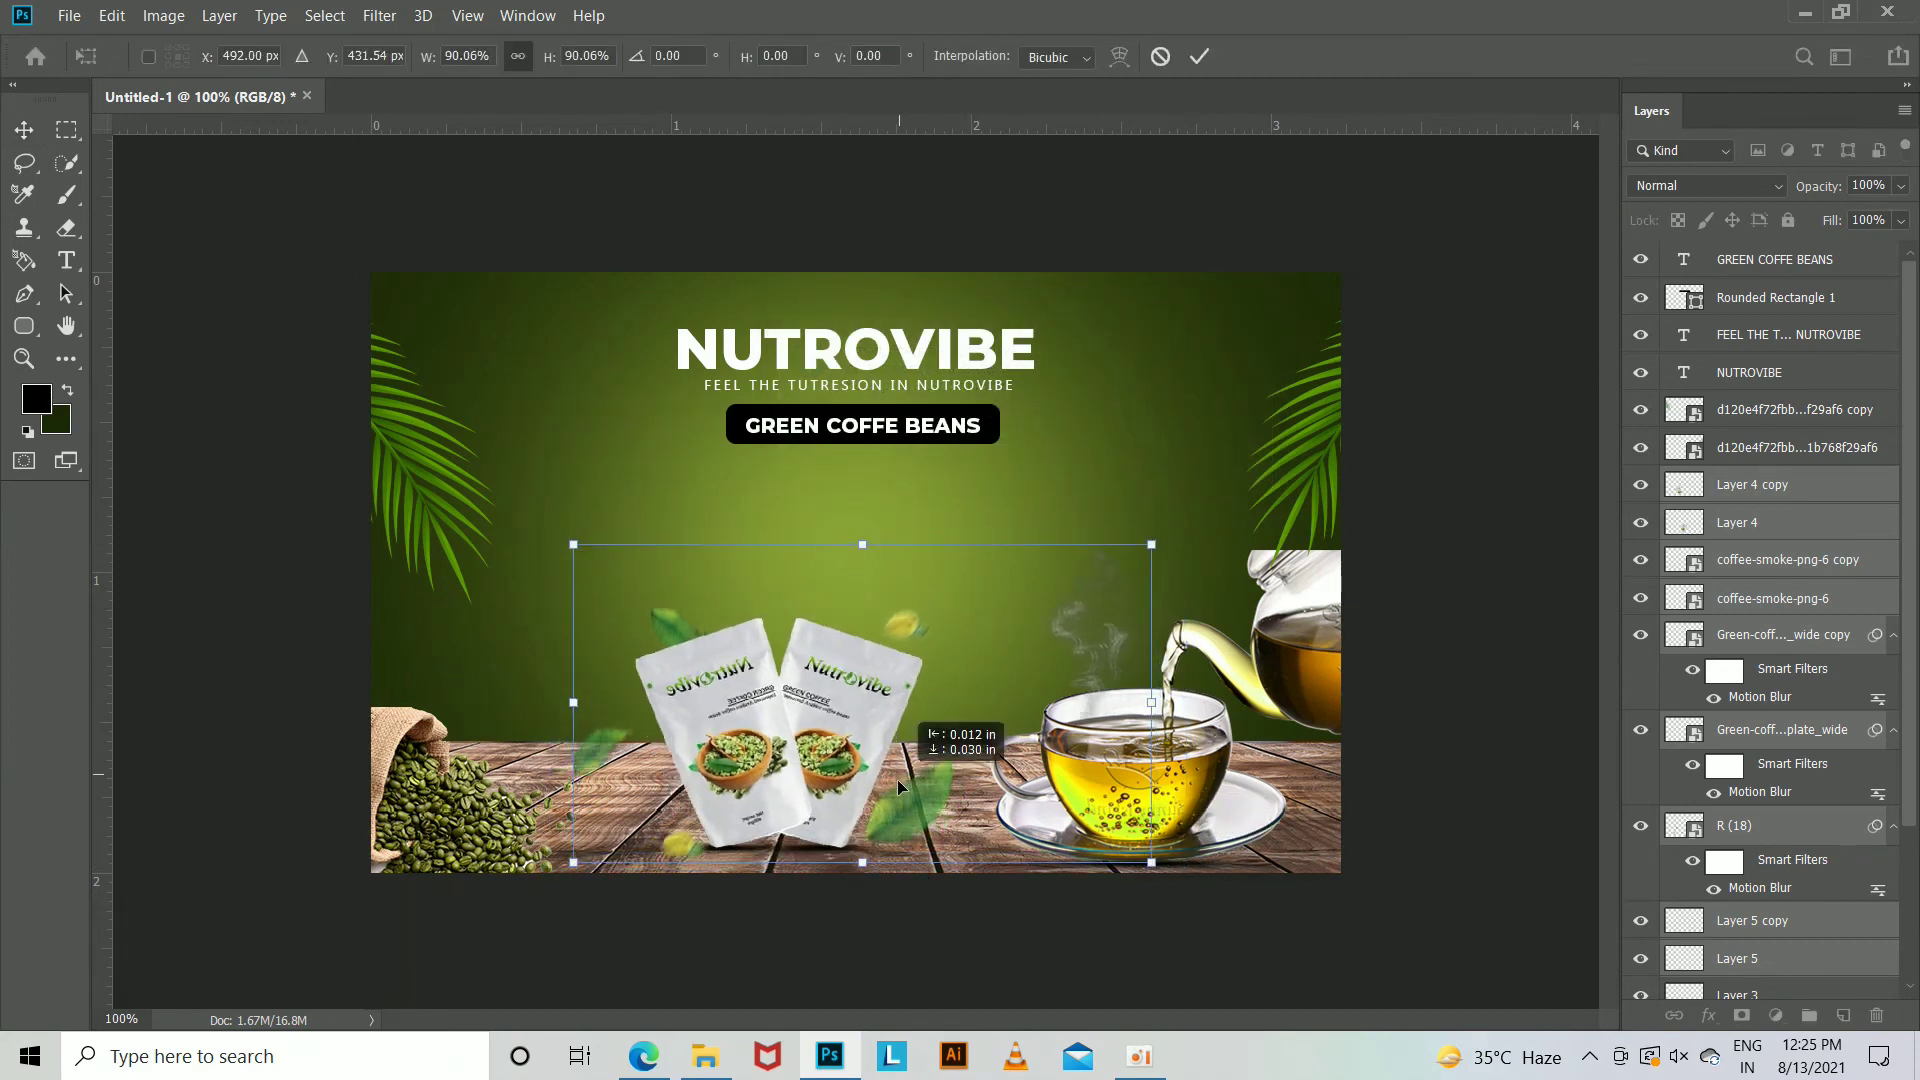
pyautogui.press('Return')
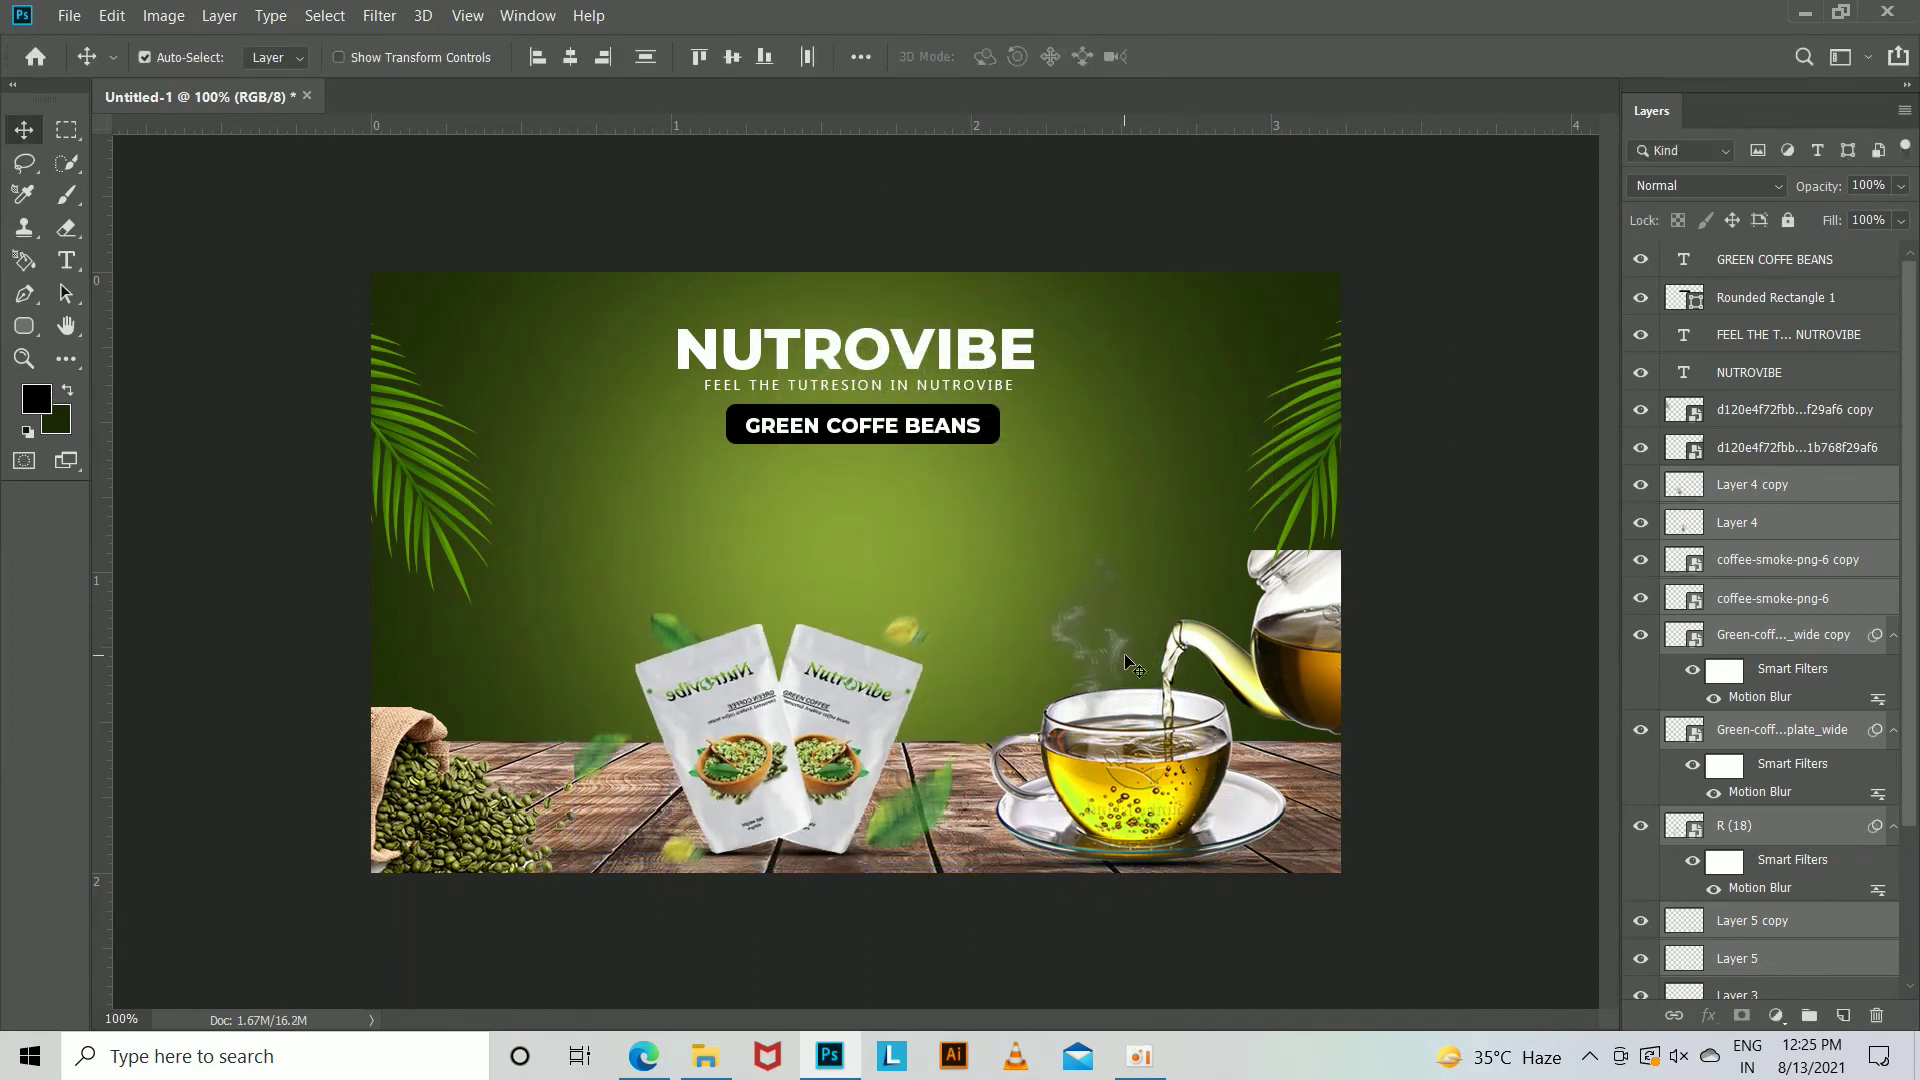
# Shift the steam above the cup to the right.
pyautogui.click(1124, 652)
pyautogui.moveTo(1112, 644)
pyautogui.mouseDown()
pyautogui.moveTo(1144, 648)
pyautogui.moveTo(1110, 625)
pyautogui.mouseUp()
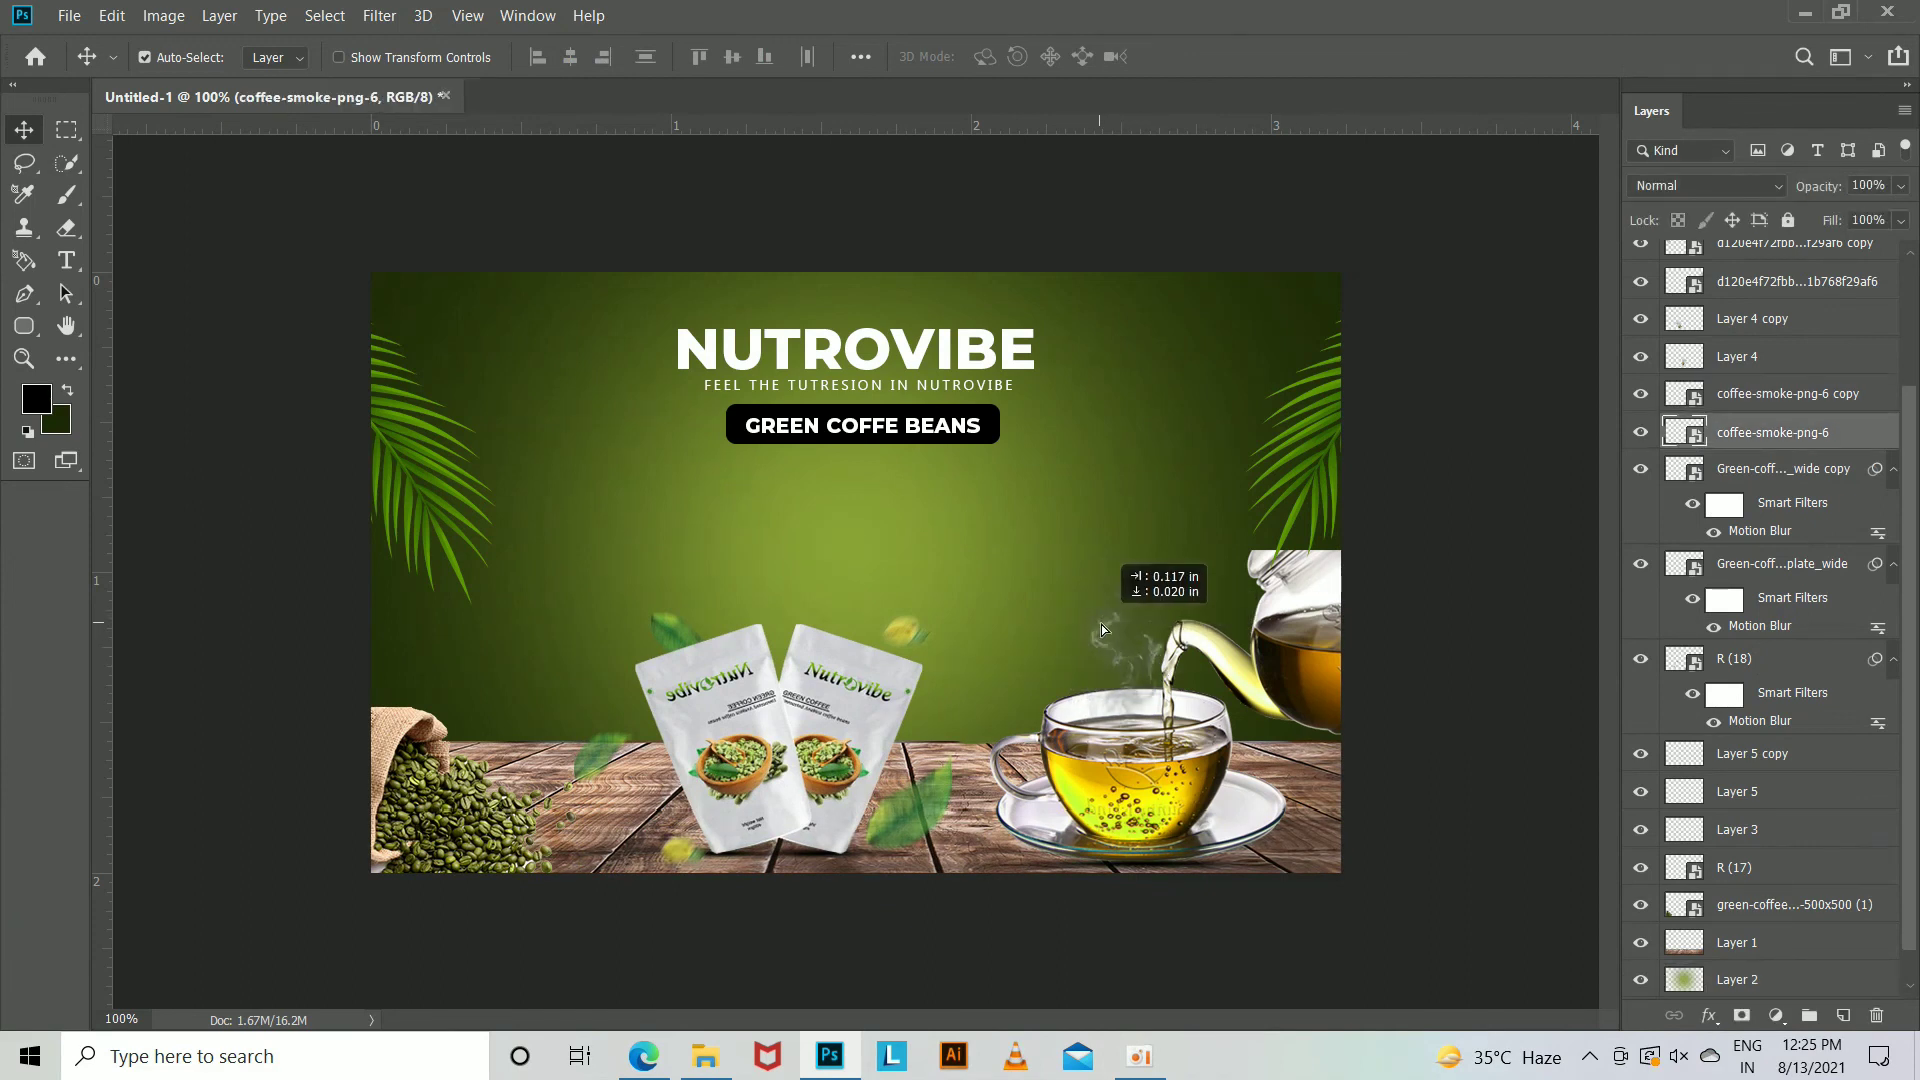
pyautogui.keyDown('shift'); pyautogui.click(1726, 400); pyautogui.keyUp('shift')
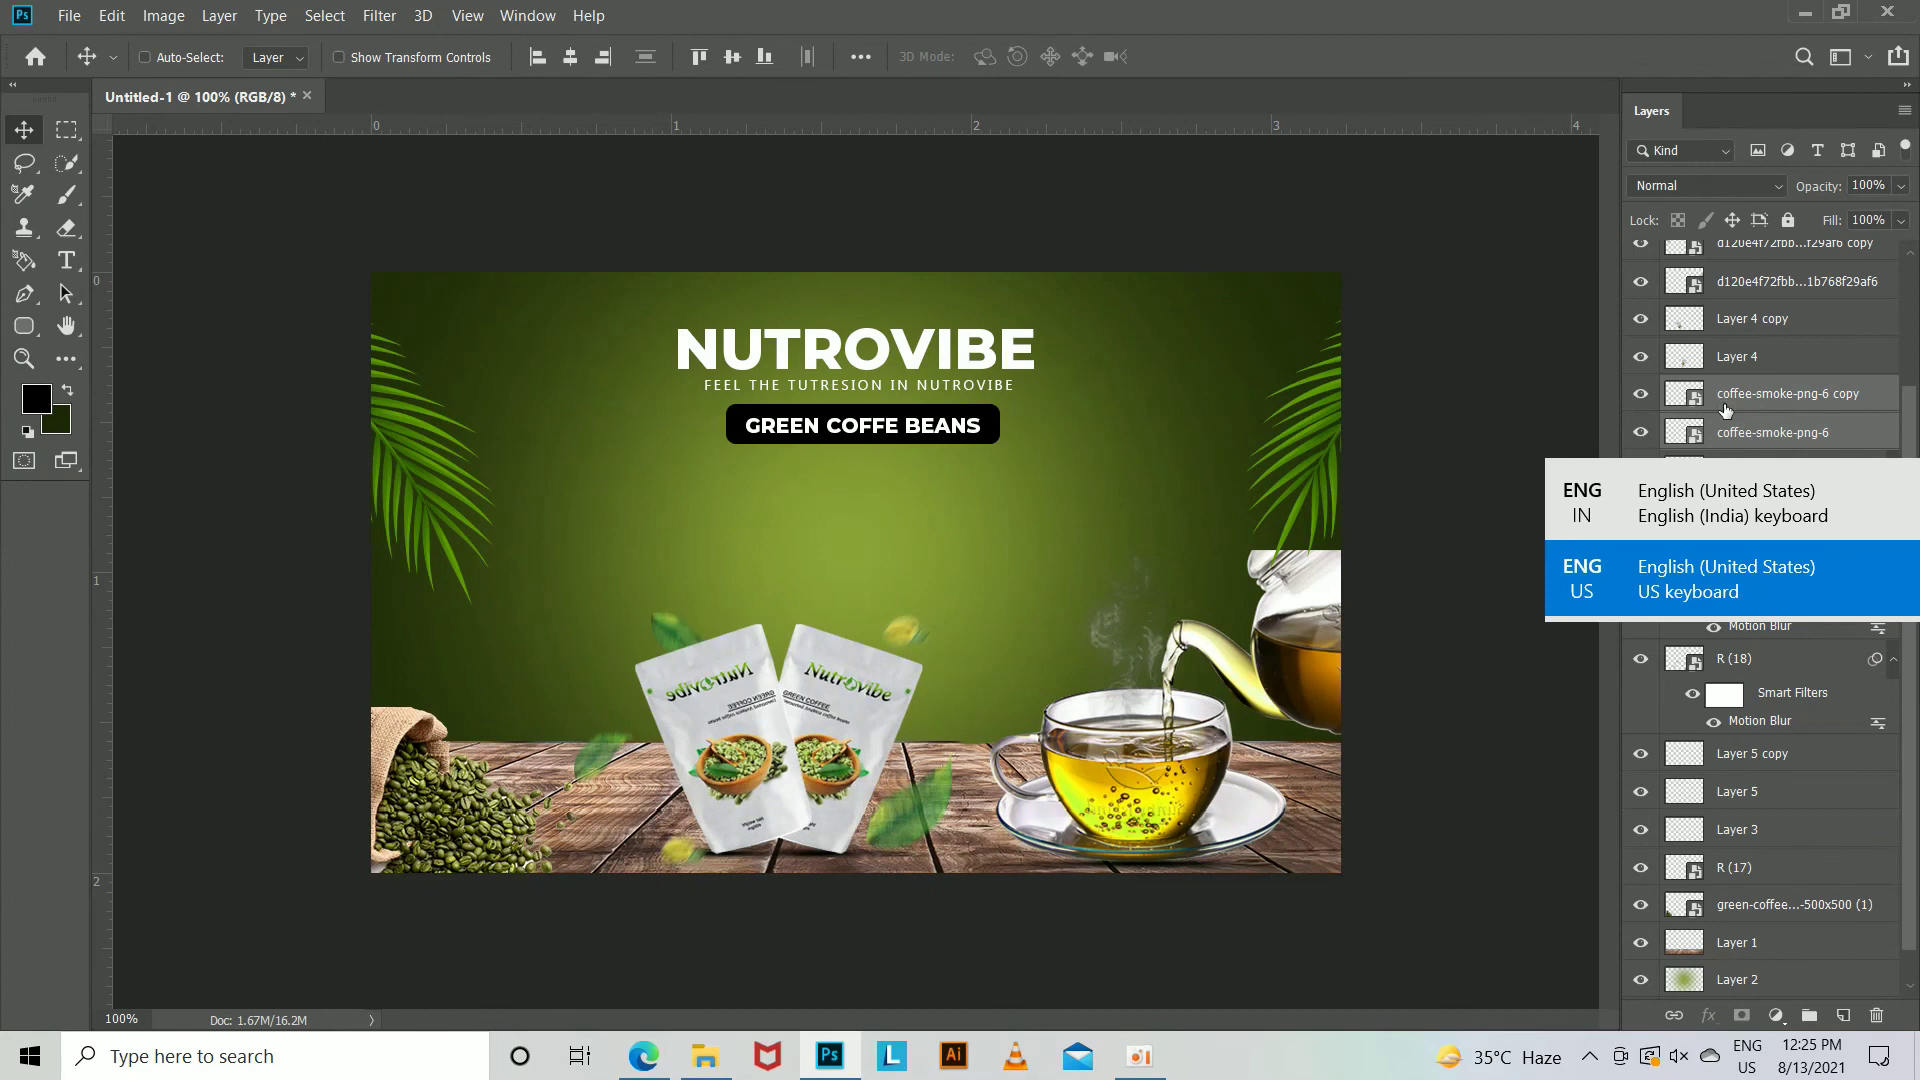
pyautogui.press('ctrl')
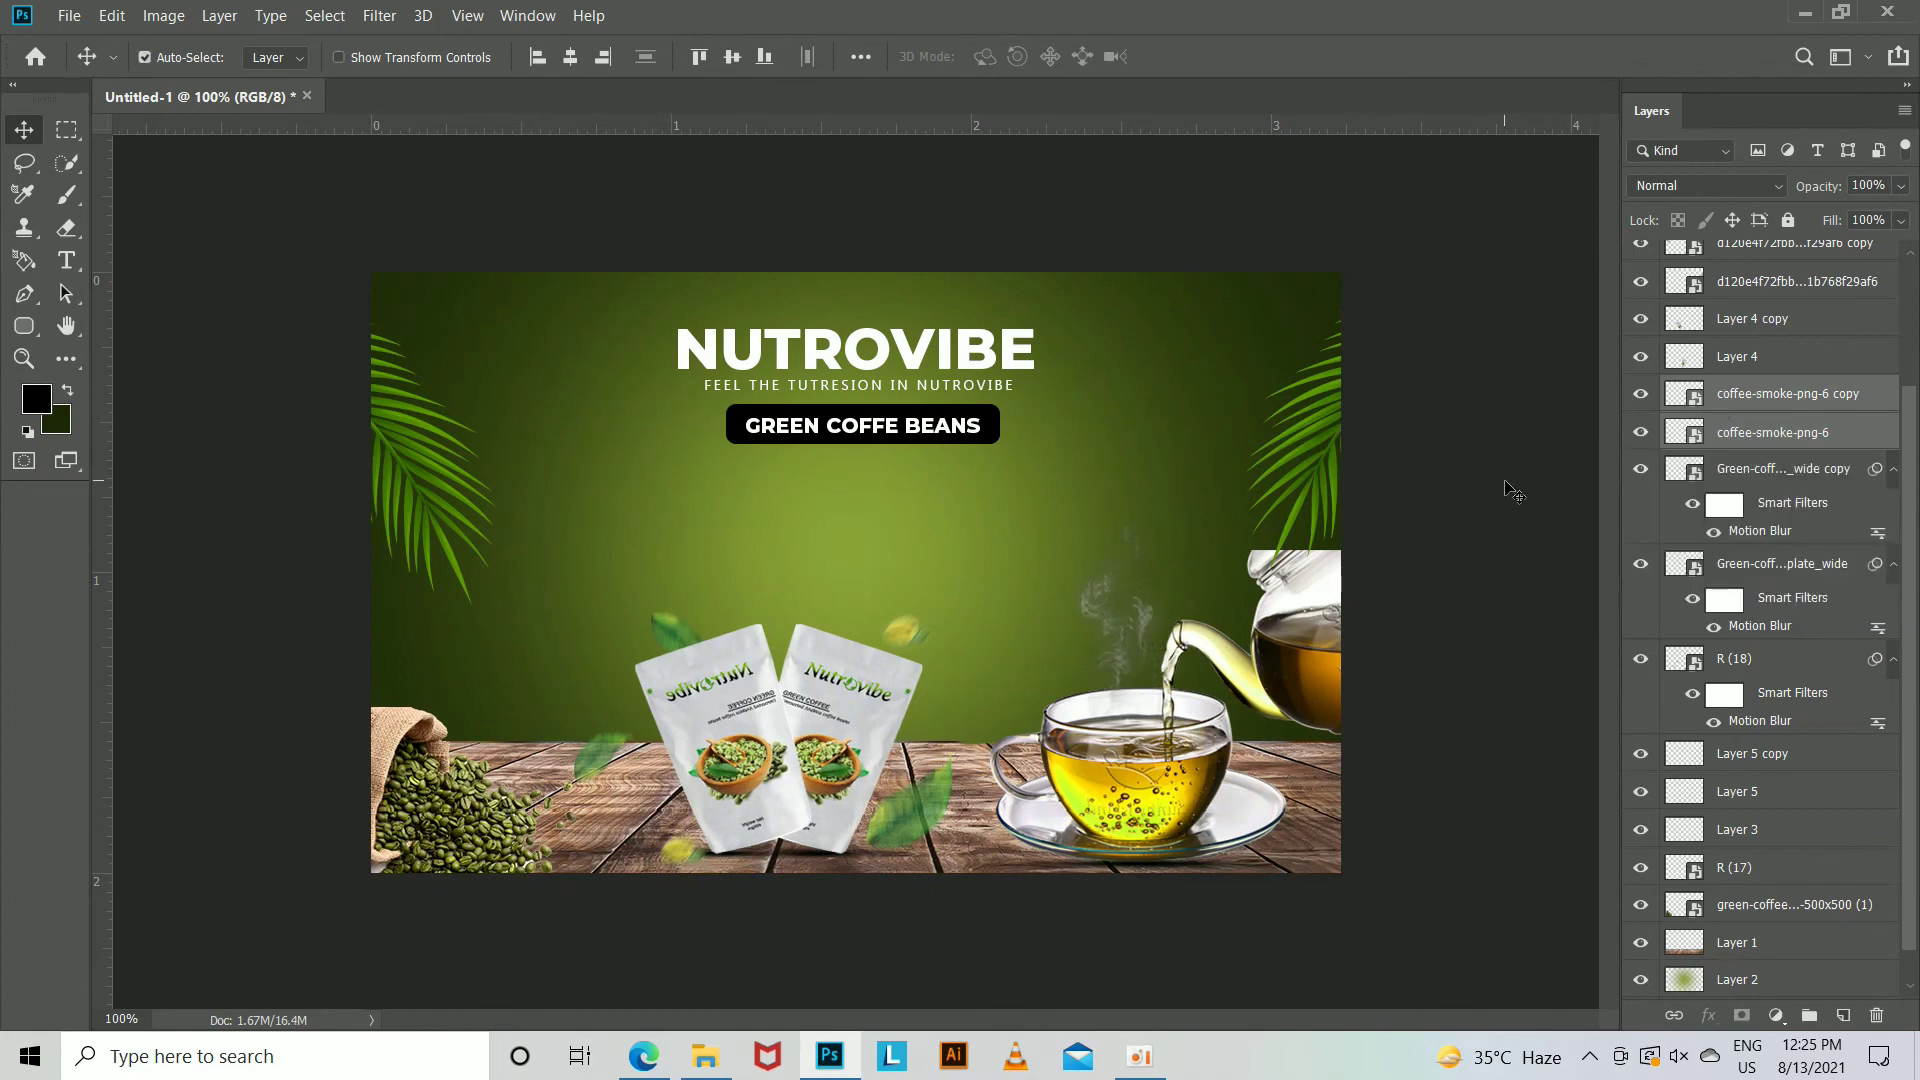
pyautogui.keyDown('ctrl'); pyautogui.click(1288, 428); pyautogui.keyUp('ctrl')
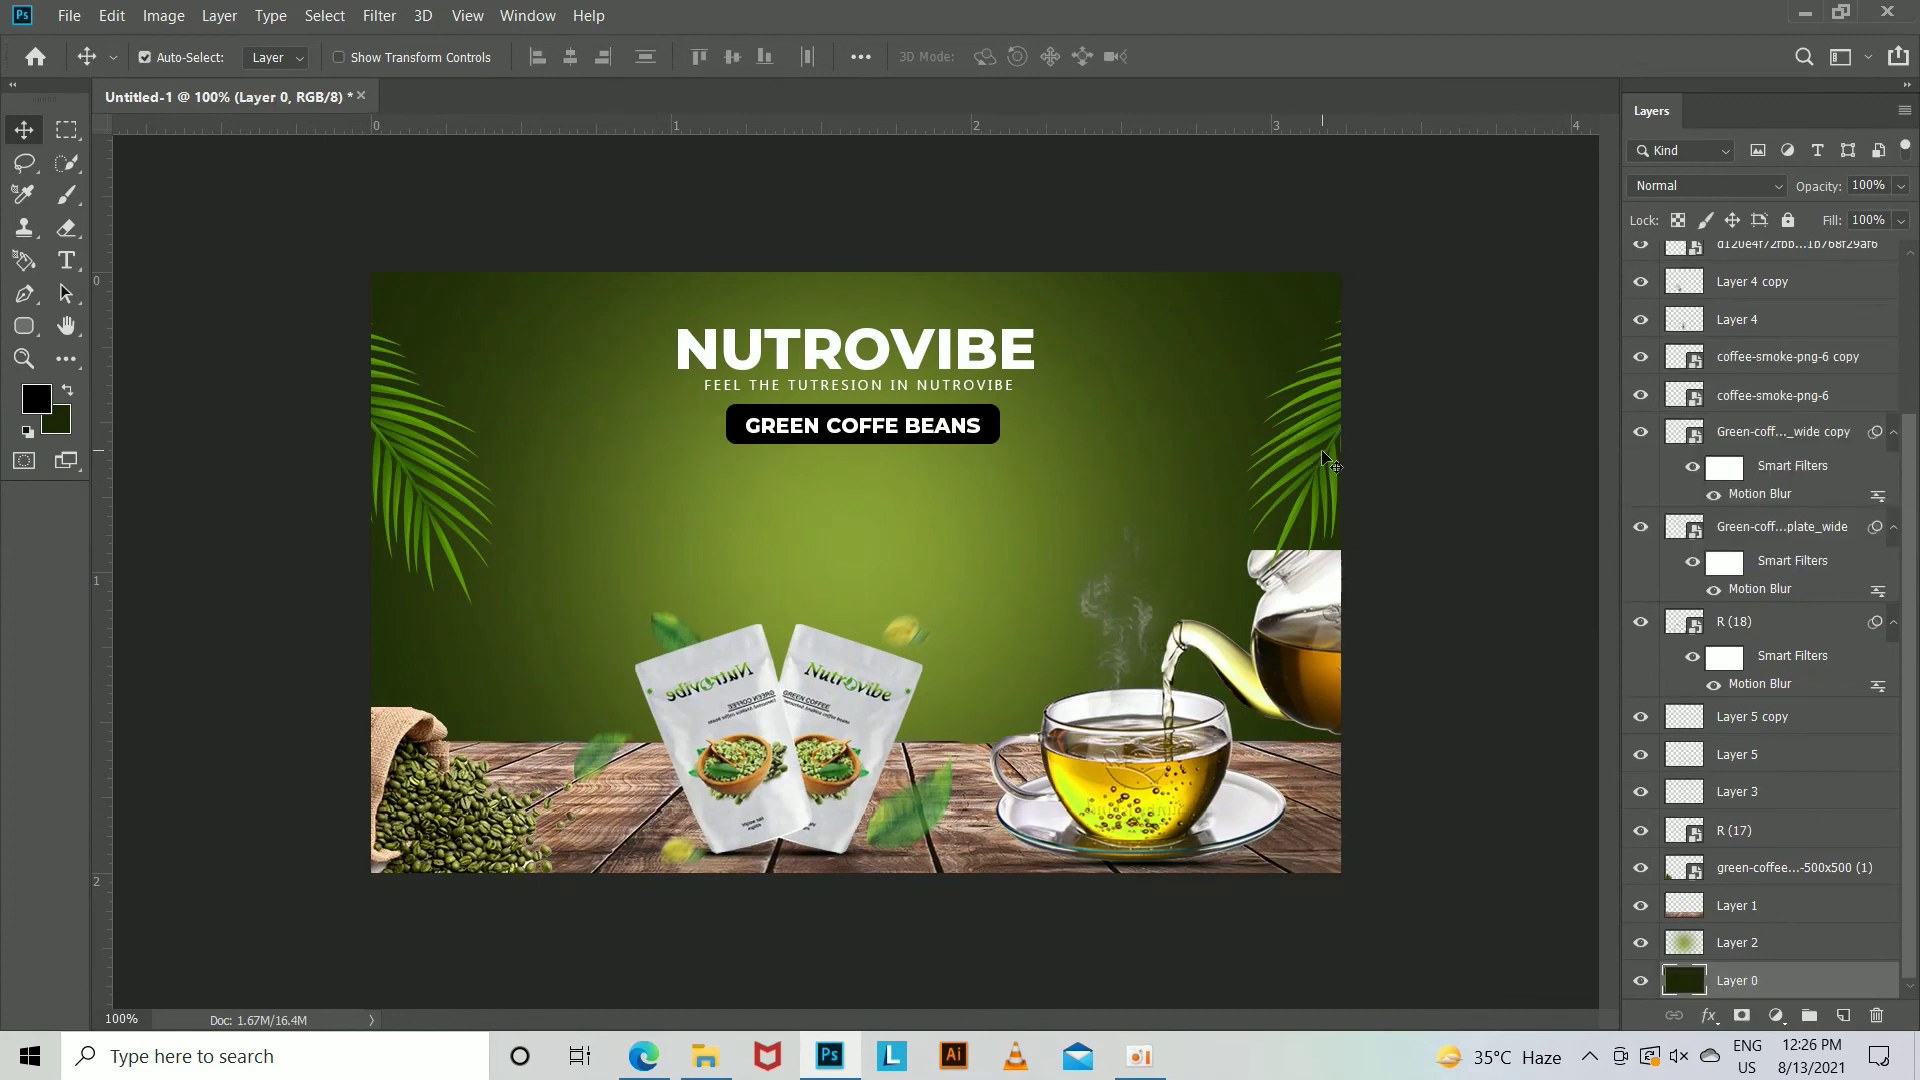
pyautogui.keyDown('ctrl'); pyautogui.click(1323, 455); pyautogui.keyUp('ctrl')
# Try a Hue/Saturation value of -100, cancel it, and return the zoom to 100%.
pyautogui.hotkey('ctrl', 'u')
pyautogui.write('-100')
pyautogui.click(1163, 266)
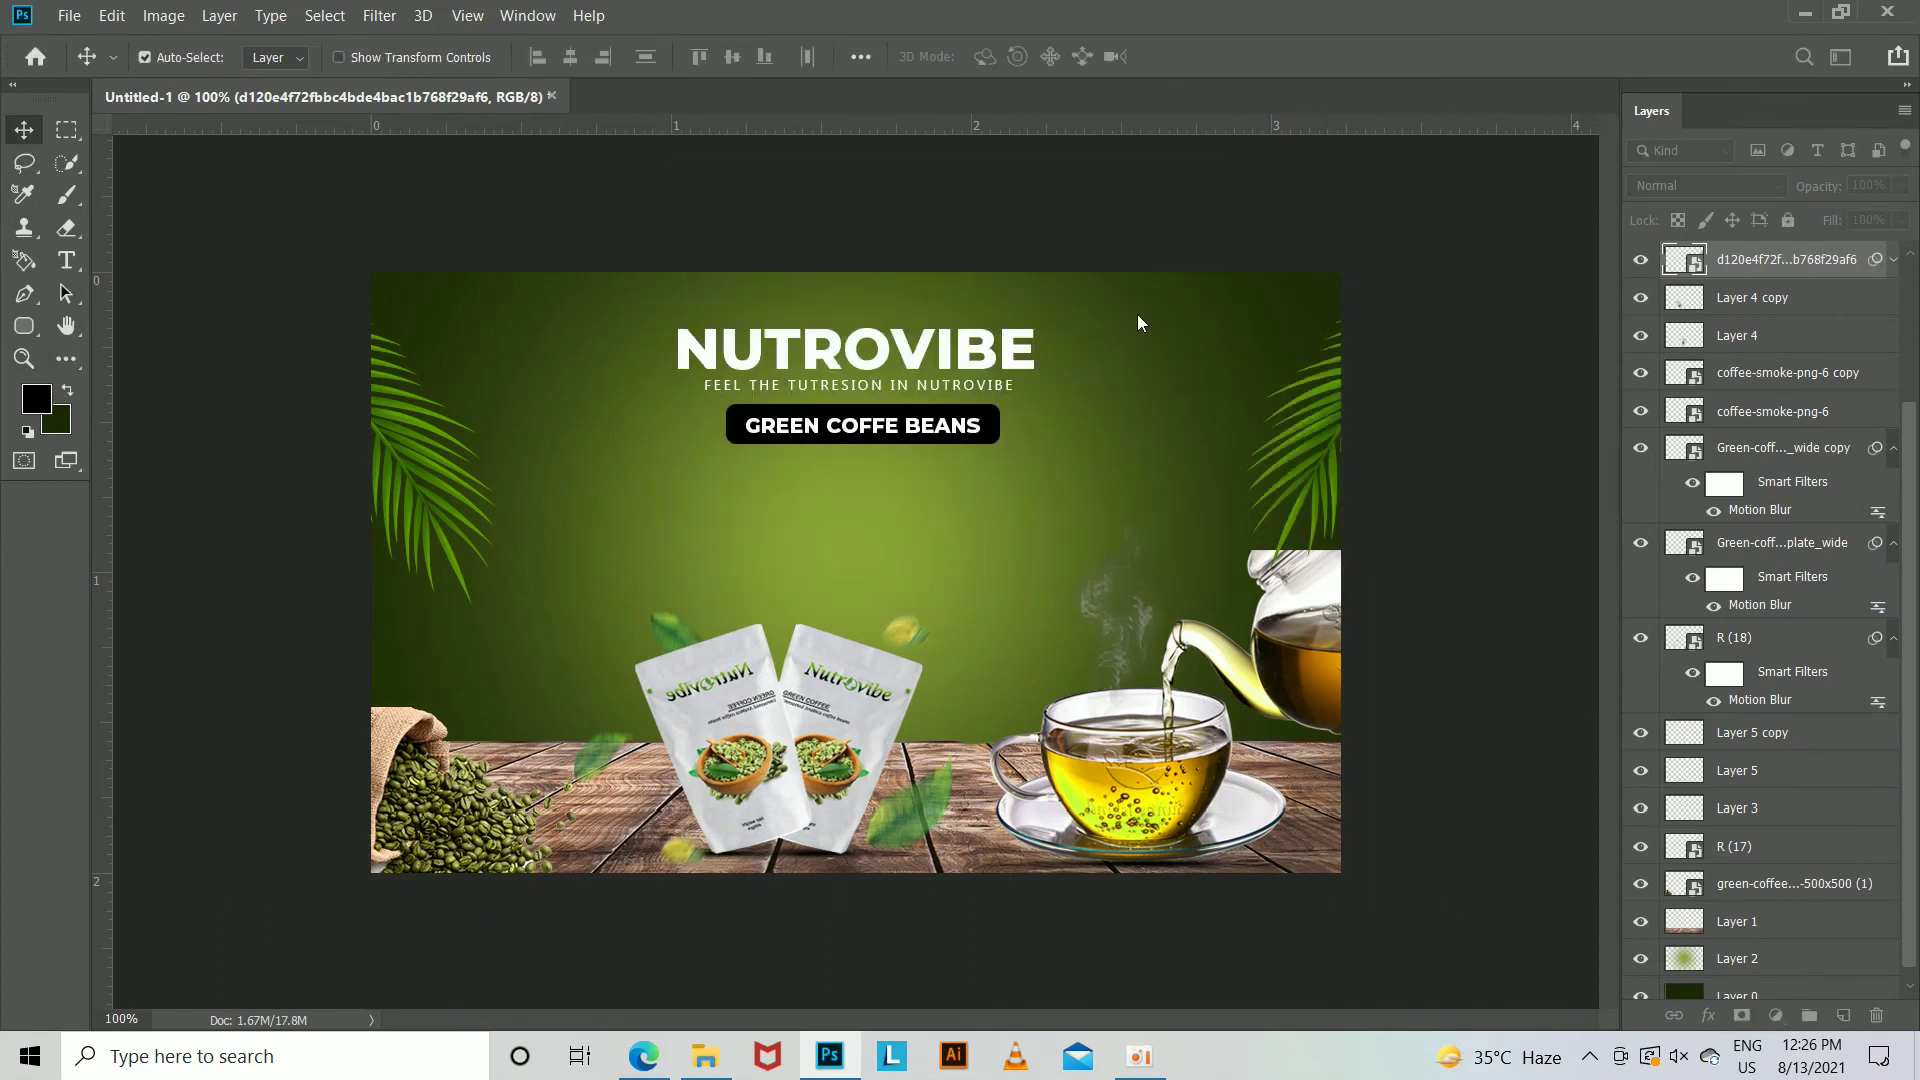
pyautogui.hotkey('ctrl', '-')
pyautogui.hotkey('ctrl', '+')
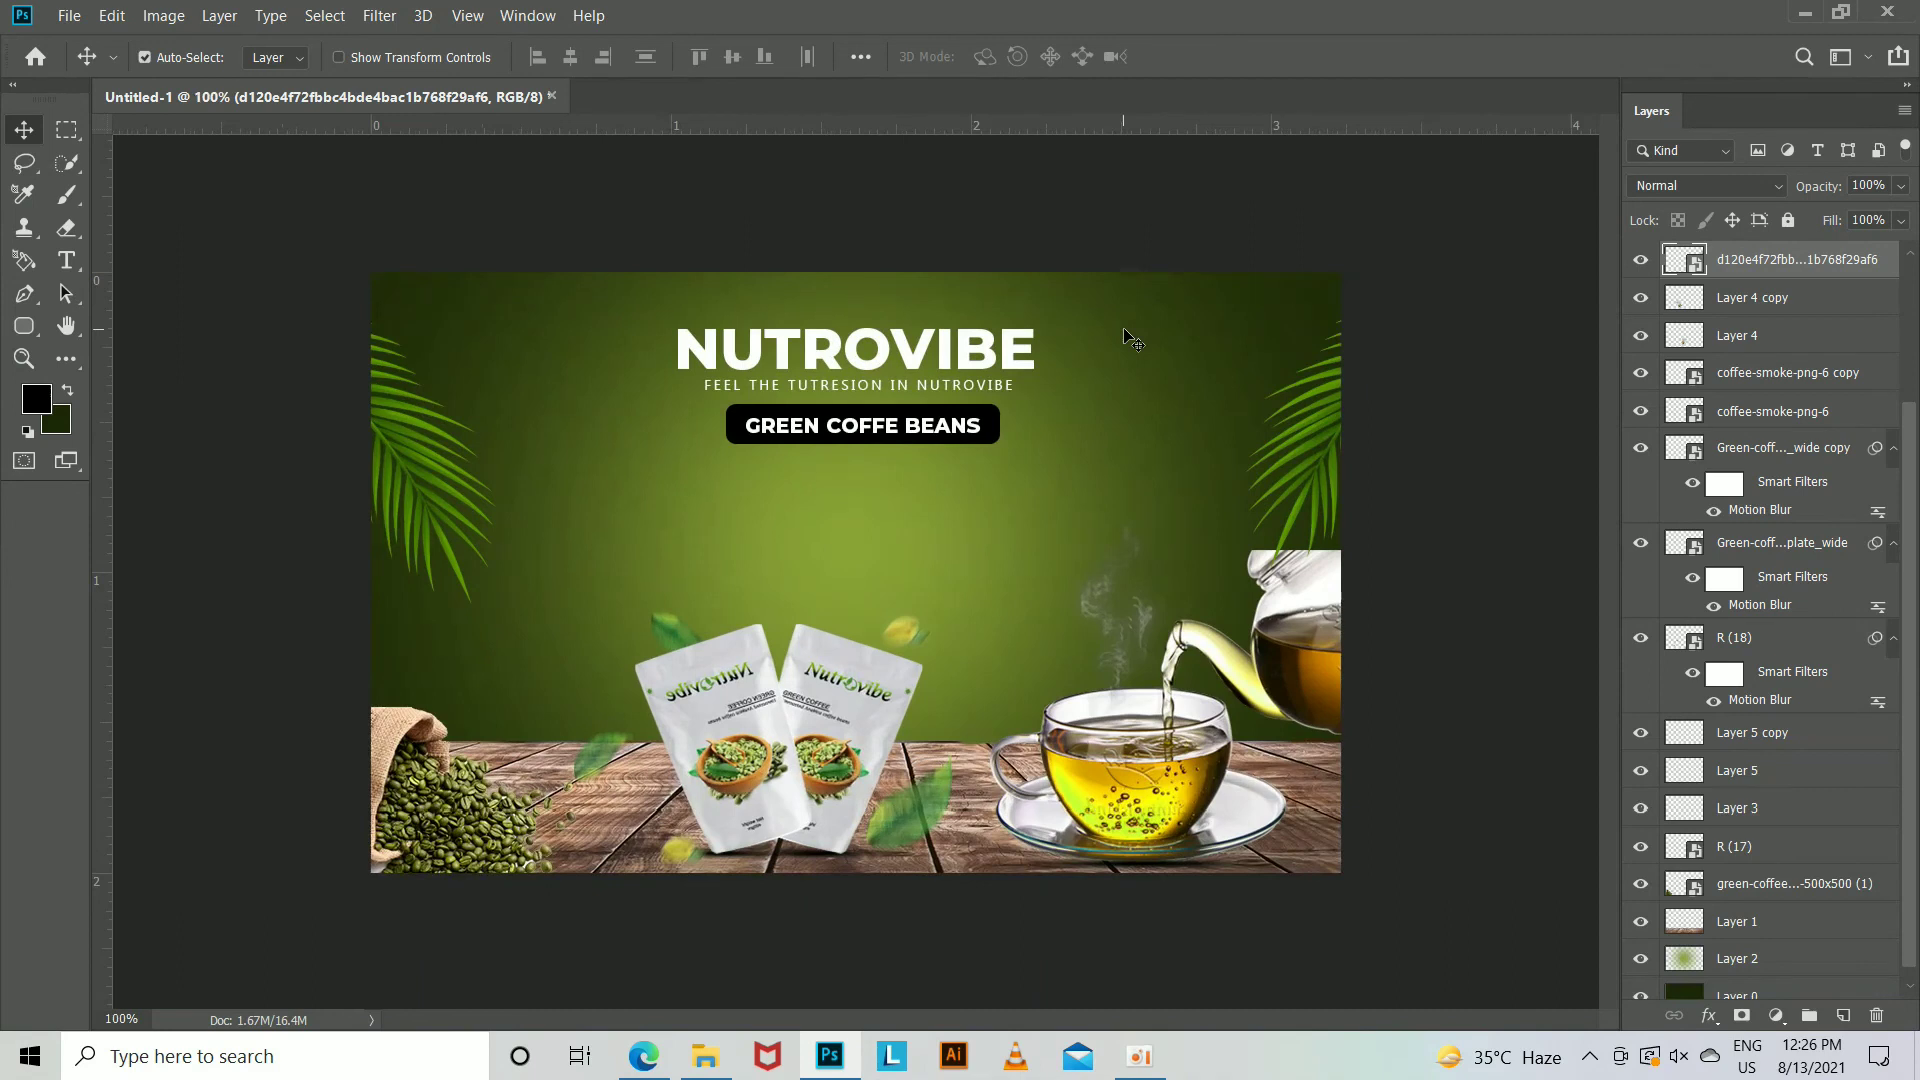